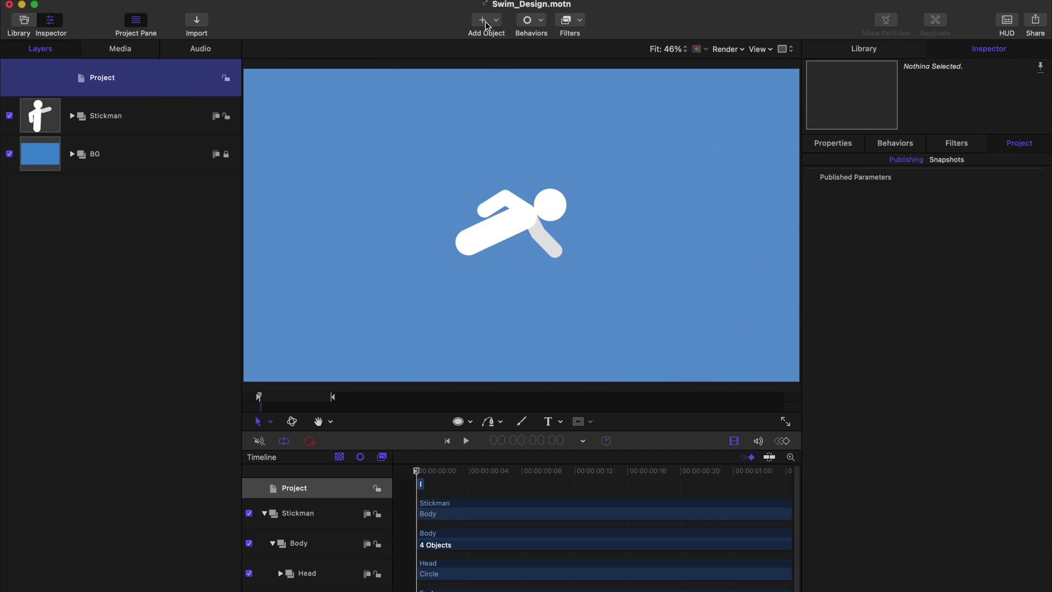
# - Add a new group above Stickman named Wave 1 and draw a small circle in it over the swimmer's body
pyautogui.doubleClick(105, 115)
pyautogui.write('Wave 1')
pyautogui.press('Return')
pyautogui.click(459, 422)
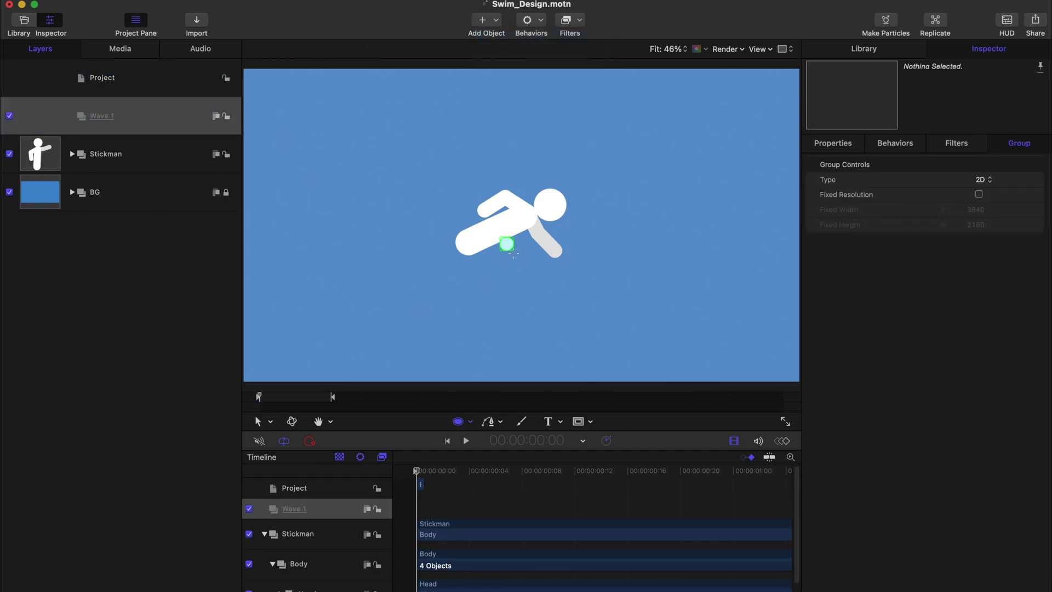
# - Change the new circle's fill color to yellow
pyautogui.click(973, 224)
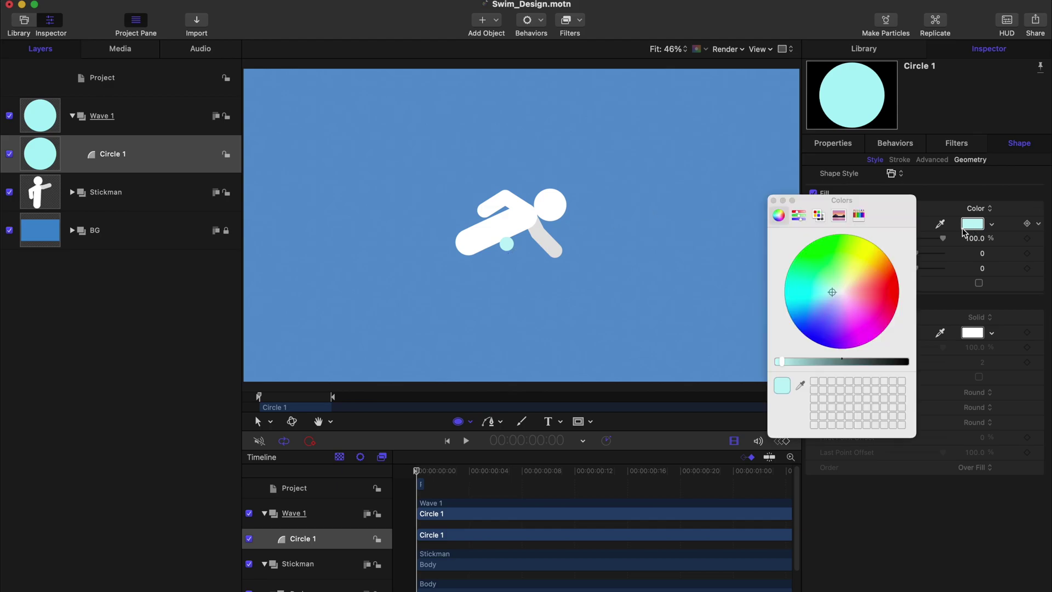
pyautogui.click(865, 274)
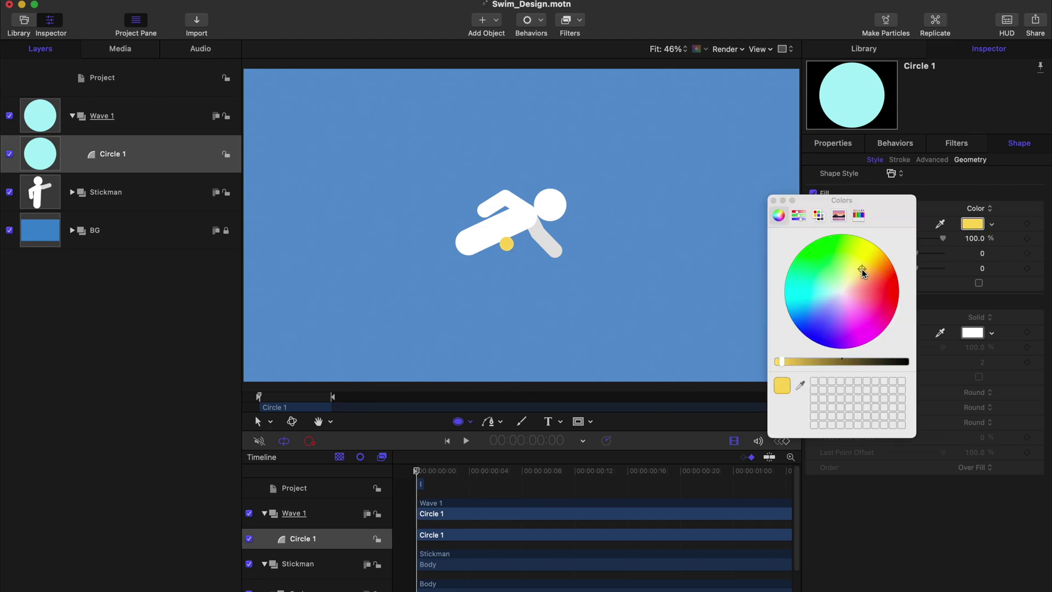
pyautogui.click(773, 200)
# - Set the circle's radius to 35 and reset its position to 0 px on all axes
pyautogui.click(959, 160)
pyautogui.click(975, 207)
pyautogui.write('3')
pyautogui.press('Return')
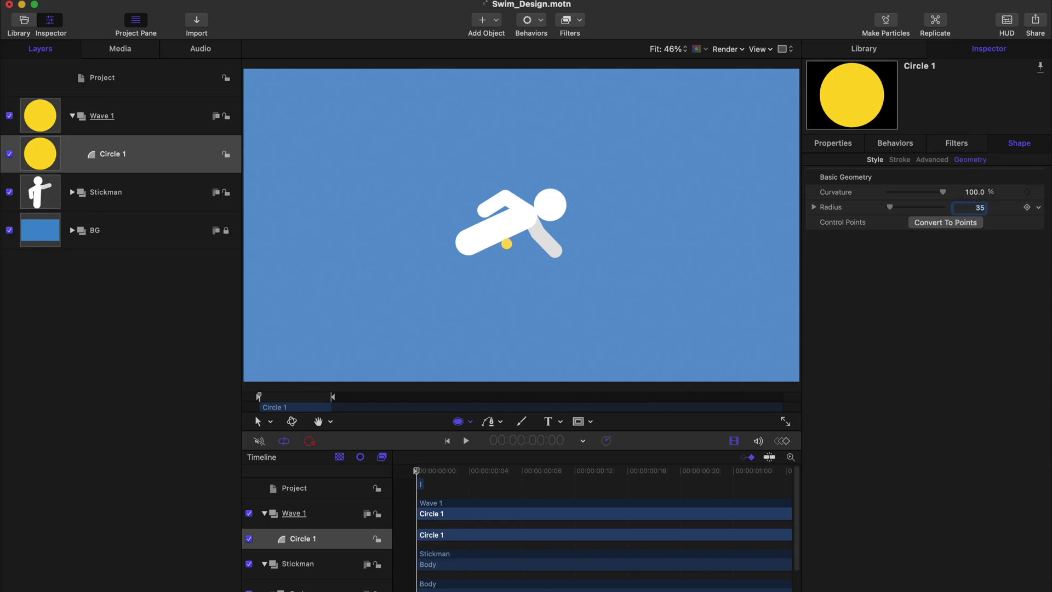
pyautogui.click(833, 143)
pyautogui.click(1039, 180)
pyautogui.click(1029, 182)
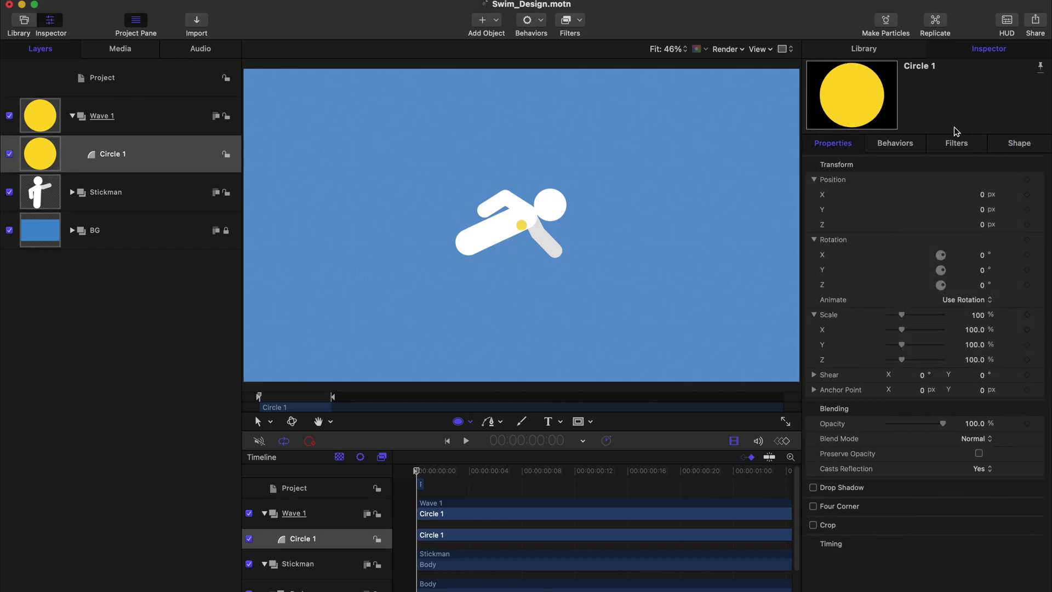
# - Replicate the circle in a Wave shape from X -725 to 580 px, with amplitude 20, frequency 3 and 100 points
pyautogui.click(936, 22)
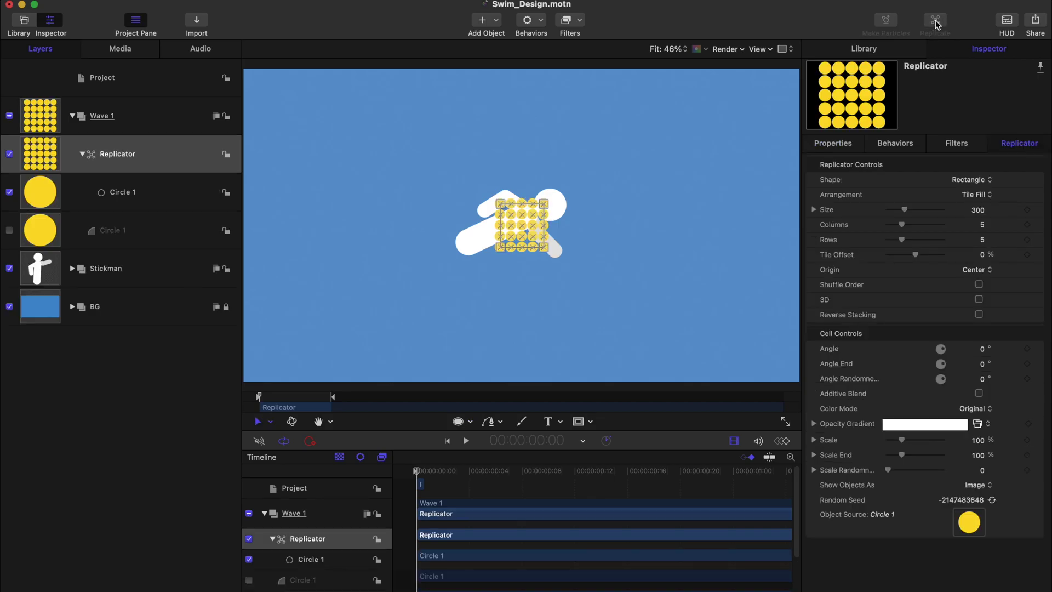
pyautogui.click(969, 181)
pyautogui.click(965, 236)
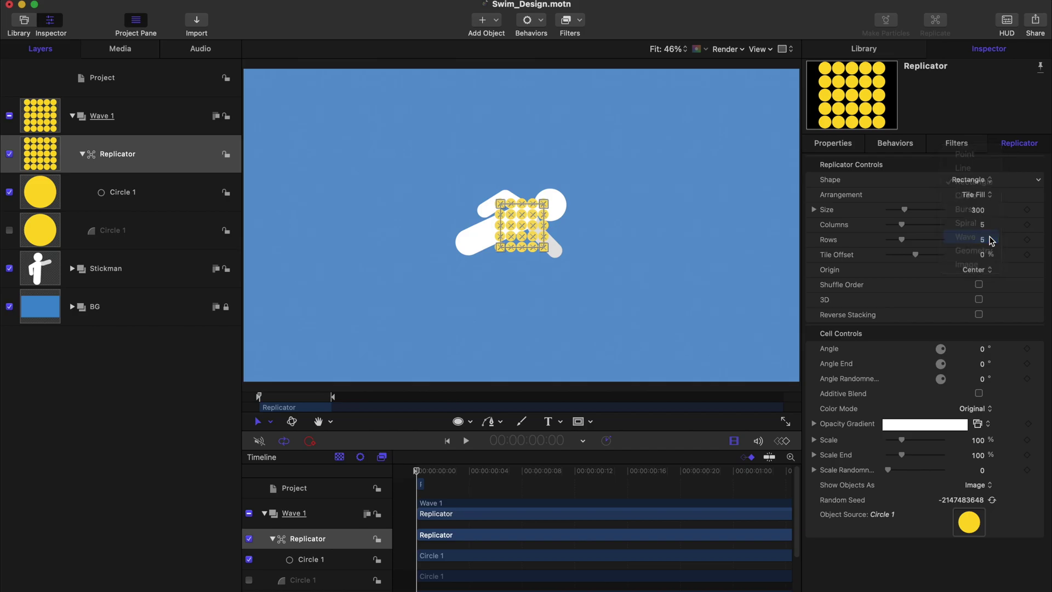
pyautogui.moveTo(915, 195); pyautogui.dragTo(921, 240)
pyautogui.moveTo(902, 284); pyautogui.dragTo(942, 284)
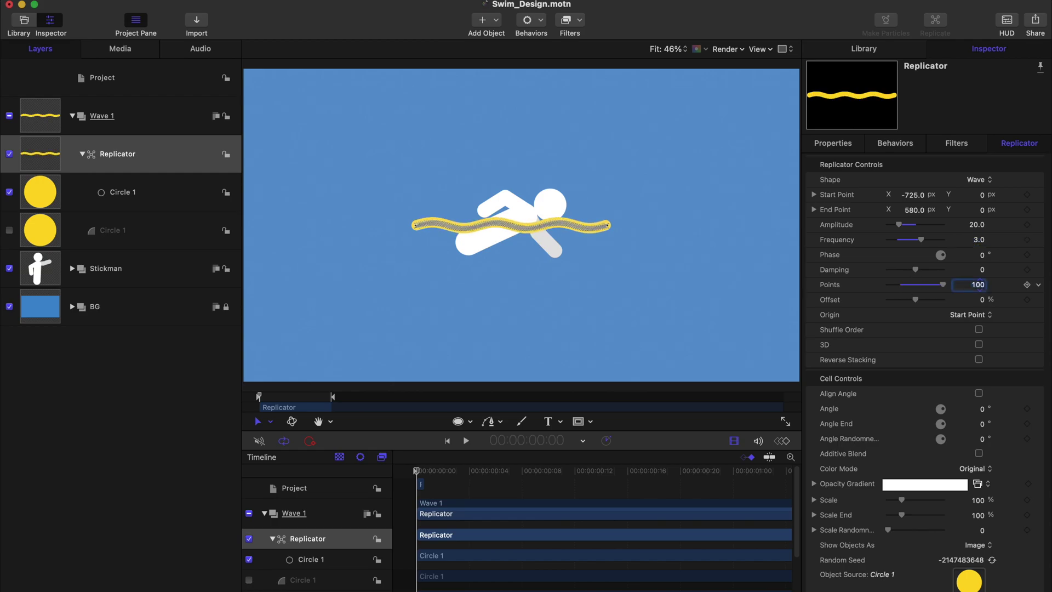
pyautogui.click(731, 289)
# - Move the Wave 1 group slightly down across the swimmer's body
pyautogui.click(110, 120)
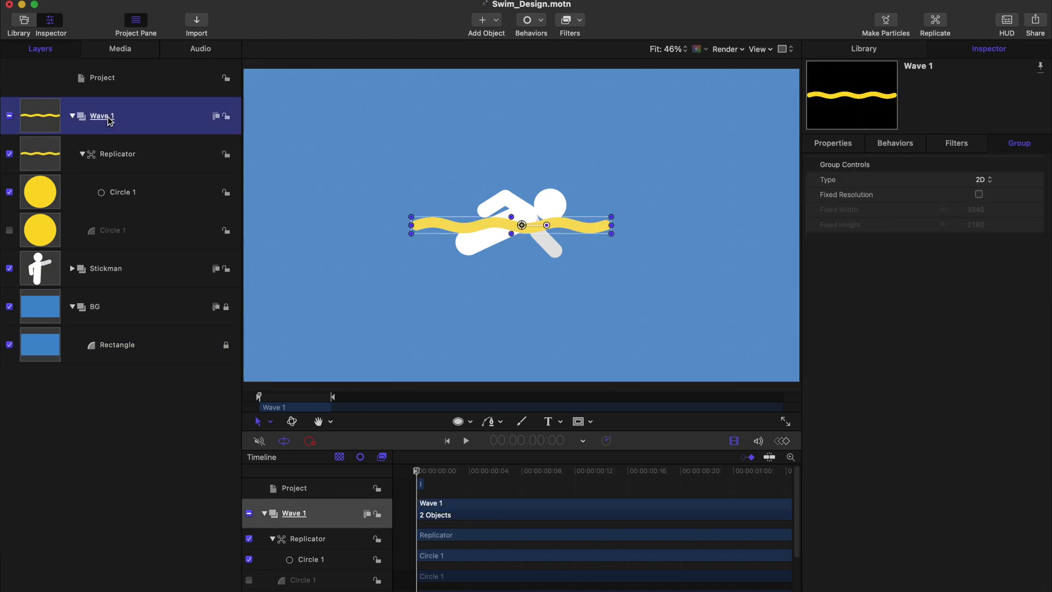
pyautogui.click(83, 154)
pyautogui.moveTo(561, 229); pyautogui.dragTo(560, 236)
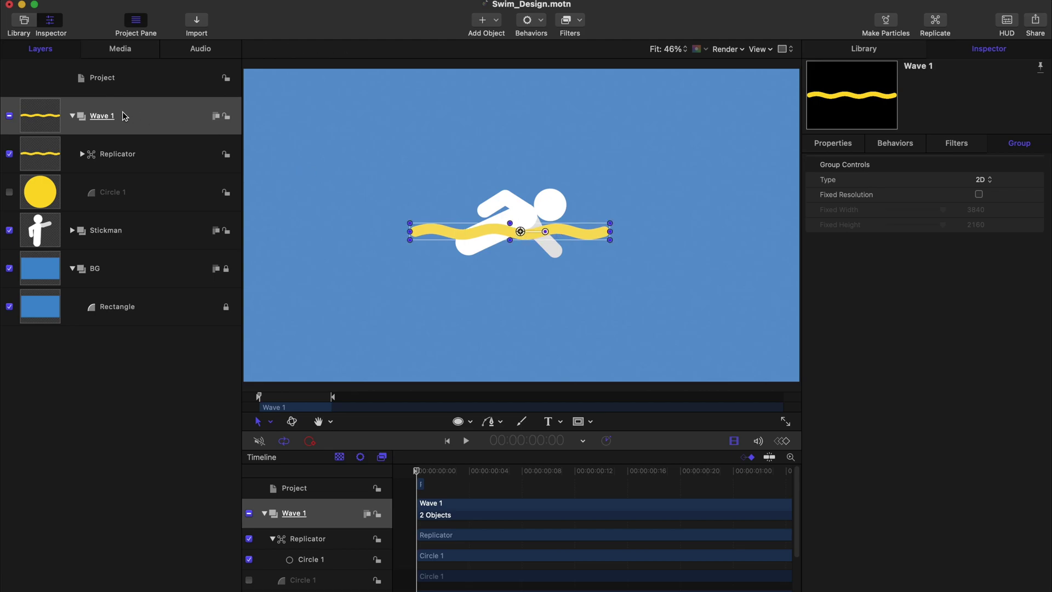
# - Duplicate the Wave 1 group and change the fill color of the copy's source circle to red
pyautogui.press('super+d')
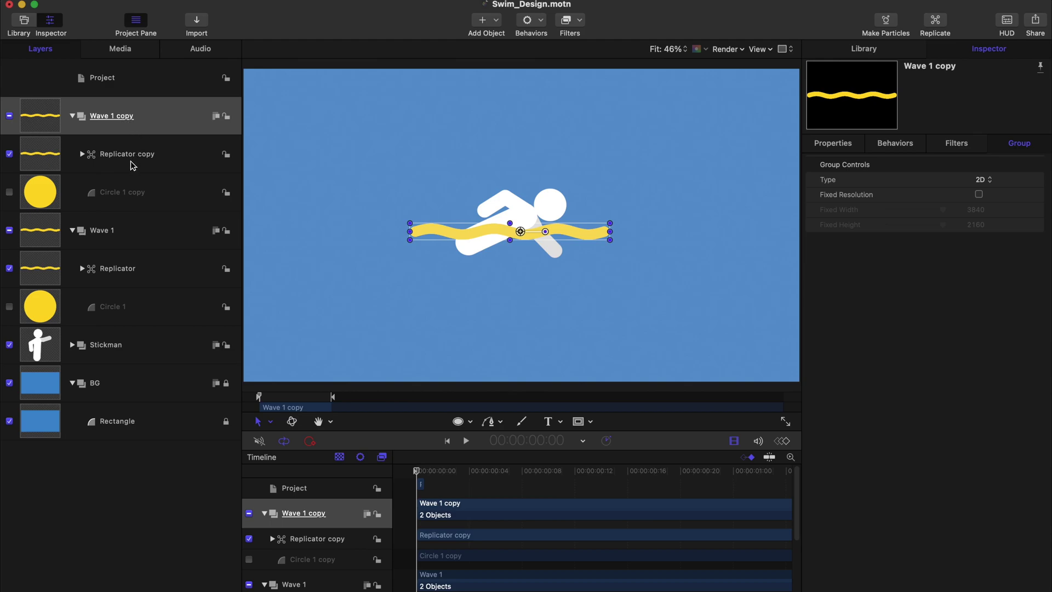
pyautogui.click(121, 196)
pyautogui.click(876, 159)
pyautogui.click(992, 223)
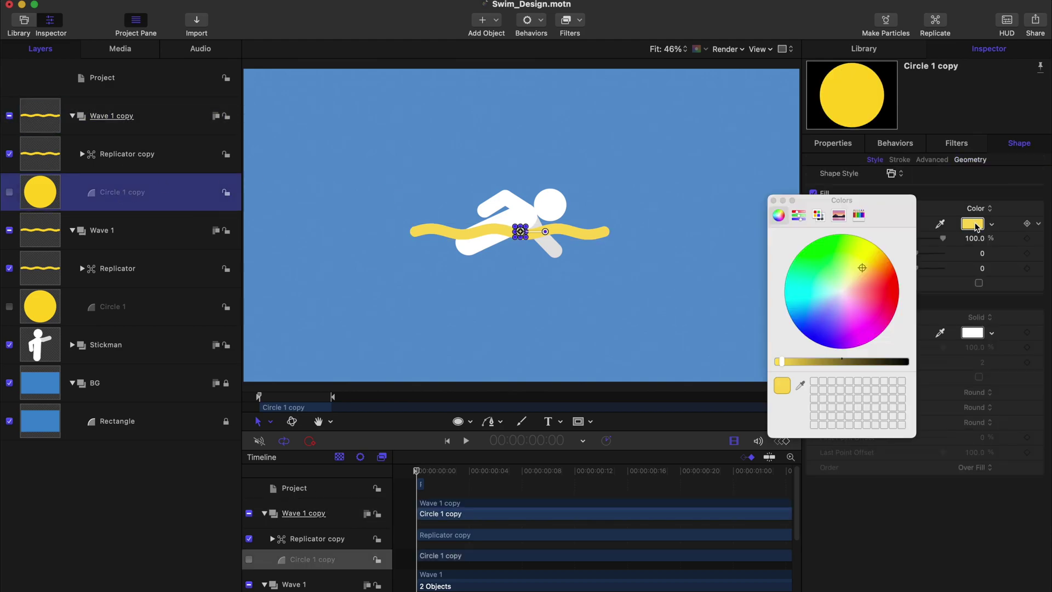
pyautogui.click(876, 295)
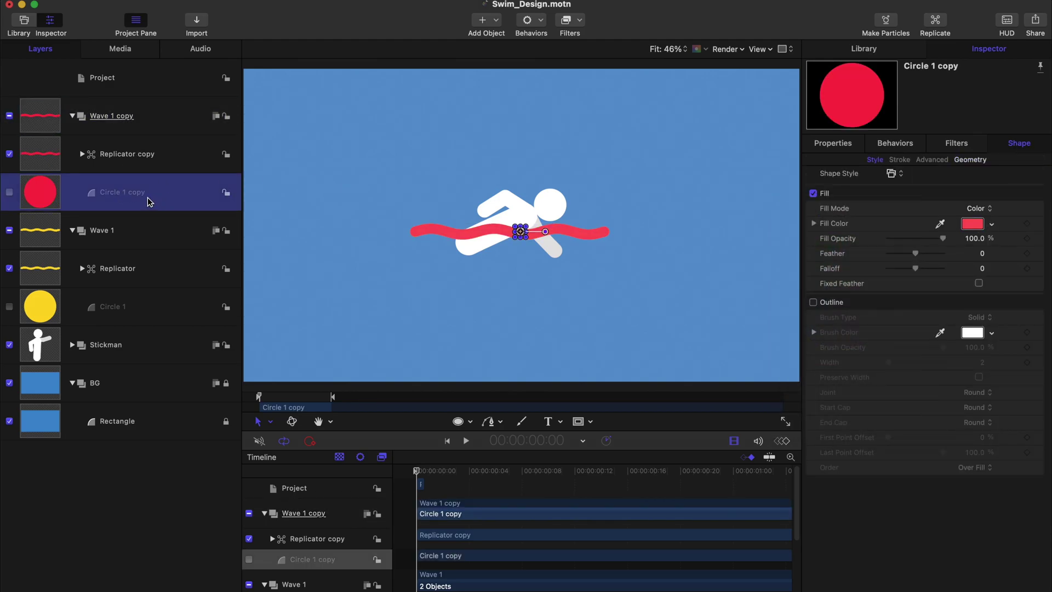
# - Set the red source circle's radius to 60 and collapse the Wave 1 copy group
pyautogui.click(964, 162)
pyautogui.doubleClick(980, 207)
pyautogui.write('60')
pyautogui.press('Return')
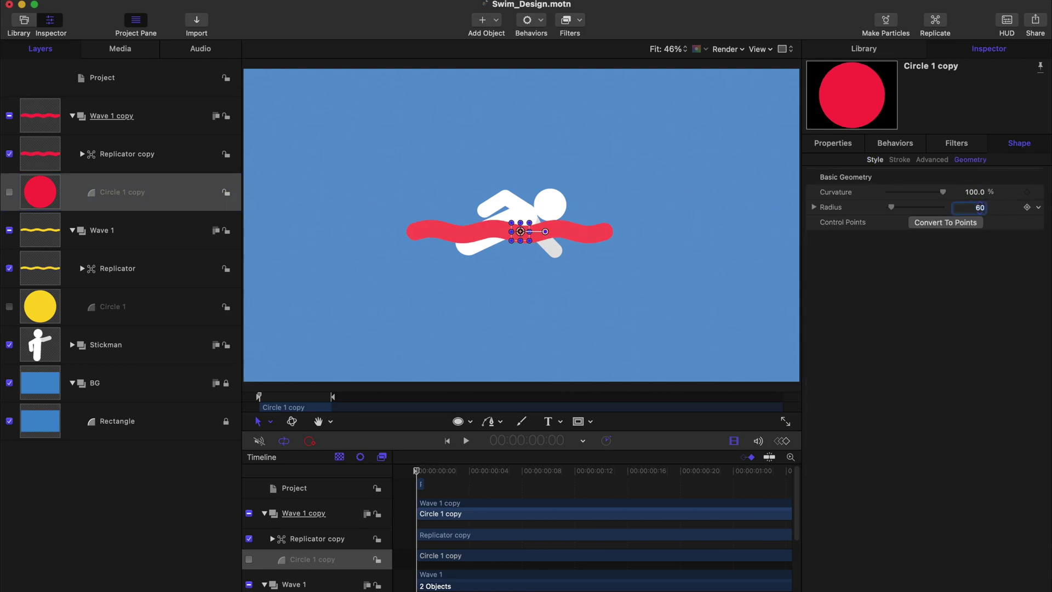
pyautogui.click(128, 119)
pyautogui.click(72, 116)
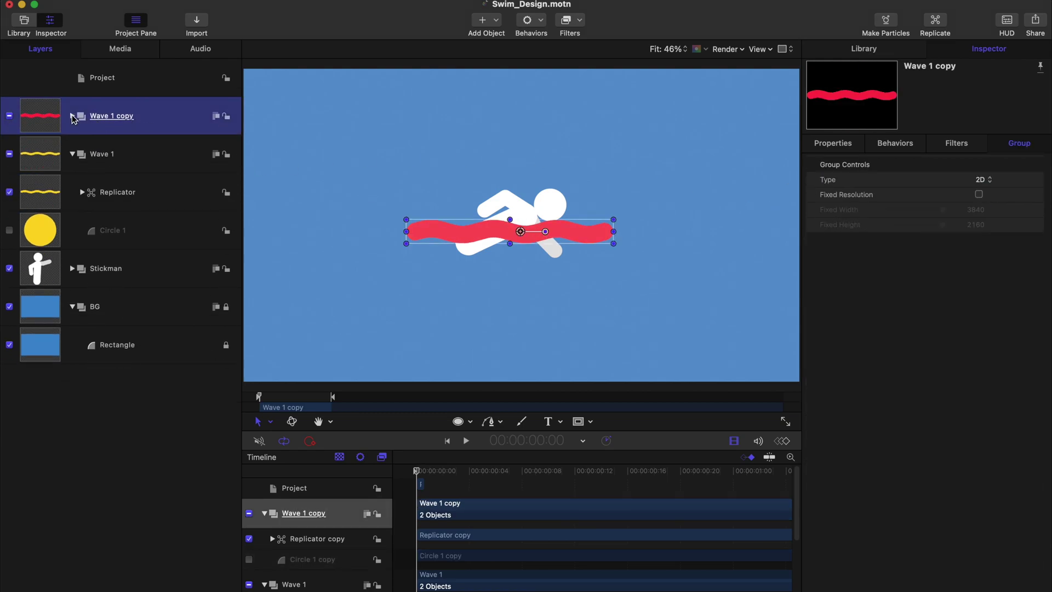
# - Add an image mask to the Stickman group, using Wave 1 copy as mask source and the Subtract mask blend mode
pyautogui.click(71, 268)
pyautogui.click(107, 268)
pyautogui.rightClick(115, 271)
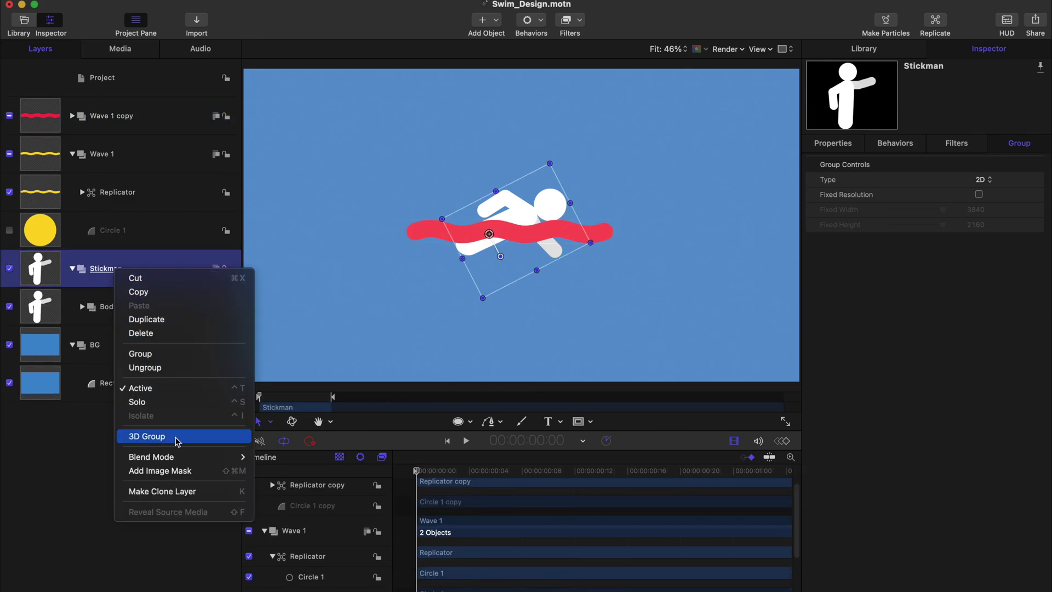
pyautogui.click(177, 470)
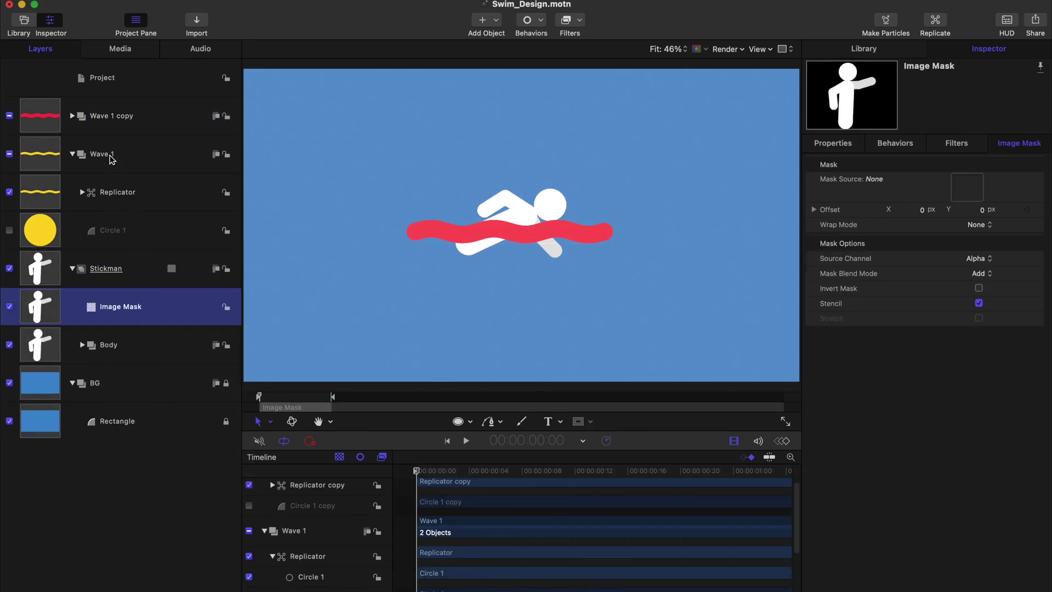
pyautogui.moveTo(106, 119); pyautogui.dragTo(969, 188)
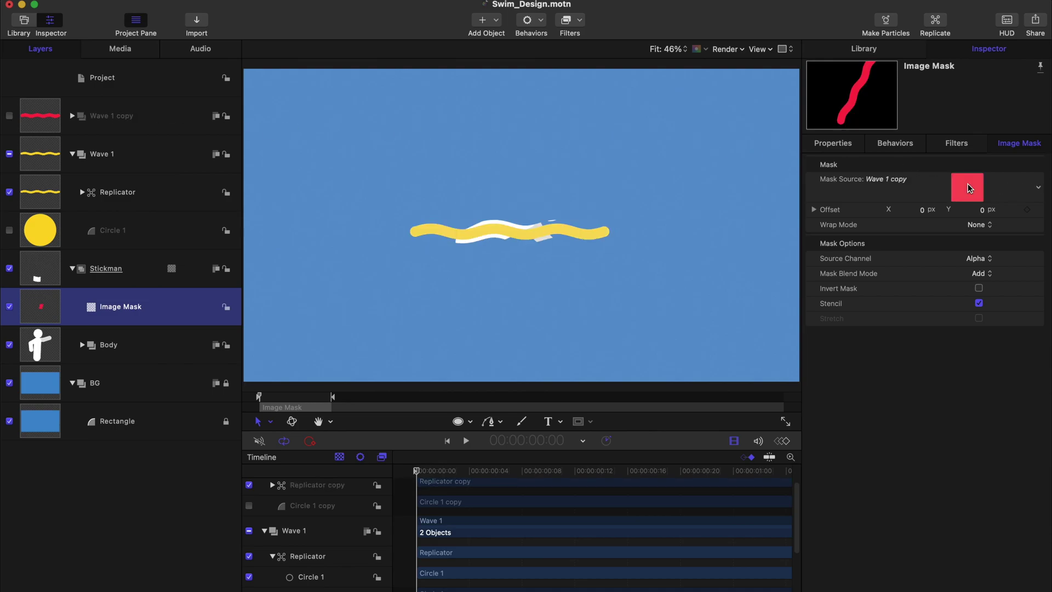
pyautogui.click(982, 272)
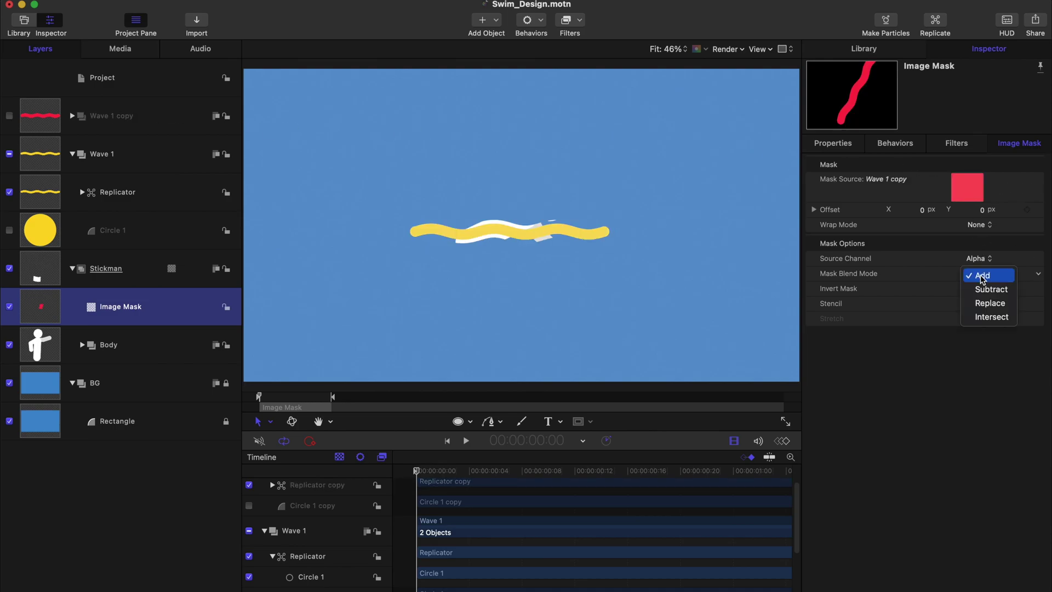
pyautogui.click(988, 291)
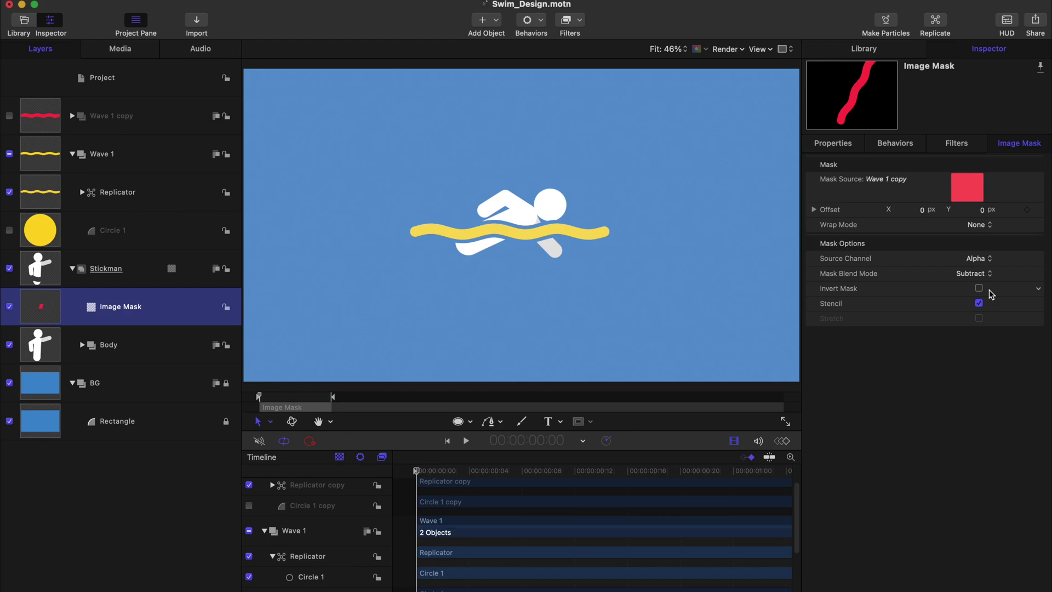
# - Group Wave 1 and Wave 1 copy together, name the new group Wave 1 Group and collapse it
pyautogui.click(71, 154)
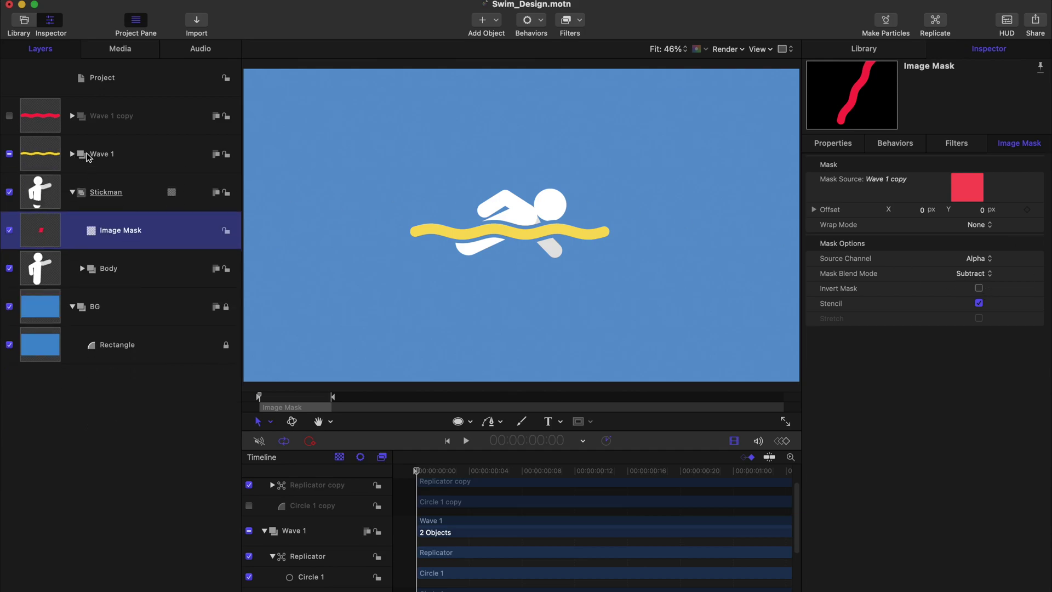
pyautogui.click(104, 156)
pyautogui.keyDown('shift'); pyautogui.click(105, 124); pyautogui.keyUp('shift')
pyautogui.press('super+shift+g')
pyautogui.press('Return')
pyautogui.write('Wave 1 Group')
pyautogui.press('Return')
pyautogui.press('Left')
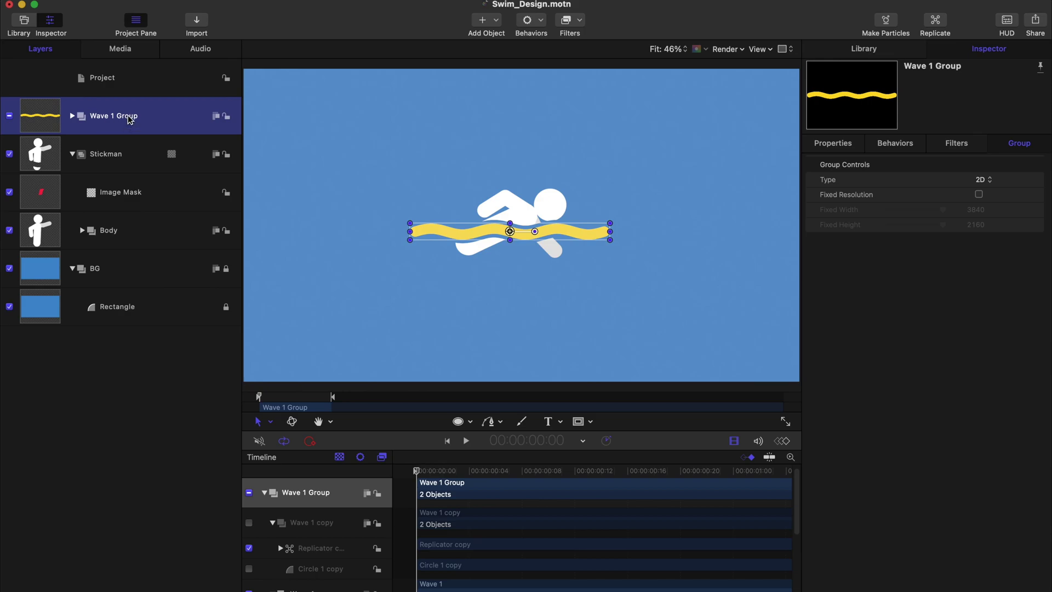
# - Duplicate Wave 1 Group and rename the duplicate as Wave 2 Group
pyautogui.press('super+d')
pyautogui.press('Return')
pyautogui.write('Wave 2 Group')
pyautogui.press('Return')
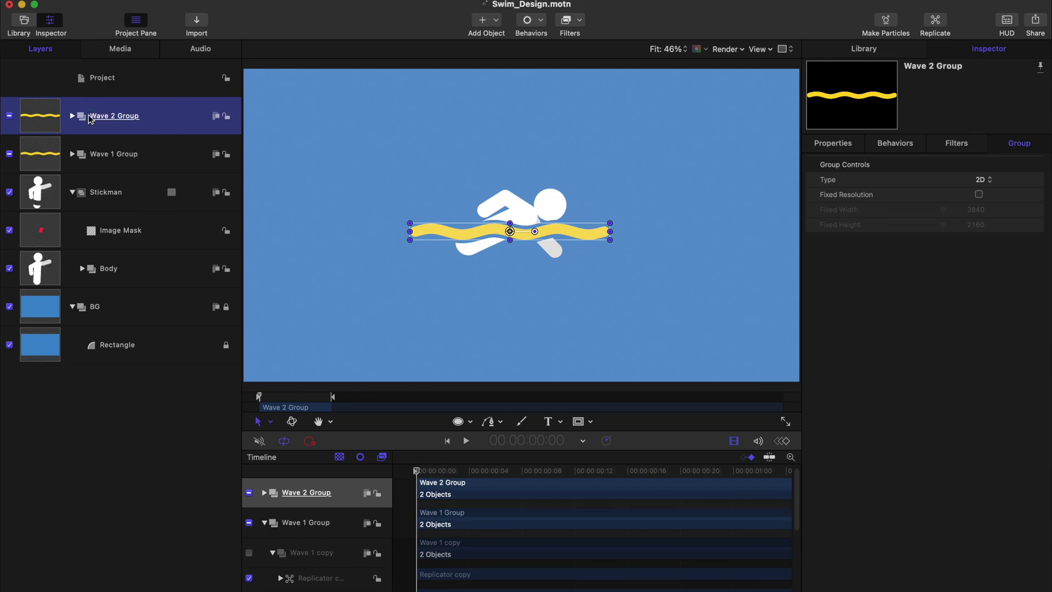
# - Set the radius of the red source circle inside Wave 2 Group to 150
pyautogui.click(72, 116)
pyautogui.click(82, 191)
pyautogui.click(83, 154)
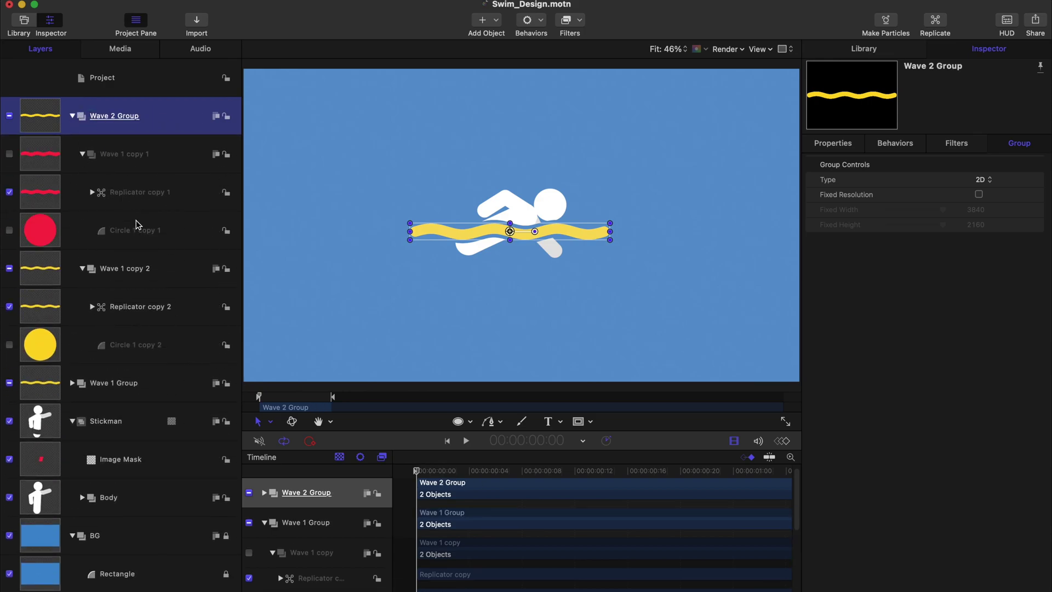
pyautogui.click(122, 235)
pyautogui.doubleClick(978, 208)
pyautogui.write('1')
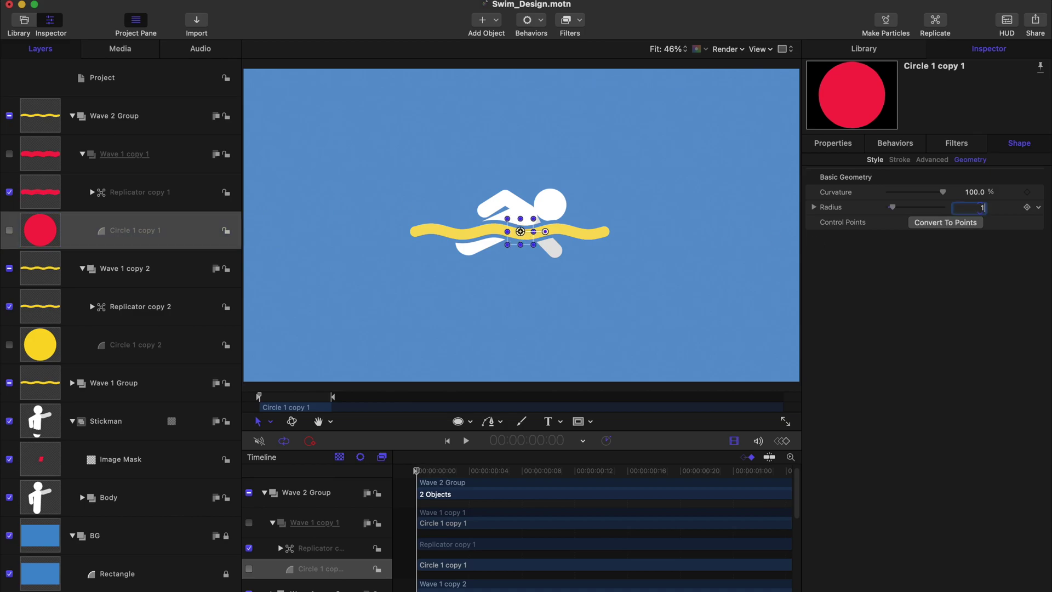
pyautogui.write('50')
# - Move Wave 2 Group down along Y so it sits just below the first wave
pyautogui.click(160, 125)
pyautogui.click(844, 143)
pyautogui.moveTo(973, 209); pyautogui.dragTo(974, 214)
# - Add a second image mask to Stickman, using Wave 1 copy 1 as mask source and the Subtract mask blend mode
pyautogui.click(109, 422)
pyautogui.rightClick(108, 406)
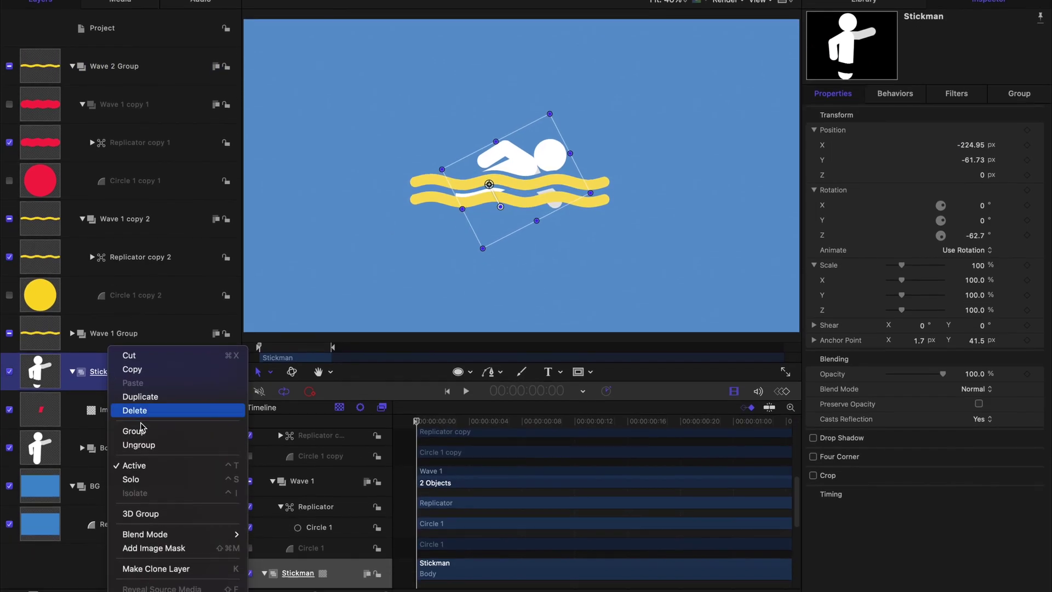
pyautogui.click(176, 541)
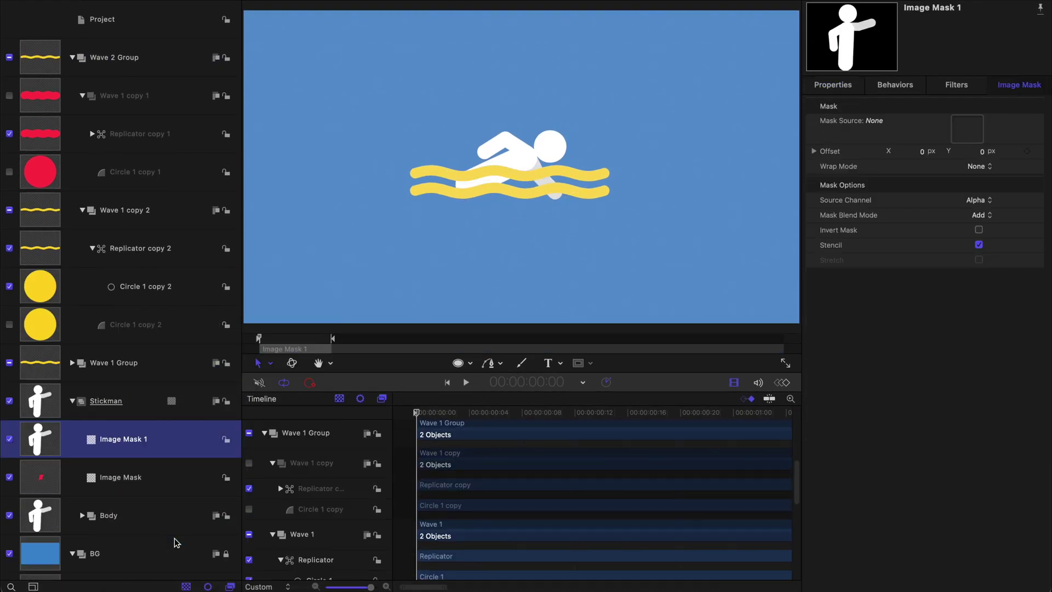
pyautogui.click(83, 95)
pyautogui.moveTo(133, 99); pyautogui.dragTo(968, 131)
pyautogui.click(981, 216)
pyautogui.click(986, 230)
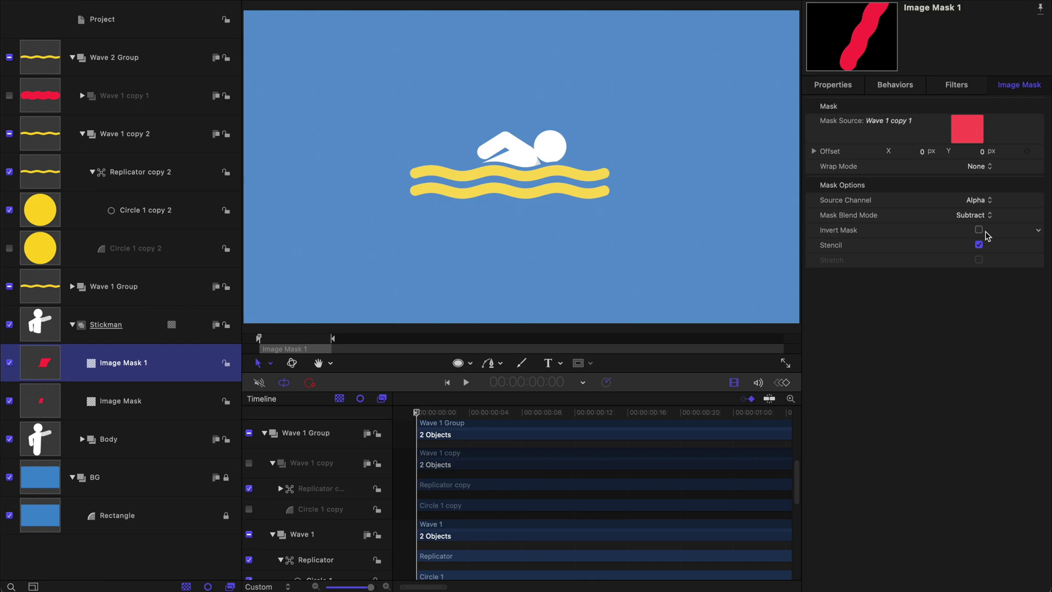
# - Move Wave 1 Group and Wave 2 Group together slightly lower along Y
pyautogui.click(72, 57)
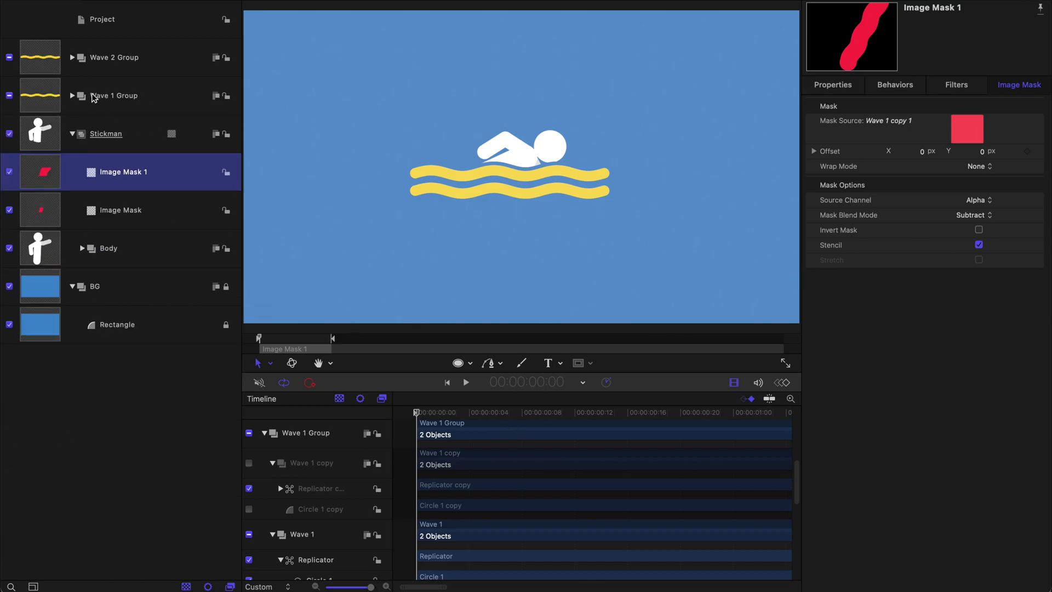
pyautogui.click(113, 95)
pyautogui.keyDown('shift'); pyautogui.click(116, 61); pyautogui.keyUp('shift')
pyautogui.click(833, 84)
pyautogui.moveTo(981, 151); pyautogui.dragTo(982, 148)
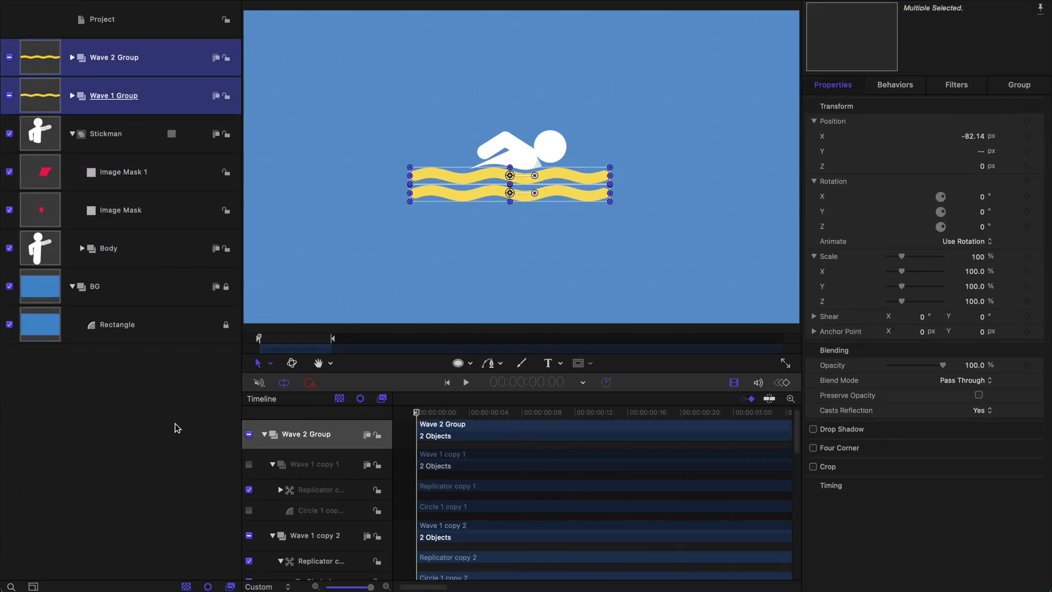
pyautogui.click(176, 429)
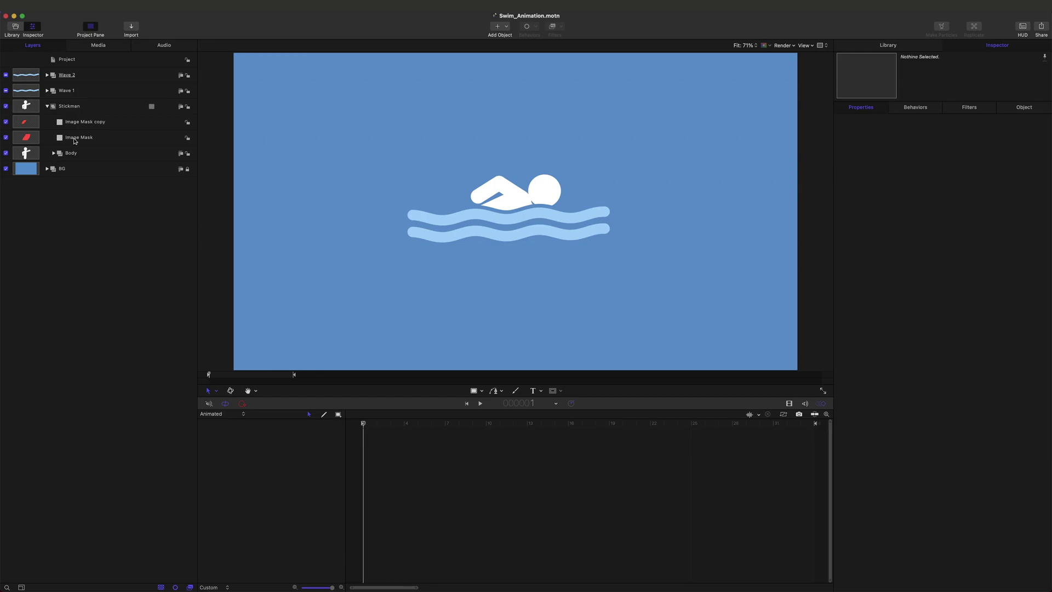
# - Add Position X, Position Y and Rotation Z keyframes to the Stickman group at frame 1 and save the Swim_Animation project
pyautogui.click(54, 153)
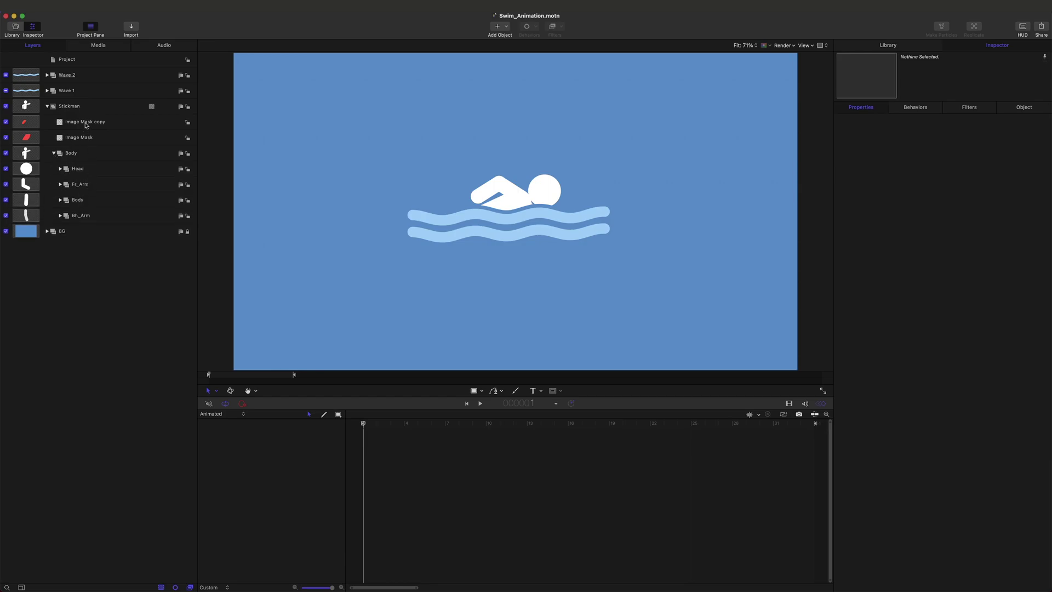
pyautogui.click(53, 154)
pyautogui.click(86, 109)
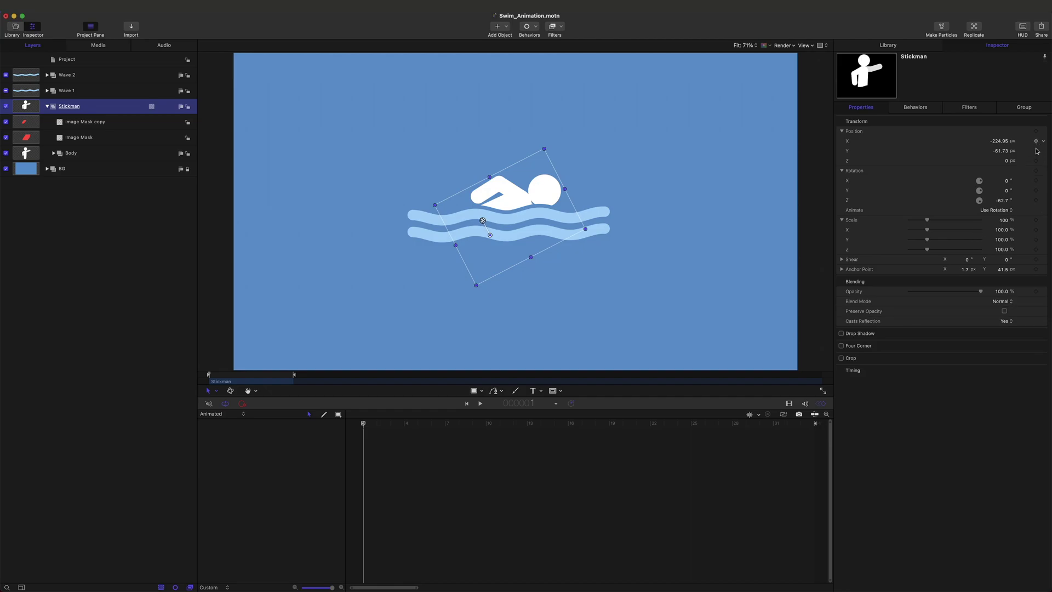
pyautogui.click(1035, 200)
pyautogui.press('super+s')
pyautogui.click(528, 455)
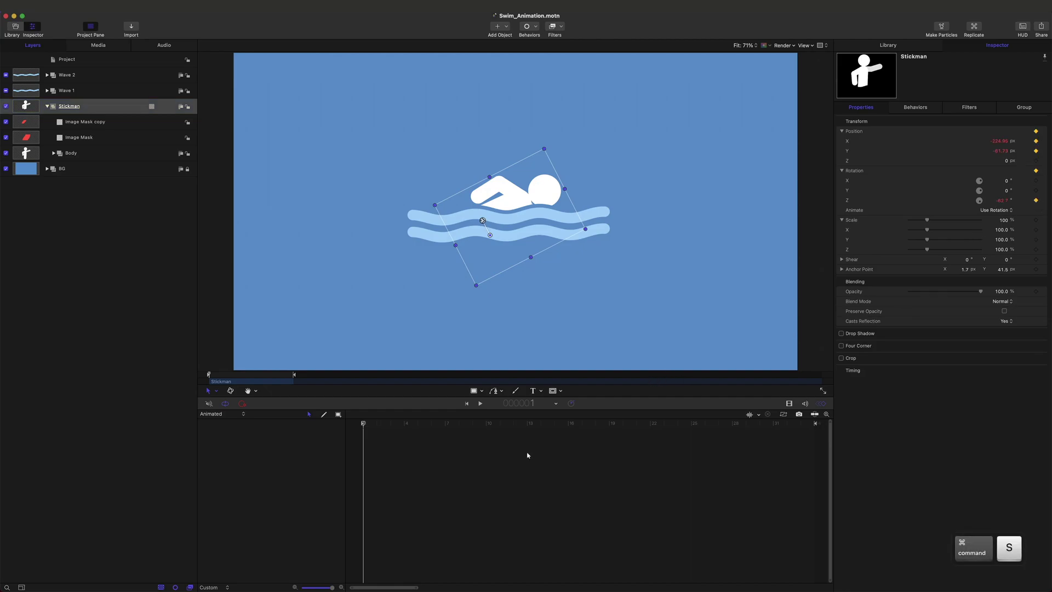
# - Add matching Position X, Position Y and Rotation Z keyframes to Stickman at frame 17 and save the project
pyautogui.click(580, 425)
pyautogui.click(1035, 141)
pyautogui.click(1036, 151)
pyautogui.click(1036, 201)
pyautogui.press('super+s')
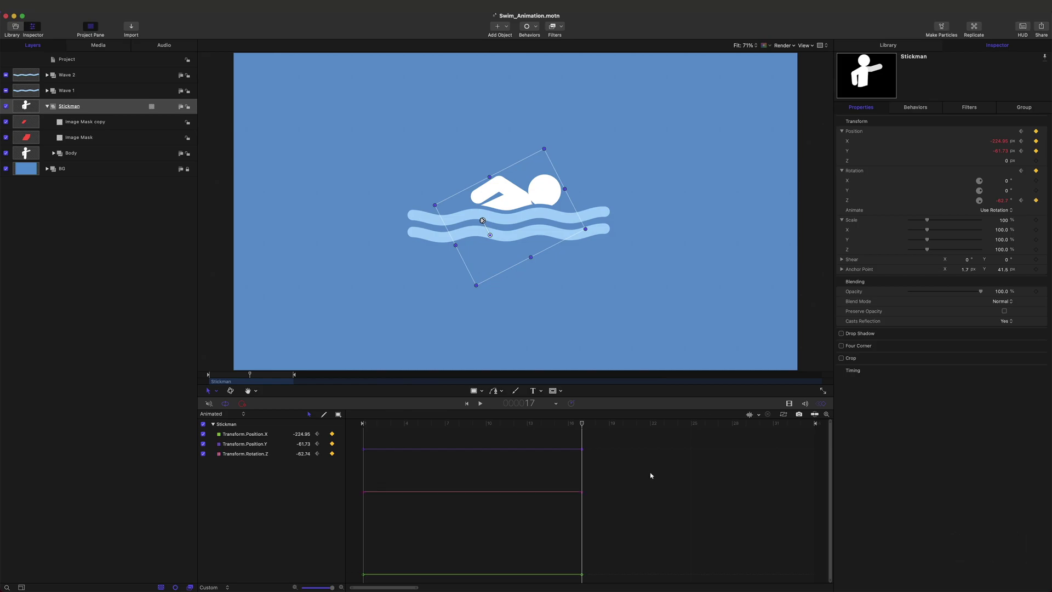
# - Copy Stickman's Position X, Position Y and Rotation Z keyframes and paste them at frame 17 to extend the animation to frame 33
pyautogui.moveTo(612, 439); pyautogui.dragTo(355, 577)
pyautogui.press('super+s')
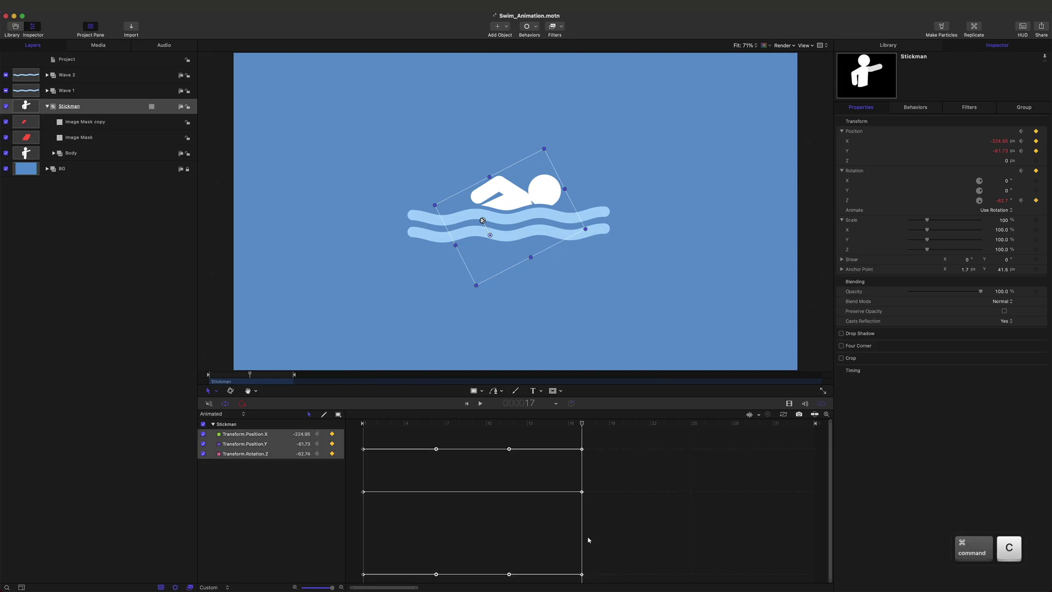
pyautogui.click(689, 547)
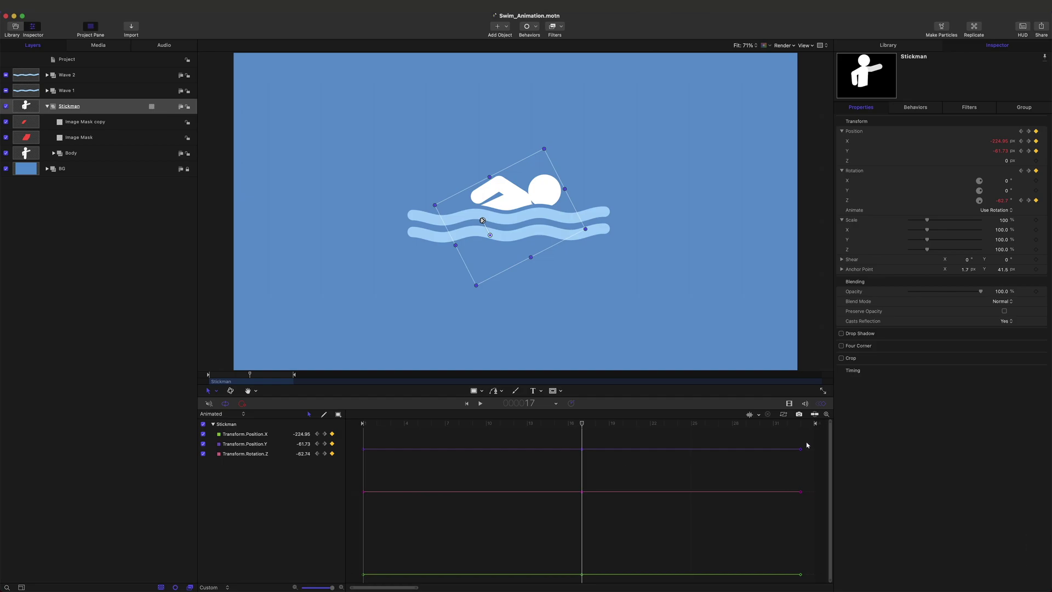
pyautogui.click(801, 427)
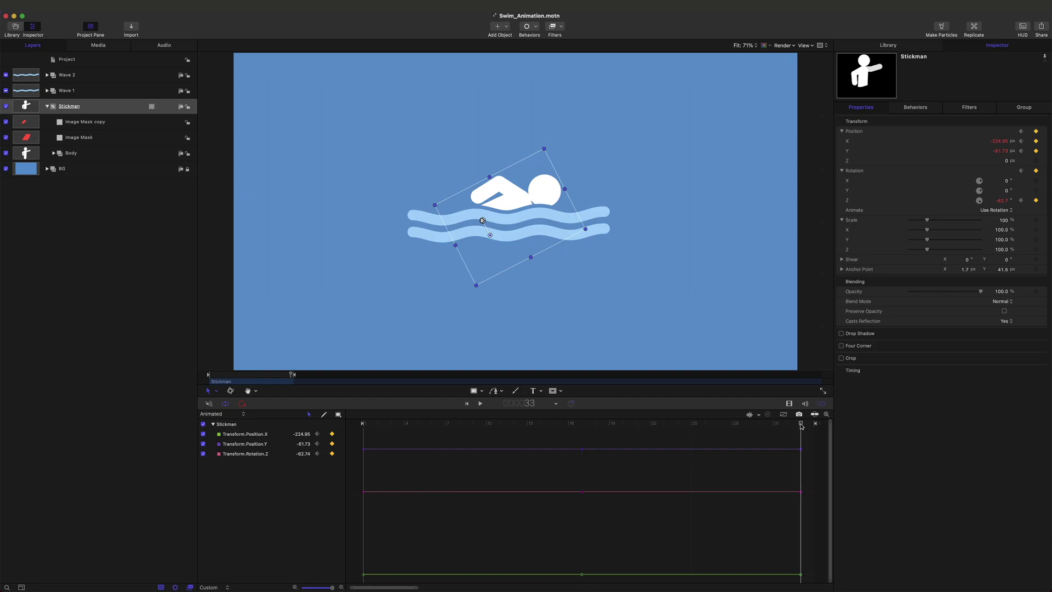
pyautogui.press('Home')
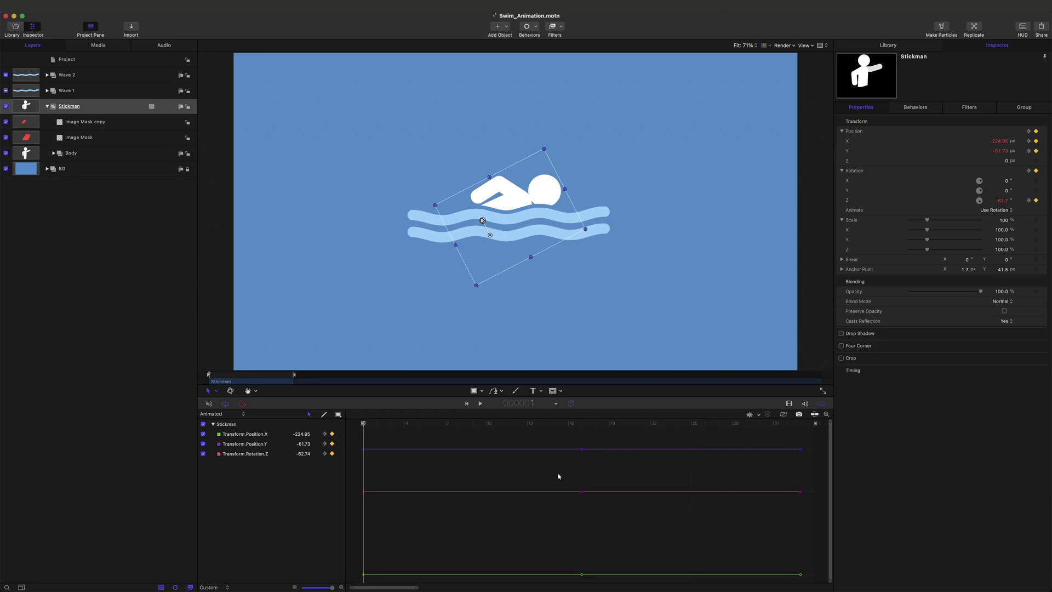
# - Keyframe Stickman's Position X at -152.95 on frame 9 and set it to -256.22 on frame 1
pyautogui.moveTo(372, 427); pyautogui.dragTo(473, 427)
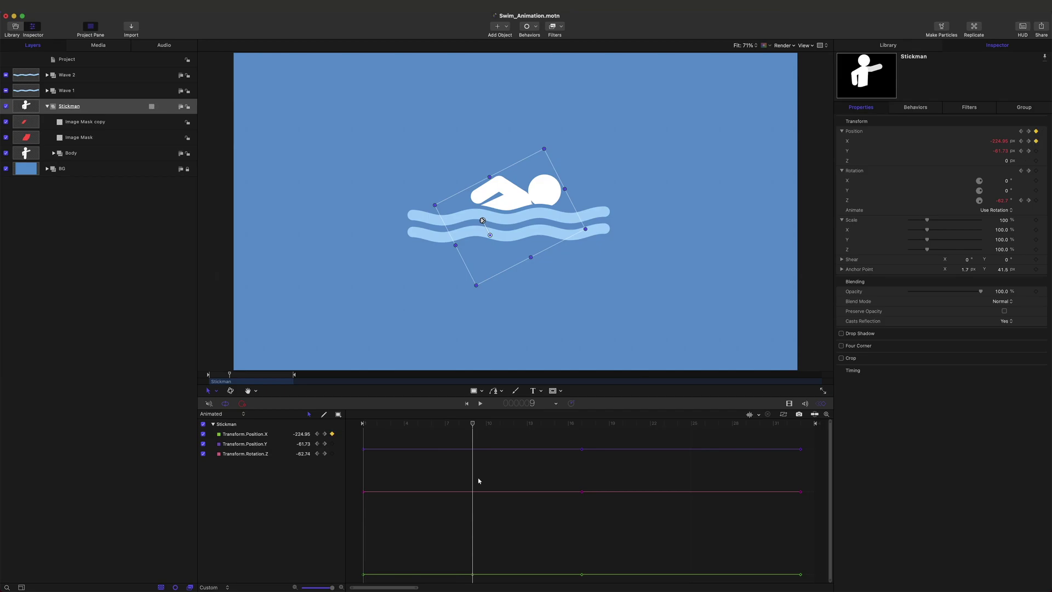
pyautogui.moveTo(1000, 143); pyautogui.dragTo(1000, 142)
pyautogui.press('z')
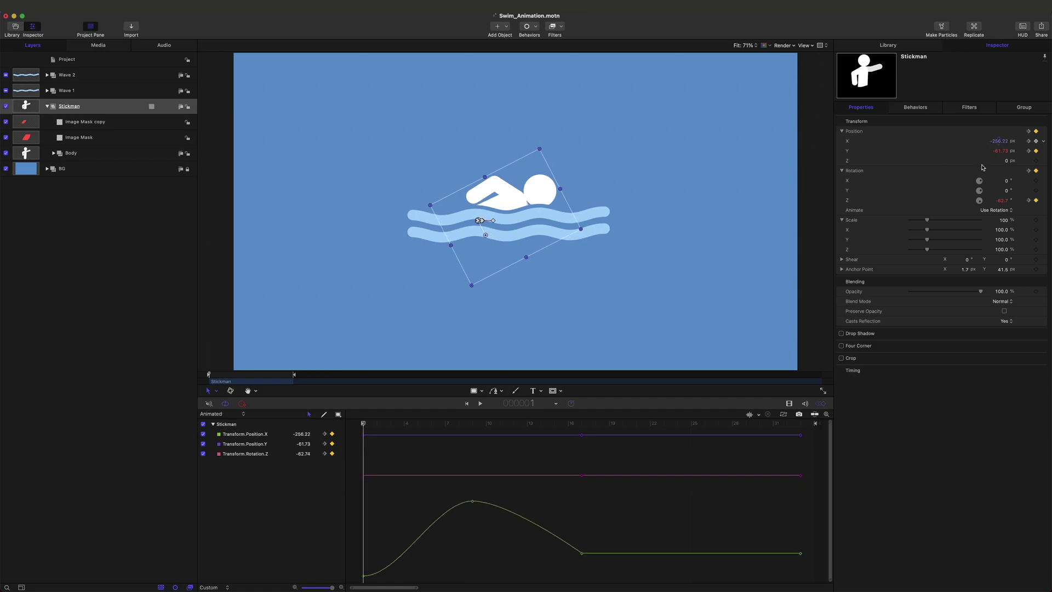
# - Copy the frame 1 Position X keyframe and paste it at frame 17
pyautogui.press('x')
pyautogui.moveTo(412, 567); pyautogui.dragTo(352, 584)
pyautogui.press('super+c')
pyautogui.press('x')
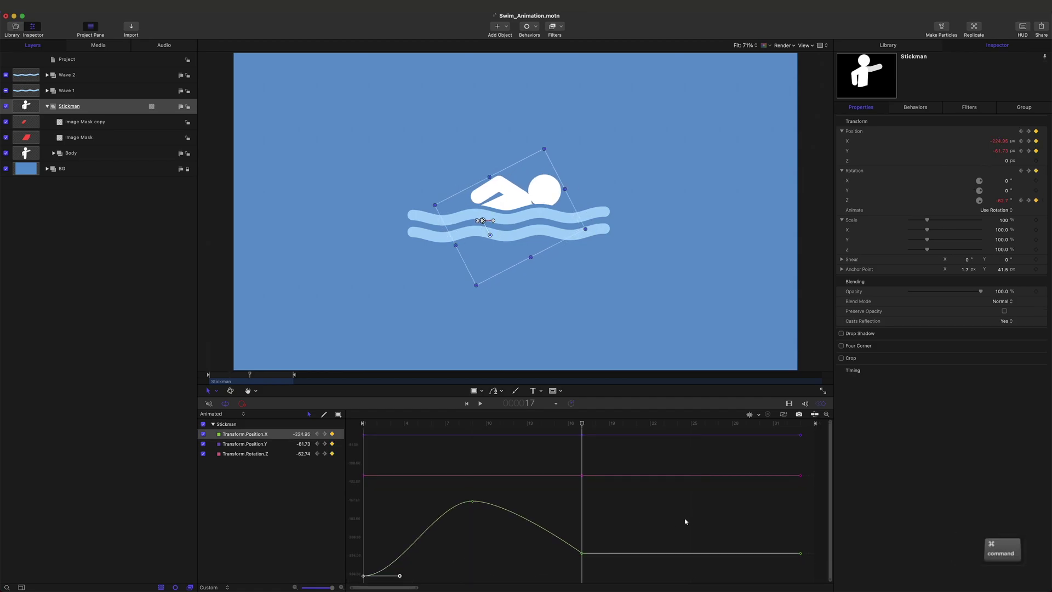
pyautogui.press('super+v')
pyautogui.click(658, 526)
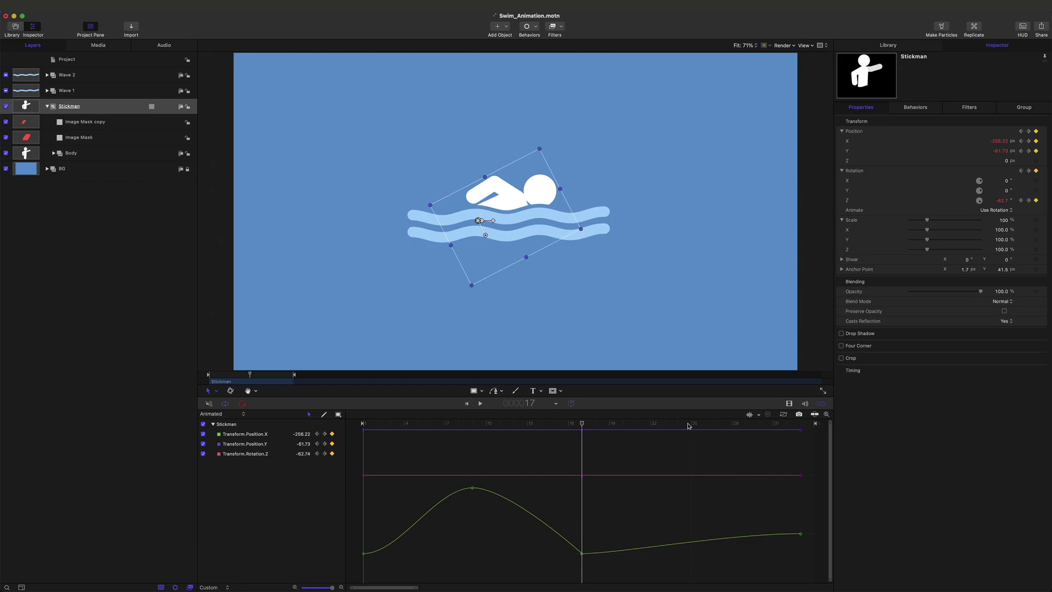
# - Copy the Position X keyframes of frames 1 to 17 and paste them at frame 17 as a second cycle
pyautogui.moveTo(592, 567); pyautogui.dragTo(323, 487)
pyautogui.press('super+c')
pyautogui.press('super+v')
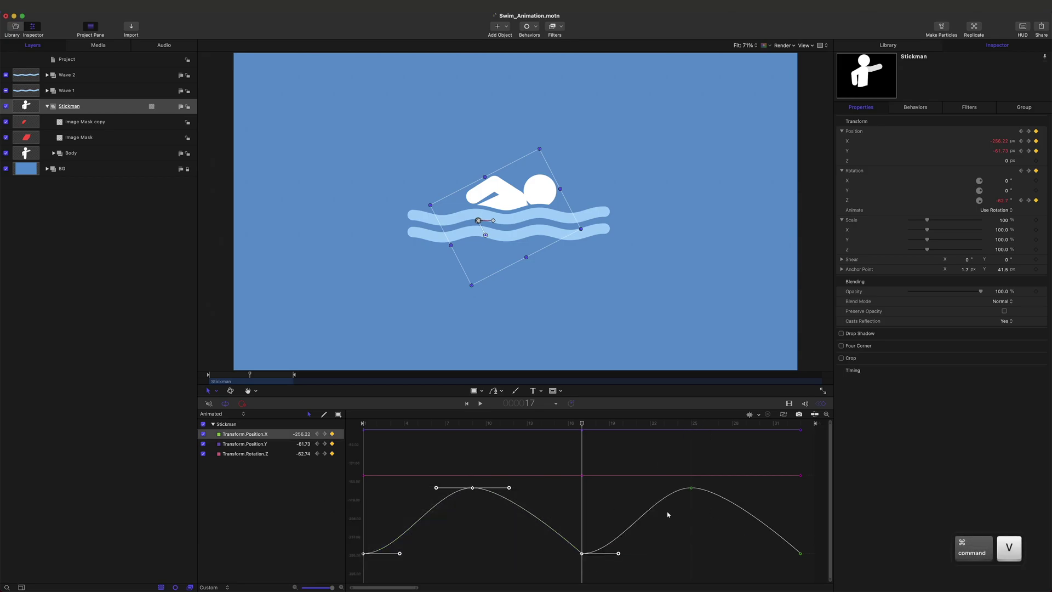
# - Smooth the Position X trough at frame 17, widen the frame 9 peak with longer level handles, and save the project
pyautogui.keyDown('super'); pyautogui.click(582, 553); pyautogui.keyUp('super')
pyautogui.moveTo(582, 554); pyautogui.dragTo(618, 554)
pyautogui.click(486, 498)
pyautogui.click(472, 488)
pyautogui.moveTo(508, 497); pyautogui.dragTo(515, 488)
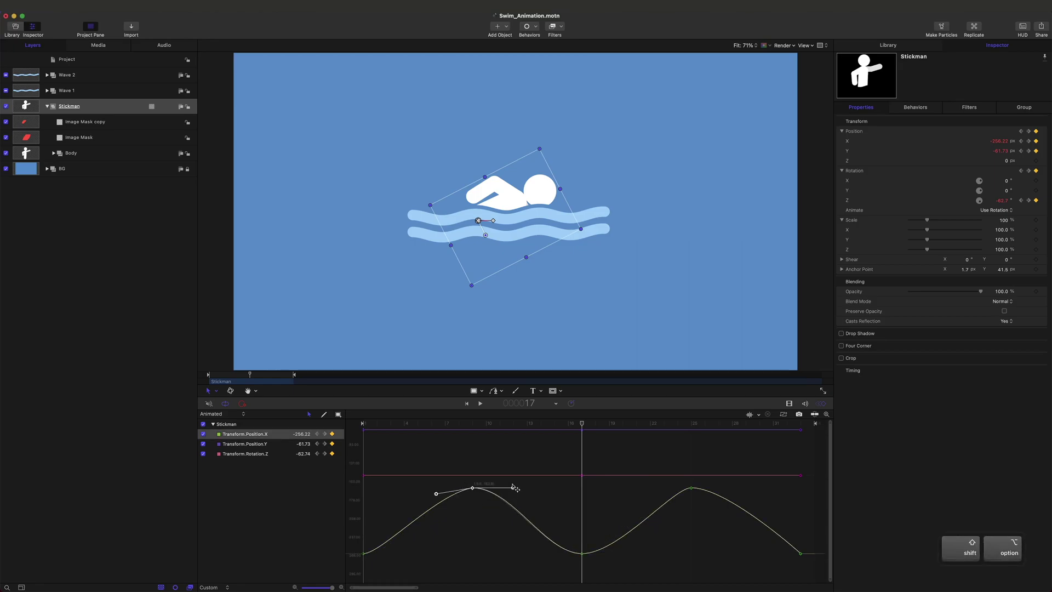
pyautogui.moveTo(436, 494); pyautogui.dragTo(432, 487)
pyautogui.moveTo(513, 494); pyautogui.dragTo(524, 488)
pyautogui.moveTo(433, 488); pyautogui.dragTo(422, 487)
pyautogui.hotkey('shift', 'k')
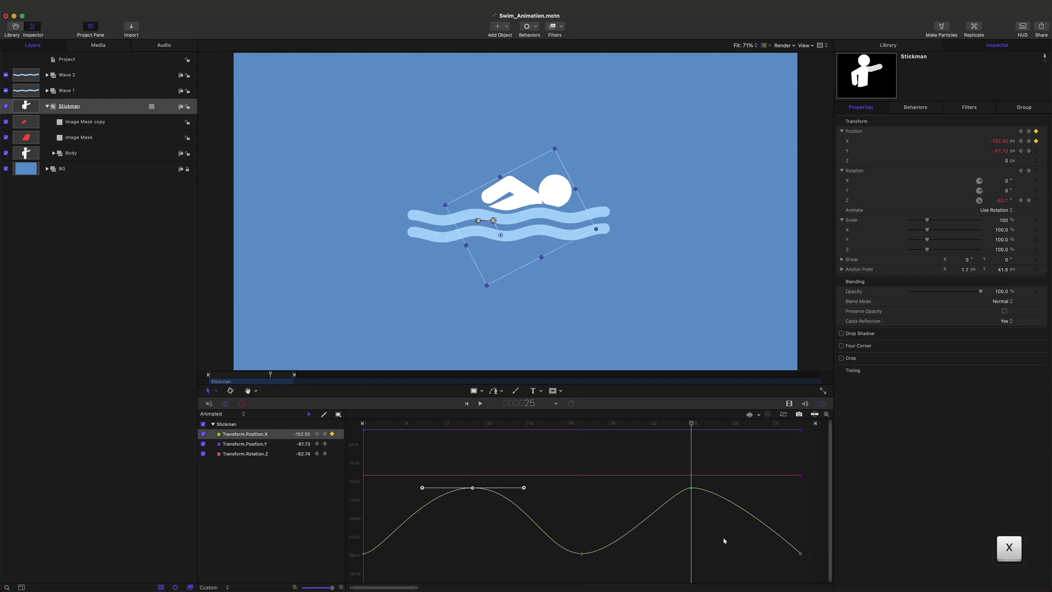
pyautogui.click(723, 540)
pyautogui.hotkey('ctrl', 's')
# - Shorten the incoming handle of the Position X trough at frame 17 and save the project
pyautogui.click(582, 553)
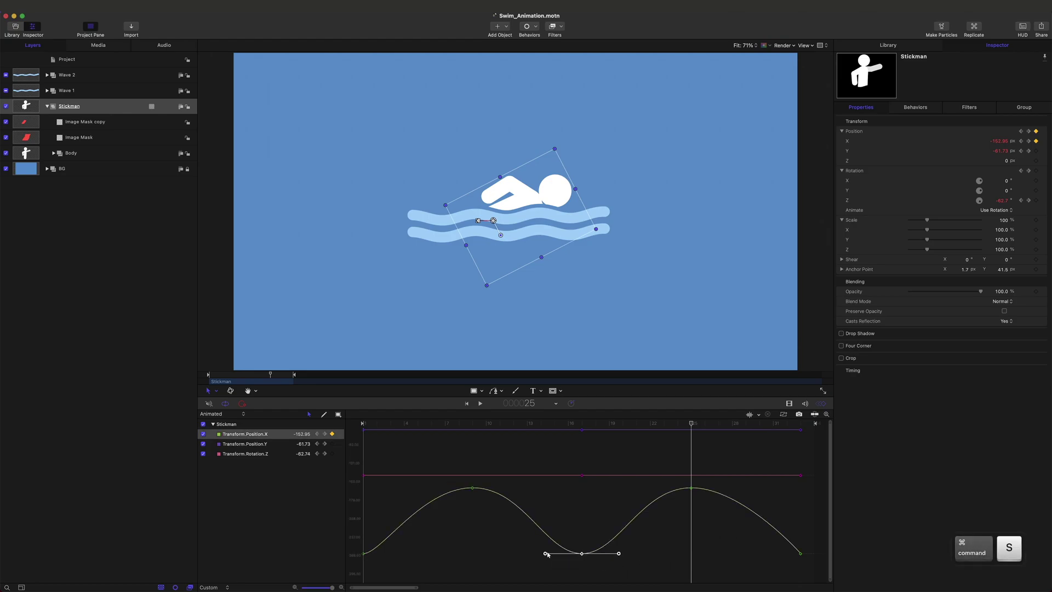
pyautogui.moveTo(545, 554); pyautogui.dragTo(555, 555)
pyautogui.click(708, 556)
pyautogui.press('super+s')
# - Widen the Position X peak at frame 25 with long level handles and copy that keyframe to frame 9
pyautogui.moveTo(714, 530); pyautogui.dragTo(635, 487)
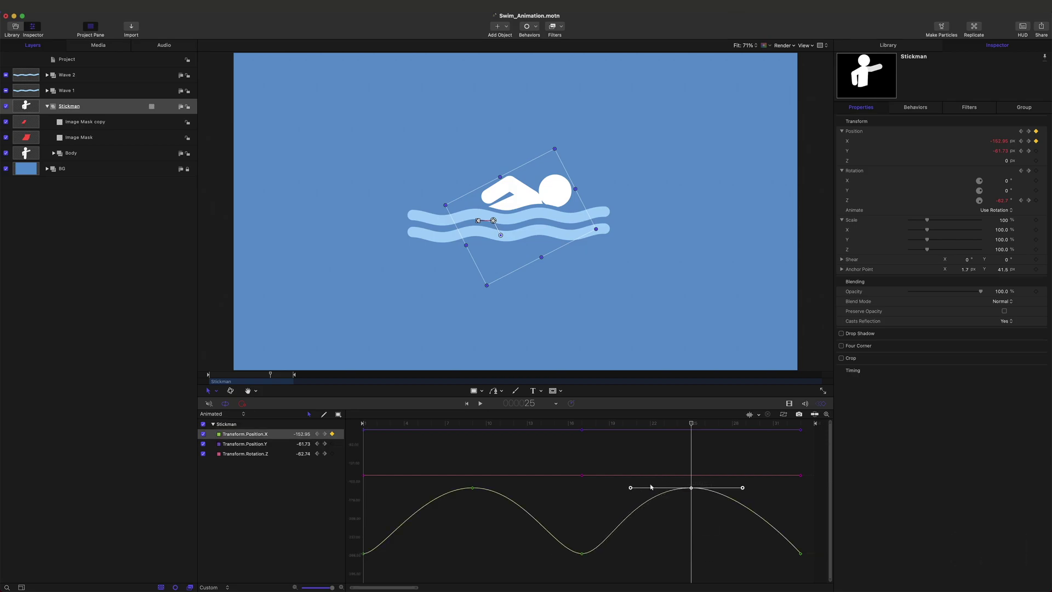
pyautogui.moveTo(740, 489); pyautogui.dragTo(747, 487)
pyautogui.press('super+c')
pyautogui.press('j')
pyautogui.press('j')
pyautogui.press('super+v')
pyautogui.click(501, 502)
pyautogui.moveTo(492, 510); pyautogui.dragTo(456, 485)
# - Copy the Position X trough keyframe from frame 17 to frames 1 and 33 so the cycles match, and save the project
pyautogui.click(582, 554)
pyautogui.press('super+c')
pyautogui.press('z')
pyautogui.press('super+v')
pyautogui.press('x')
pyautogui.press('x')
pyautogui.press('x')
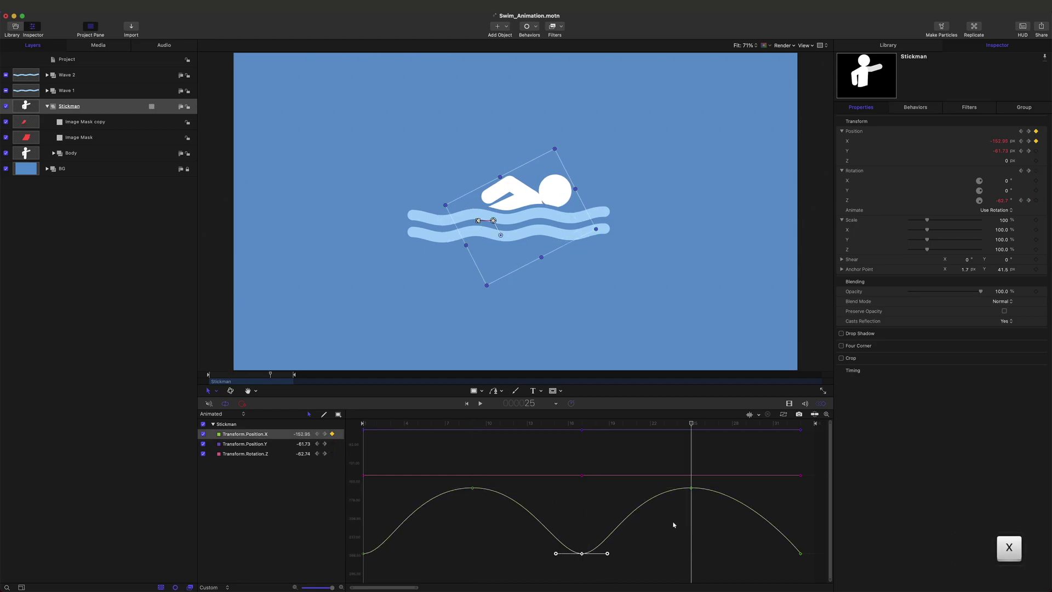
pyautogui.press('x')
pyautogui.press('super+v')
pyautogui.press('super+s')
# - Play the animation from frame 1 to check the back-and-forth movement, save the project and return to frame 1
pyautogui.moveTo(392, 423); pyautogui.dragTo(289, 468)
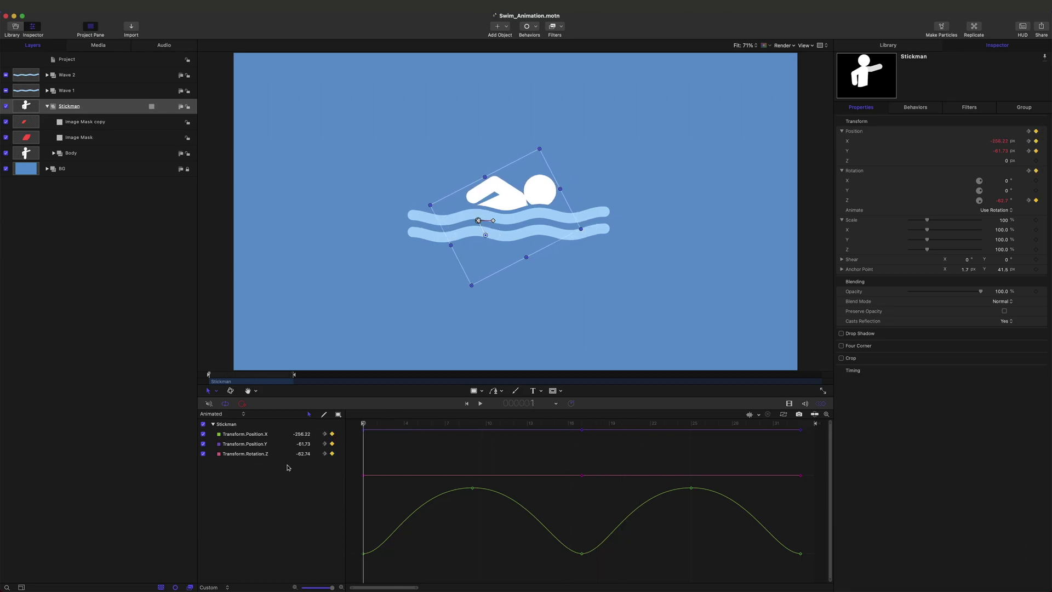
pyautogui.press('space')
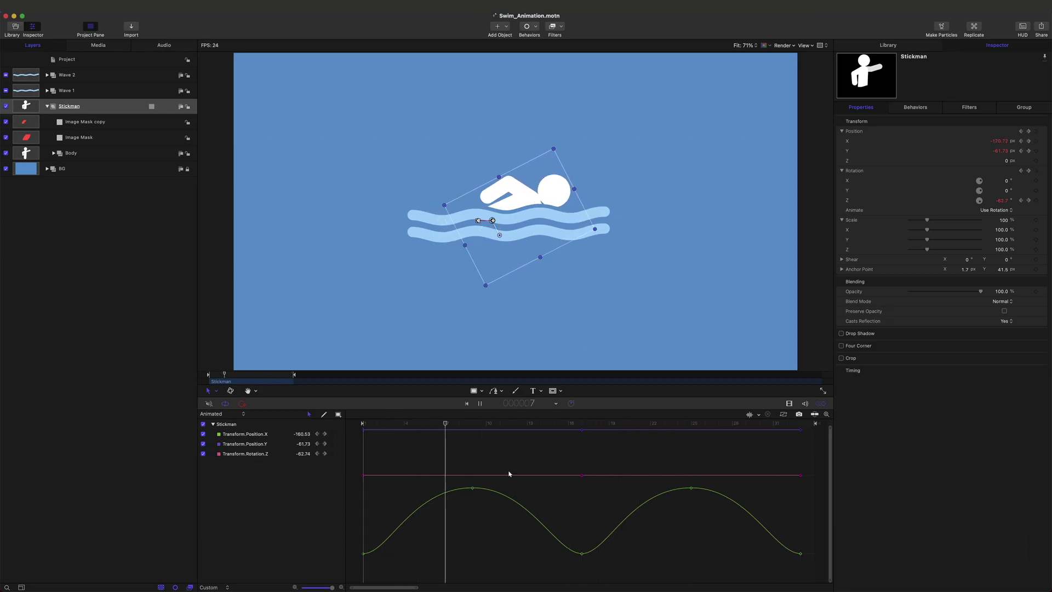
pyautogui.press('space')
pyautogui.press('super+s')
pyautogui.moveTo(392, 423); pyautogui.dragTo(361, 425)
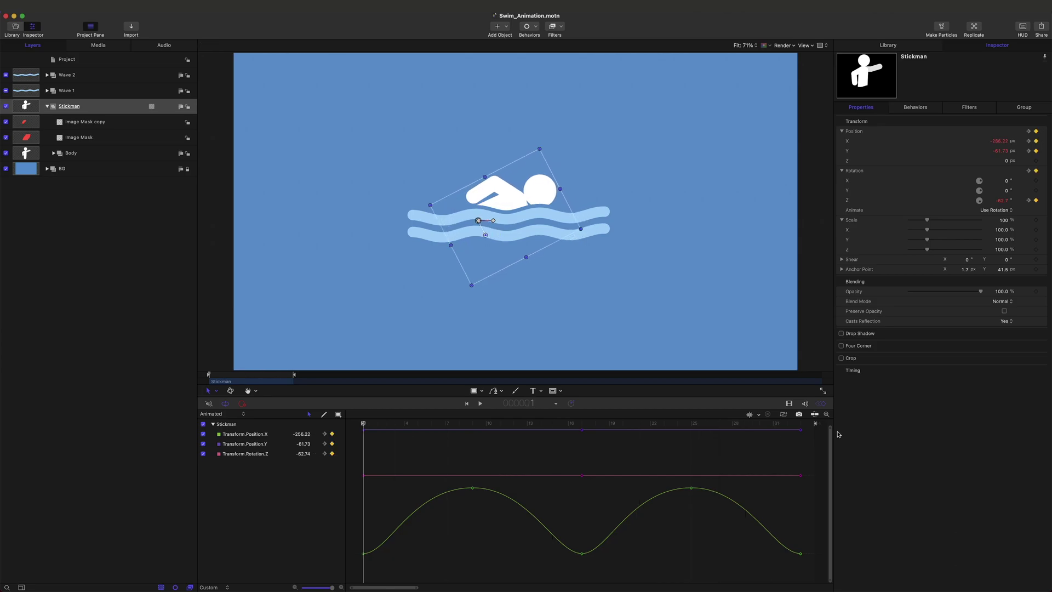
pyautogui.scroll(1, 566, 472)
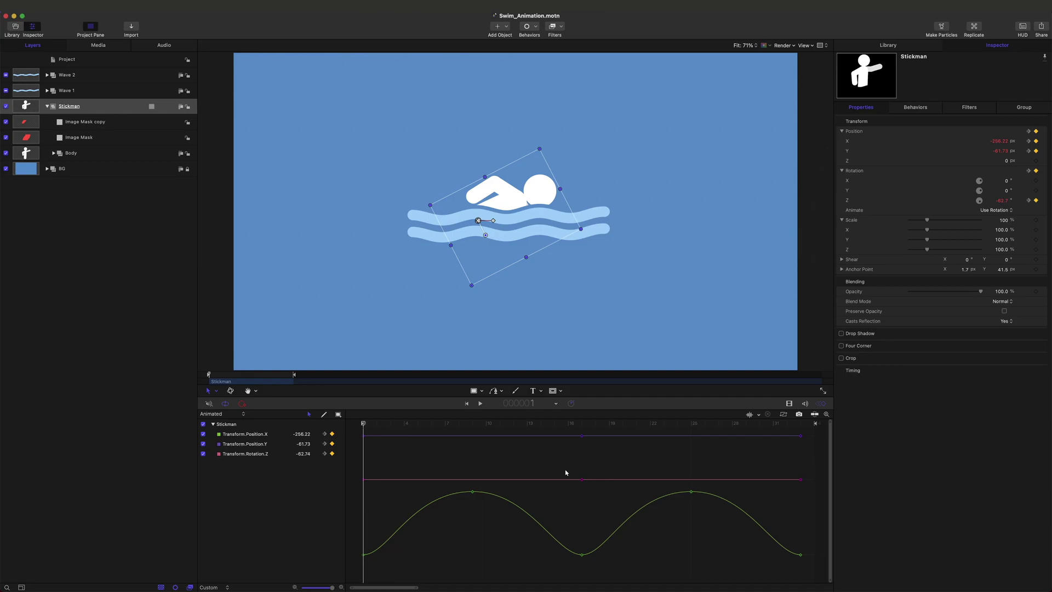
# - Add Position Y keyframes to Stickman at frames 4 and 7
pyautogui.press('Right')
pyautogui.press('Right')
pyautogui.press('Right')
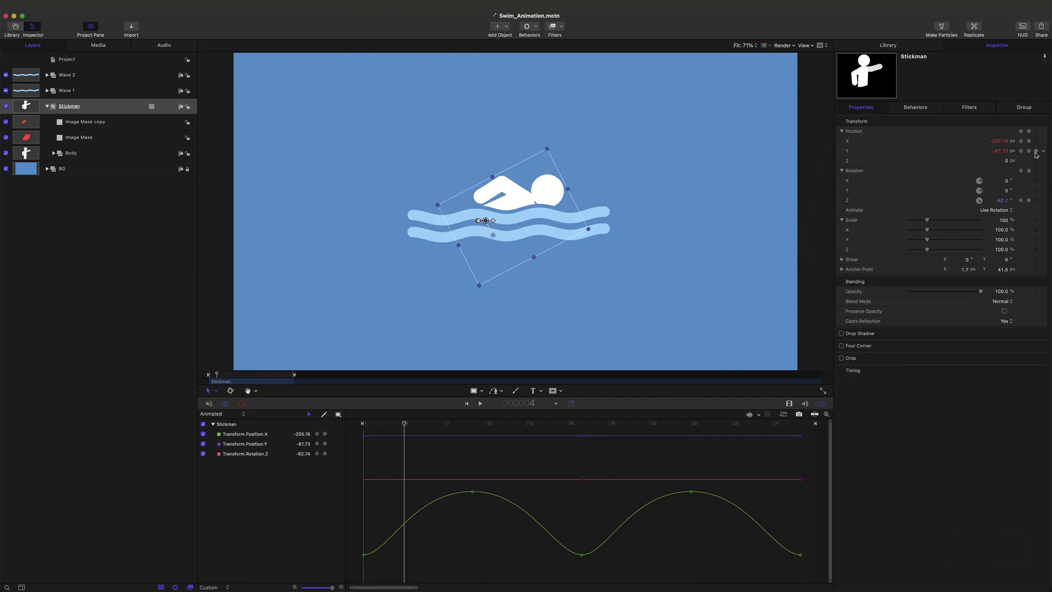
pyautogui.press('Right')
pyautogui.press('Right')
pyautogui.press('Right')
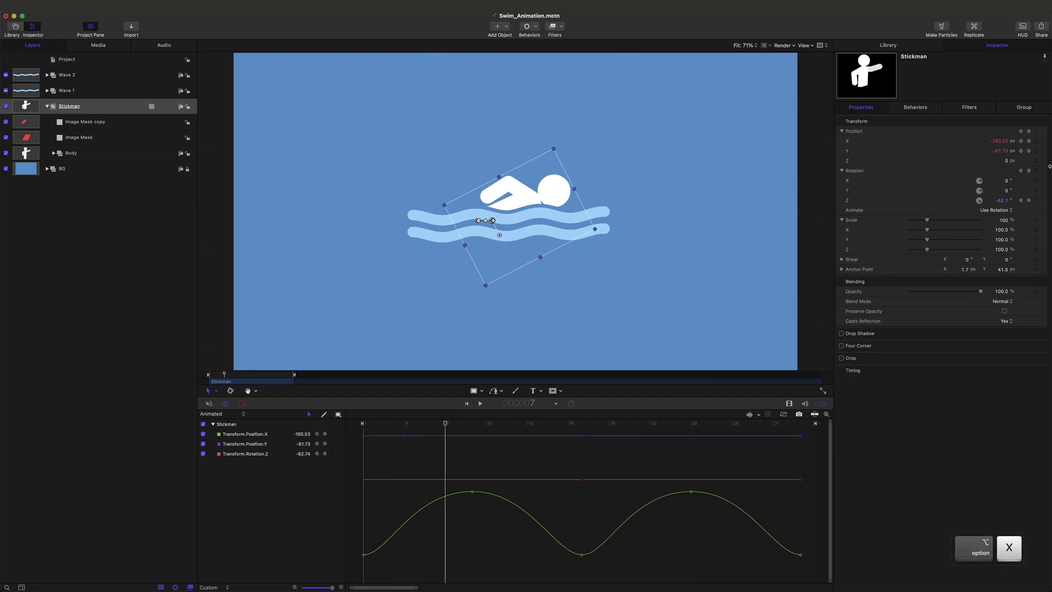
pyautogui.click(1037, 151)
# - Add Position Y keyframes to Stickman at frames 11 and 14
pyautogui.press('Right')
pyautogui.press('Right')
pyautogui.press('Right')
pyautogui.press('Right')
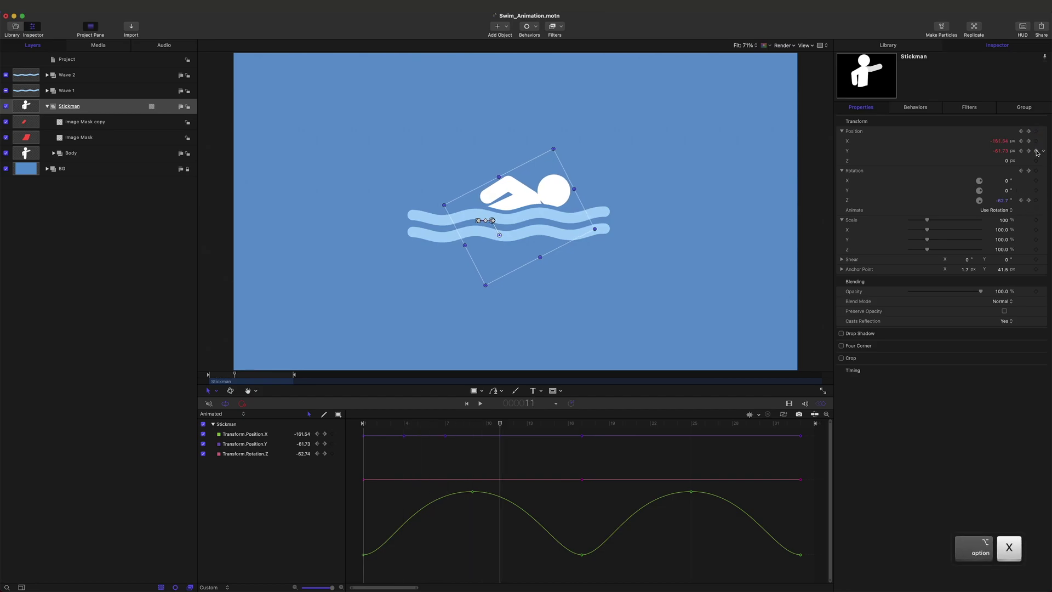
pyautogui.click(1036, 151)
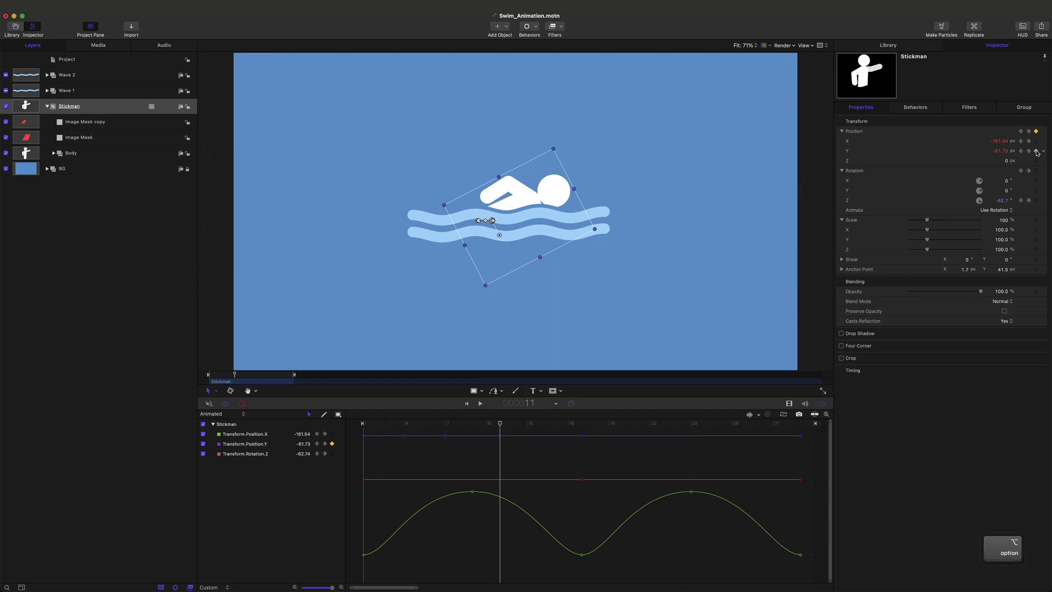
pyautogui.hotkey('alt', 'x')
pyautogui.hotkey('alt', 'x')
pyautogui.hotkey('alt', 'x')
pyautogui.hotkey('alt', 'x')
pyautogui.hotkey('alt', 'x')
pyautogui.hotkey('alt', 'x')
pyautogui.hotkey('alt', 'z')
pyautogui.hotkey('alt', 'z')
pyautogui.hotkey('alt', 'z')
pyautogui.click(1036, 151)
# - Step back and forth through the first swim cycle to examine the stickman's pose at the new Position Y keyframes
pyautogui.hotkey('alt', 'z')
pyautogui.hotkey('alt', 'z')
pyautogui.hotkey('alt', 'z')
pyautogui.hotkey('alt', 'z')
pyautogui.hotkey('alt', 'z')
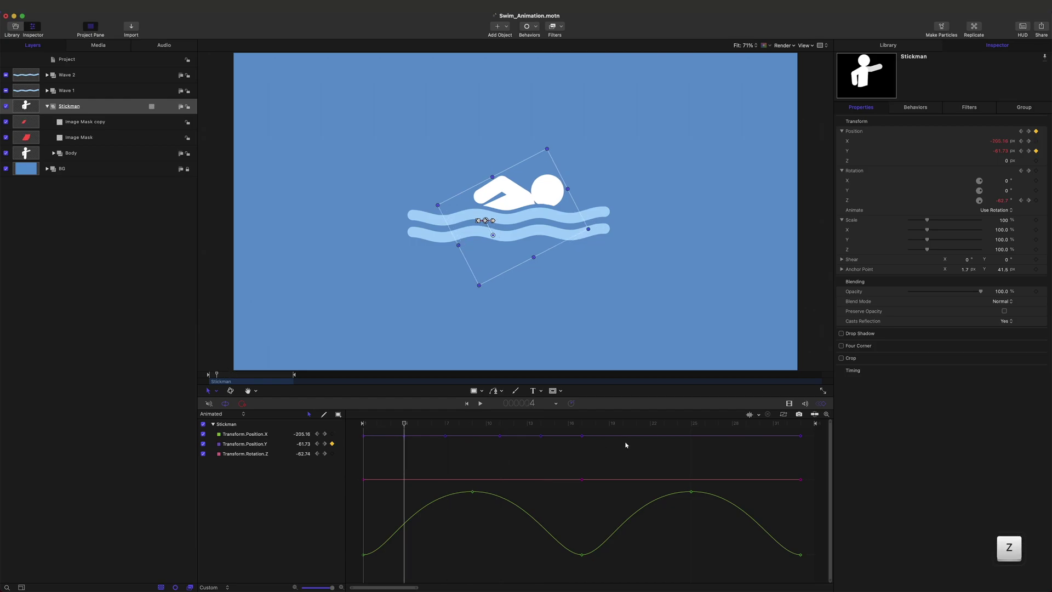
pyautogui.hotkey('alt', 'x')
pyautogui.hotkey('alt', 'x')
pyautogui.hotkey('alt', 'x')
pyautogui.hotkey('alt', 'x')
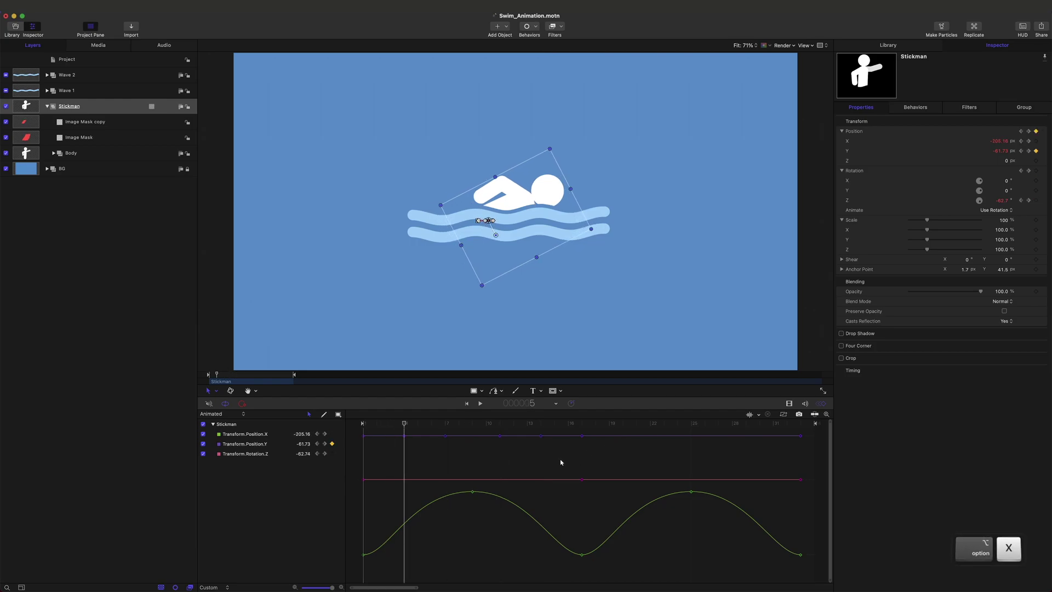
pyautogui.hotkey('alt', 'x')
pyautogui.hotkey('alt', 'x')
pyautogui.hotkey('alt', 'x')
pyautogui.hotkey('alt', 'x')
pyautogui.hotkey('alt', 'x')
pyautogui.hotkey('alt', 'x')
pyautogui.hotkey('alt', 'x')
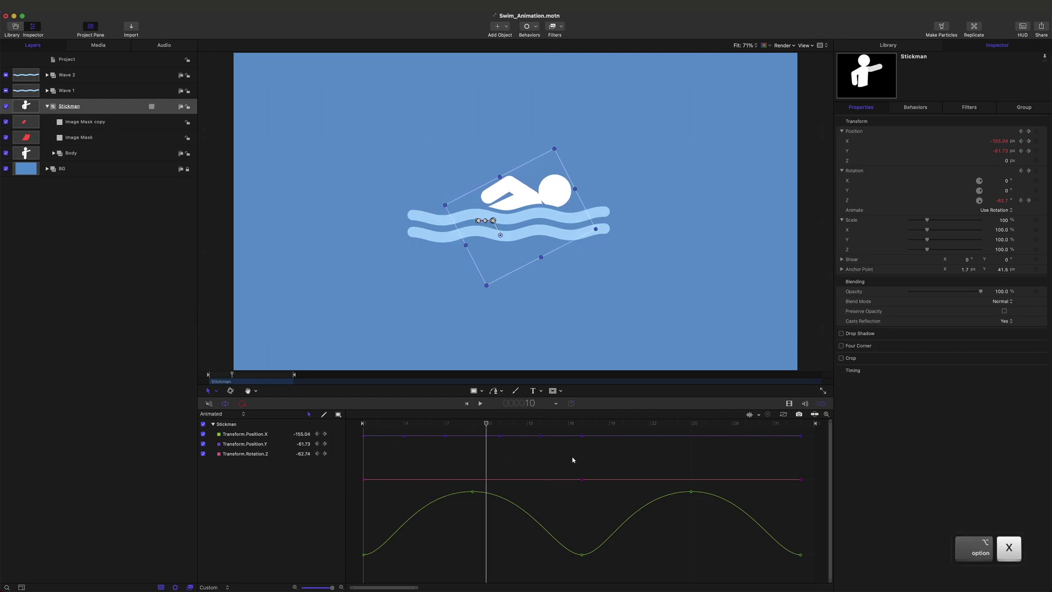
pyautogui.hotkey('alt', 'x')
pyautogui.hotkey('alt', 'x')
pyautogui.press('z')
pyautogui.press('z')
pyautogui.press('z')
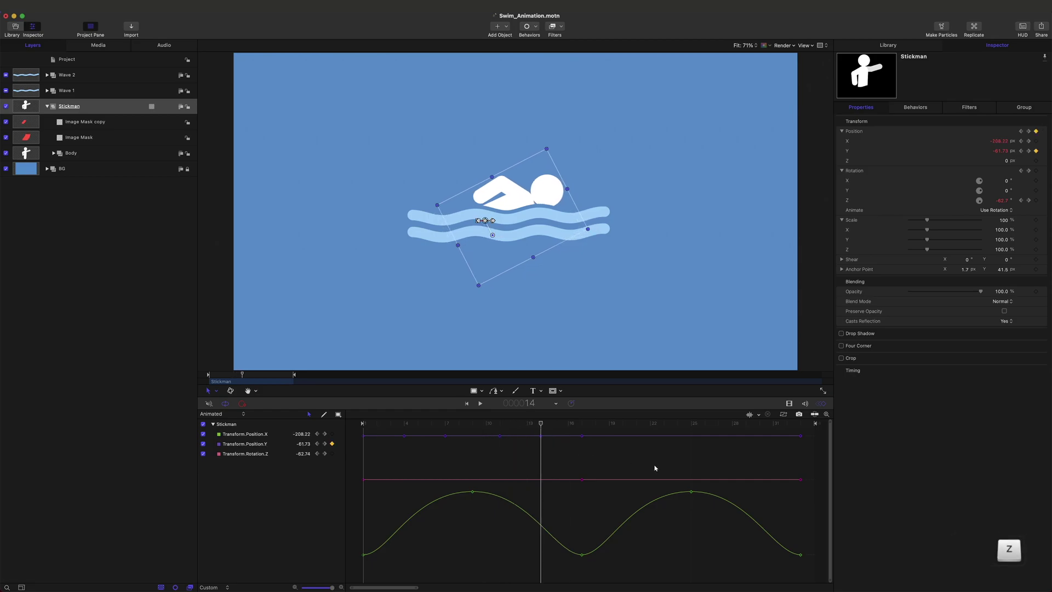
# - Hide the Position X and Rotation Z curves, leaving only Position Y in the keyframe editor
pyautogui.click(203, 434)
pyautogui.click(203, 454)
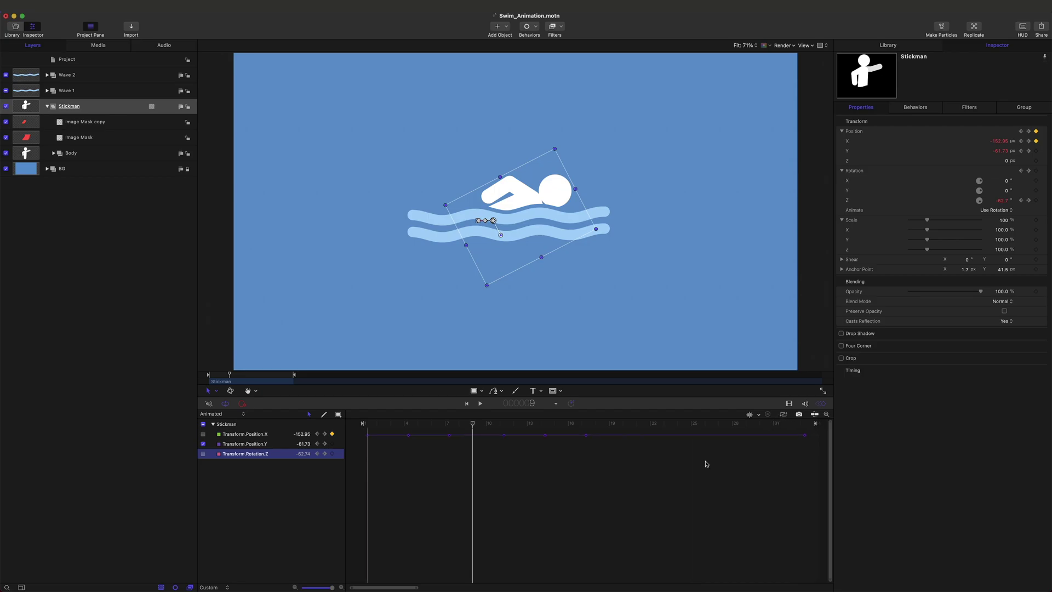
pyautogui.click(705, 463)
# - Set Stickman's Position Y slightly higher at frame 4, about -40 at frame 7, lower at frame 11 and -64 at frame 14
pyautogui.press('z')
pyautogui.press('x')
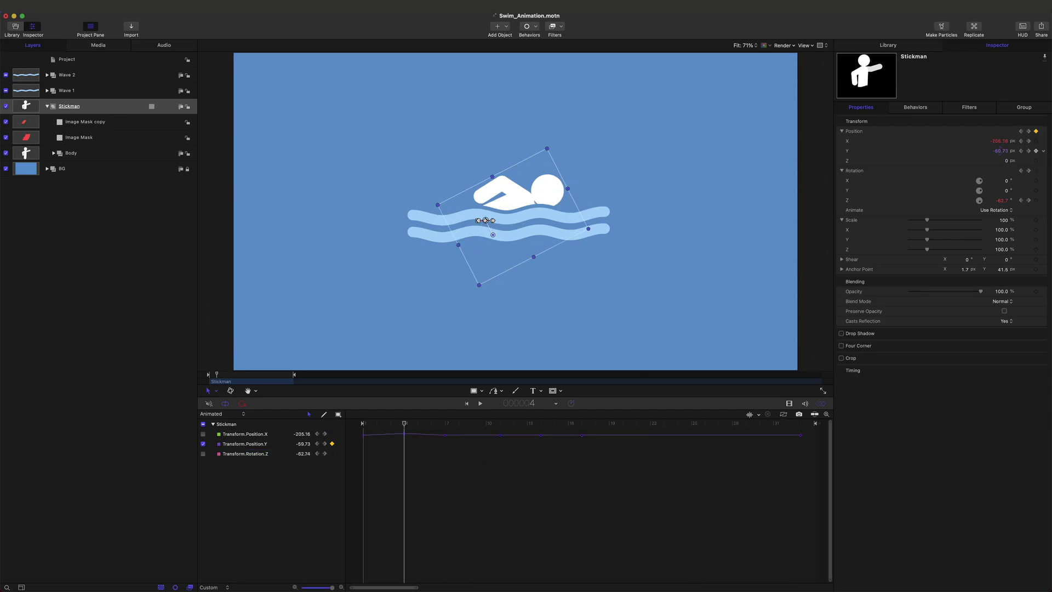
pyautogui.press('x')
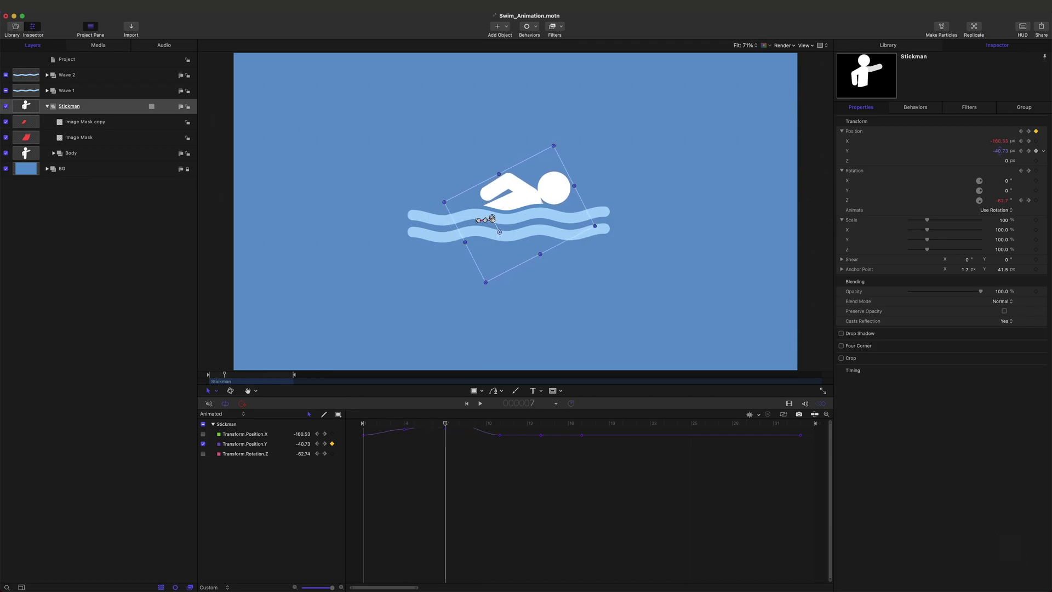
pyautogui.press('x')
pyautogui.moveTo(1000, 154); pyautogui.dragTo(1000, 151)
pyautogui.press('x')
pyautogui.click(782, 415)
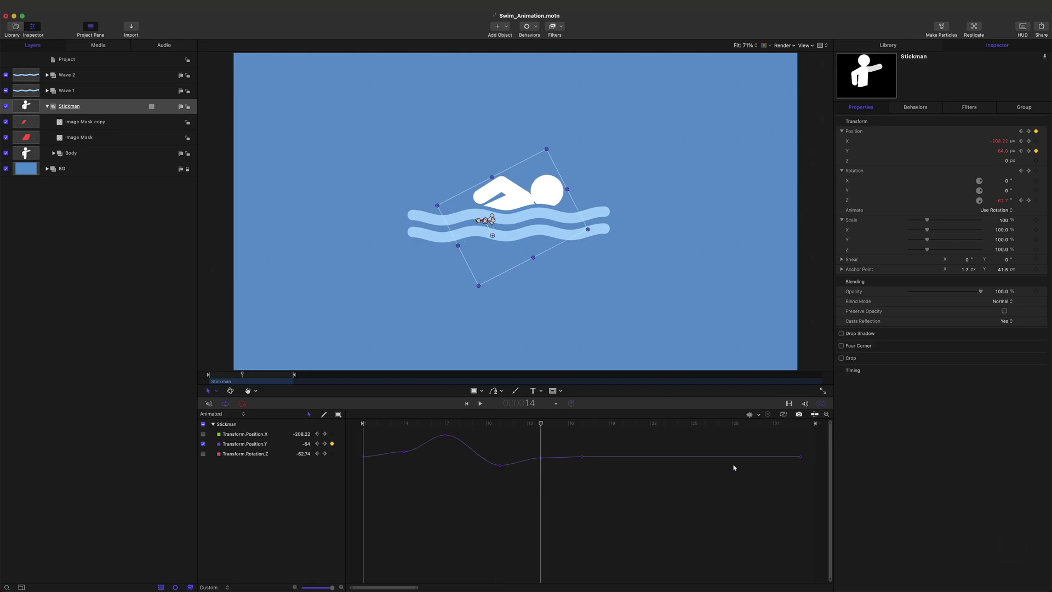
# - Lower the frame 14 Position Y keyframe to about -65 and tilt its handles to follow the rising curve
pyautogui.click(518, 460)
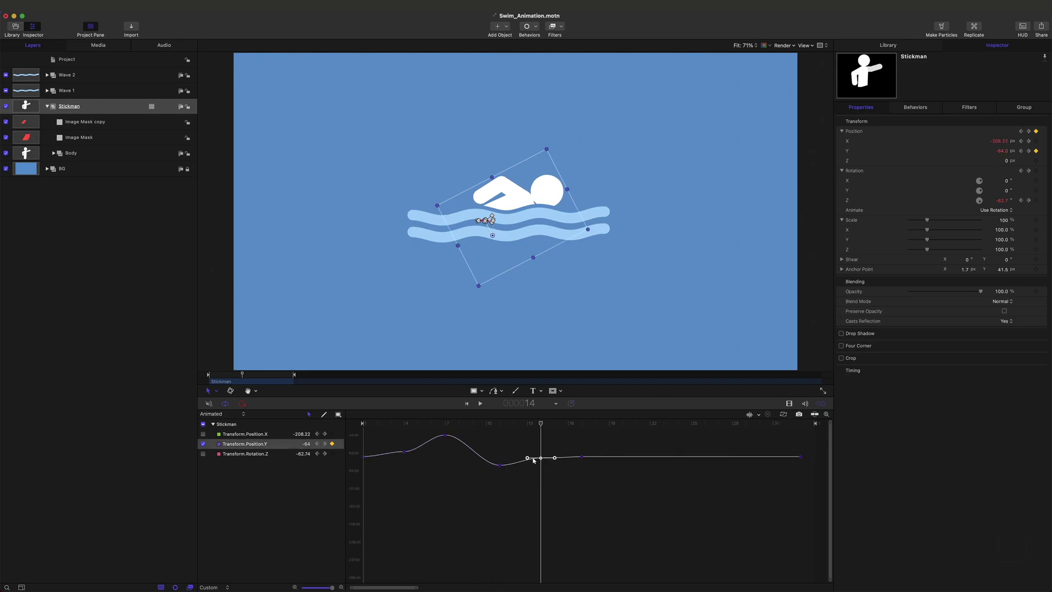
pyautogui.moveTo(541, 459); pyautogui.dragTo(541, 460)
pyautogui.press('super+Up')
pyautogui.press('super+Up')
pyautogui.press('super+Up')
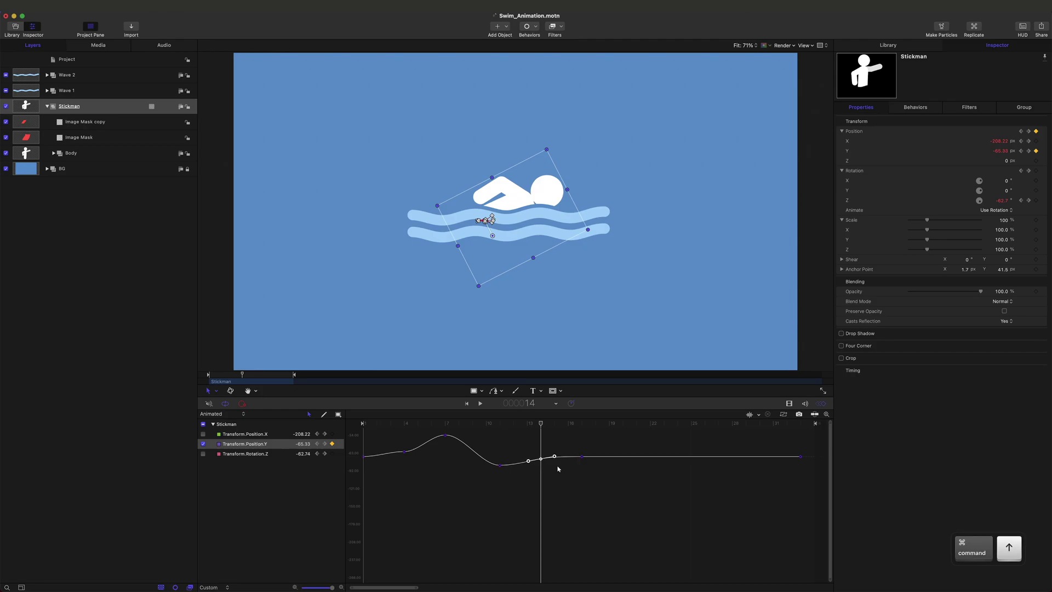
# - Smooth the Position Y curve around frames 4, 7 and 11, lengthening the outgoing level handle of the frame 7 peak
pyautogui.click(499, 465)
pyautogui.click(458, 438)
pyautogui.moveTo(464, 434); pyautogui.dragTo(470, 437)
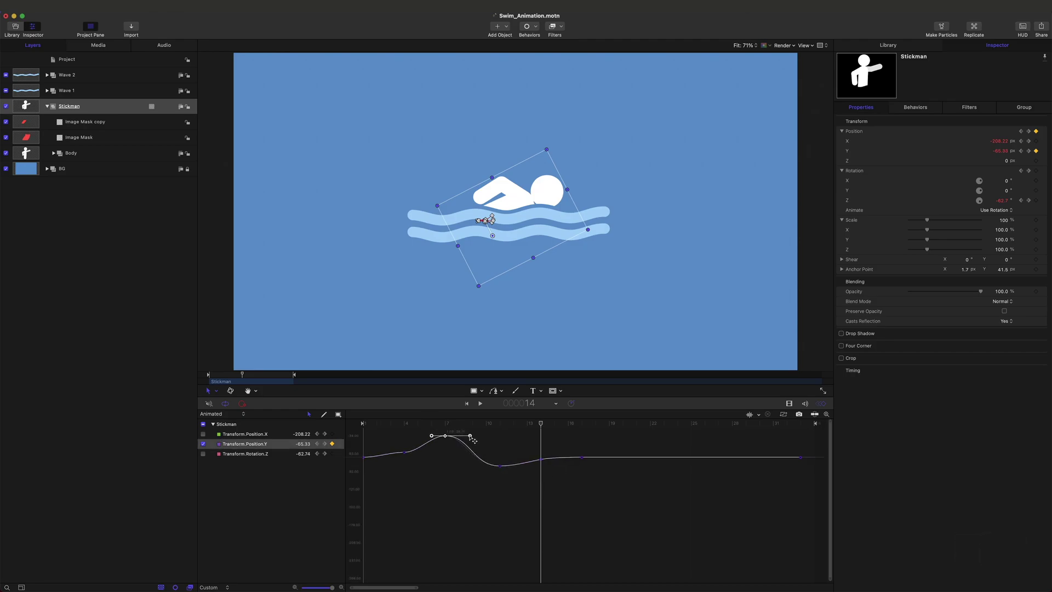
pyautogui.click(416, 453)
pyautogui.click(498, 482)
# - Copy the first cycle's Position Y keyframes and paste them at frame 17 to repeat the bobbing up to frame 33
pyautogui.hotkey('shift', 'k')
pyautogui.moveTo(588, 428); pyautogui.dragTo(385, 503)
pyautogui.press('super+v')
pyautogui.click(636, 529)
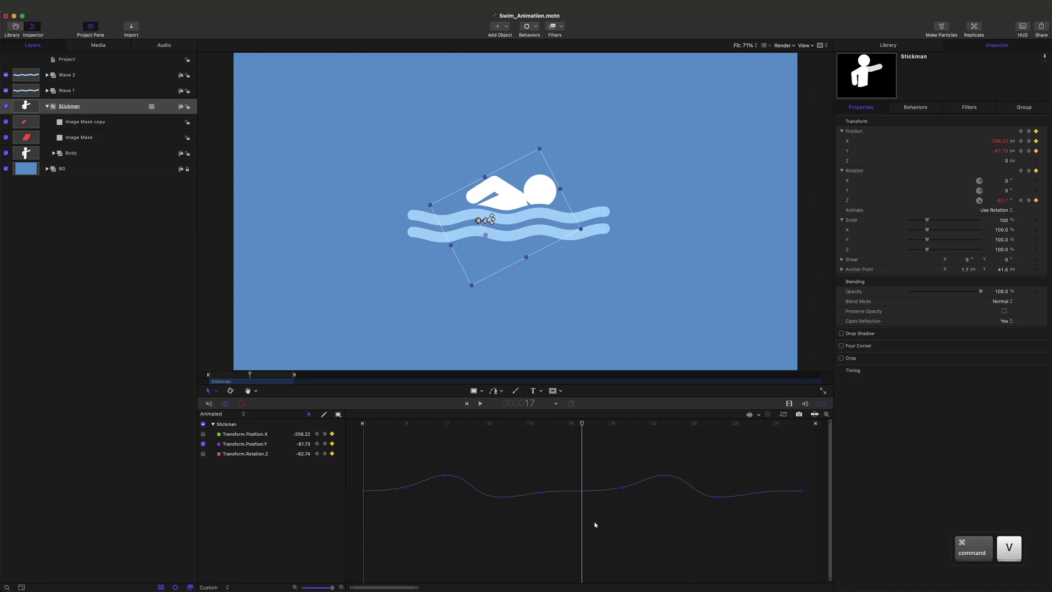
pyautogui.click(595, 491)
pyautogui.click(688, 531)
# - Save the project and play the animation from frame 1 to check the combined horizontal and vertical movement
pyautogui.press('super+s')
pyautogui.press('Home')
pyautogui.press('space')
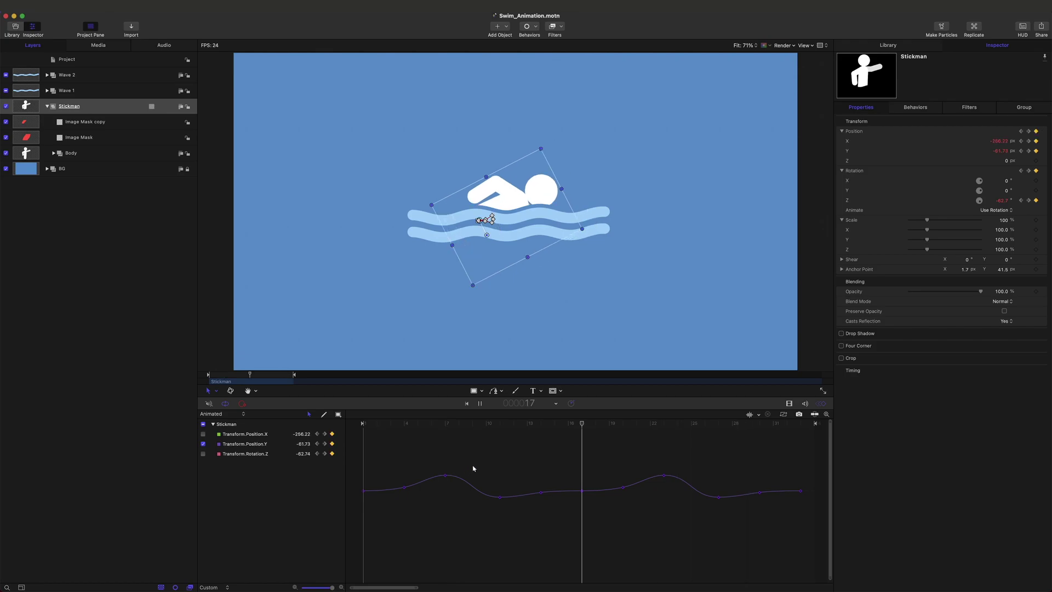
# - Stop the playback, display the Position X curve alongside Position Y and save the project
pyautogui.press('space')
pyautogui.moveTo(387, 435); pyautogui.dragTo(444, 449)
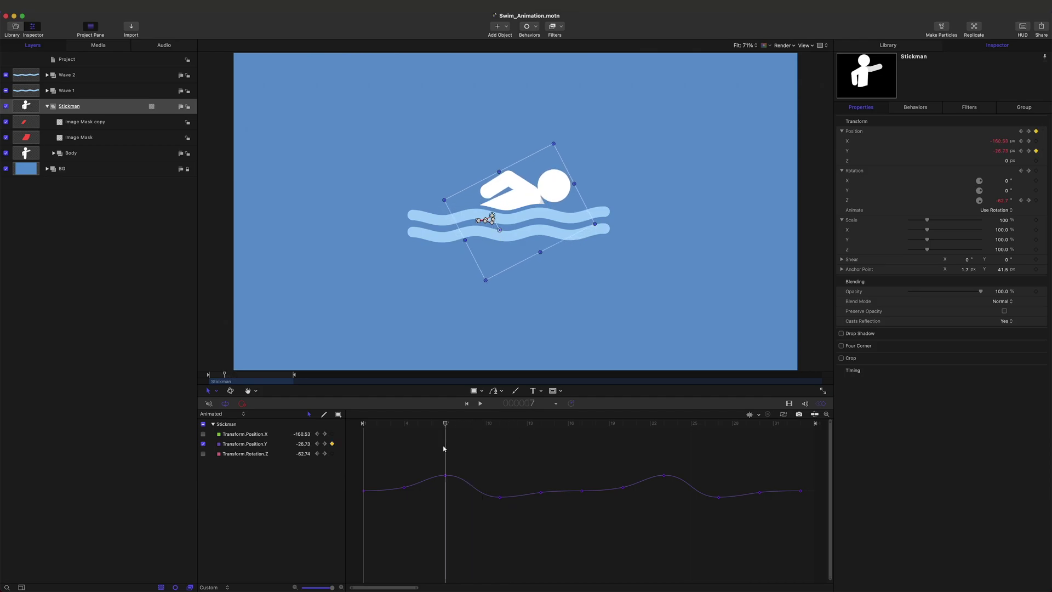
pyautogui.click(202, 434)
pyautogui.press('super+s')
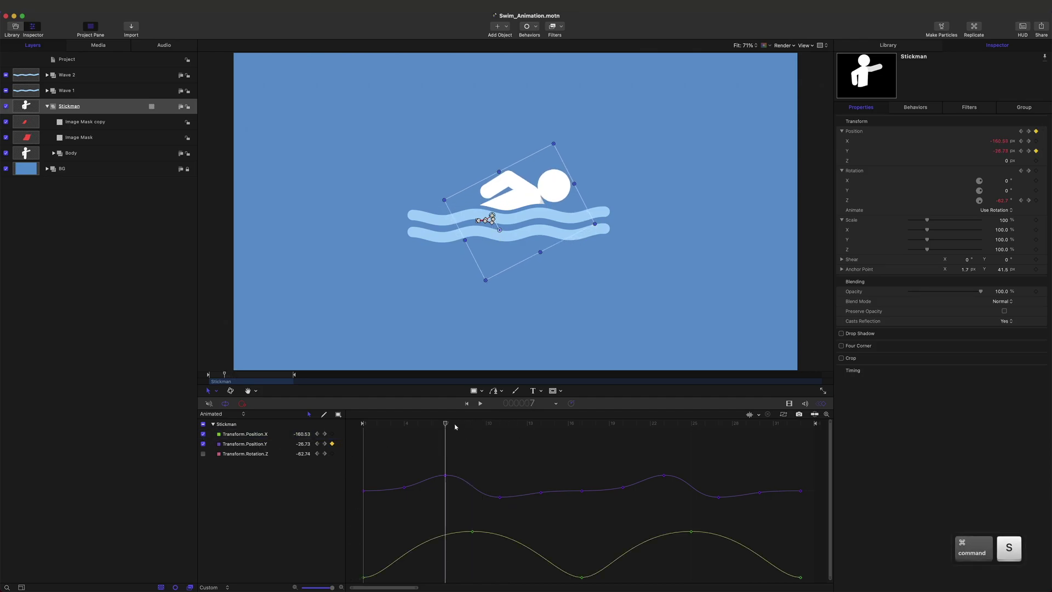
pyautogui.moveTo(446, 424); pyautogui.dragTo(363, 468)
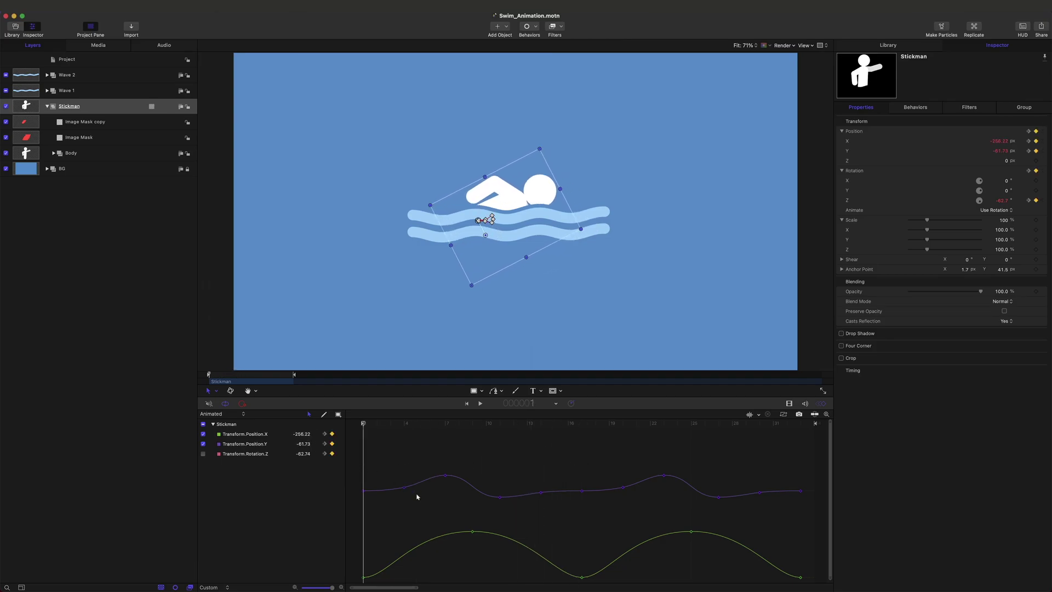
# - Raise the frame 4 Position Y keyframe to about -47
pyautogui.press('x')
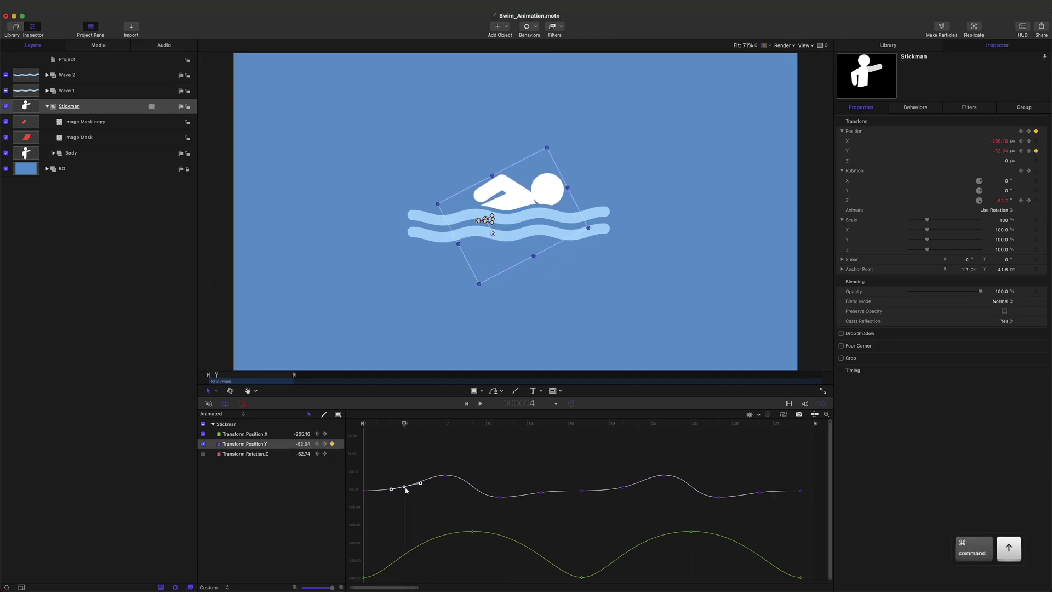
pyautogui.press('super+Up')
pyautogui.press('super+Up')
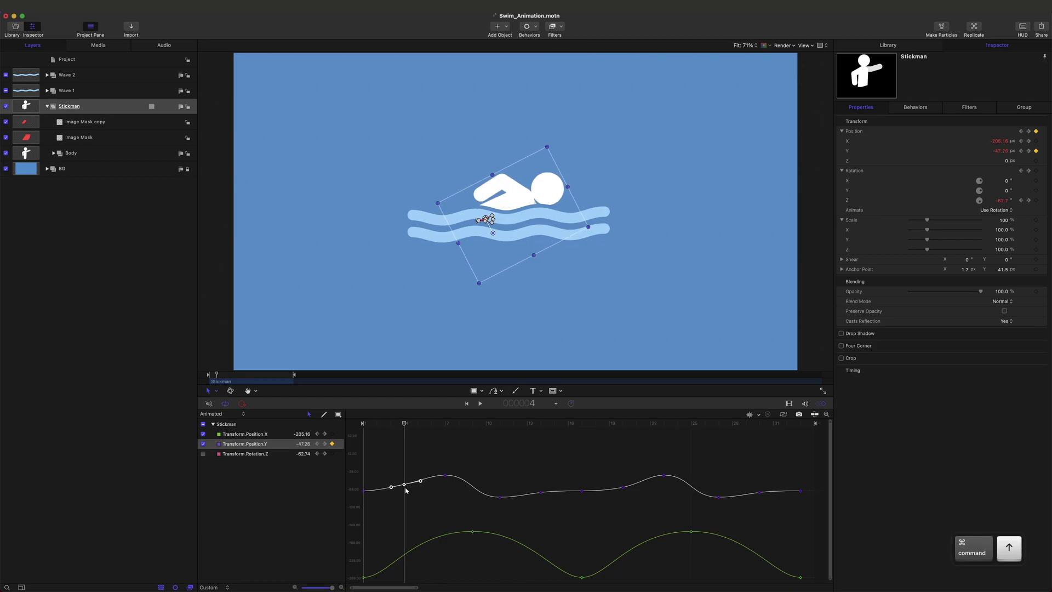
pyautogui.click(450, 492)
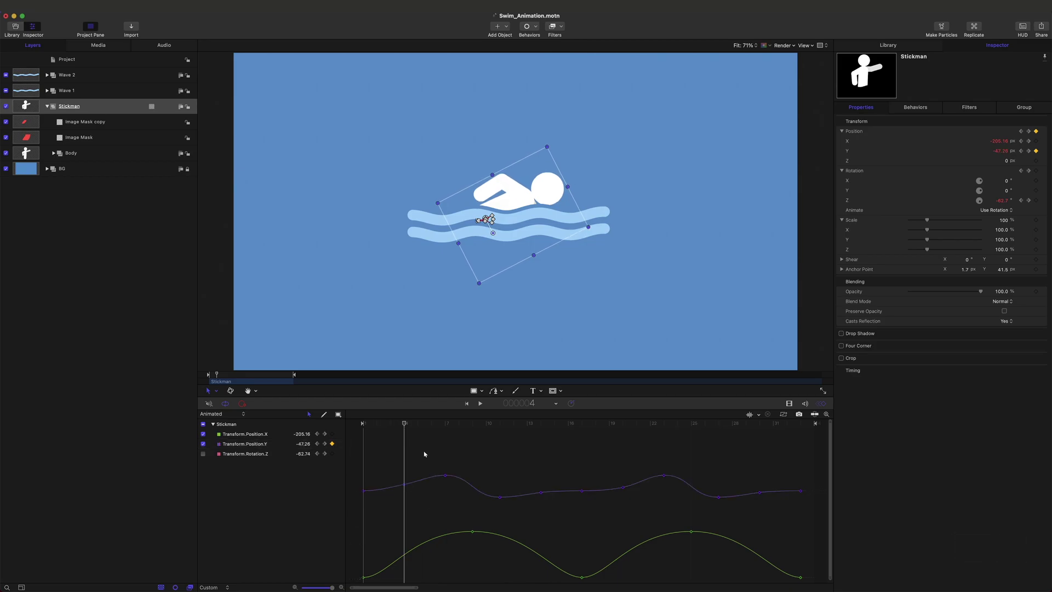
# - Shift the frame 4 Position Y keyframe to frame 3 and lower it slightly onto the rising curve
pyautogui.click(404, 484)
pyautogui.press('alt')
pyautogui.press('super+Left')
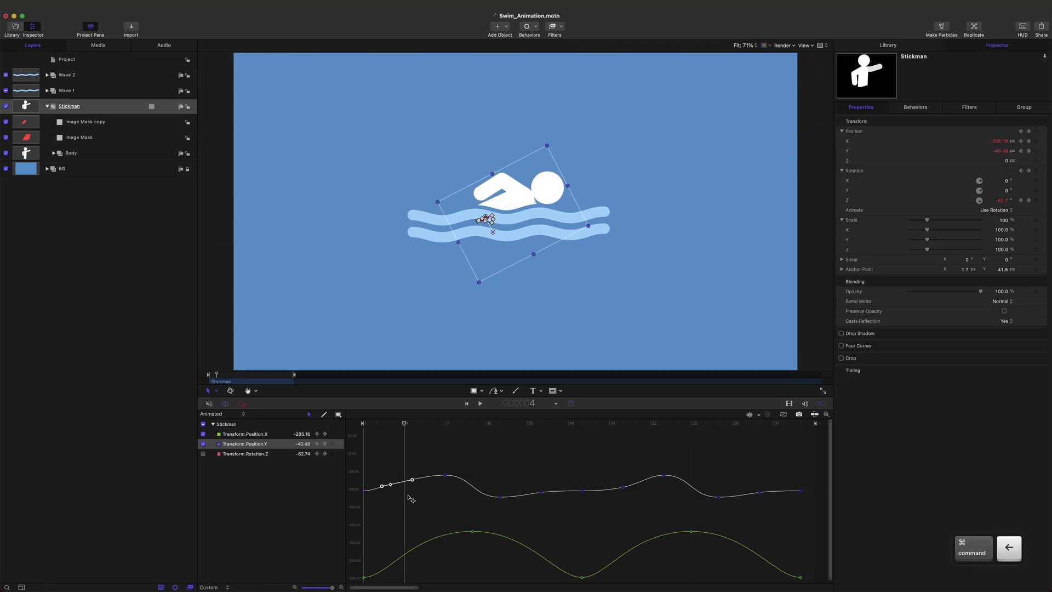
pyautogui.click(404, 497)
pyautogui.moveTo(390, 484); pyautogui.dragTo(390, 489)
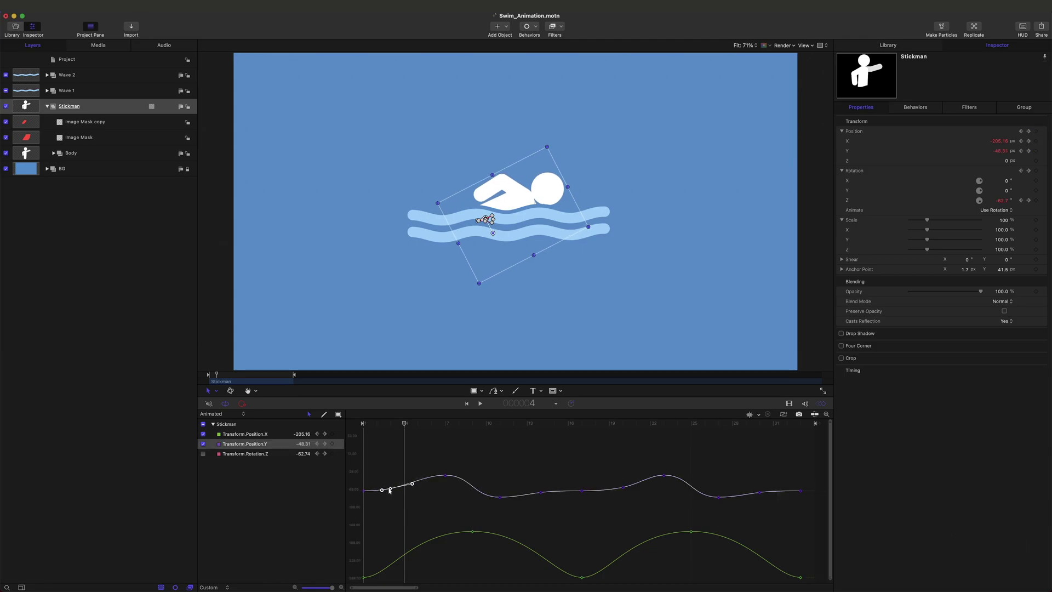
pyautogui.click(408, 445)
# - Play the animation to check the bobbing, and delete the frame 14 Position Y keyframe
pyautogui.press('space')
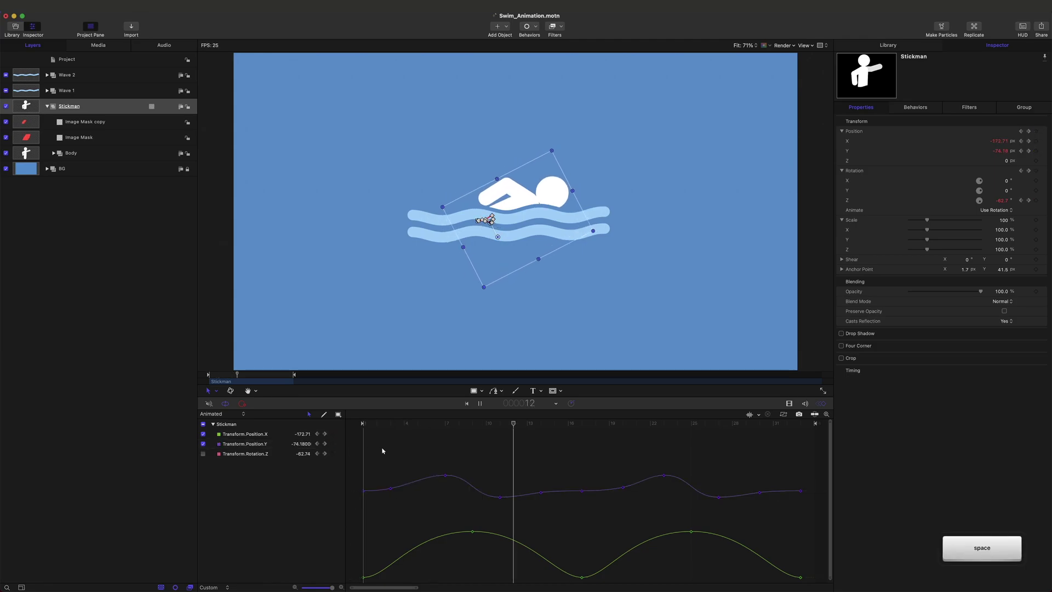
pyautogui.press('space')
pyautogui.moveTo(504, 424); pyautogui.dragTo(581, 433)
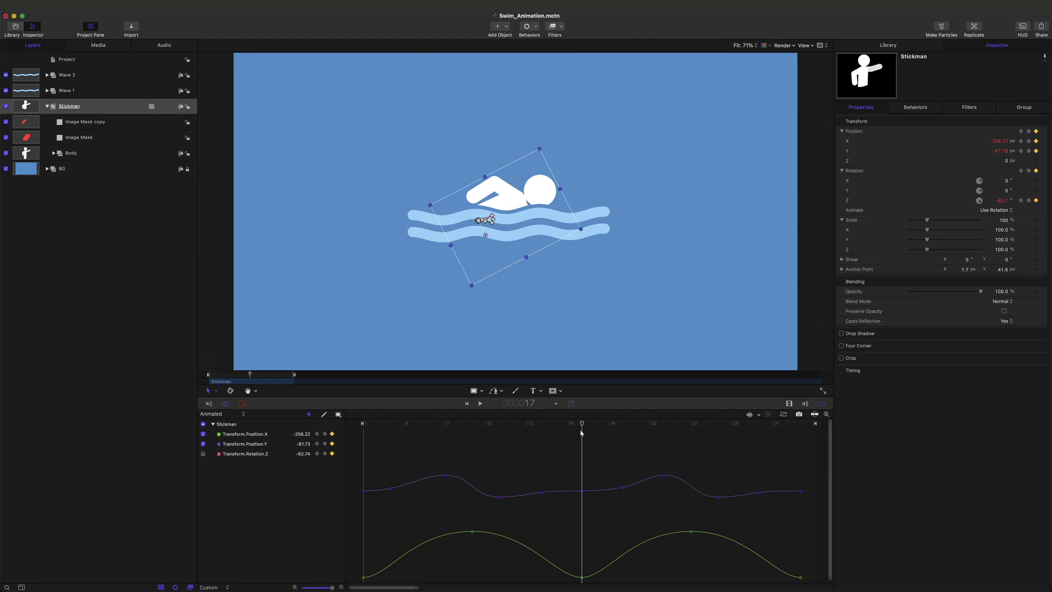
pyautogui.click(541, 493)
pyautogui.press('BackSpace')
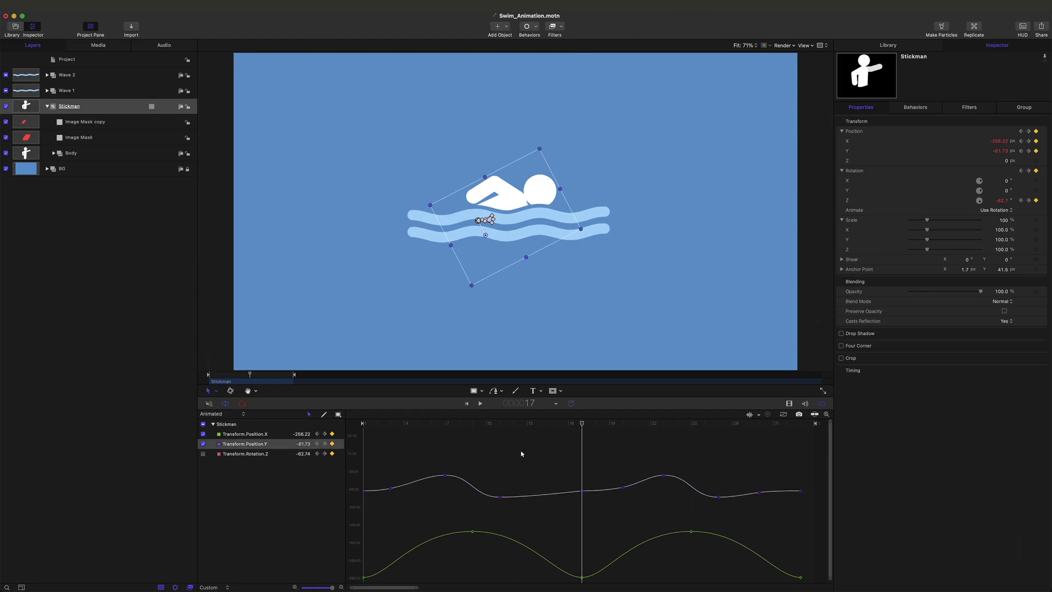
# - Lengthen the level handles of the Position Y keyframes at frames 17 and 11
pyautogui.moveTo(551, 426); pyautogui.dragTo(515, 433)
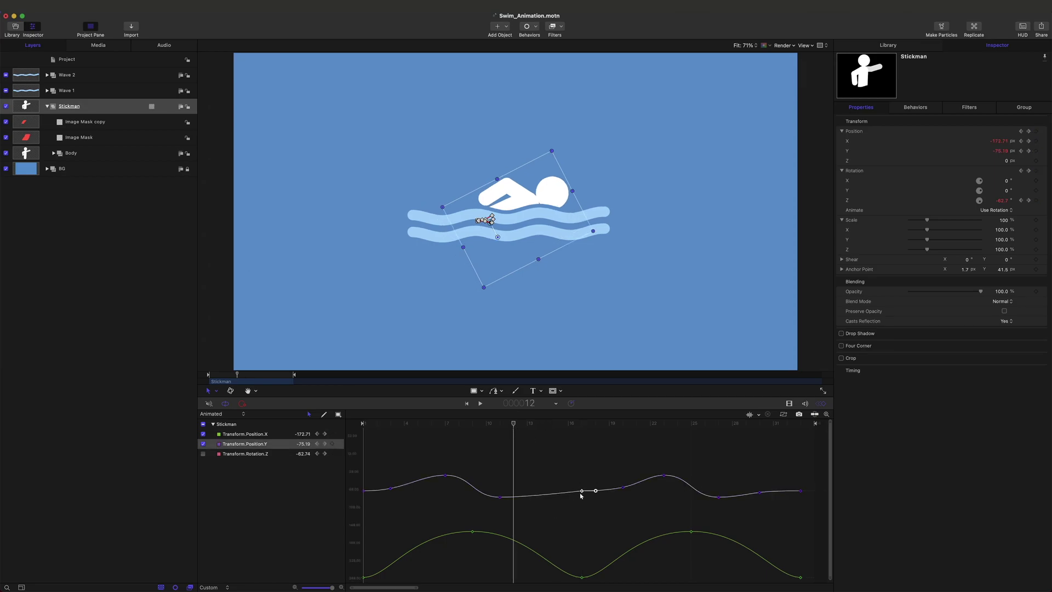
pyautogui.press('x')
pyautogui.moveTo(582, 491); pyautogui.dragTo(603, 490)
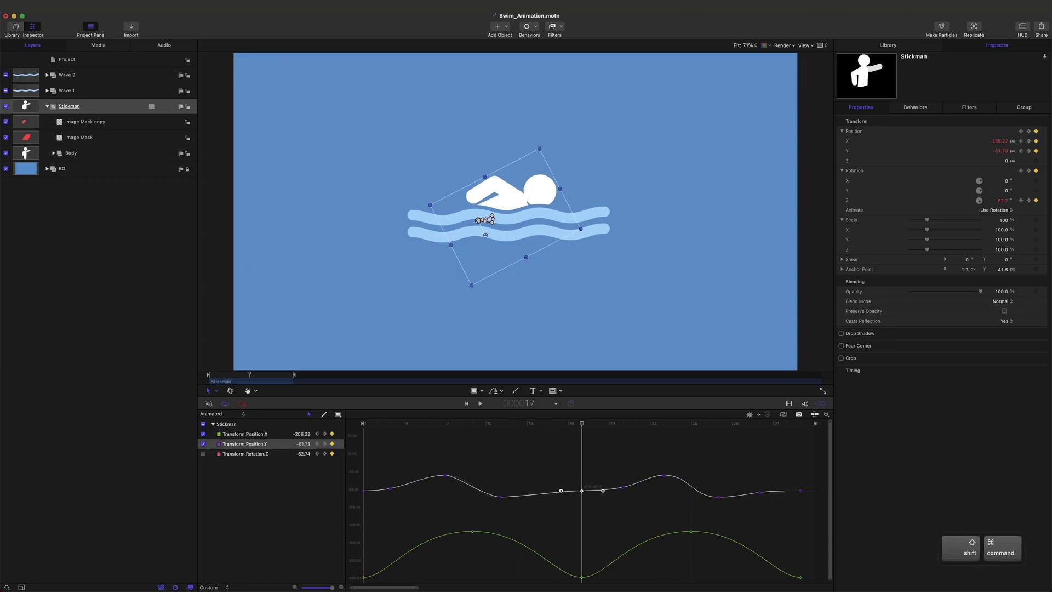
pyautogui.click(499, 496)
pyautogui.moveTo(482, 495); pyautogui.dragTo(436, 464)
pyautogui.click(505, 463)
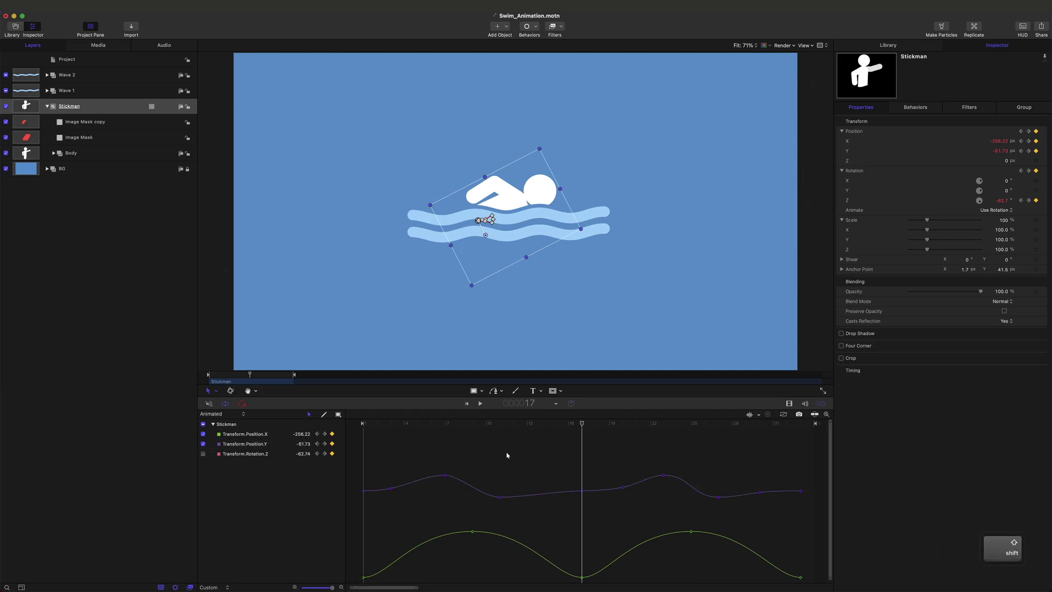
# - Tilt the frame 17 Position Y keyframe's handles to follow the gently rising curve, and save the project
pyautogui.moveTo(500, 425); pyautogui.dragTo(575, 429)
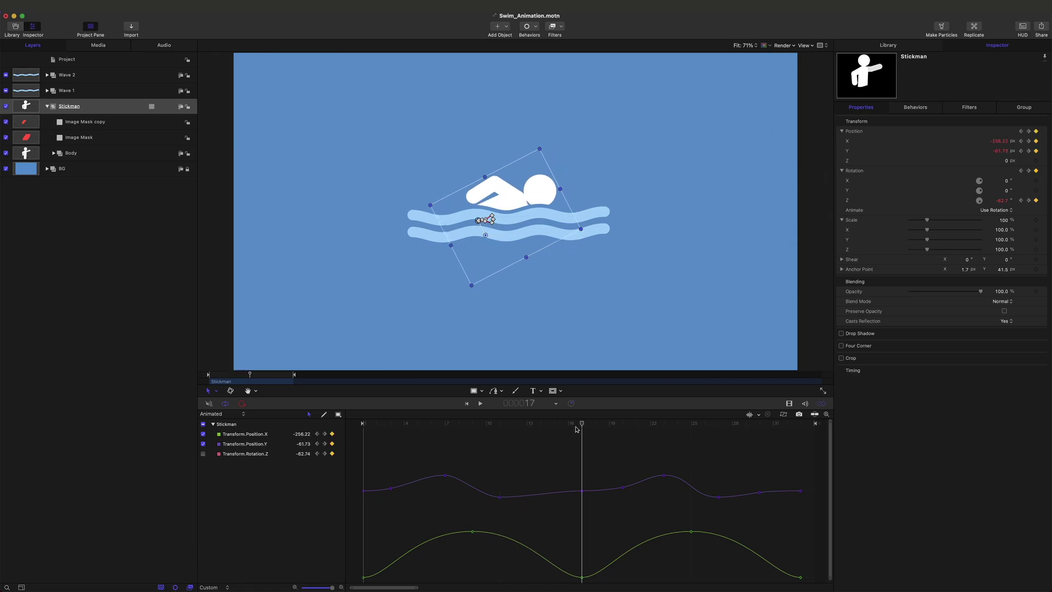
pyautogui.click(582, 492)
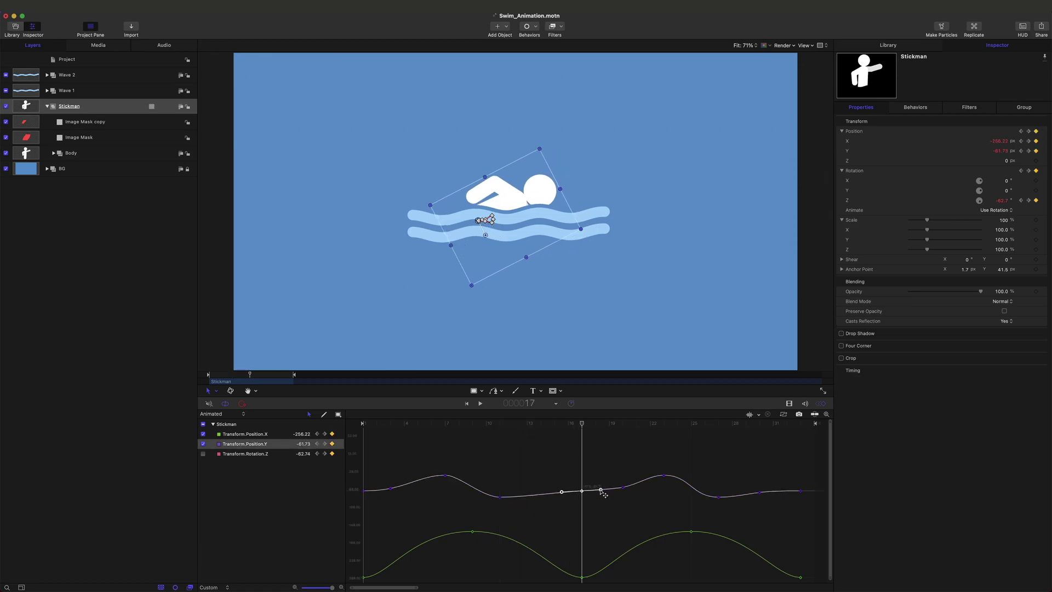
pyautogui.moveTo(595, 506); pyautogui.dragTo(563, 481)
pyautogui.press('super+c')
pyautogui.click(364, 424)
pyautogui.press('super+v')
pyautogui.press('super+s')
pyautogui.click(494, 452)
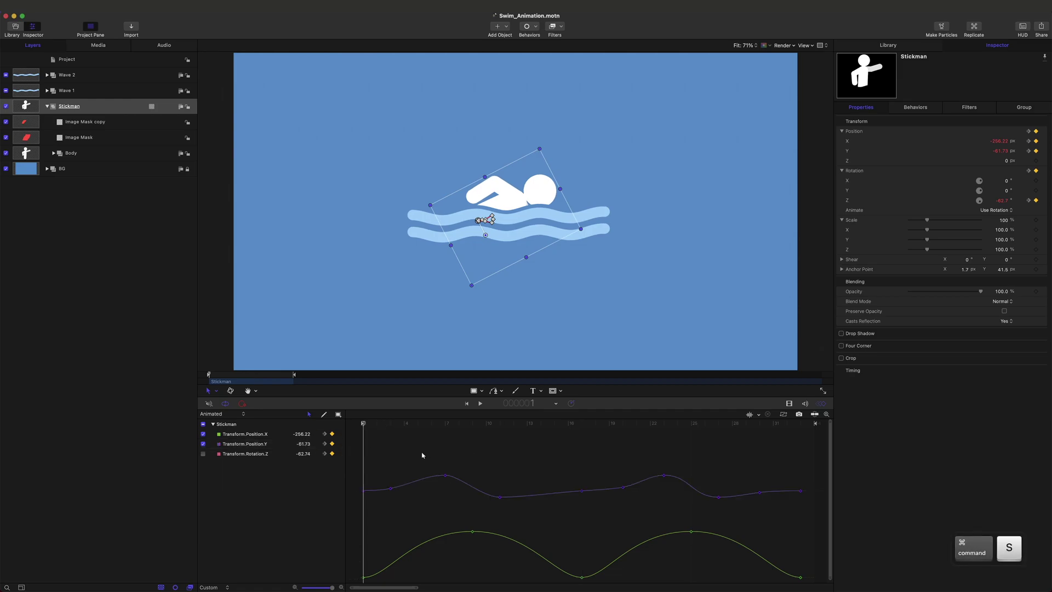
# - Put the early Position Y keyframe back on frame 4 at -51.88, matching the frame 20 keyframe, and save
pyautogui.click(623, 487)
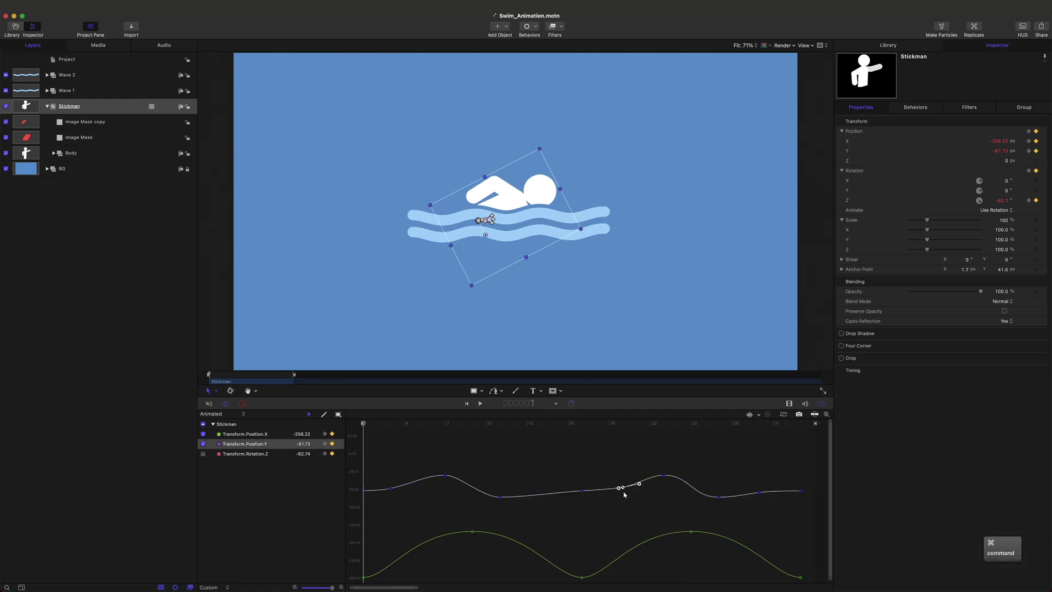
pyautogui.press('super+Up')
pyautogui.click(624, 493)
pyautogui.click(622, 486)
pyautogui.press('super+c')
pyautogui.press('x')
pyautogui.press('Right')
pyautogui.press('super+s')
pyautogui.click(522, 450)
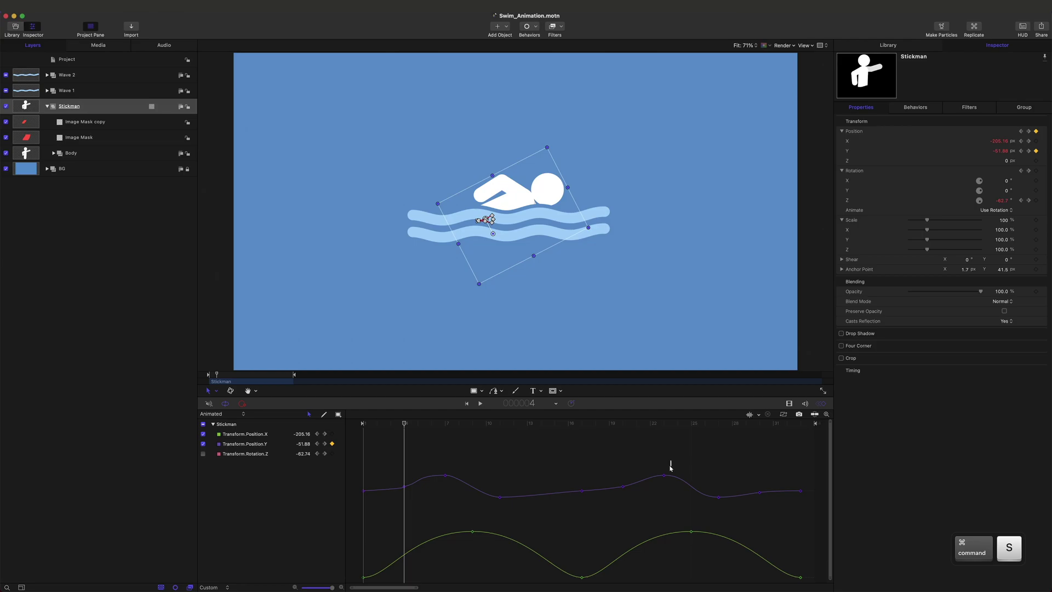
# - Even out the level handles of the Position Y keyframes at frames 7 and 11 and save the project
pyautogui.hotkey('shift', 'k')
pyautogui.click(445, 475)
pyautogui.moveTo(425, 476); pyautogui.dragTo(442, 483)
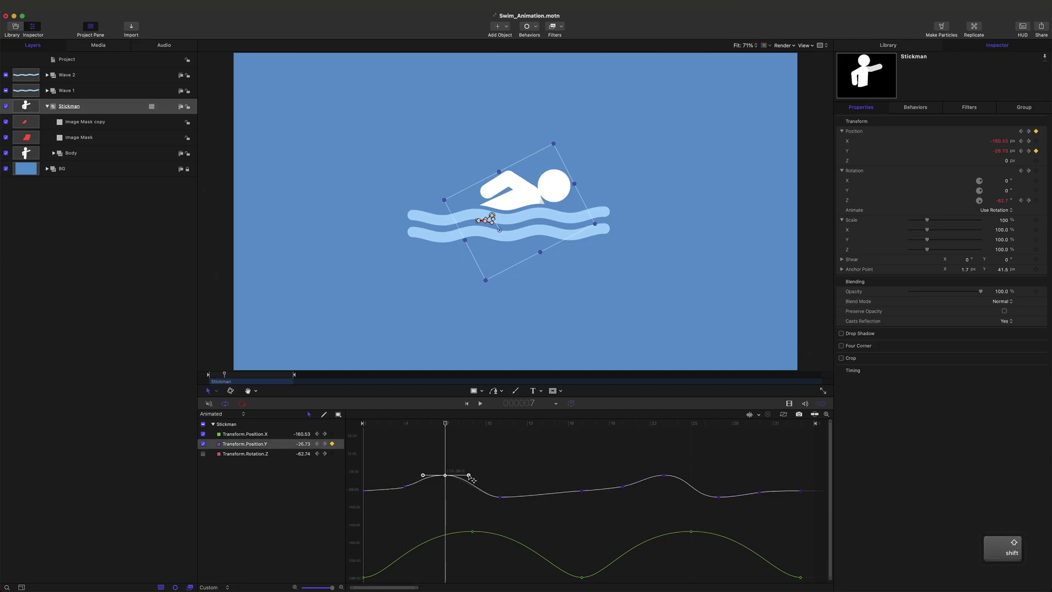
pyautogui.click(500, 497)
pyautogui.click(478, 501)
pyautogui.press('super+s')
# - Tilt the outgoing handle of the frame 1 Position Y keyframe slightly upward and save the project
pyautogui.moveTo(458, 470); pyautogui.dragTo(353, 482)
pyautogui.press('Left')
pyautogui.press('Left')
pyautogui.press('Left')
pyautogui.press('super+z')
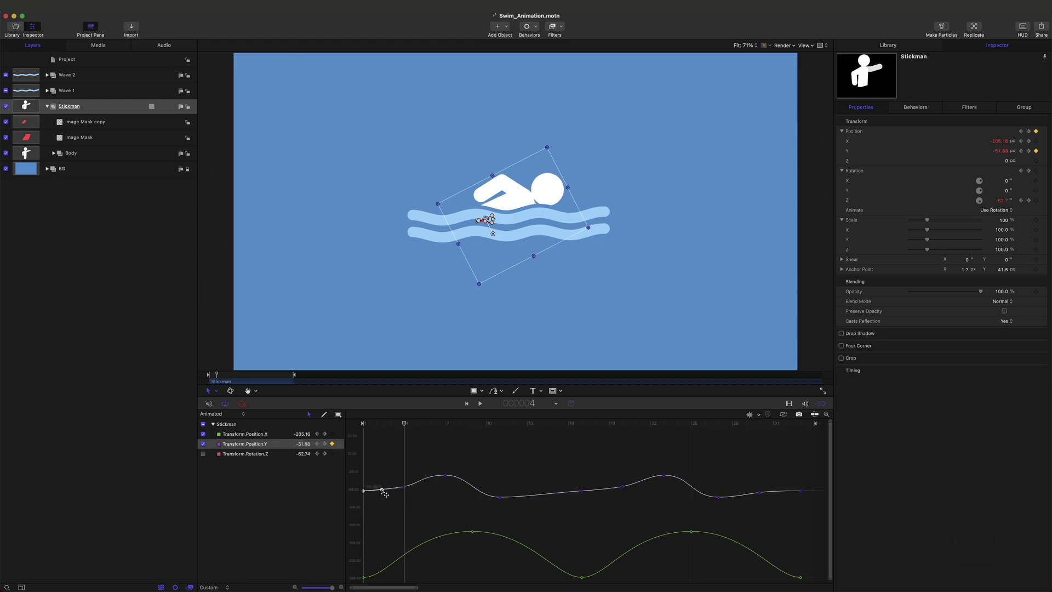
pyautogui.click(425, 504)
pyautogui.press('super+s')
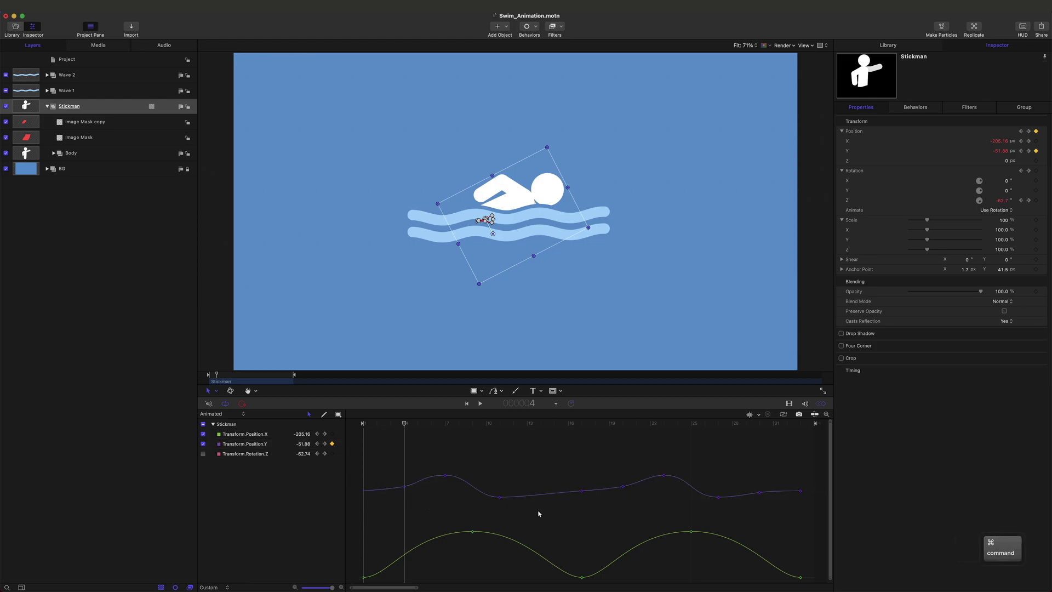
# - Try to paste the first cycle's Position Y keyframes over the second cycle at frames 17 and 20, and undo the paste
pyautogui.click(581, 428)
pyautogui.press('super+v')
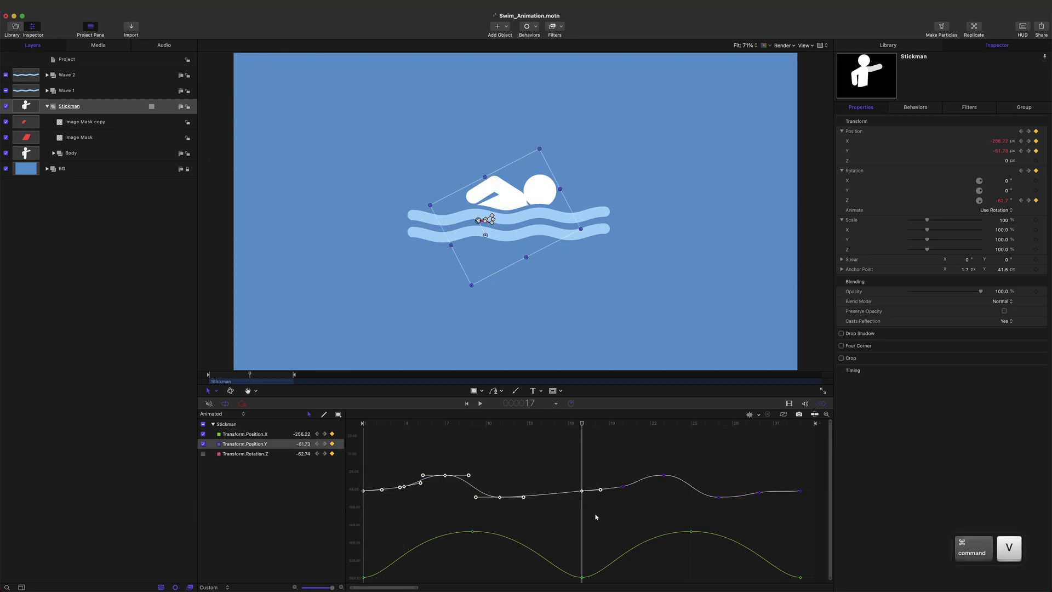
pyautogui.press('super+x')
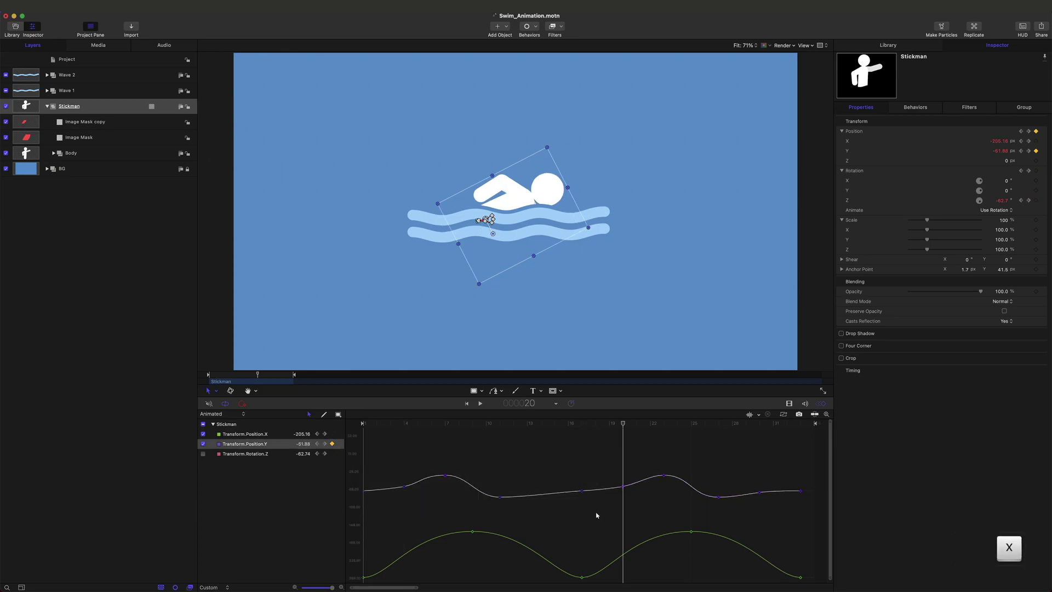
pyautogui.click(486, 470)
pyautogui.press('super+v')
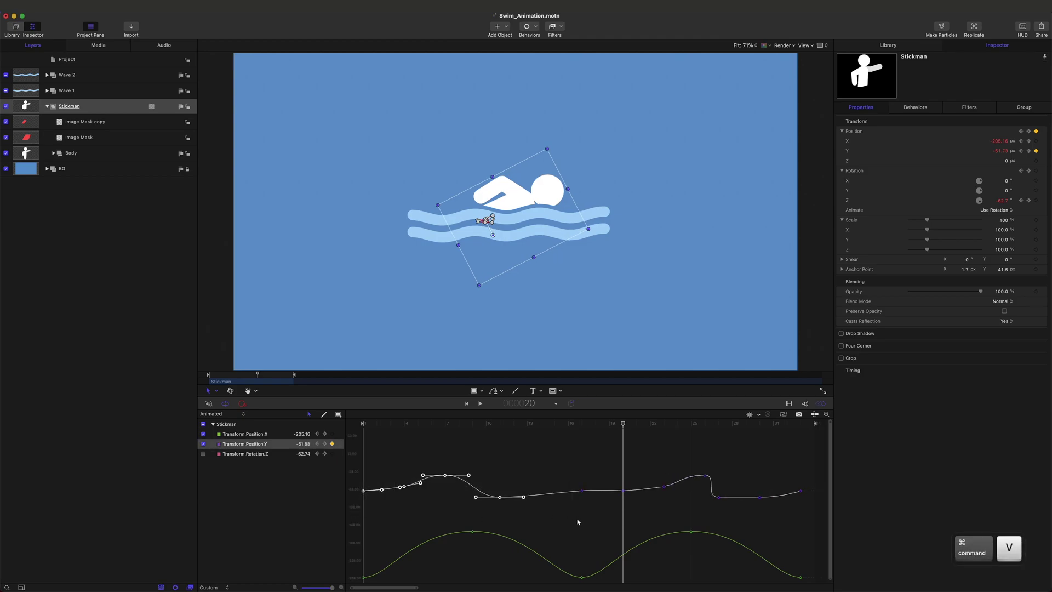
pyautogui.press('super+z')
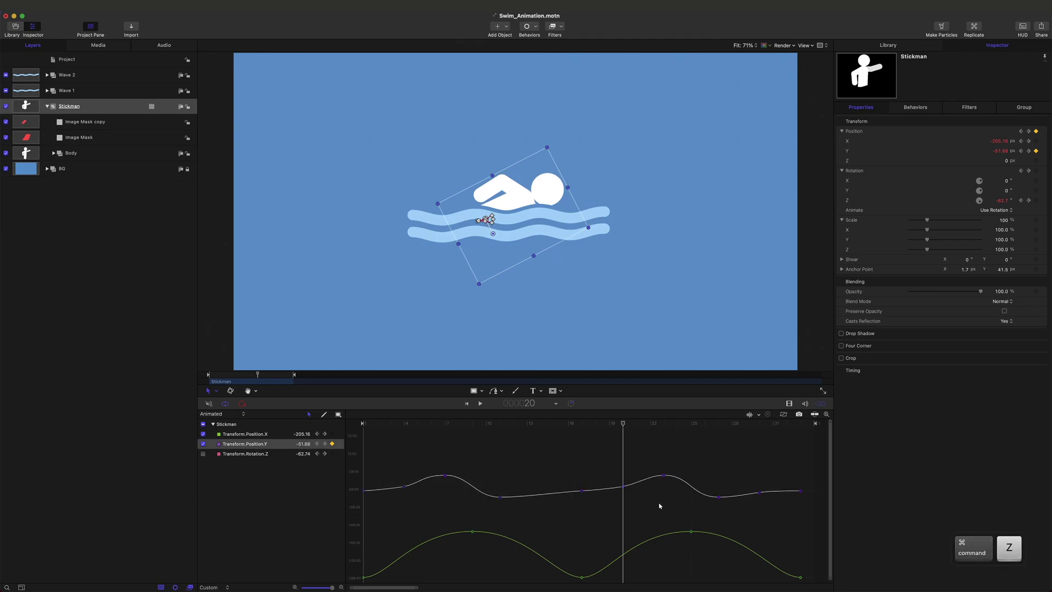
# - Repeat the Position Y keyframes of frames 4 to 17 from frame 20, and play the saved project to check the loop
pyautogui.moveTo(397, 457); pyautogui.dragTo(588, 516)
pyautogui.press('super+s')
pyautogui.press('space')
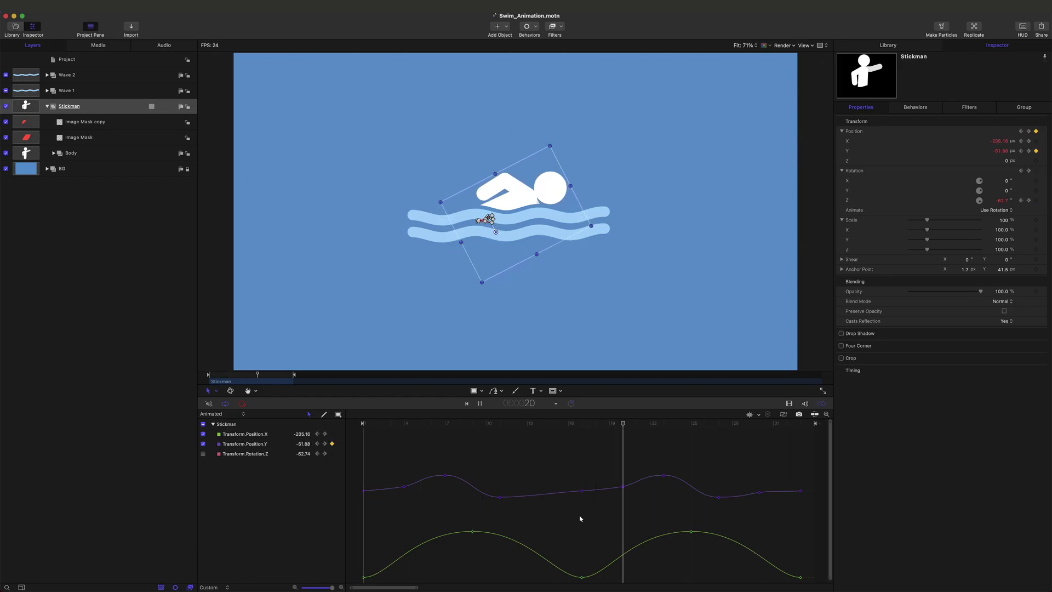
pyautogui.press('super+s')
pyautogui.press('space')
pyautogui.press('Home')
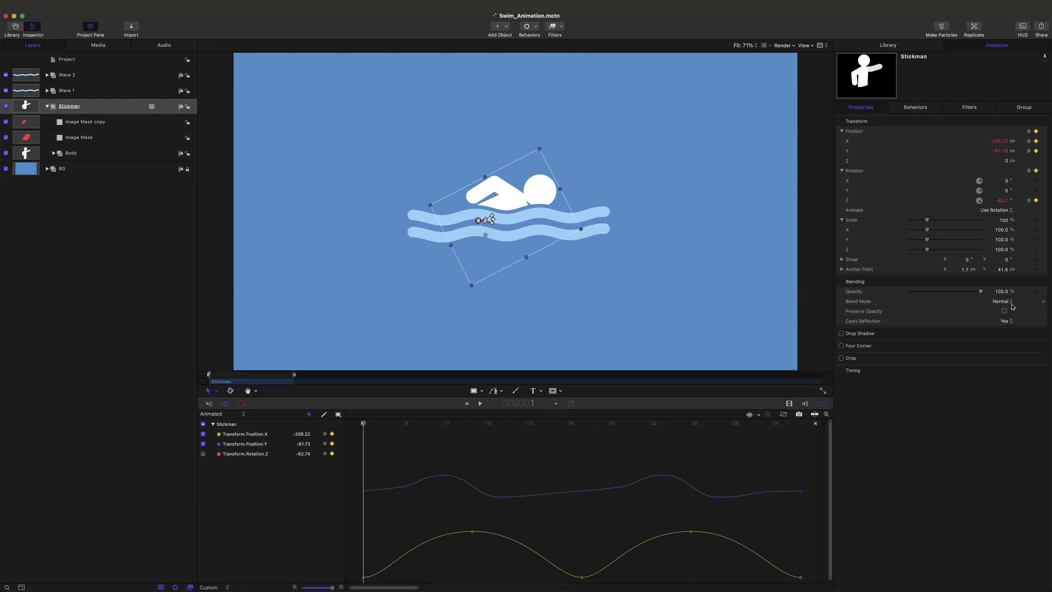
# - Compare the curves in turn and display Position X, Position Y and Rotation Z together
pyautogui.click(207, 446)
pyautogui.click(203, 434)
pyautogui.click(204, 454)
pyautogui.click(207, 448)
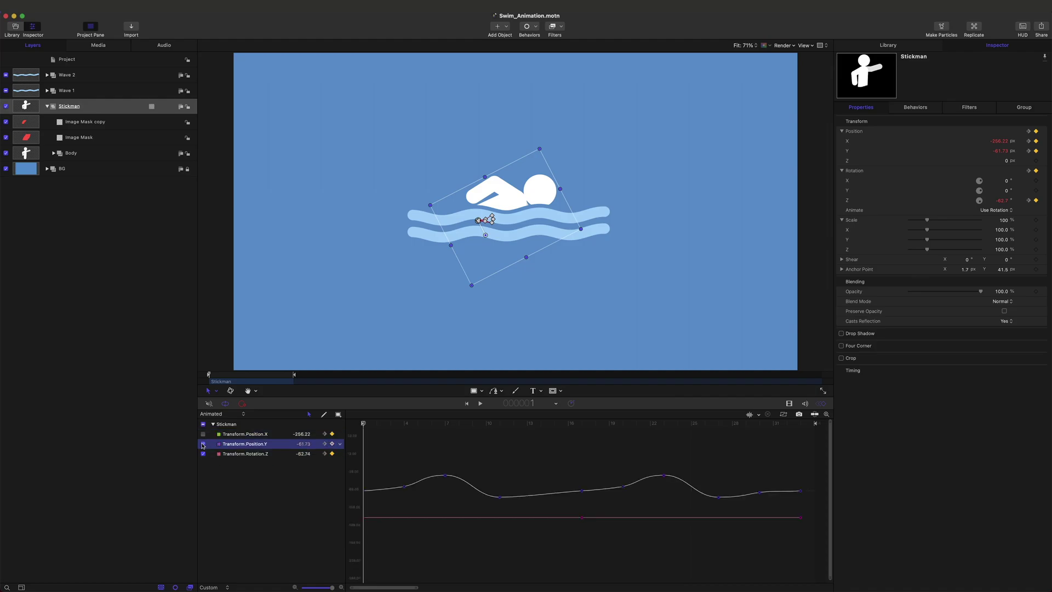
pyautogui.click(203, 444)
pyautogui.click(203, 435)
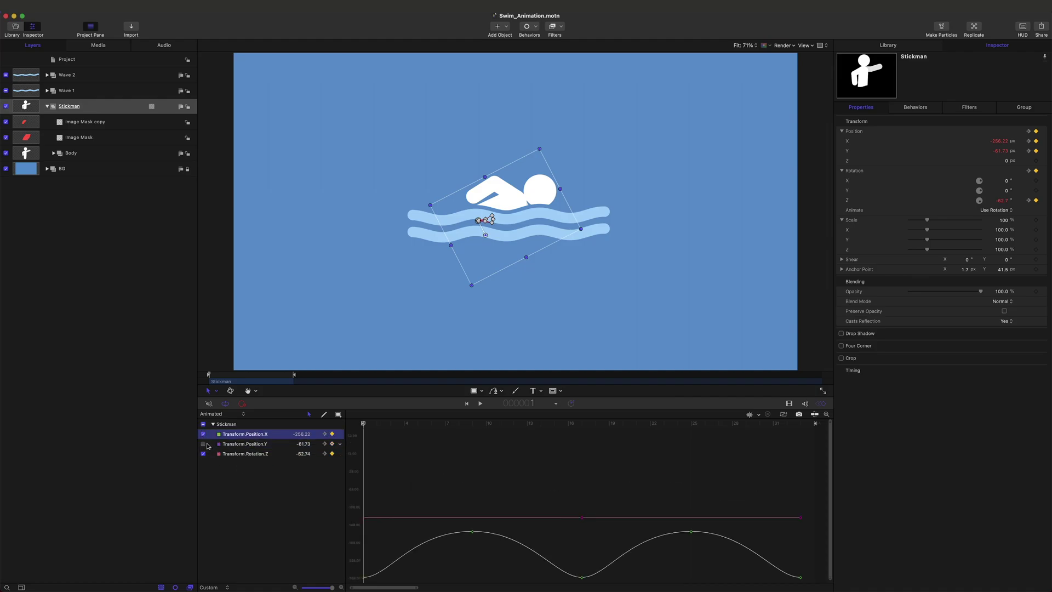
pyautogui.moveTo(368, 425); pyautogui.dragTo(433, 426)
pyautogui.click(202, 444)
pyautogui.click(436, 454)
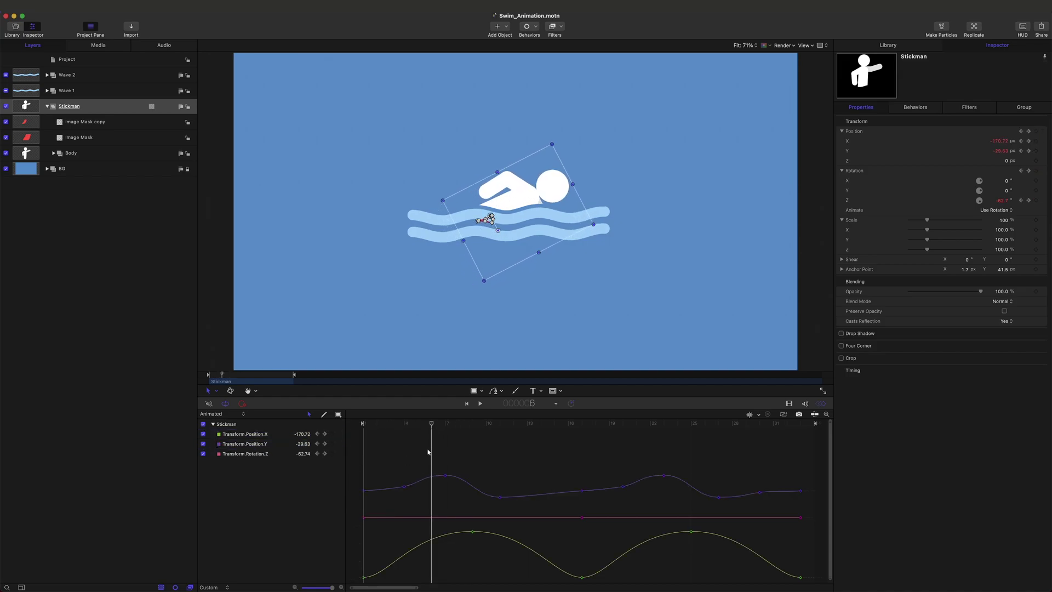
# - Keyframe the stickman's Rotation Z at about -56.5 degrees on frame 8 and scrub through the first cycle
pyautogui.moveTo(431, 426); pyautogui.dragTo(462, 432)
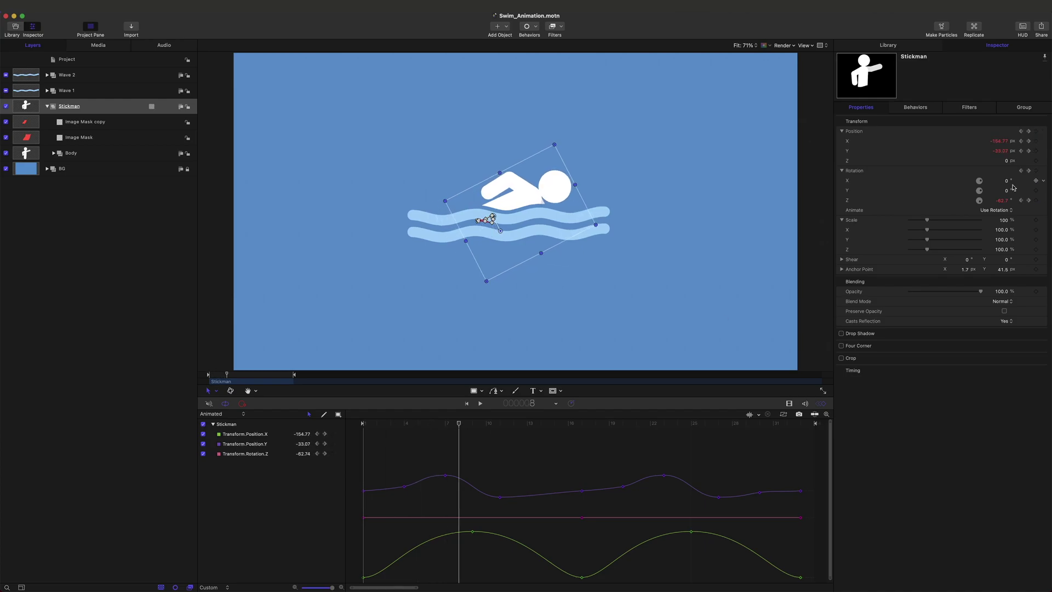
pyautogui.moveTo(1002, 204); pyautogui.dragTo(1008, 204)
pyautogui.moveTo(365, 426); pyautogui.dragTo(593, 445)
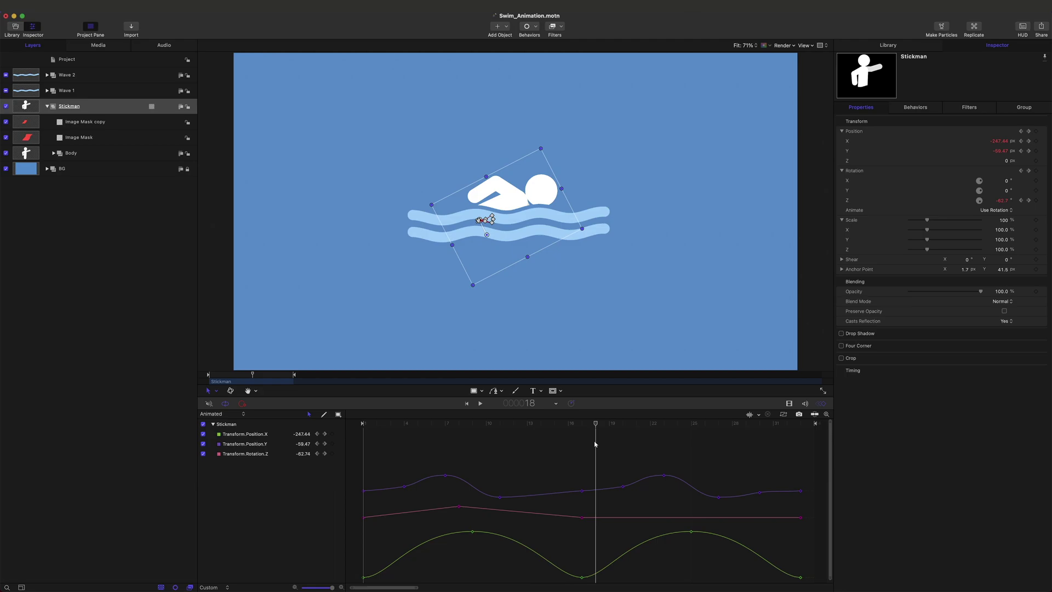
# - Try to lower the frame 17 Rotation Z keyframe, undo the change and return to frame 8
pyautogui.click(582, 517)
pyautogui.moveTo(582, 517); pyautogui.dragTo(581, 526)
pyautogui.press('super+z')
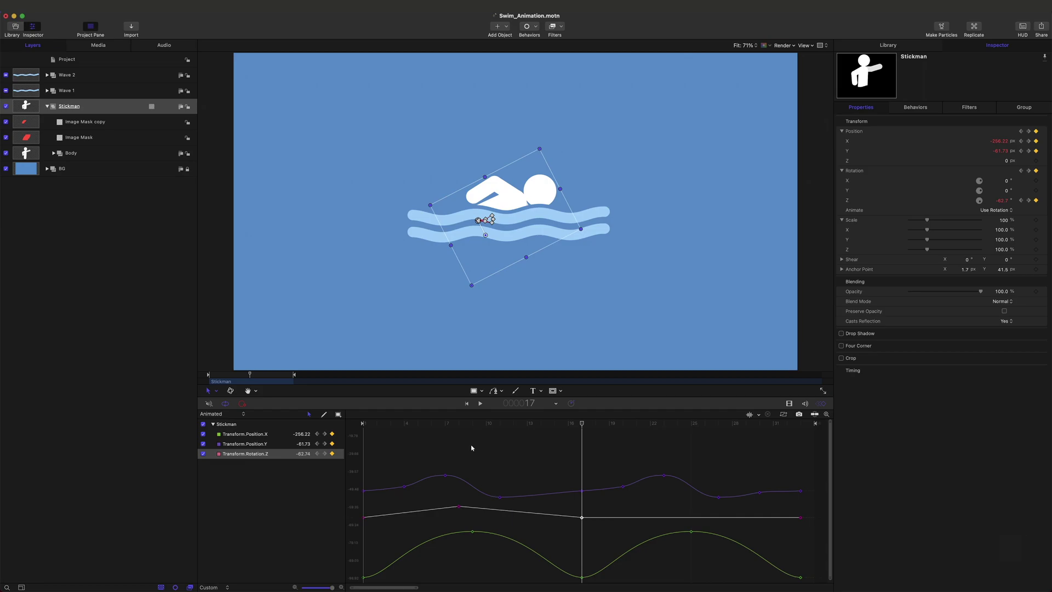
pyautogui.click(459, 425)
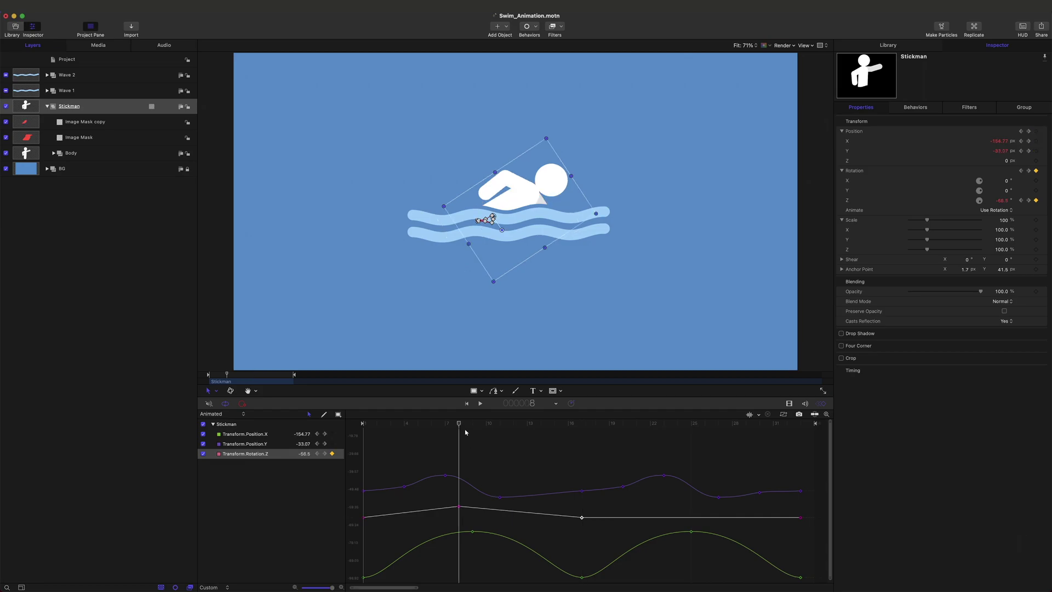
# - Copy the stickman's frame 8 Rotation Z keyframe and paste it at frame 24
pyautogui.click(526, 425)
pyautogui.press('x')
pyautogui.press('x')
pyautogui.click(664, 425)
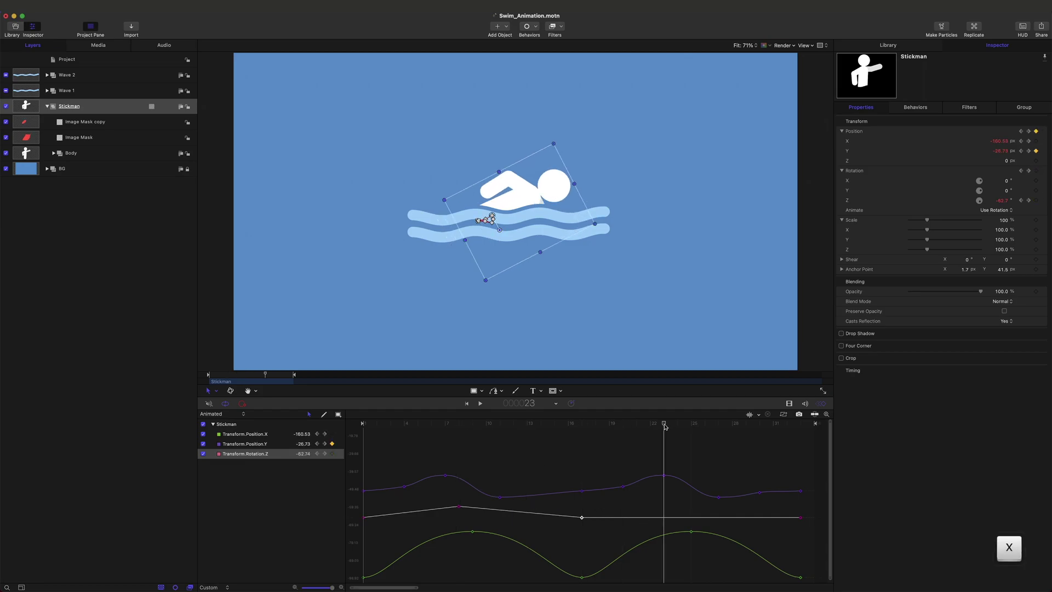
pyautogui.moveTo(664, 427); pyautogui.dragTo(678, 426)
pyautogui.moveTo(459, 516); pyautogui.dragTo(452, 504)
pyautogui.press('super+c')
pyautogui.press('super+v')
# - Set the interpolation of all the stickman's Rotation Z keyframes to Bezier and save the project
pyautogui.moveTo(807, 552); pyautogui.dragTo(795, 570)
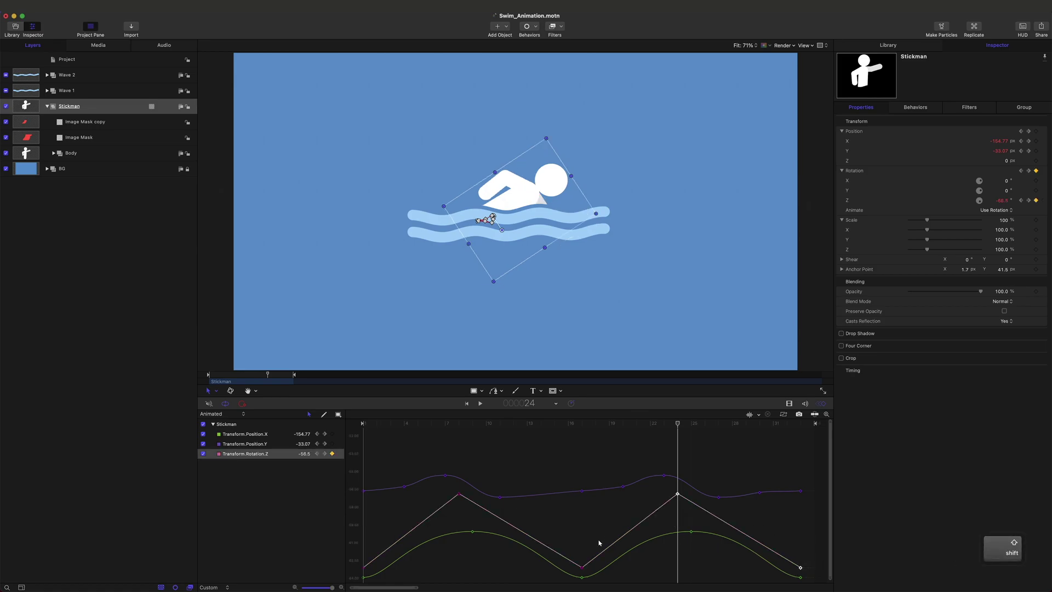
pyautogui.keyDown('shift'); pyautogui.click(582, 568); pyautogui.keyUp('shift')
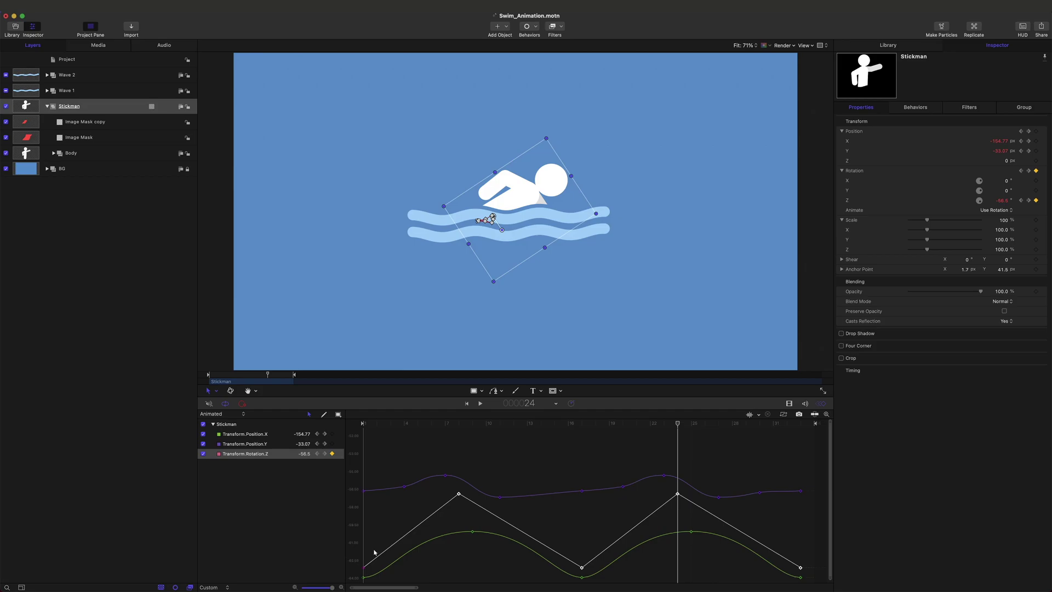
pyautogui.rightClick(362, 568)
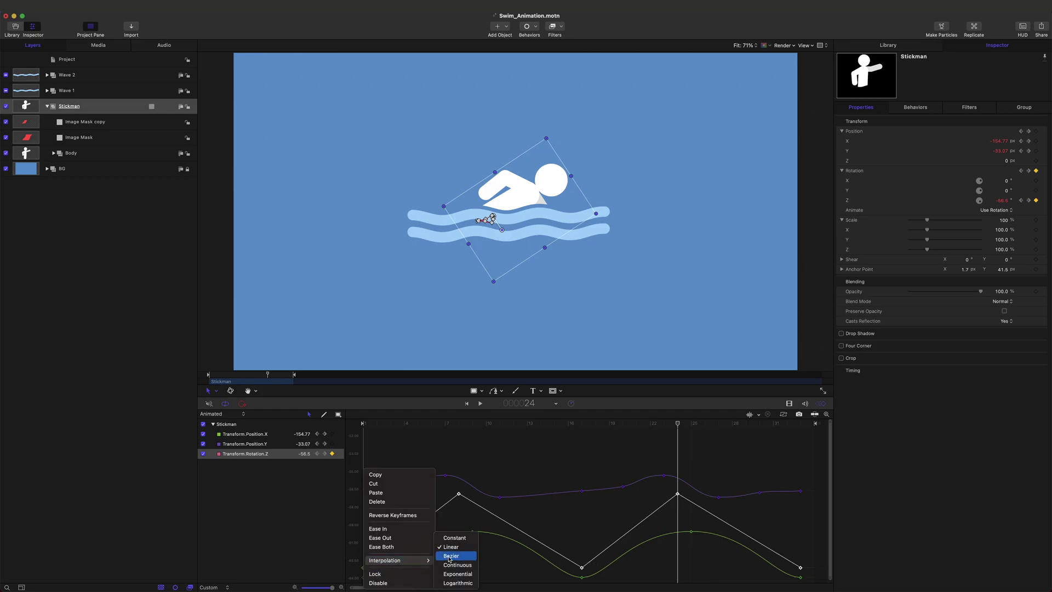
pyautogui.click(450, 559)
pyautogui.press('super+s')
# - Adjust the curve handles of the frame 17 Rotation Z keyframe
pyautogui.click(587, 520)
pyautogui.click(582, 568)
pyautogui.moveTo(582, 568); pyautogui.dragTo(594, 567)
pyautogui.click(570, 531)
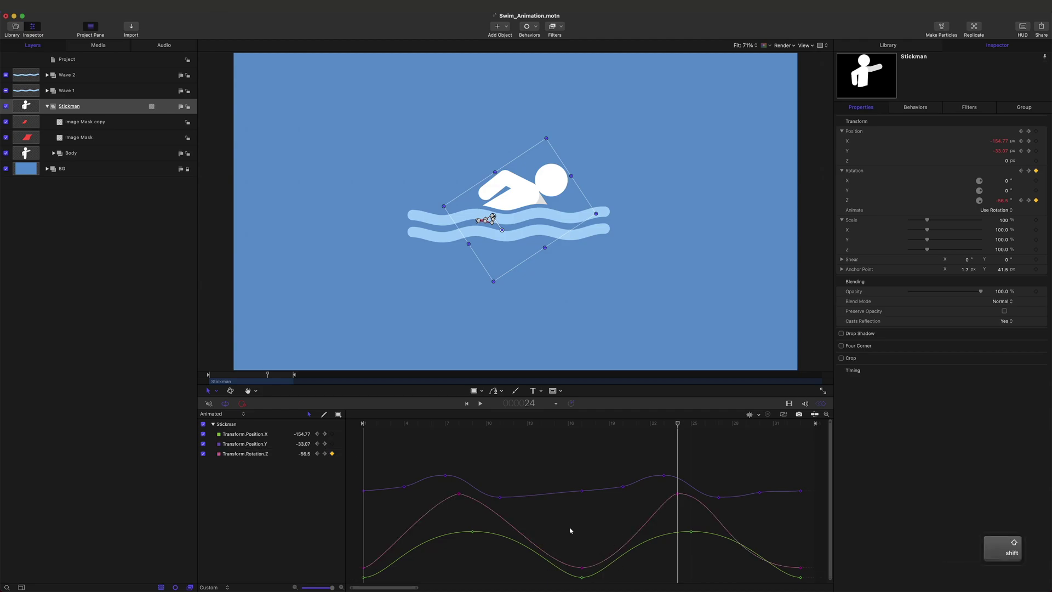
# - Level and slightly lengthen the curve handles of the frame 8 Rotation Z keyframe, and copy the keyframe to frame 24
pyautogui.keyDown('super'); pyautogui.click(458, 494); pyautogui.keyUp('super')
pyautogui.moveTo(501, 502); pyautogui.dragTo(502, 494)
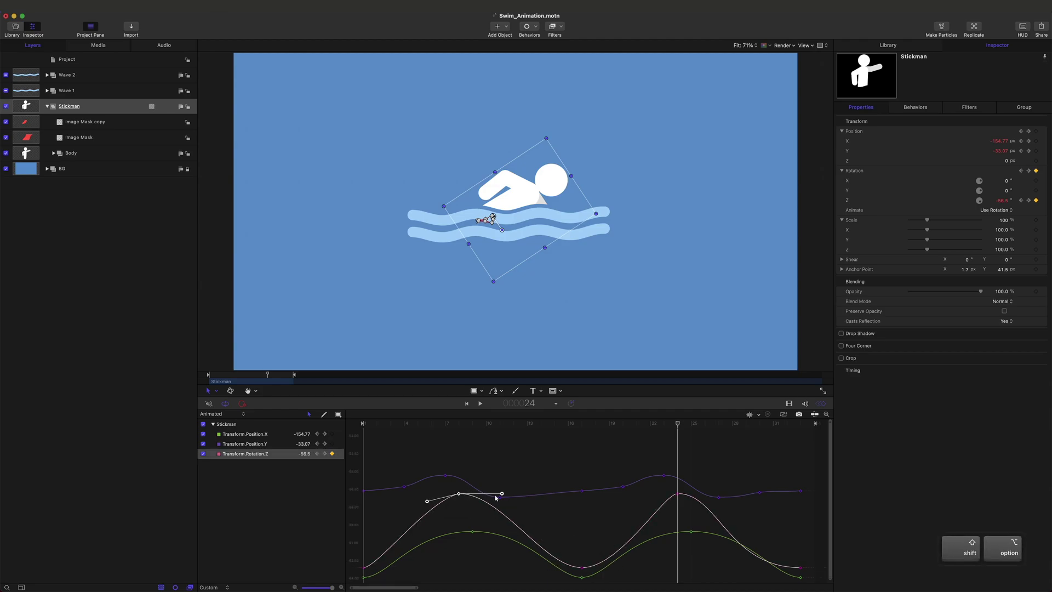
pyautogui.moveTo(427, 502); pyautogui.dragTo(423, 493)
pyautogui.moveTo(501, 494); pyautogui.dragTo(504, 494)
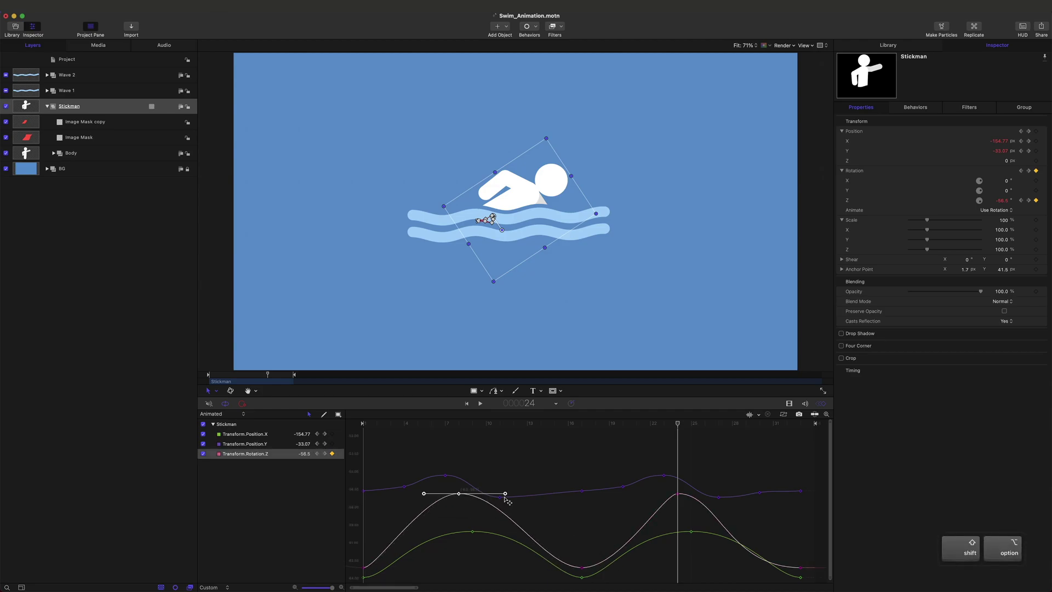
pyautogui.press('super+c')
pyautogui.press('super+v')
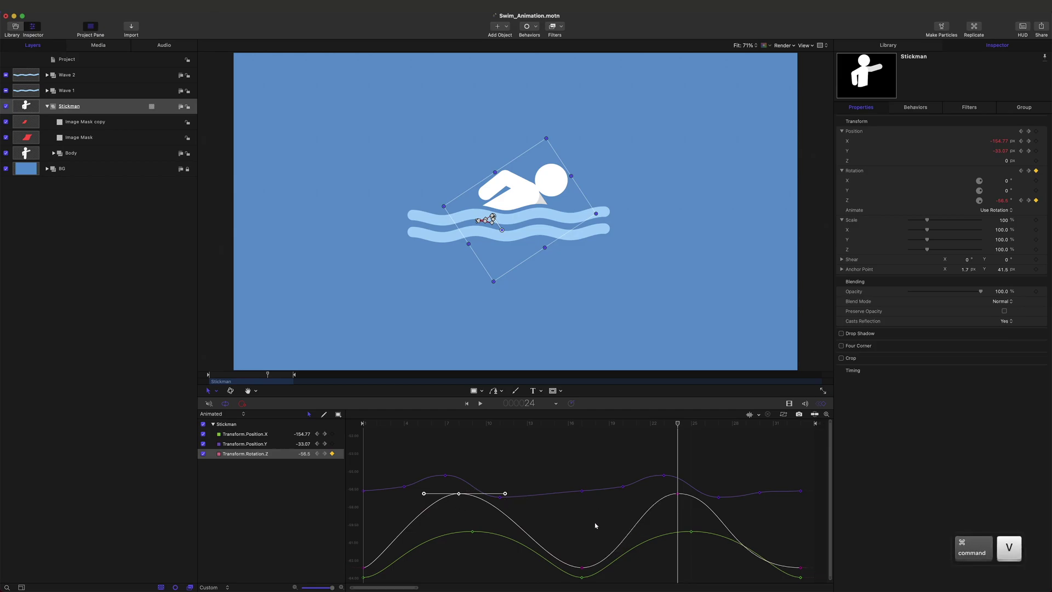
# - Review the first swim cycle and lengthen the curve handle leading into the frame 17 Rotation Z keyframe
pyautogui.click(589, 524)
pyautogui.press('z')
pyautogui.press('z')
pyautogui.press('z')
pyautogui.moveTo(581, 527); pyautogui.dragTo(365, 460)
pyautogui.moveTo(371, 424); pyautogui.dragTo(514, 441)
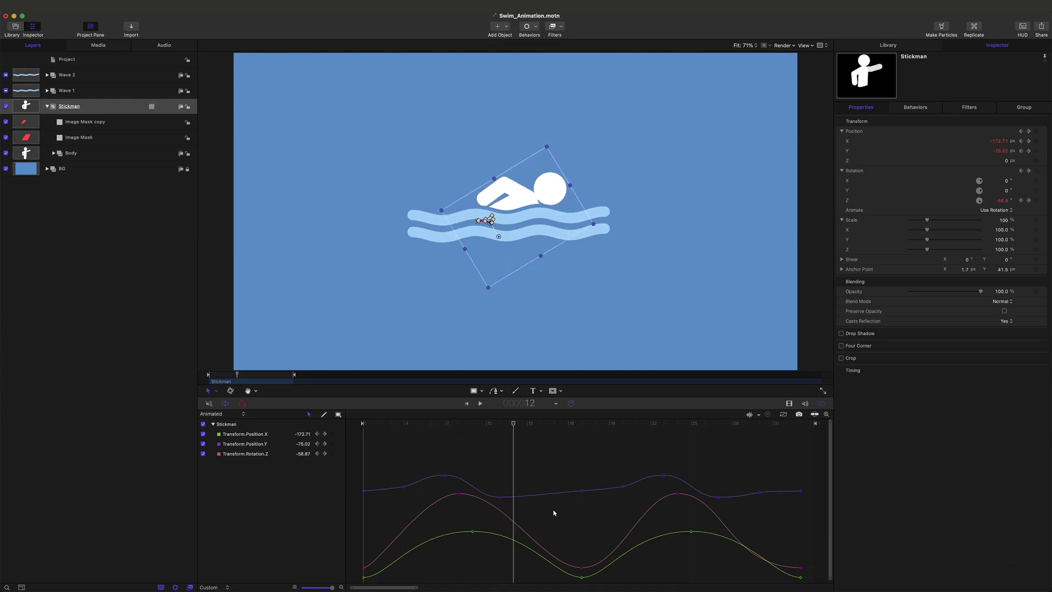
pyautogui.click(582, 567)
pyautogui.moveTo(542, 567); pyautogui.dragTo(517, 570)
pyautogui.moveTo(495, 569); pyautogui.dragTo(494, 568)
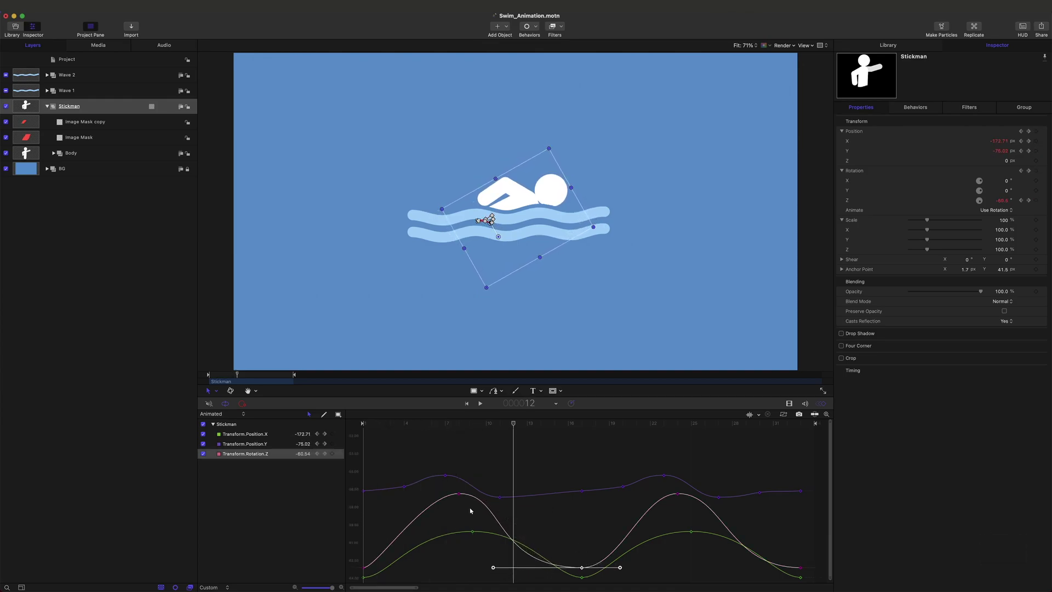
# - Widen both curve handles of the frame 8 Rotation Z keyframe and lengthen the outgoing handle of the frame 1 keyframe
pyautogui.click(459, 493)
pyautogui.moveTo(505, 494); pyautogui.dragTo(510, 494)
pyautogui.moveTo(424, 494); pyautogui.dragTo(414, 495)
pyautogui.click(363, 568)
pyautogui.moveTo(376, 568); pyautogui.dragTo(389, 569)
pyautogui.click(568, 535)
# - Copy the reshaped frame 8 Rotation Z keyframe and paste it at frame 24
pyautogui.press('x')
pyautogui.click(582, 567)
pyautogui.click(596, 540)
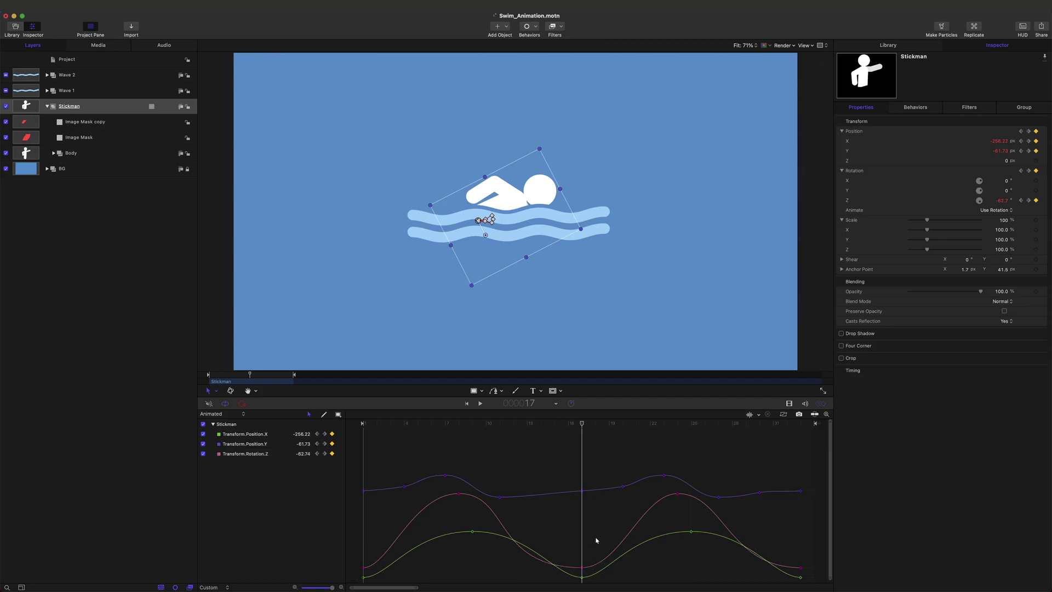
pyautogui.press('x')
pyautogui.press('x')
pyautogui.press('x')
pyautogui.click(459, 494)
pyautogui.press('super+c')
pyautogui.press('super+v')
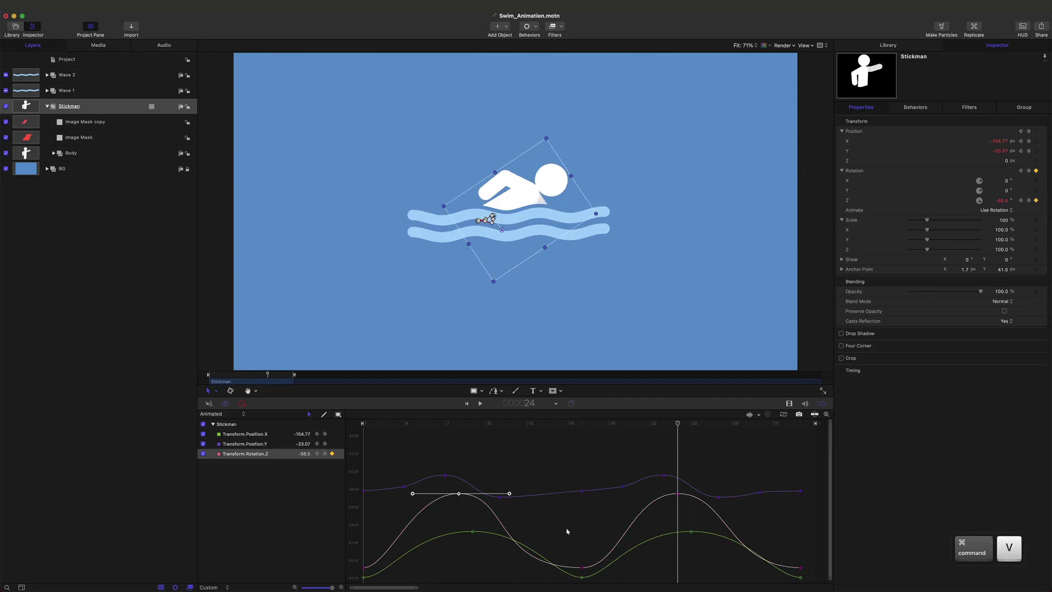
# - Copy the frame 17 Rotation Z keyframe to frames 1 and 33, and save the project
pyautogui.click(582, 567)
pyautogui.press('super+c')
pyautogui.click(390, 433)
pyautogui.click(363, 423)
pyautogui.press('super+v')
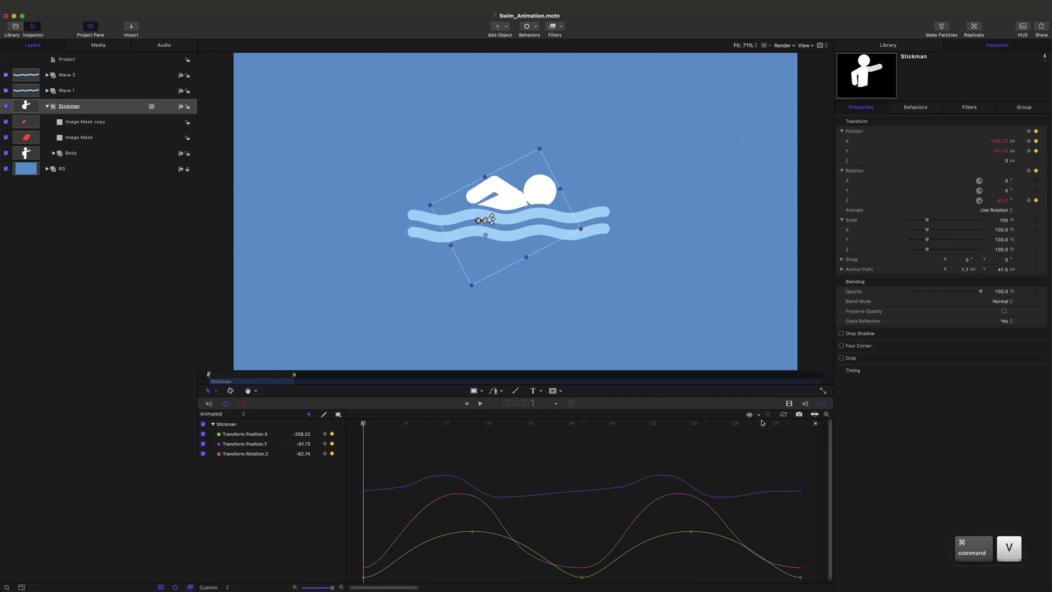
pyautogui.click(815, 423)
pyautogui.press('Left')
pyautogui.press('super+s')
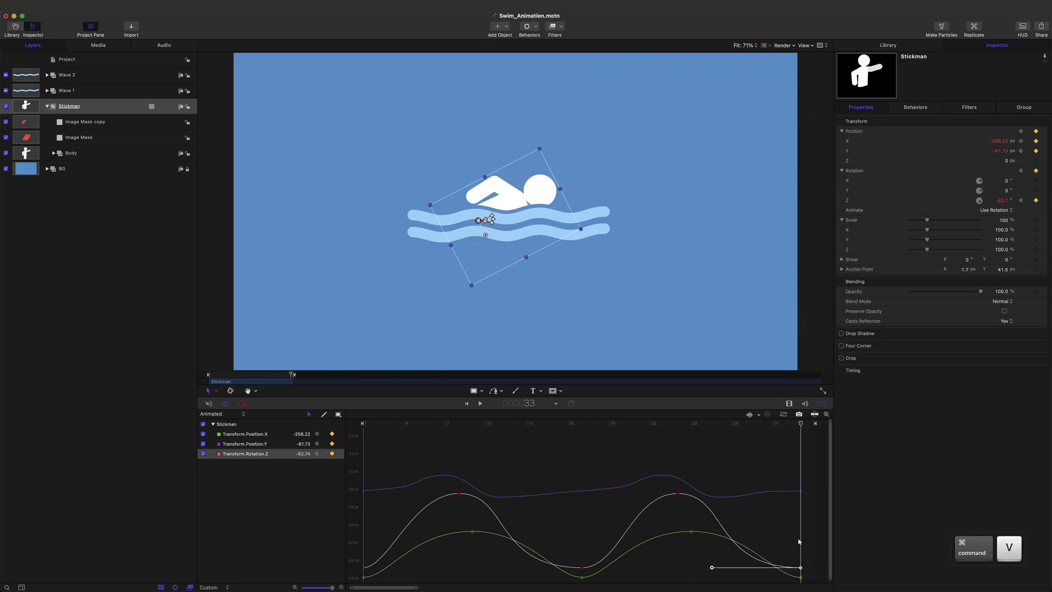
# - Play the stickman's loop to check the motion, save the project and return to frame 1
pyautogui.press('space')
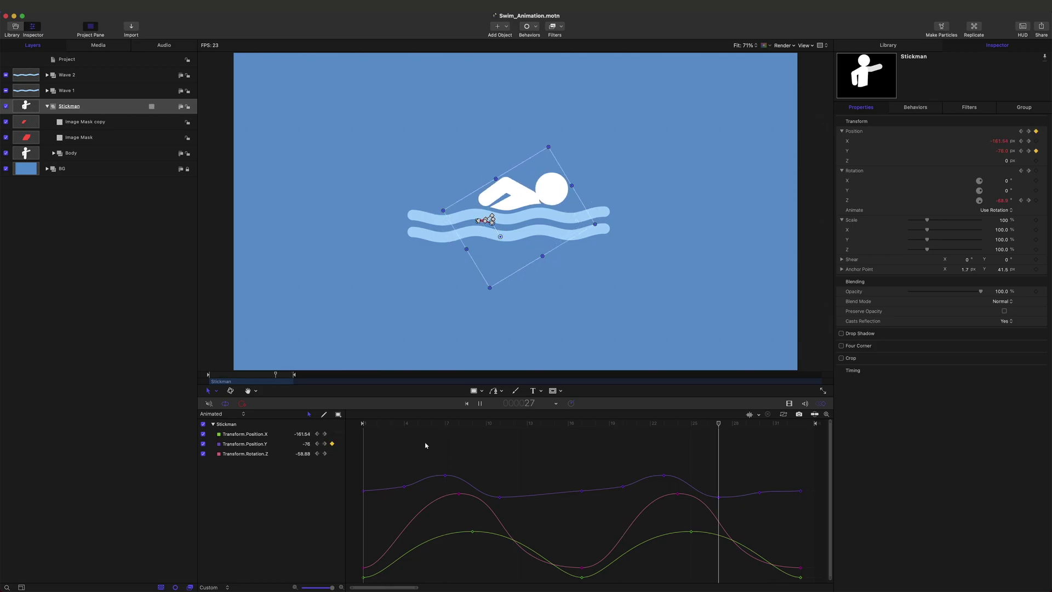
pyautogui.press('space')
pyautogui.press('super+s')
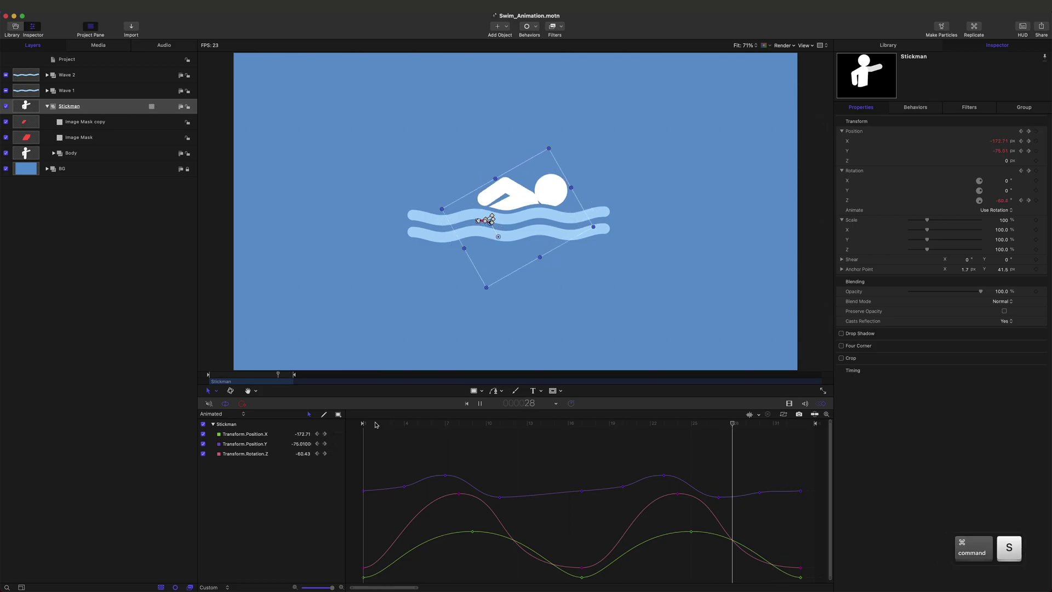
pyautogui.press('space')
pyautogui.press('super+s')
pyautogui.moveTo(378, 424); pyautogui.dragTo(331, 424)
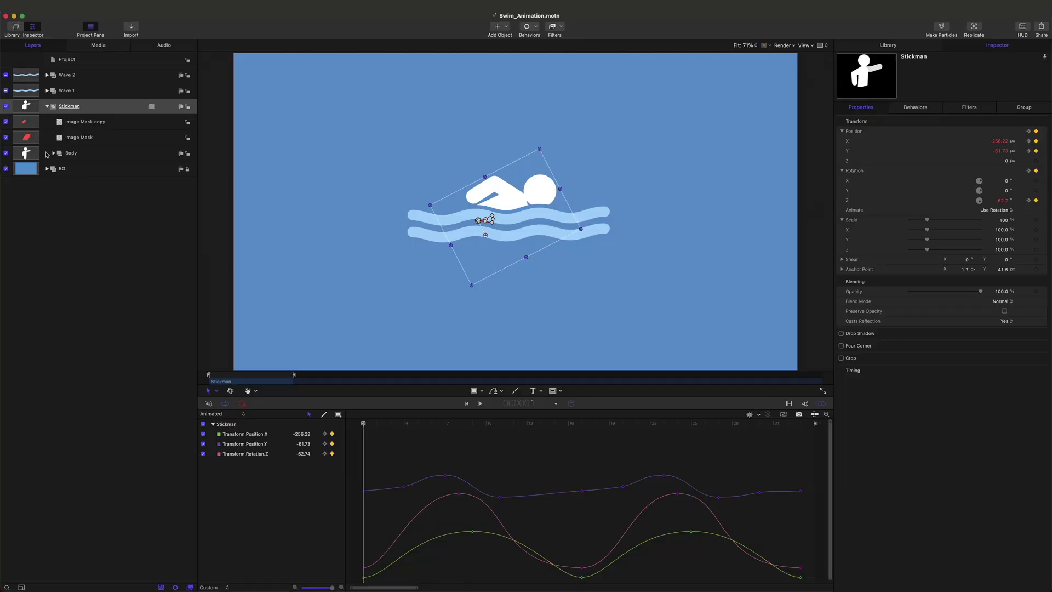
# - Expand the Body and Fr_Arm groups and keyframe Rotation Z of Fr_Arm and Fr_LowerArm on frame 1
pyautogui.click(53, 153)
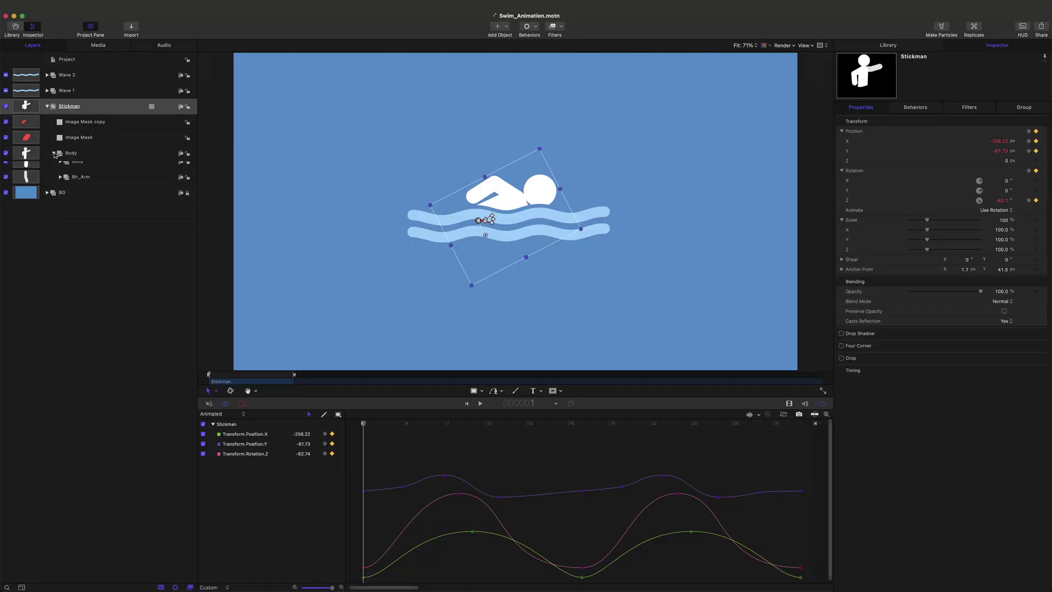
pyautogui.click(95, 189)
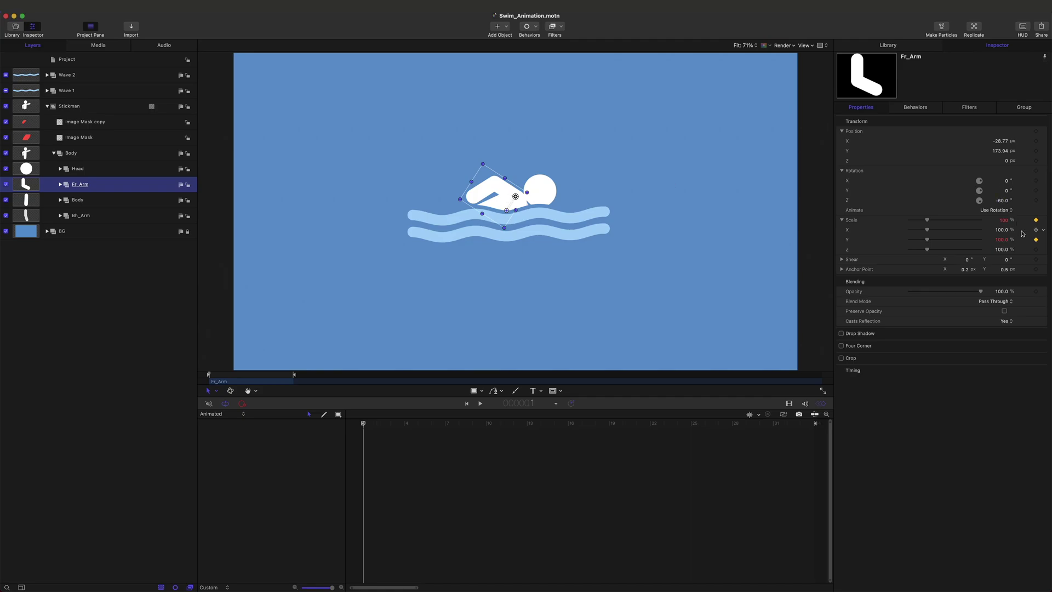
pyautogui.click(1036, 240)
pyautogui.click(60, 185)
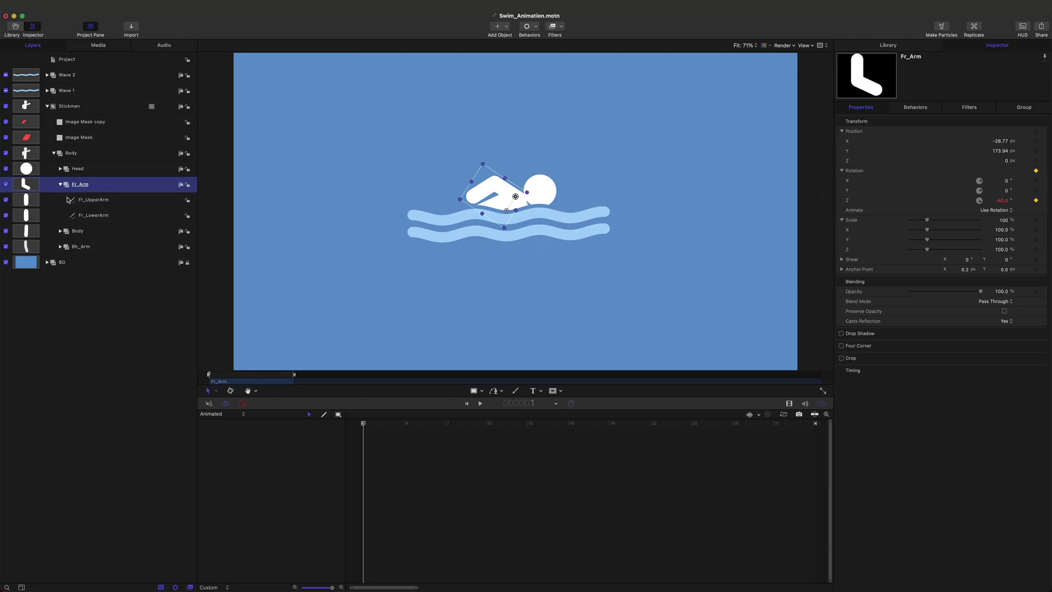
pyautogui.click(147, 217)
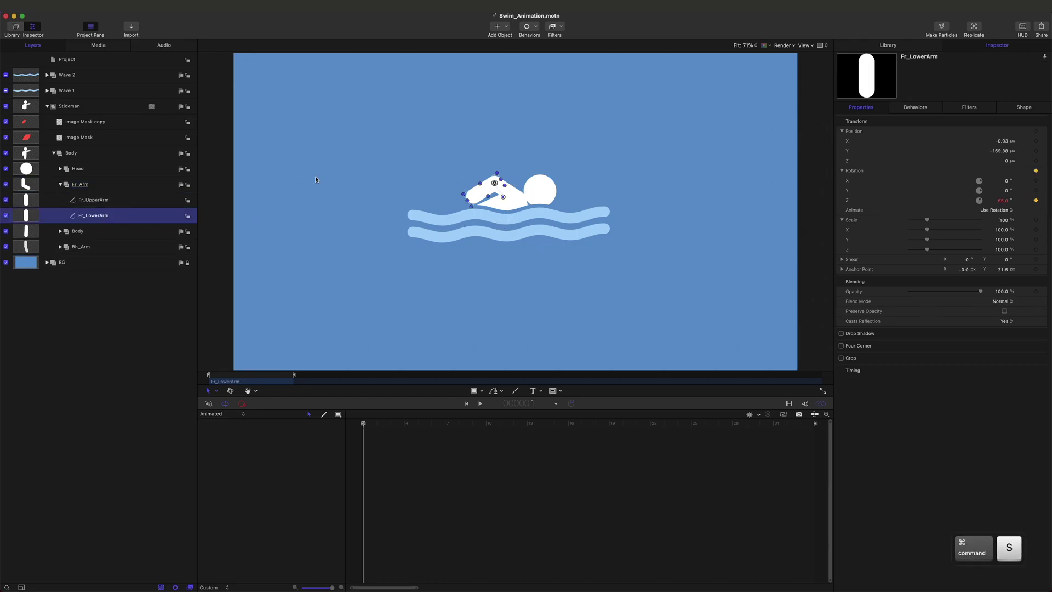
# - Add matching Rotation Z keyframes for Fr_Arm and Fr_LowerArm on frames 33 and 17
pyautogui.keyDown('super'); pyautogui.click(137, 184); pyautogui.keyUp('super')
pyautogui.click(801, 424)
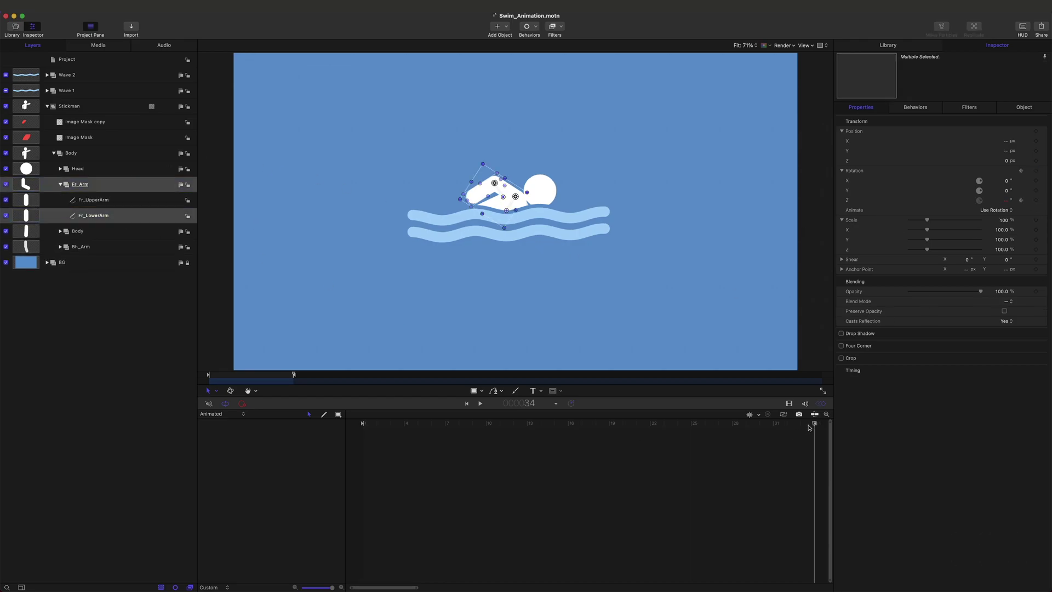
pyautogui.press('super+s')
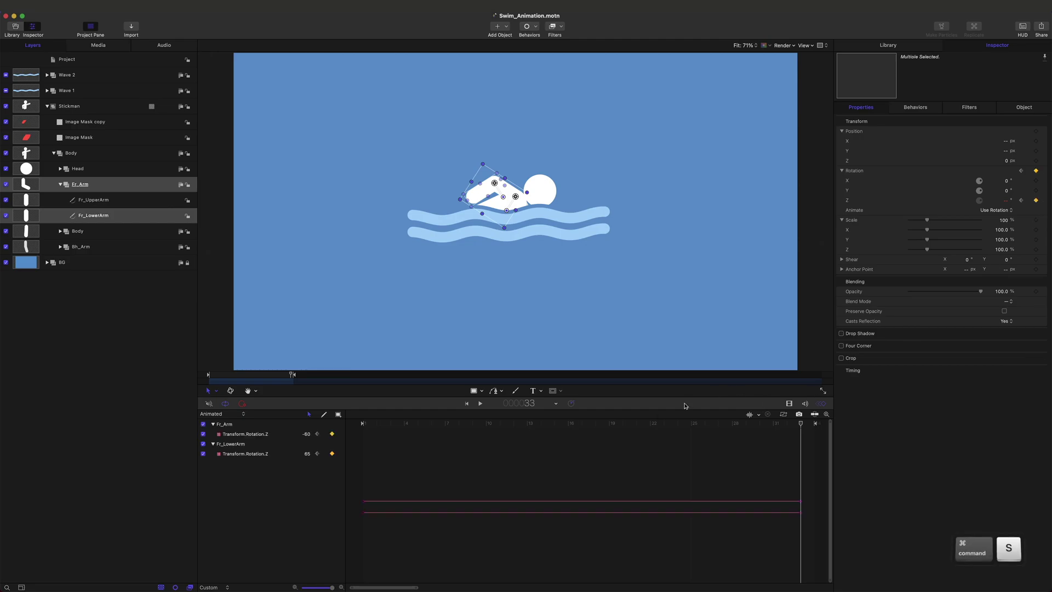
pyautogui.click(579, 425)
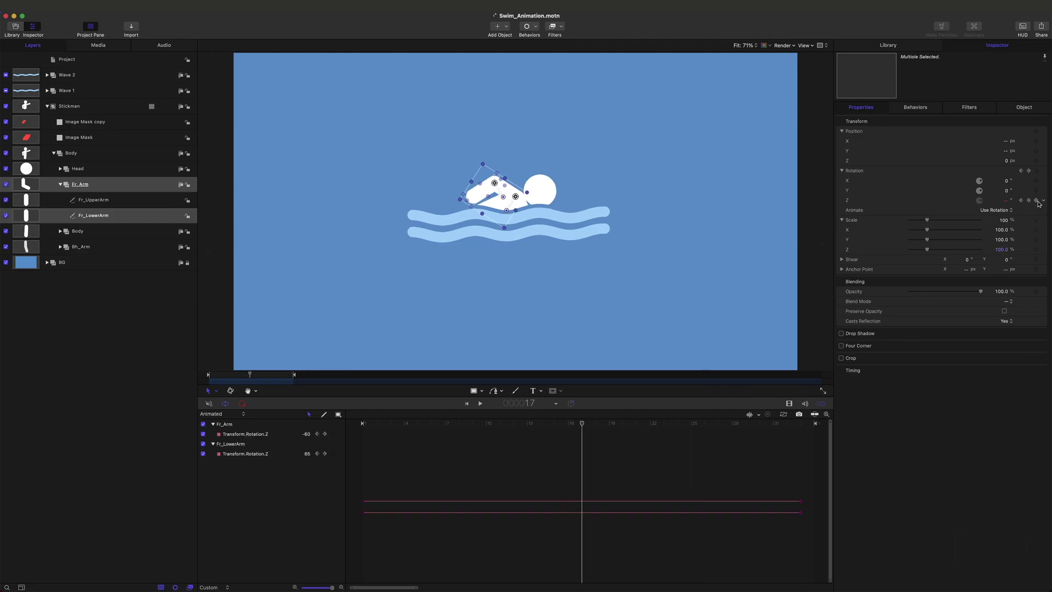
pyautogui.press('super+z')
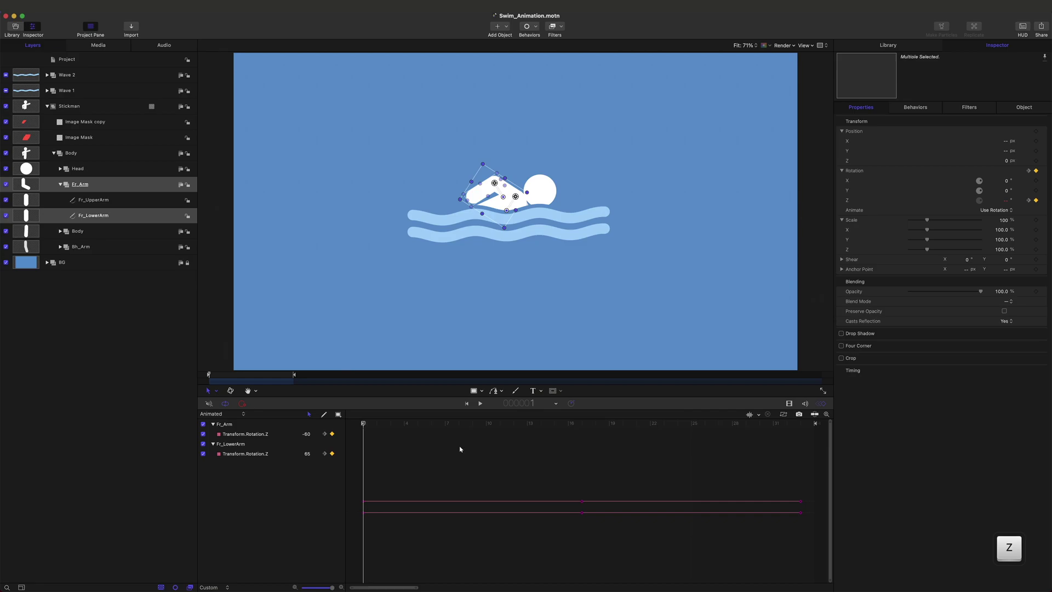
# - Keyframe Fr_Arm's Rotation Z at -170 degrees on frame 7
pyautogui.hotkey('alt', 'x')
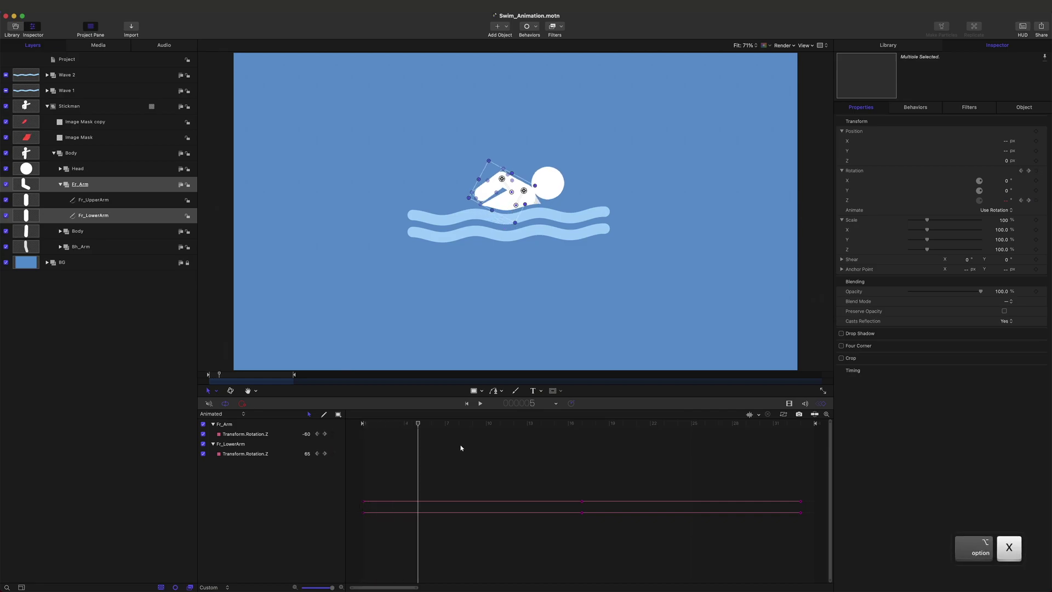
pyautogui.click(75, 153)
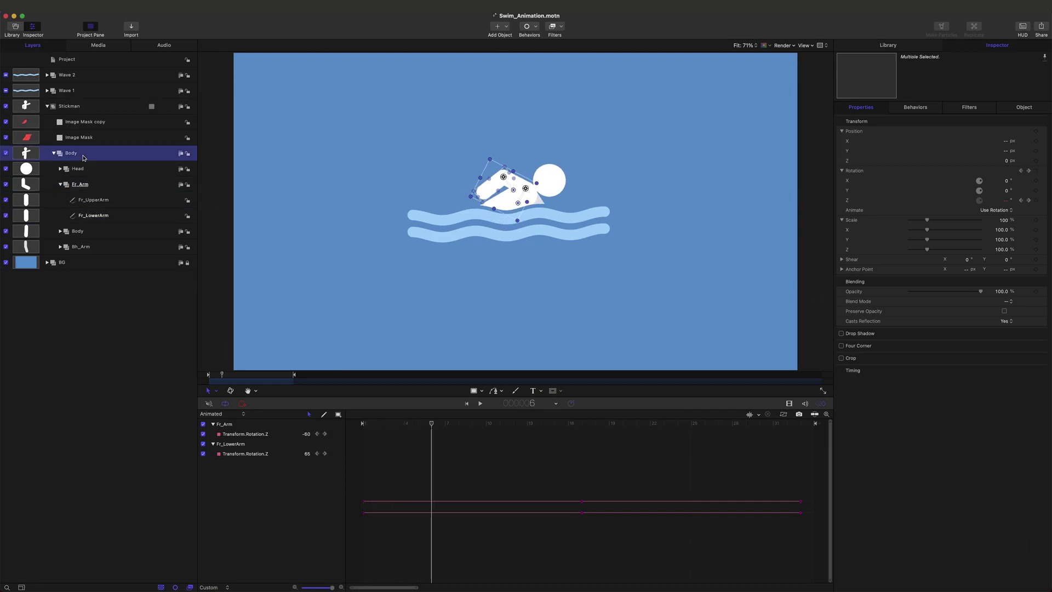
pyautogui.click(89, 109)
pyautogui.click(109, 187)
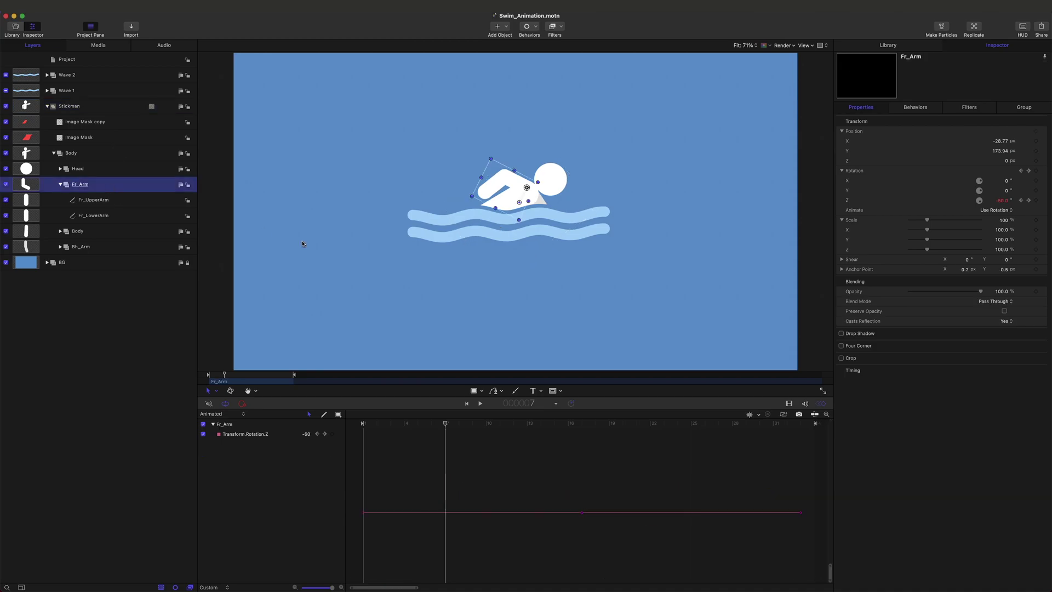
pyautogui.moveTo(518, 203); pyautogui.dragTo(515, 175)
pyautogui.write('-170')
pyautogui.press('Return')
# - Keyframe Fr_LowerArm's Rotation Z at -10 degrees on frame 7 and fit its curve in view
pyautogui.click(119, 215)
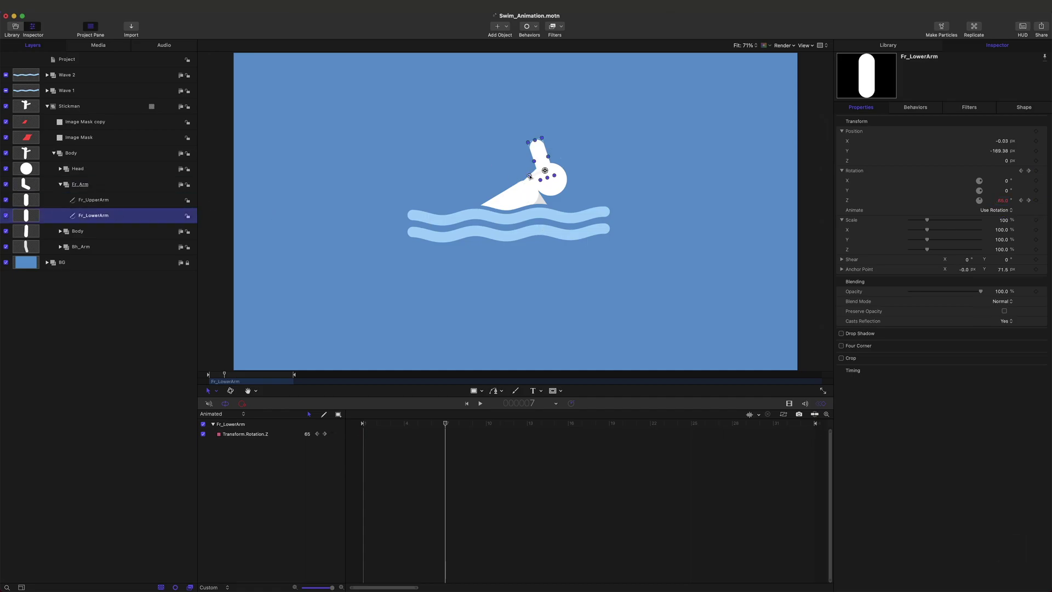
pyautogui.moveTo(530, 176); pyautogui.dragTo(535, 156)
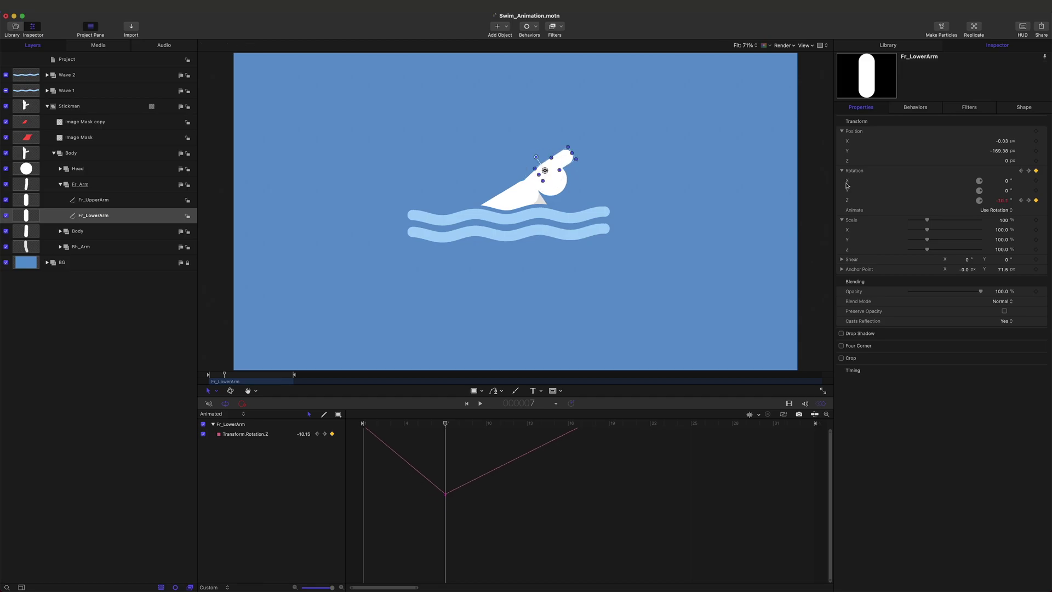
pyautogui.click(1005, 202)
pyautogui.write('-10')
pyautogui.press('Return')
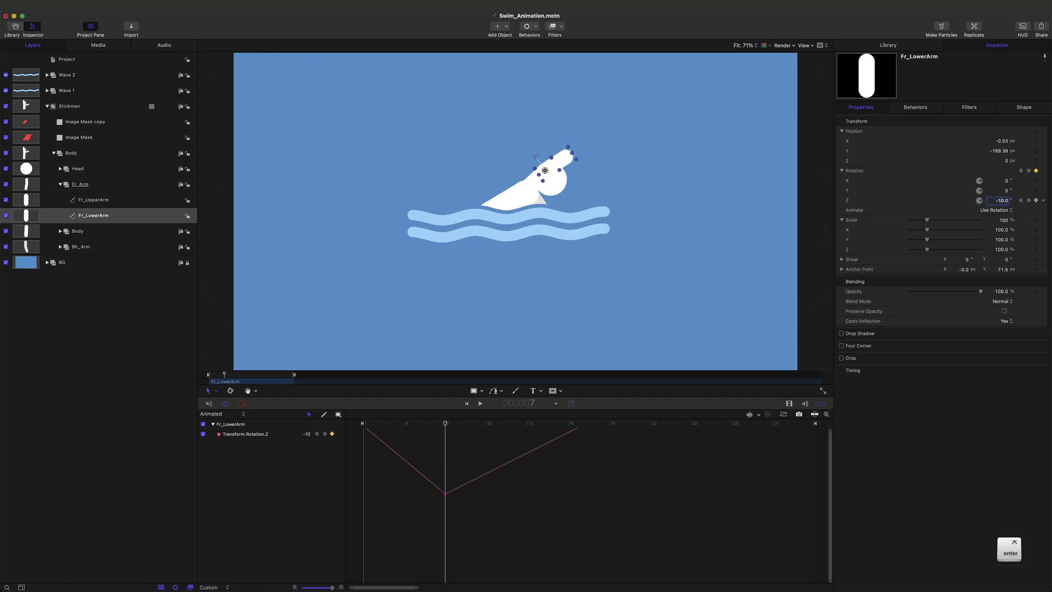
pyautogui.click(783, 415)
# - Display Fr_Arm's Rotation Z curve fitted to the keyframe editor on frame 7
pyautogui.click(93, 188)
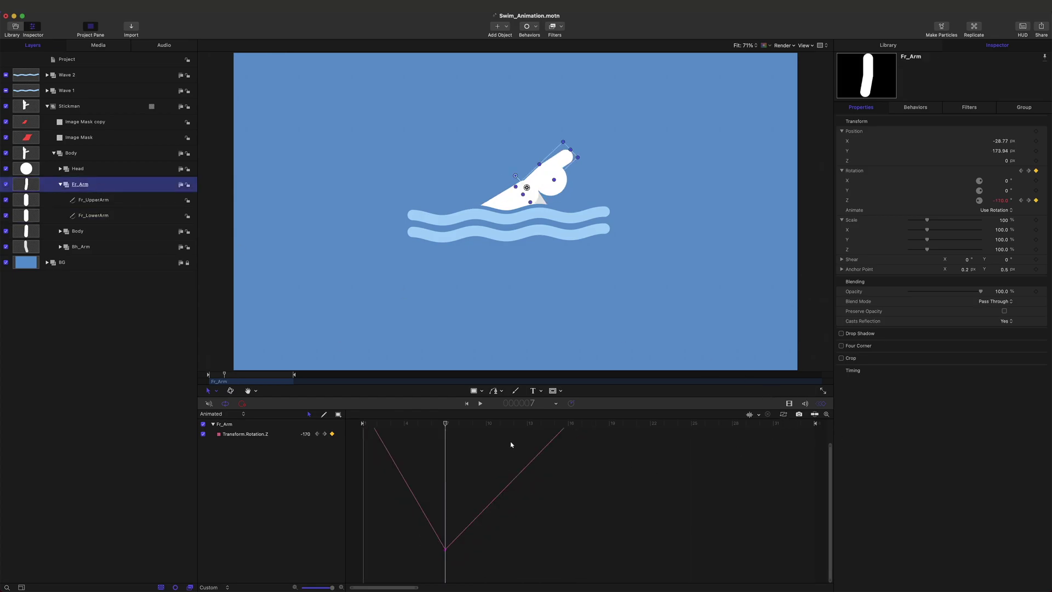
pyautogui.press('Home')
pyautogui.press('z')
pyautogui.click(784, 416)
pyautogui.press('x')
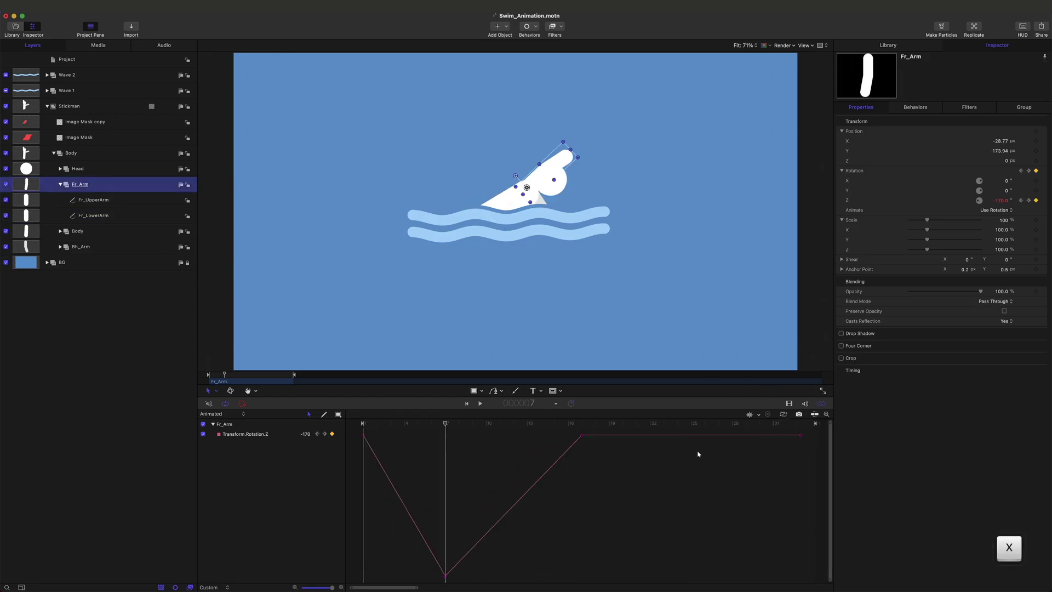
# - Go to Stickman's Position Y keyframe on frame 11
pyautogui.click(95, 106)
pyautogui.press('z')
pyautogui.press('z')
pyautogui.press('z')
pyautogui.press('z')
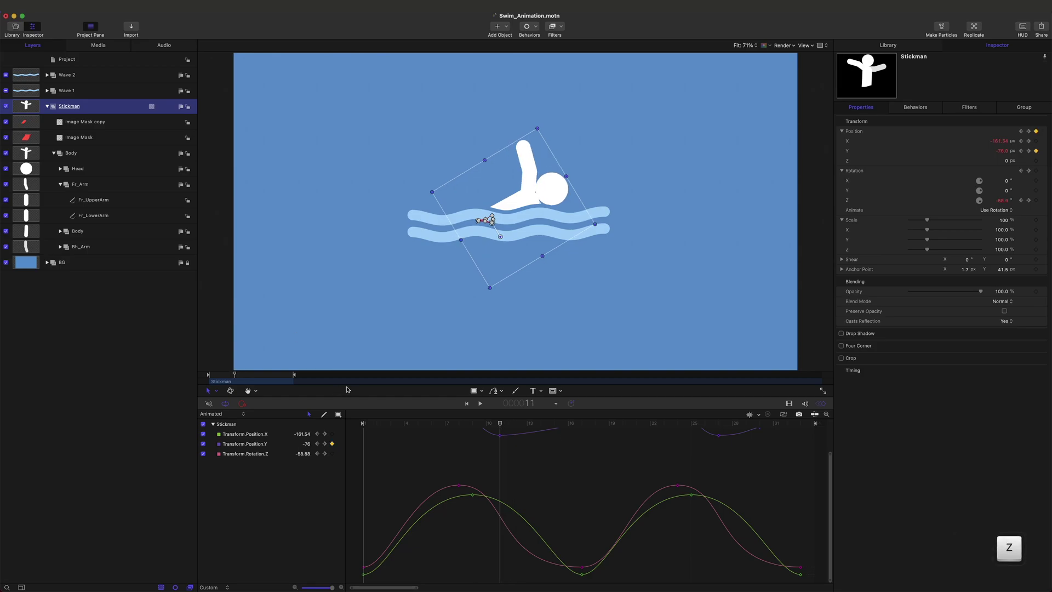
pyautogui.click(107, 189)
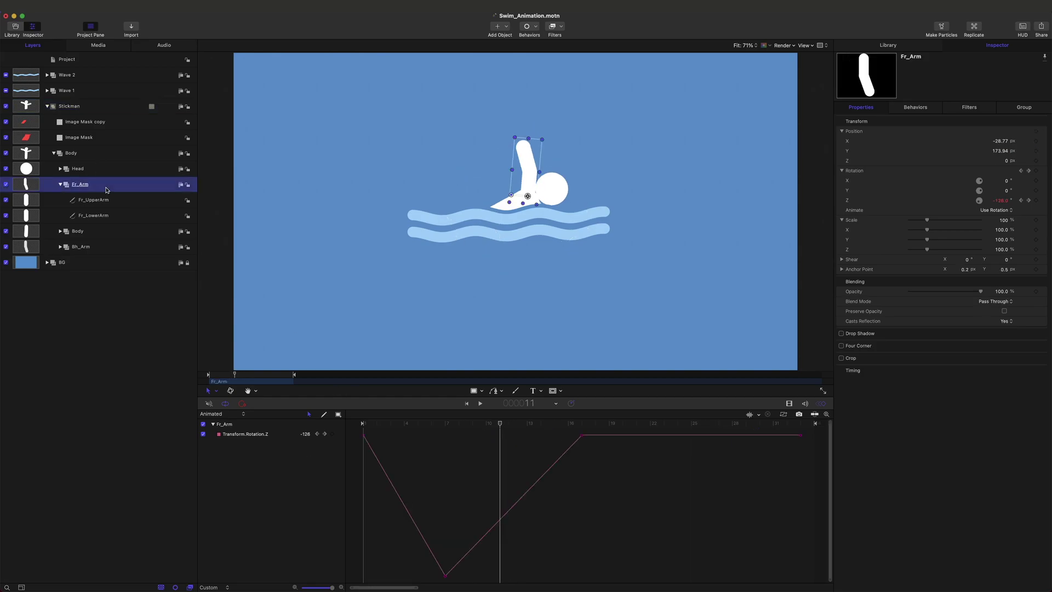
pyautogui.keyDown('super'); pyautogui.click(102, 216); pyautogui.keyUp('super')
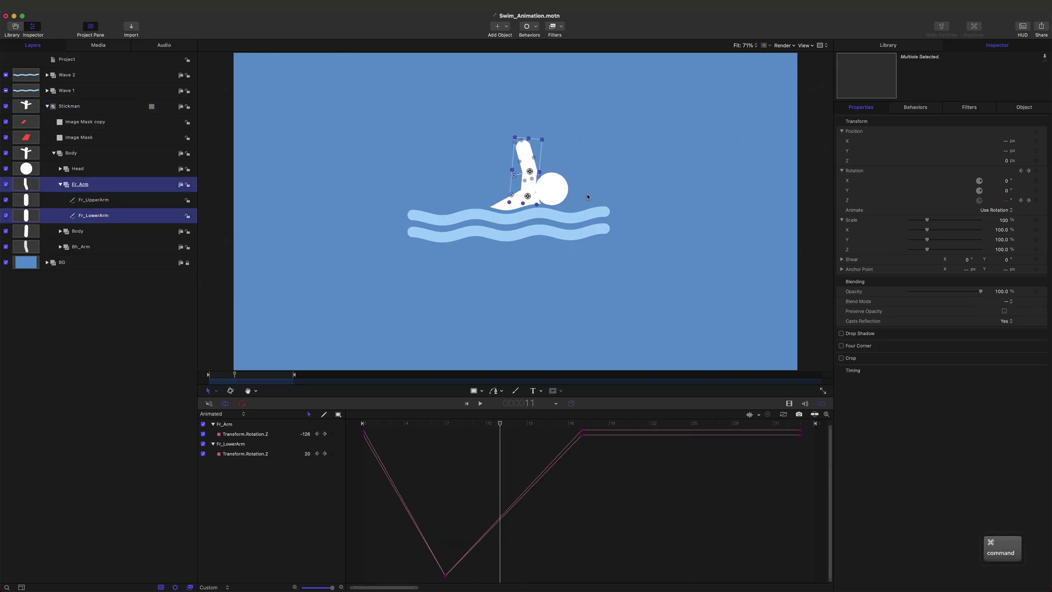
pyautogui.moveTo(515, 176)
pyautogui.mouseDown()
pyautogui.moveTo(519, 162)
pyautogui.moveTo(515, 174)
pyautogui.mouseUp()
pyautogui.press('super+z')
pyautogui.press('super+z')
pyautogui.press('super+z')
pyautogui.press('super+z')
pyautogui.click(94, 322)
# - On frame 11, keyframe Fr_Arm's Rotation Z at -259.24 degrees and Fr_LowerArm's at 5.93 degrees
pyautogui.click(123, 185)
pyautogui.moveTo(535, 141); pyautogui.dragTo(556, 202)
pyautogui.click(119, 216)
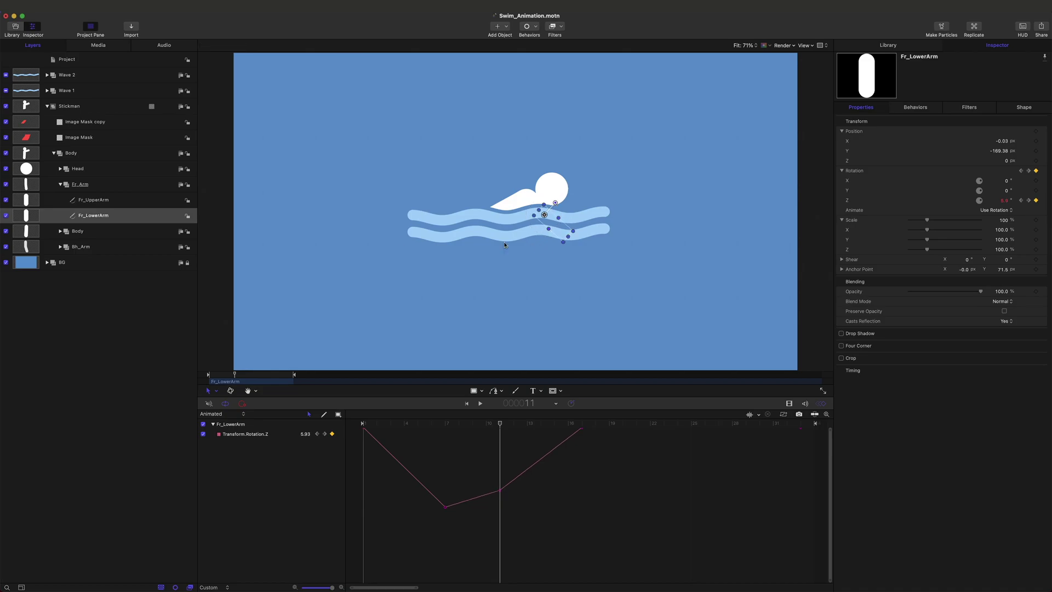
# - Copy Fr_Arm's Rotation Z keyframe from frame 11 and paste it on frame 17
pyautogui.click(101, 188)
pyautogui.press('z')
pyautogui.press('x')
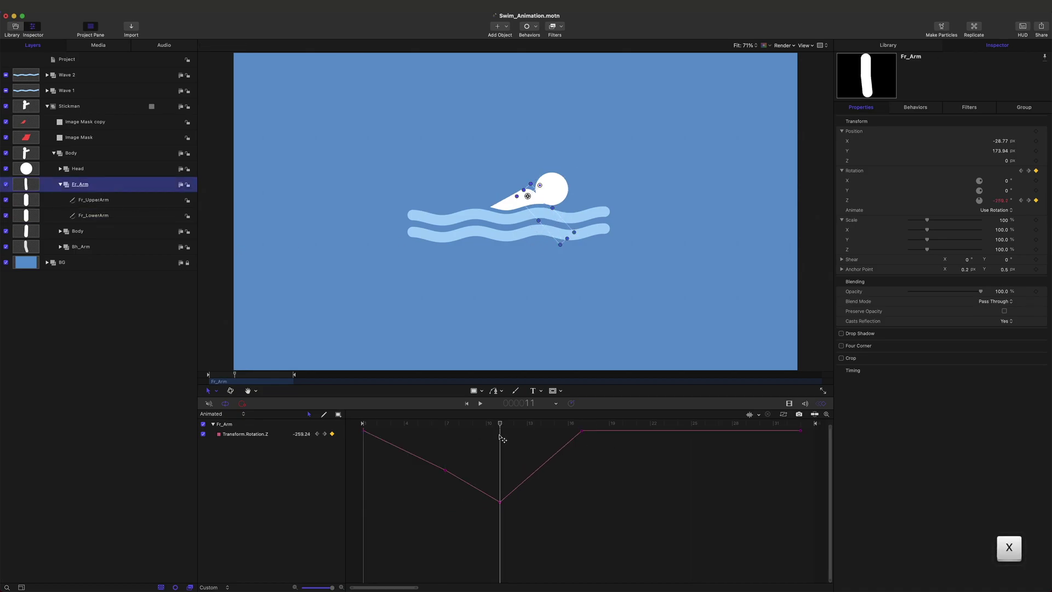
pyautogui.press('x')
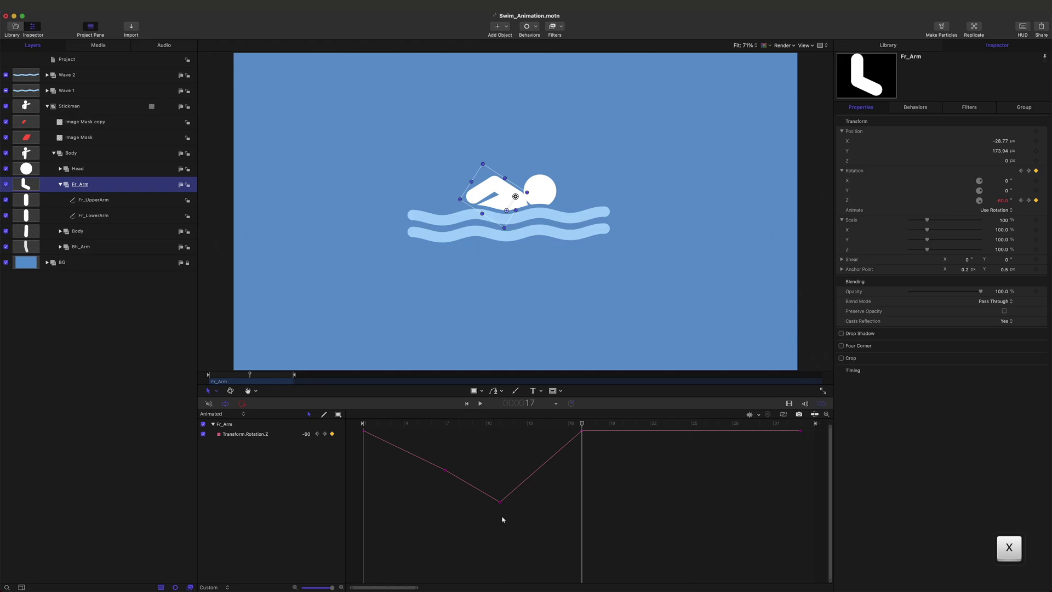
pyautogui.click(489, 493)
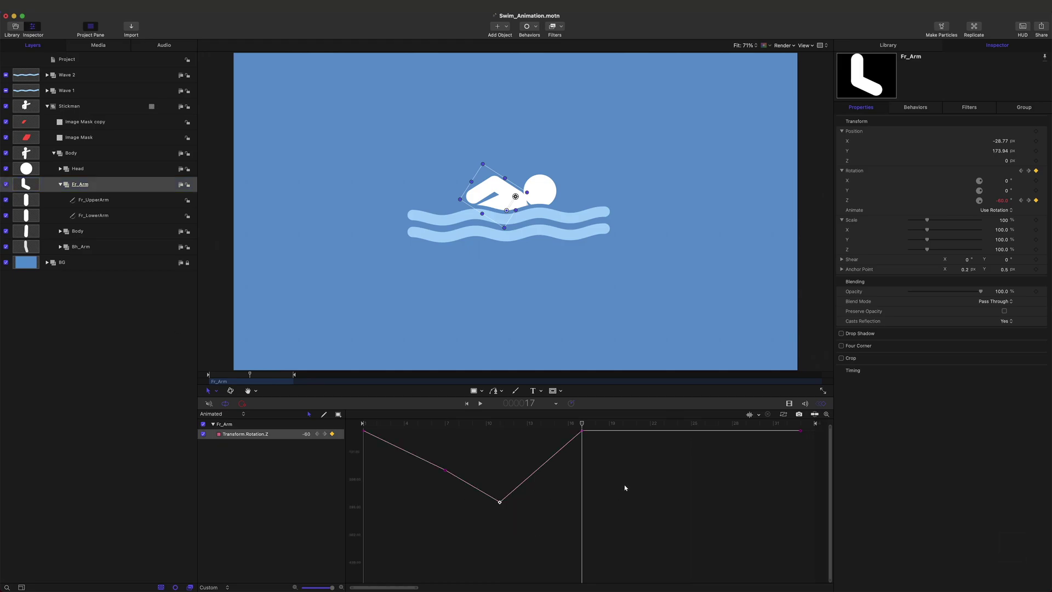
pyautogui.press('super+c')
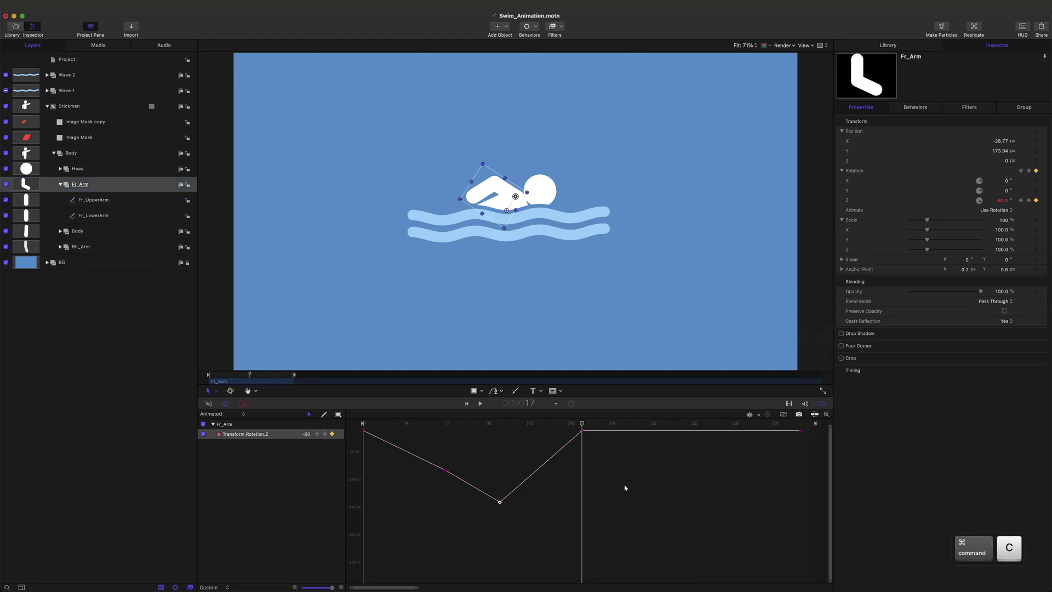
pyautogui.press('z')
pyautogui.press('z')
pyautogui.press('z')
pyautogui.press('x')
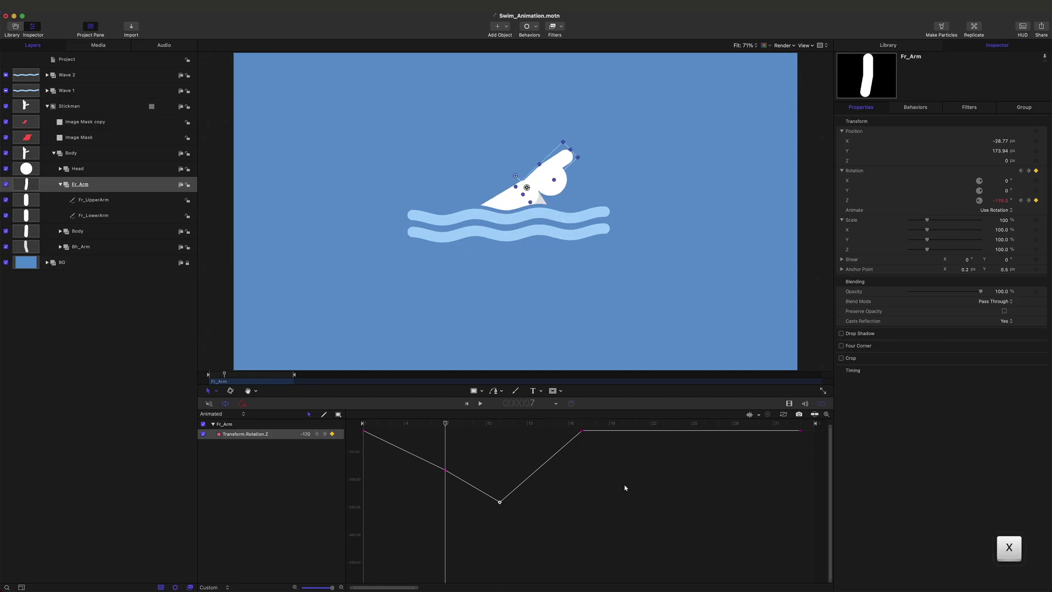
pyautogui.press('x')
pyautogui.press('x')
pyautogui.press('super+v')
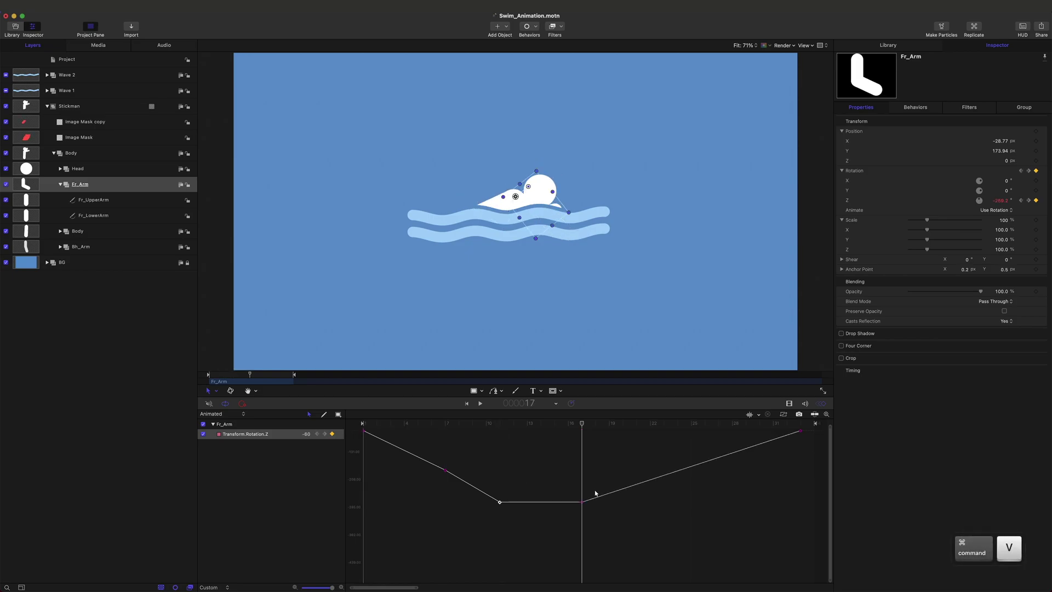
# - Copy Fr_LowerArm's Rotation Z keyframe from frame 11 onto frame 17 and clear the curve selection
pyautogui.click(93, 216)
pyautogui.press('super+v')
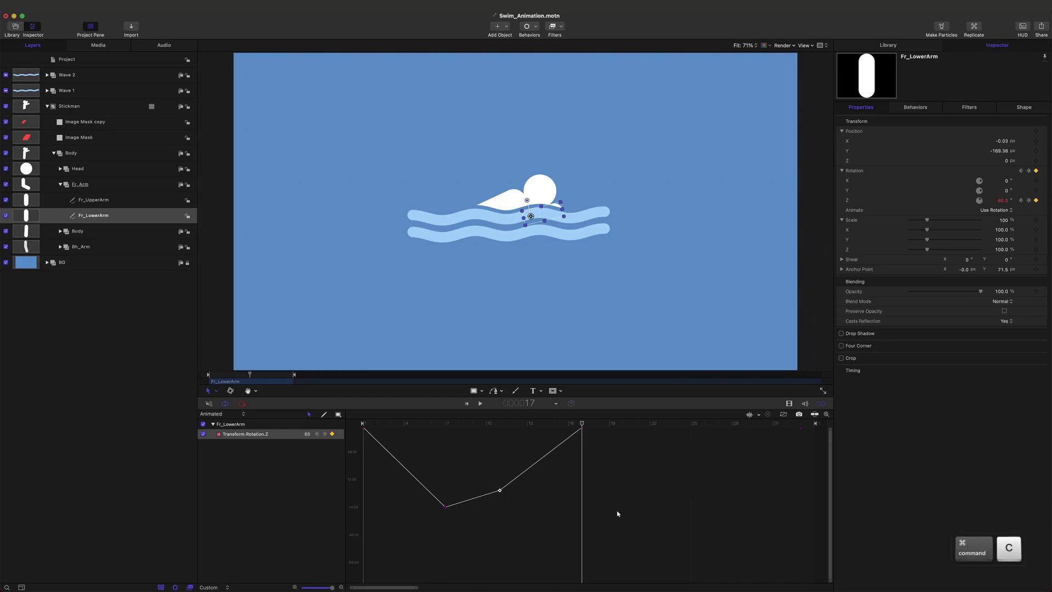
pyautogui.click(663, 535)
pyautogui.press('z')
pyautogui.press('x')
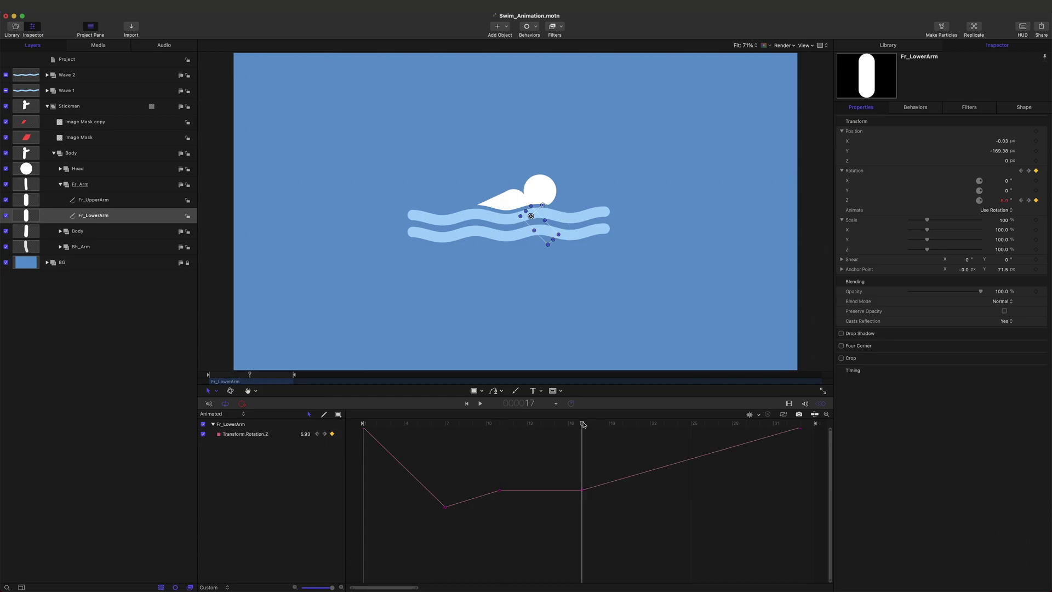
# - Set Fr_Arm's Rotation Z keyframe on frame 33 to -420 degrees
pyautogui.moveTo(583, 425); pyautogui.dragTo(799, 446)
pyautogui.click(110, 184)
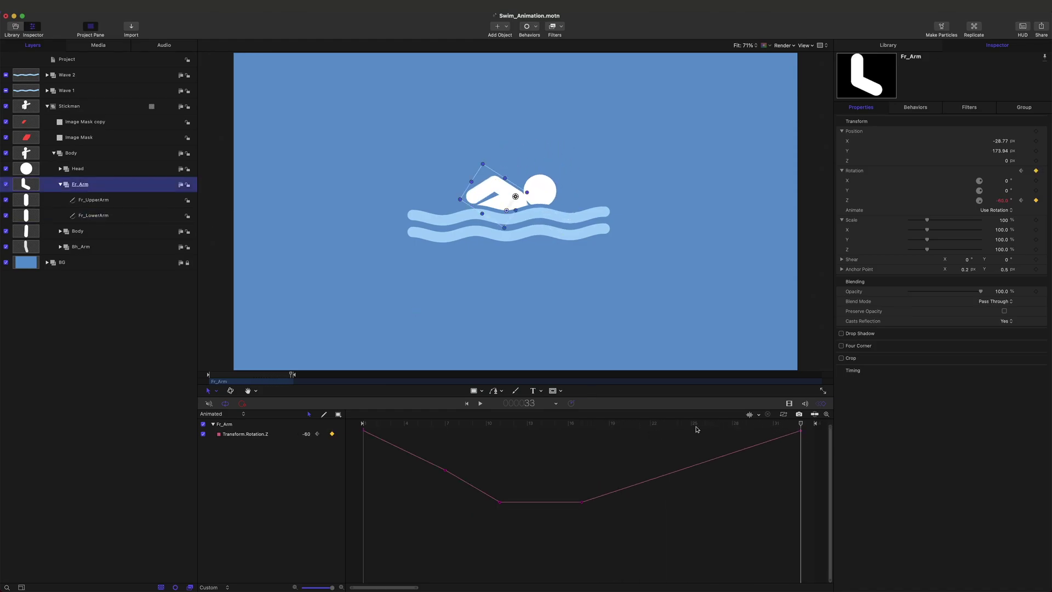
pyautogui.click(1002, 200)
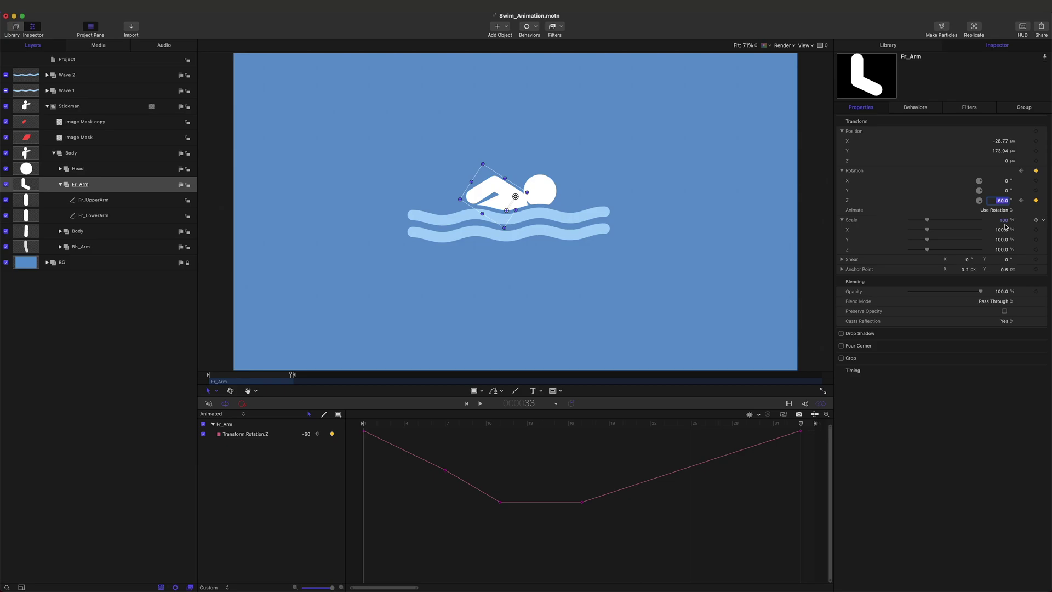
pyautogui.write('-420')
pyautogui.press('Return')
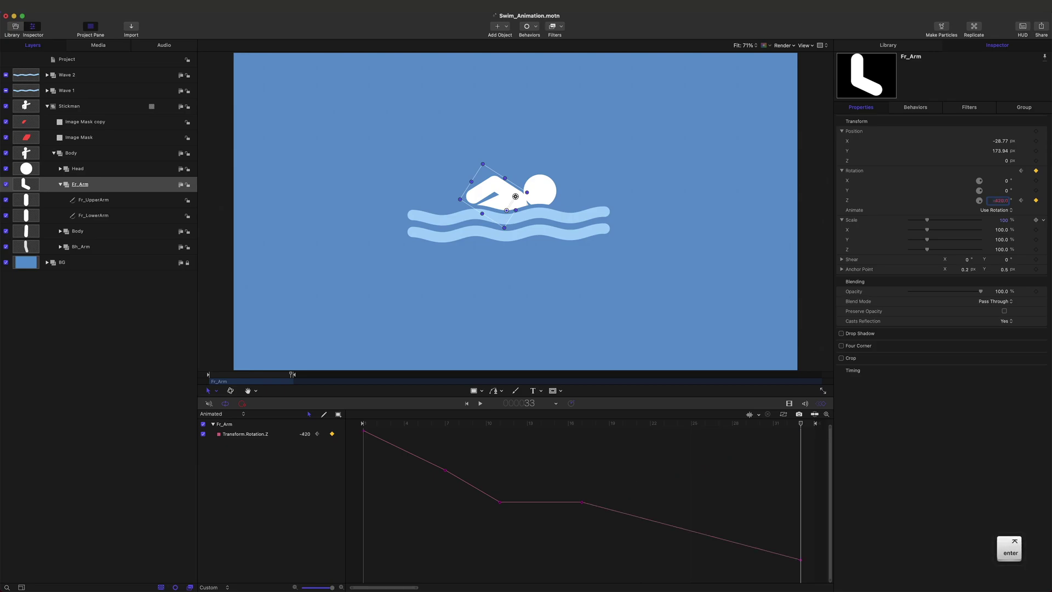
# - Scrub the arm motion from frame 17 and go to Stickman's Position Y keyframe on frame 27
pyautogui.click(583, 424)
pyautogui.moveTo(586, 427); pyautogui.dragTo(730, 466)
pyautogui.press('super+z')
pyautogui.click(87, 108)
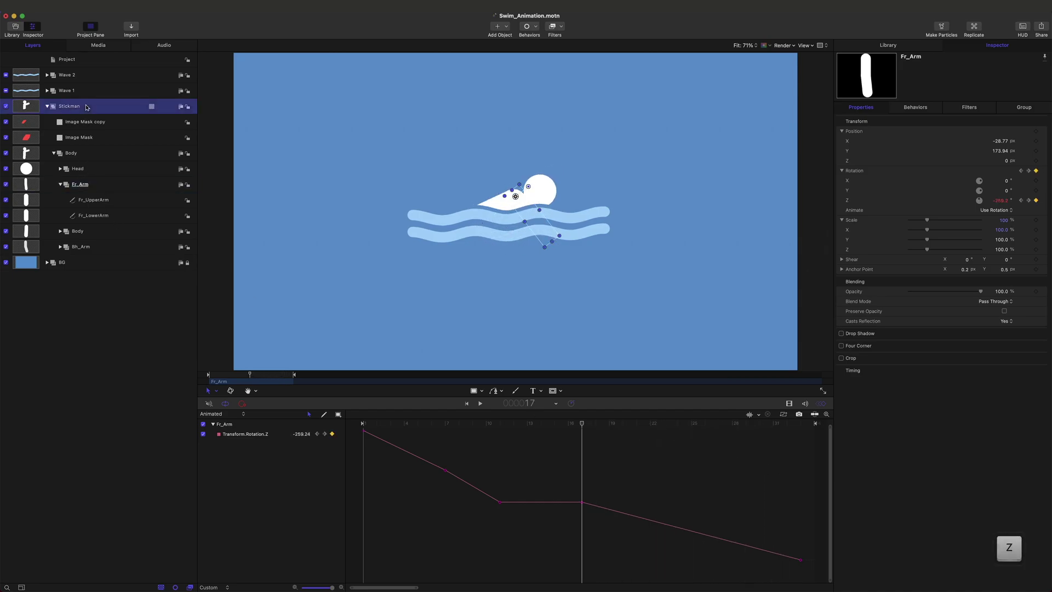
pyautogui.press('x')
pyautogui.press('x')
pyautogui.press('x')
pyautogui.press('z')
pyautogui.moveTo(666, 424); pyautogui.dragTo(719, 446)
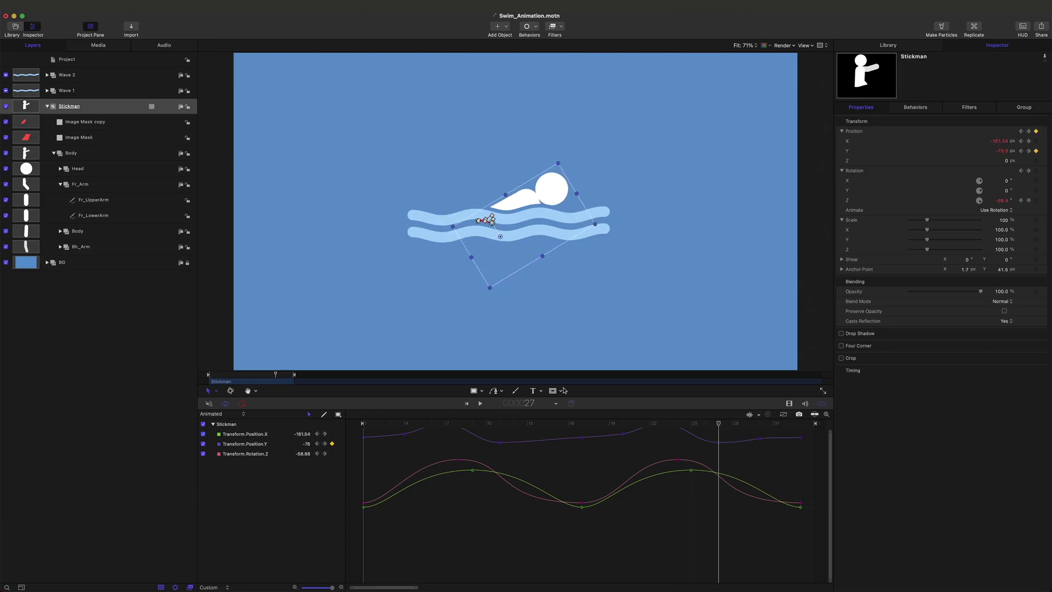
# - Paste a copy of Fr_Arm's frame 17 Rotation Z keyframe on frame 27 and scrub to frame 33
pyautogui.click(96, 190)
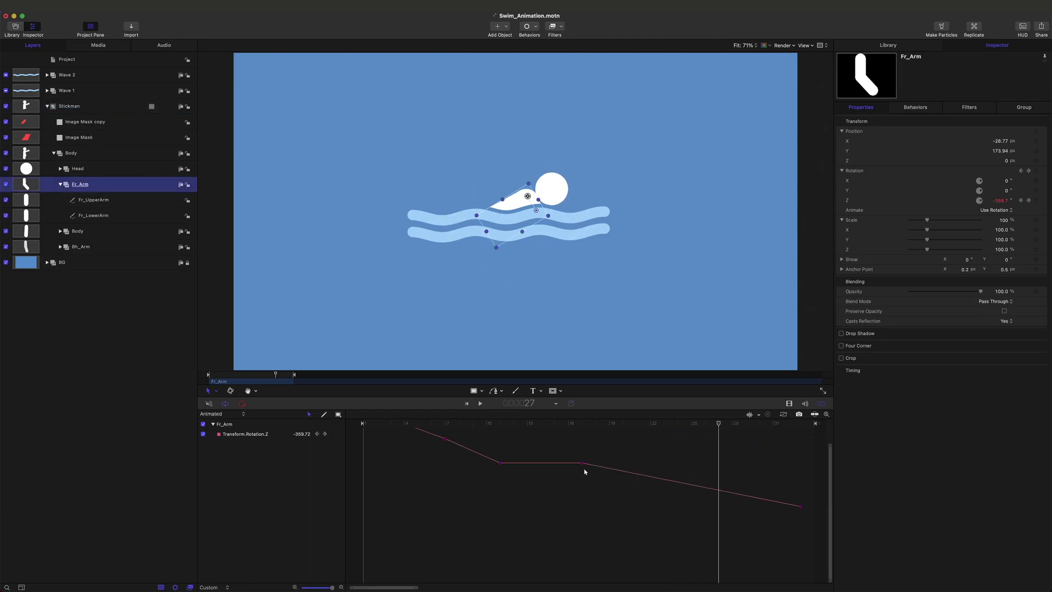
pyautogui.click(610, 459)
pyautogui.press('super+v')
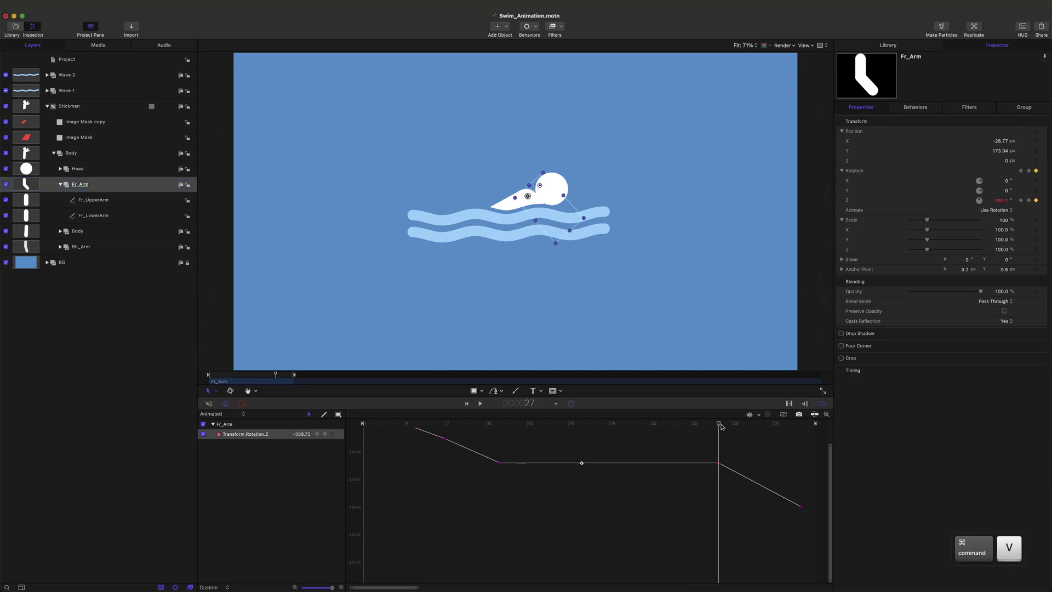
pyautogui.moveTo(722, 427); pyautogui.dragTo(801, 436)
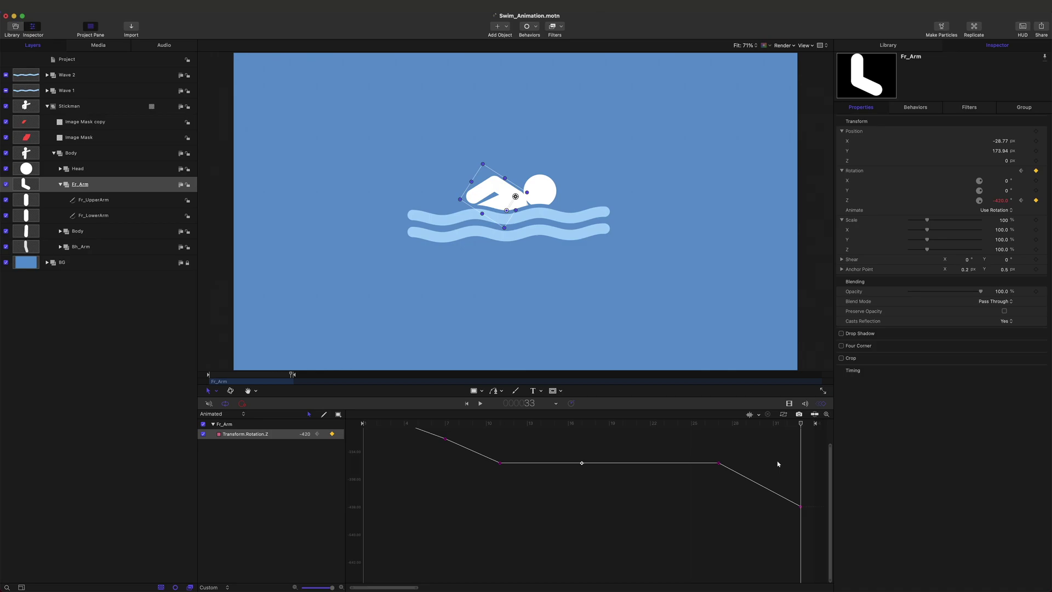
pyautogui.click(689, 510)
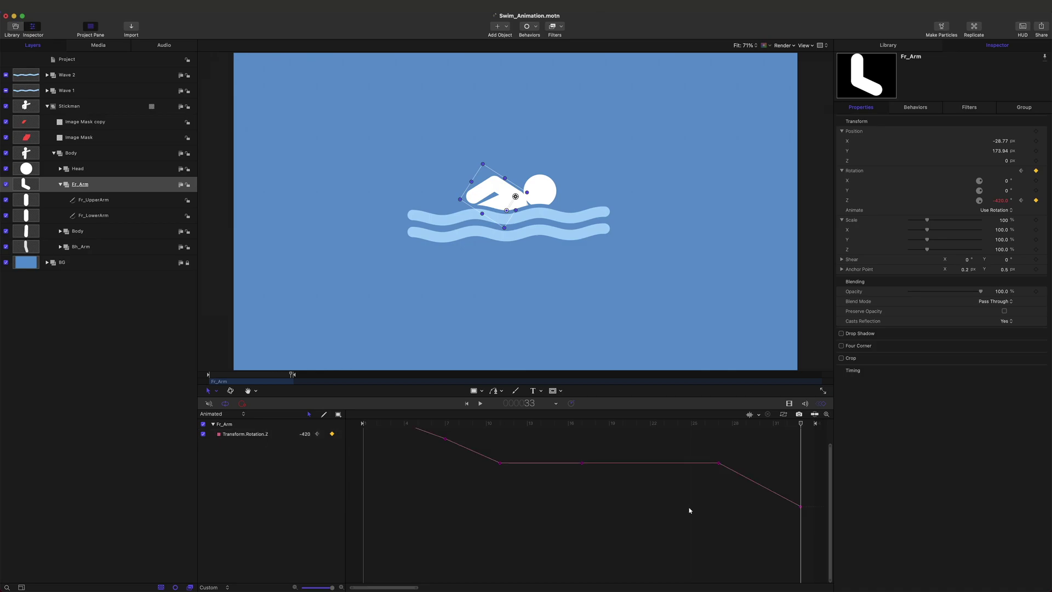
# - Copy Fr_LowerArm's Rotation Z keyframe from frame 17 and paste it on frame 27
pyautogui.click(115, 217)
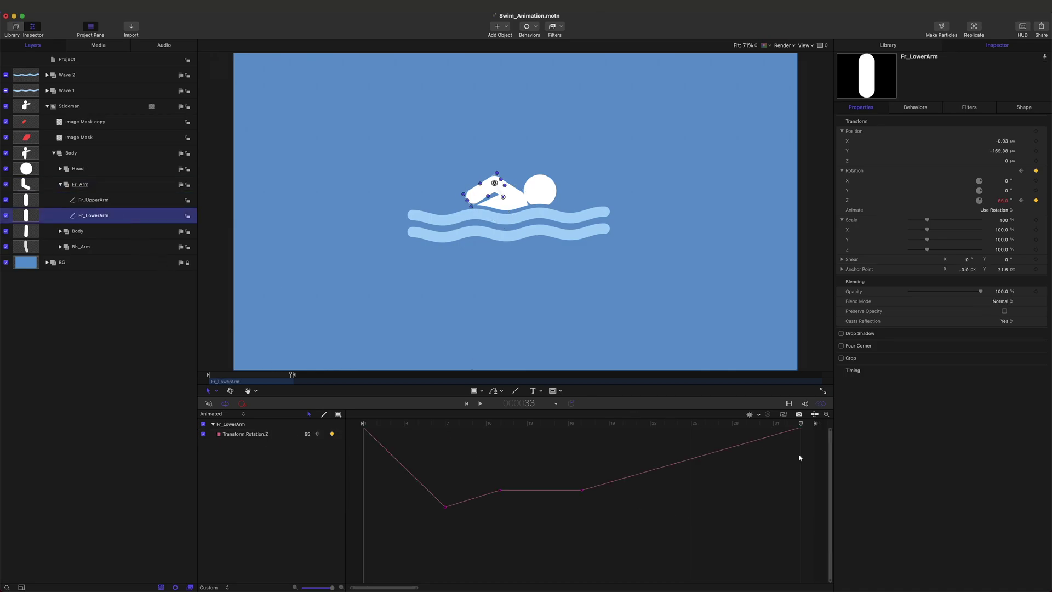
pyautogui.click(101, 186)
pyautogui.press('z')
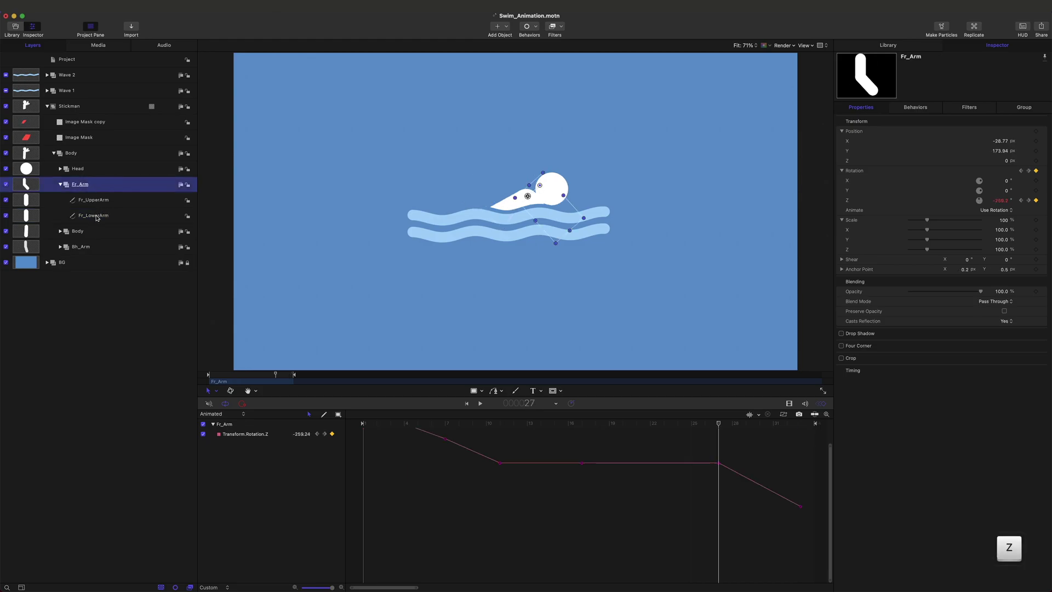
pyautogui.click(97, 217)
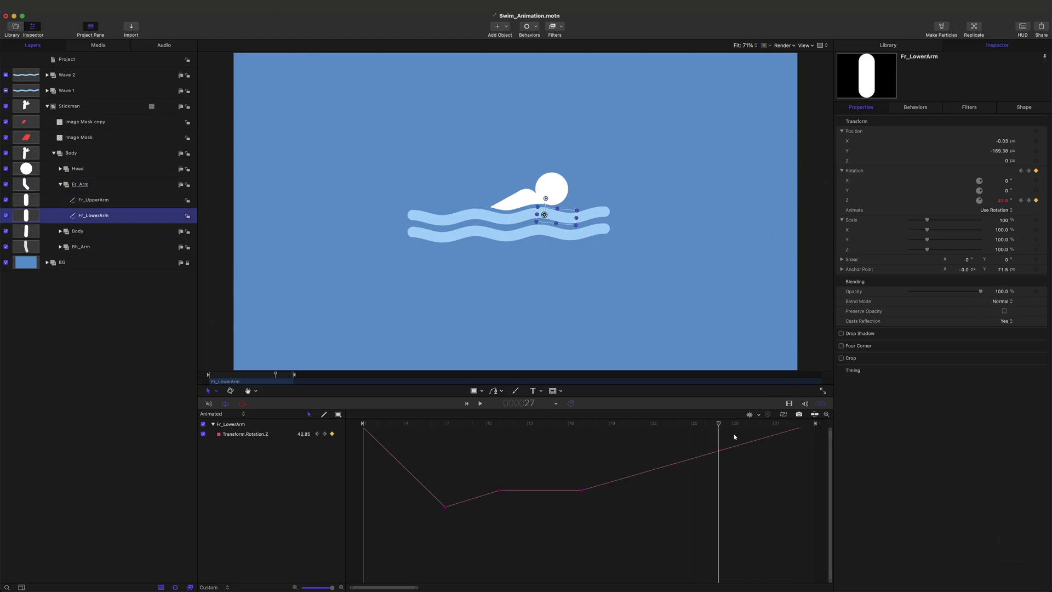
pyautogui.click(582, 489)
pyautogui.press('super+c')
pyautogui.press('super+v')
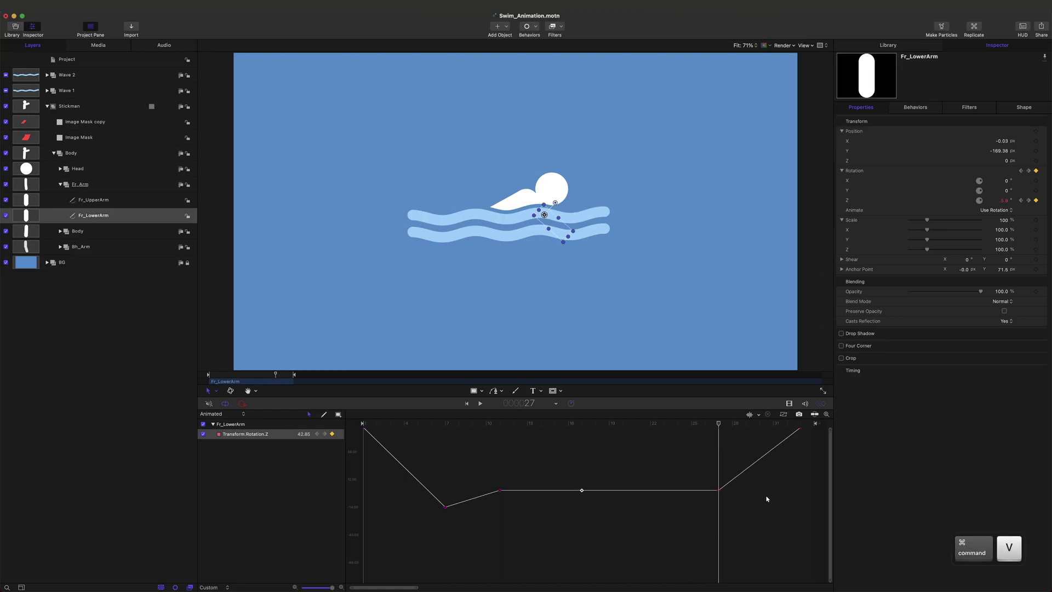
# - Fit Fr_LowerArm's curve in view and keyframe its Rotation Z at about 97 degrees on frame 30
pyautogui.scroll(-5, 648, 498)
pyautogui.click(781, 416)
pyautogui.moveTo(720, 422); pyautogui.dragTo(761, 425)
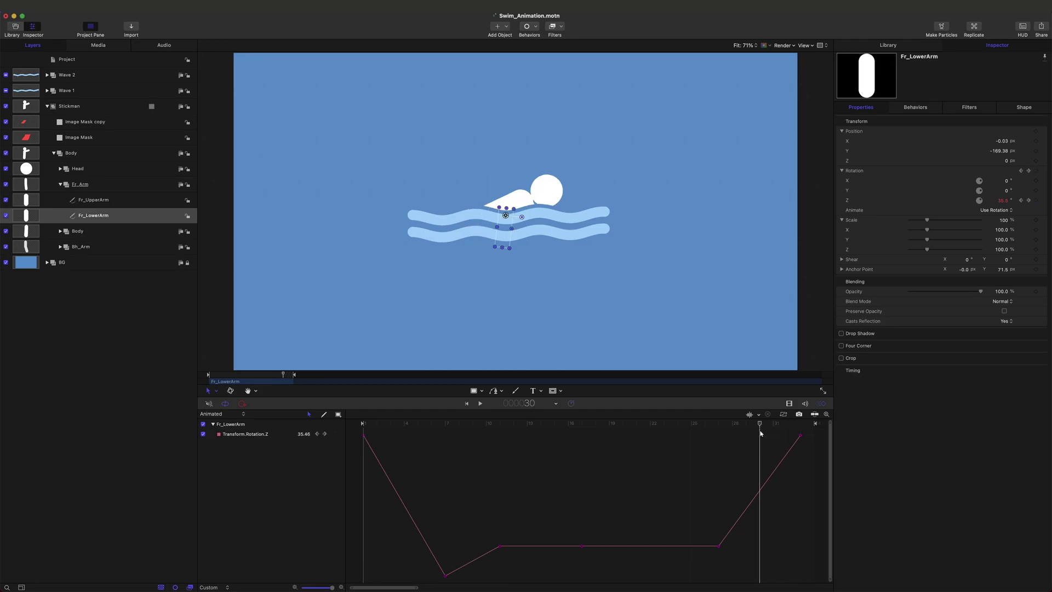
pyautogui.moveTo(1005, 202)
pyautogui.mouseDown()
pyautogui.moveTo(1030, 202)
pyautogui.moveTo(1006, 200)
pyautogui.mouseUp()
pyautogui.press('z')
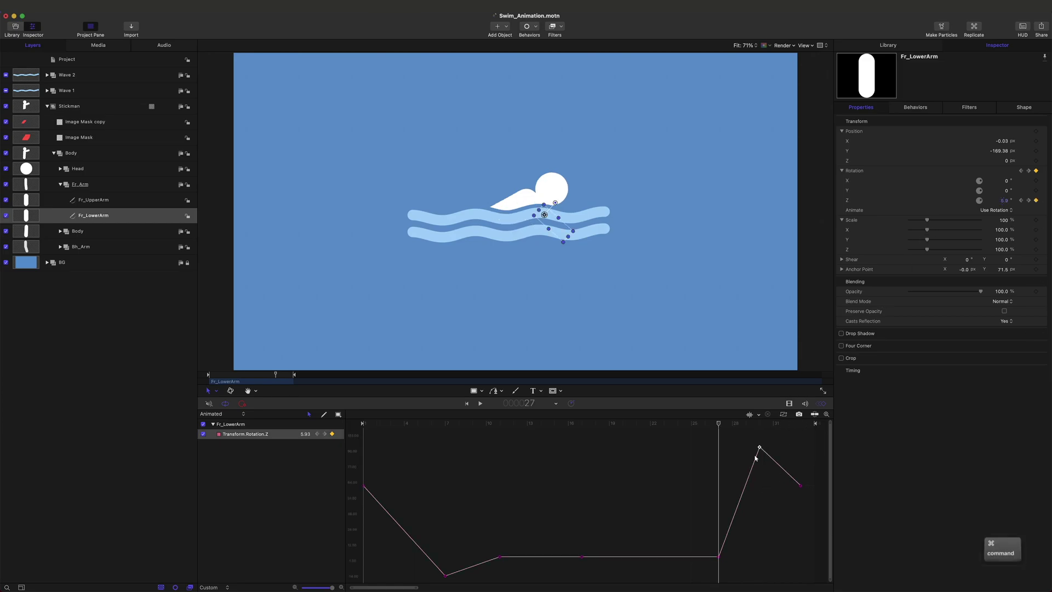
pyautogui.press('super+v')
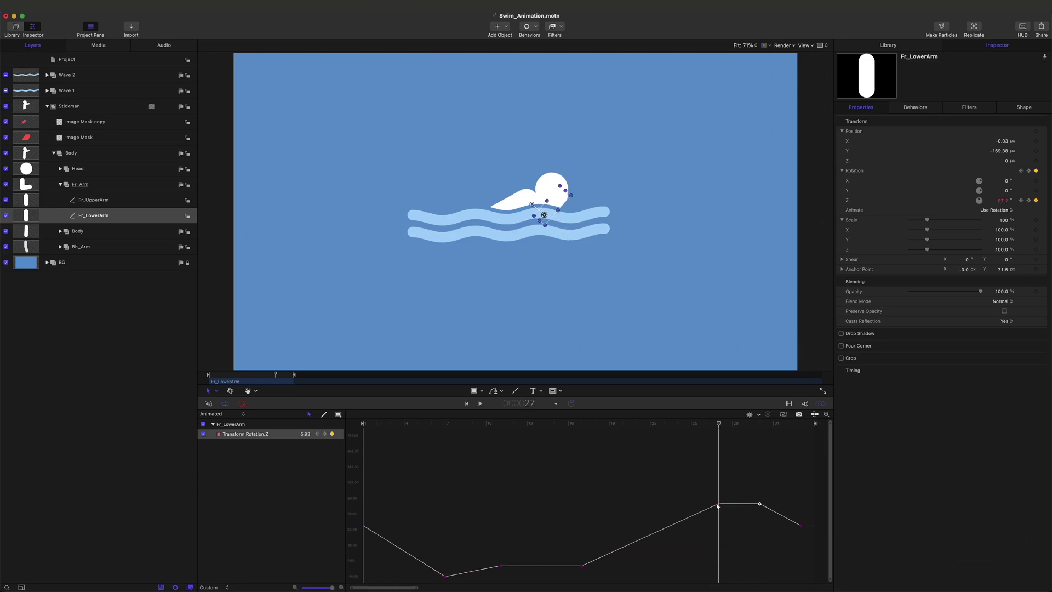
pyautogui.press('super+z')
# - Scrub to frame 33 and step back through Fr_LowerArm's movement to check the arm stroke
pyautogui.click(742, 484)
pyautogui.moveTo(720, 426); pyautogui.dragTo(802, 440)
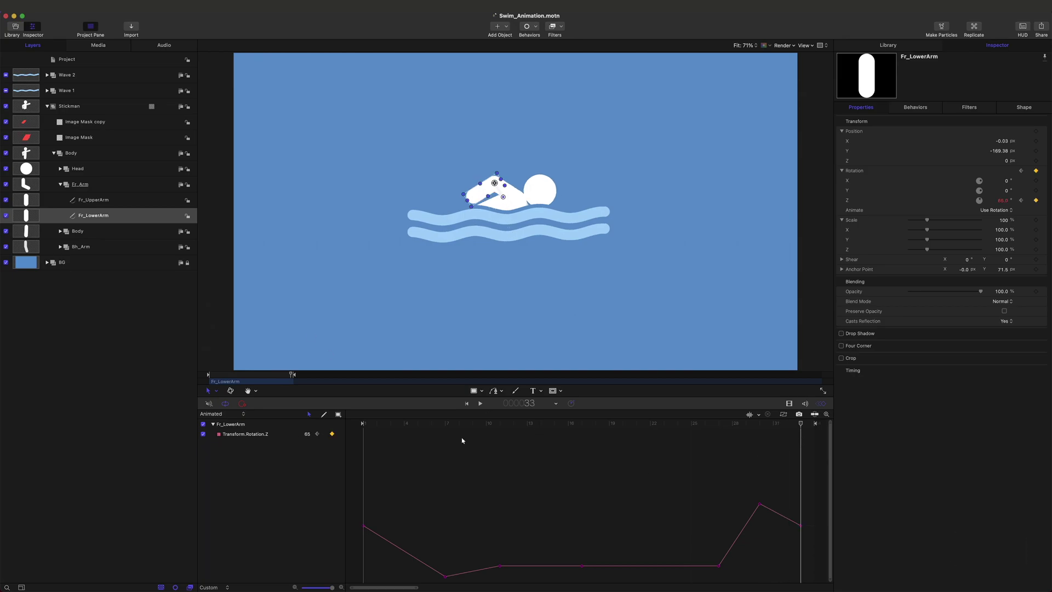
pyautogui.press('z')
pyautogui.press('z')
pyautogui.press('z')
pyautogui.press('z')
pyautogui.press('z')
pyautogui.press('z')
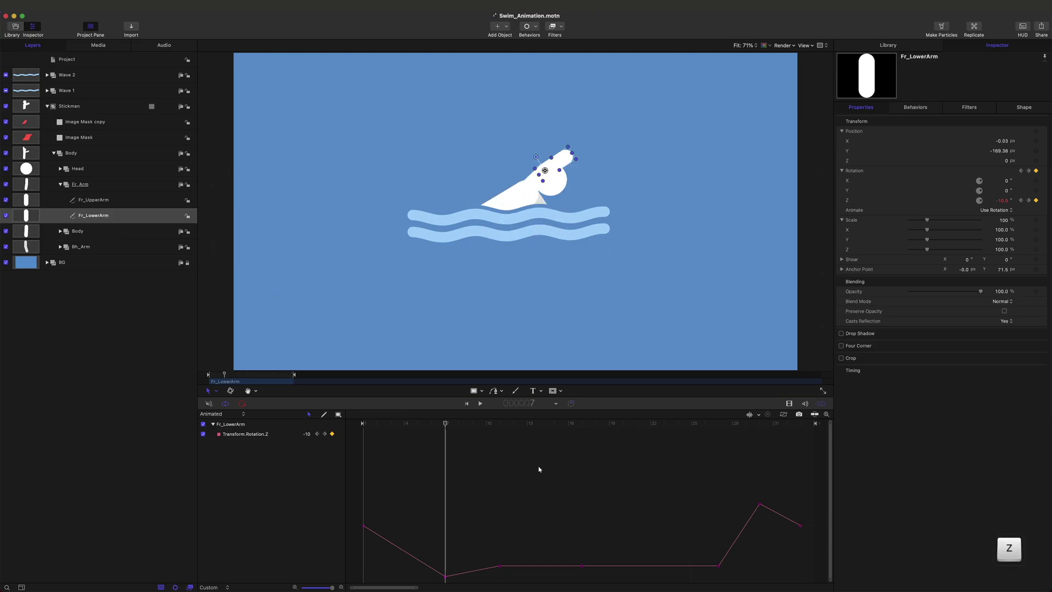
pyautogui.press('x')
pyautogui.press('z')
# - Add a Rotation Z keyframe for Fr_LowerArm on frame 3 and raise it to about 59 degrees
pyautogui.moveTo(370, 426)
pyautogui.mouseDown()
pyautogui.moveTo(406, 427)
pyautogui.moveTo(364, 428)
pyautogui.mouseUp()
pyautogui.hotkey('alt', 'x')
pyautogui.hotkey('alt', 'x')
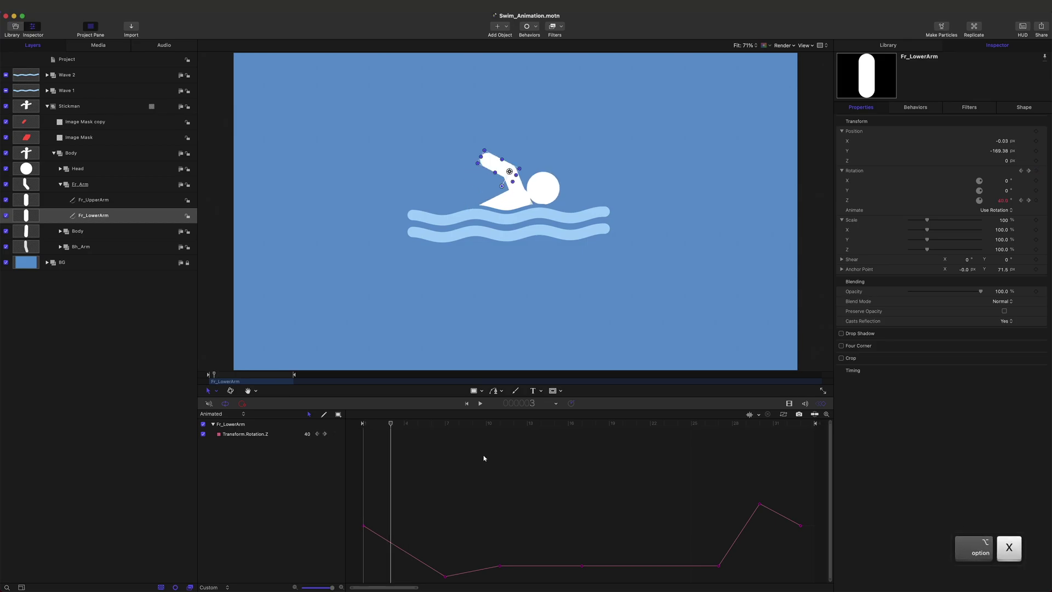
pyautogui.click(1036, 200)
pyautogui.moveTo(391, 515); pyautogui.dragTo(391, 492)
# - Keyframe Fr_LowerArm's Rotation Z at about 9 degrees on frame 4
pyautogui.press('z')
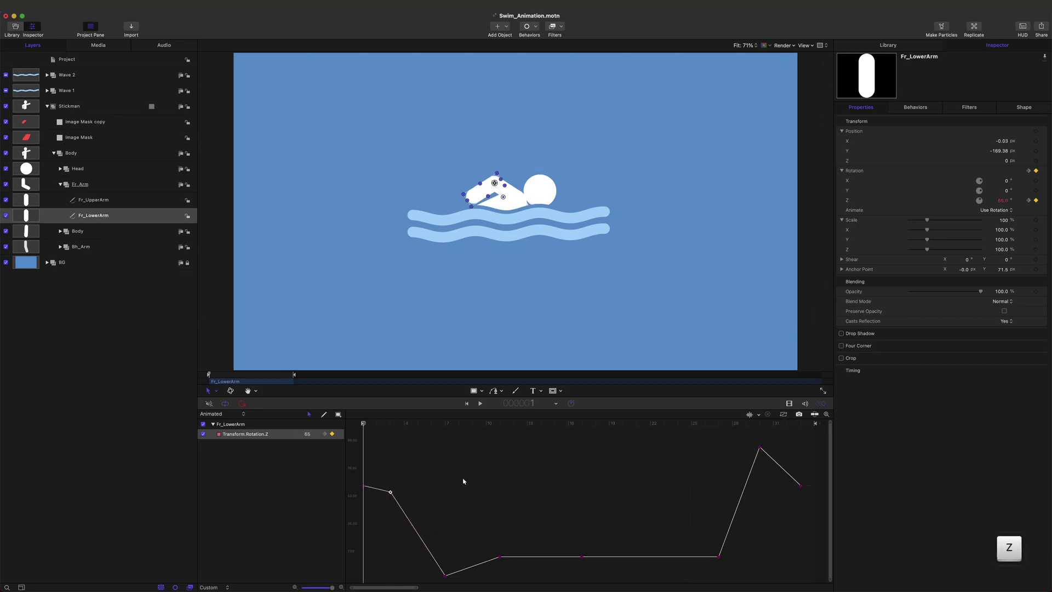
pyautogui.press('x')
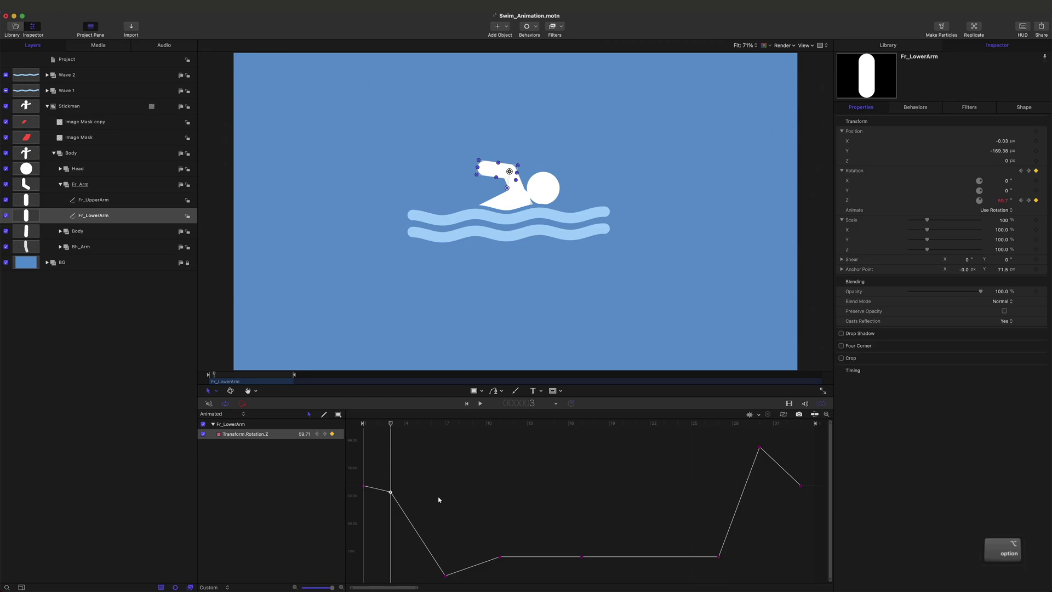
pyautogui.hotkey('alt', 'x')
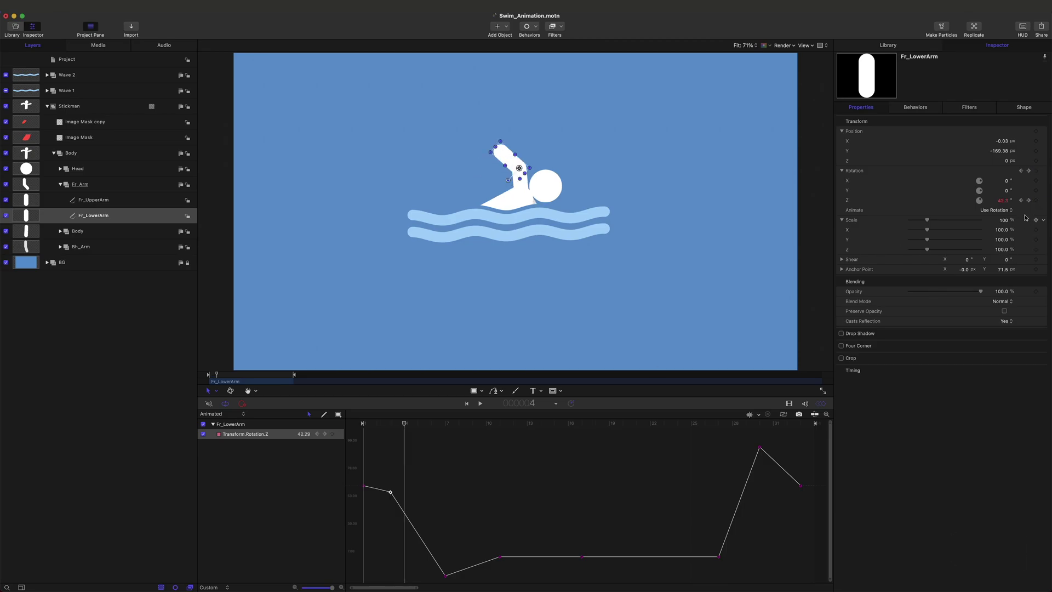
pyautogui.moveTo(407, 514); pyautogui.dragTo(404, 553)
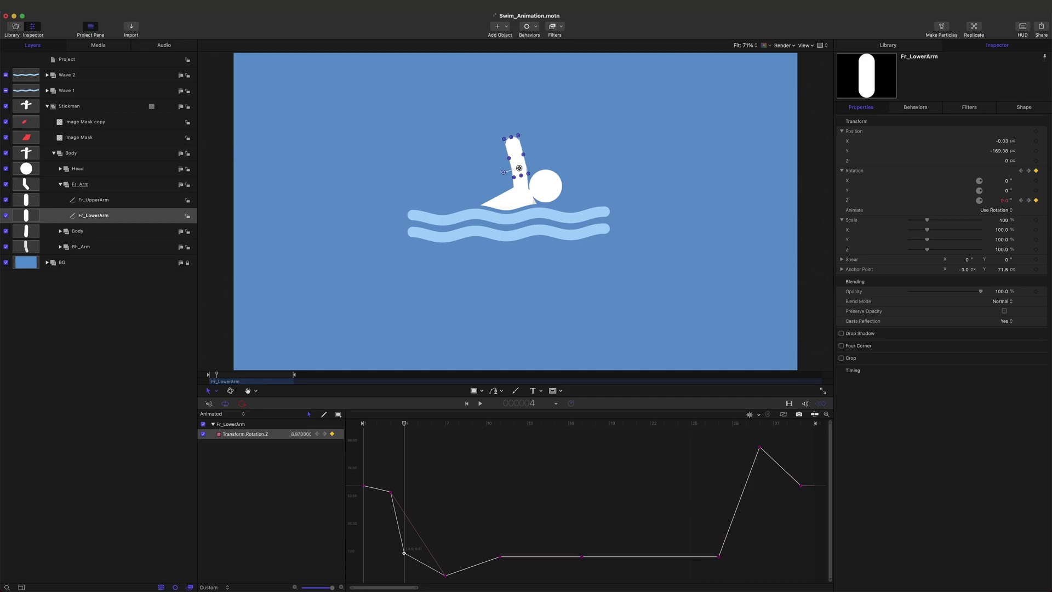
# - Step back and forth through frames 2 to 4 to check how Fr_LowerArm swings over the water
pyautogui.hotkey('alt', 'z')
pyautogui.hotkey('alt', 'x')
pyautogui.moveTo(390, 492); pyautogui.dragTo(391, 480)
pyautogui.hotkey('alt', 'z')
pyautogui.hotkey('alt', 'z')
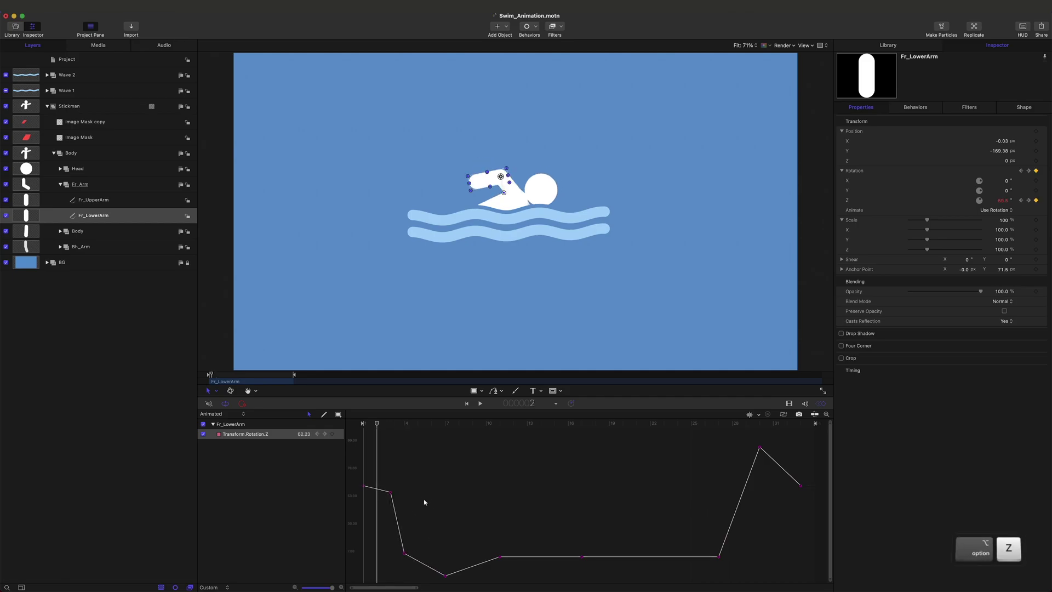
pyautogui.click(441, 501)
pyautogui.hotkey('alt', 'x')
pyautogui.hotkey('alt', 'x')
pyautogui.hotkey('alt', 'x')
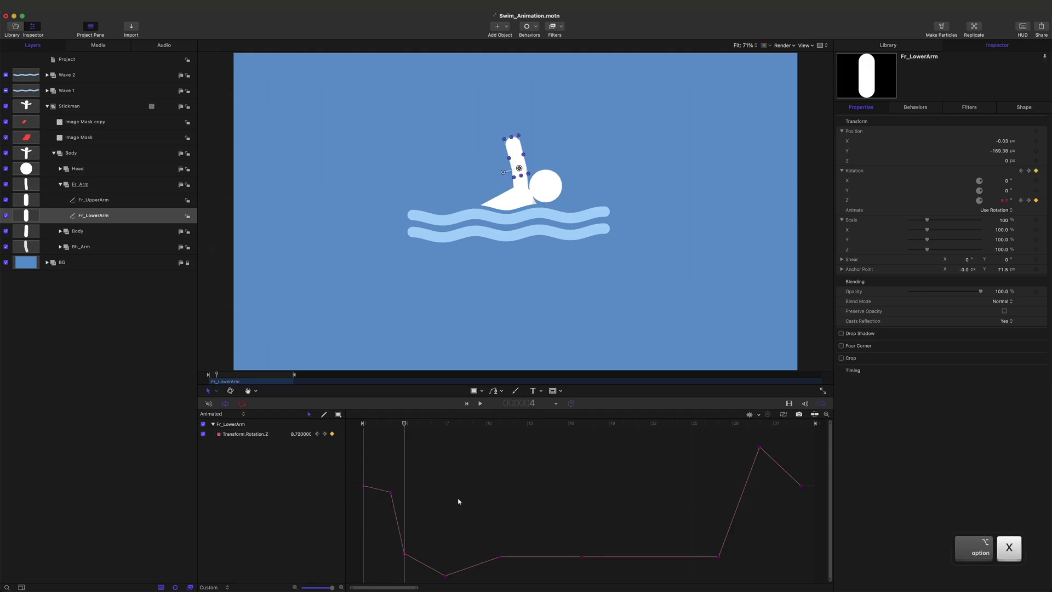
# - Add a Rotation Z keyframe for Fr_LowerArm on frame 5 and lower it to about -5 degrees
pyautogui.hotkey('alt', 'x')
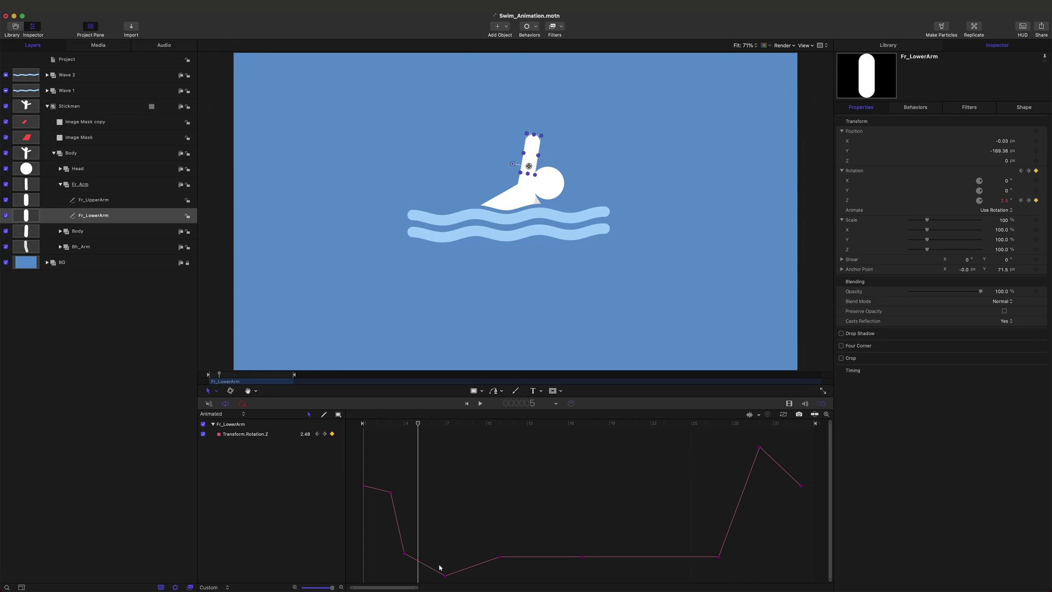
pyautogui.moveTo(418, 563); pyautogui.dragTo(417, 570)
pyautogui.click(472, 528)
pyautogui.hotkey('alt', 'z')
pyautogui.hotkey('alt', 'z')
pyautogui.hotkey('alt', 'x')
pyautogui.hotkey('alt', 'x')
pyautogui.hotkey('alt', 'x')
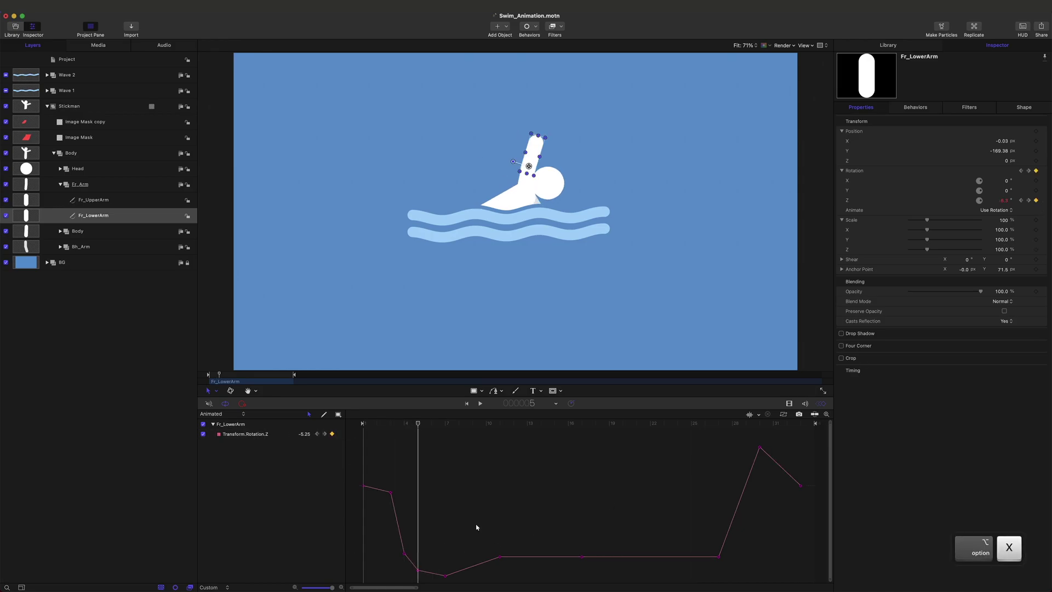
pyautogui.hotkey('alt', 'x')
pyautogui.hotkey('alt', 'x')
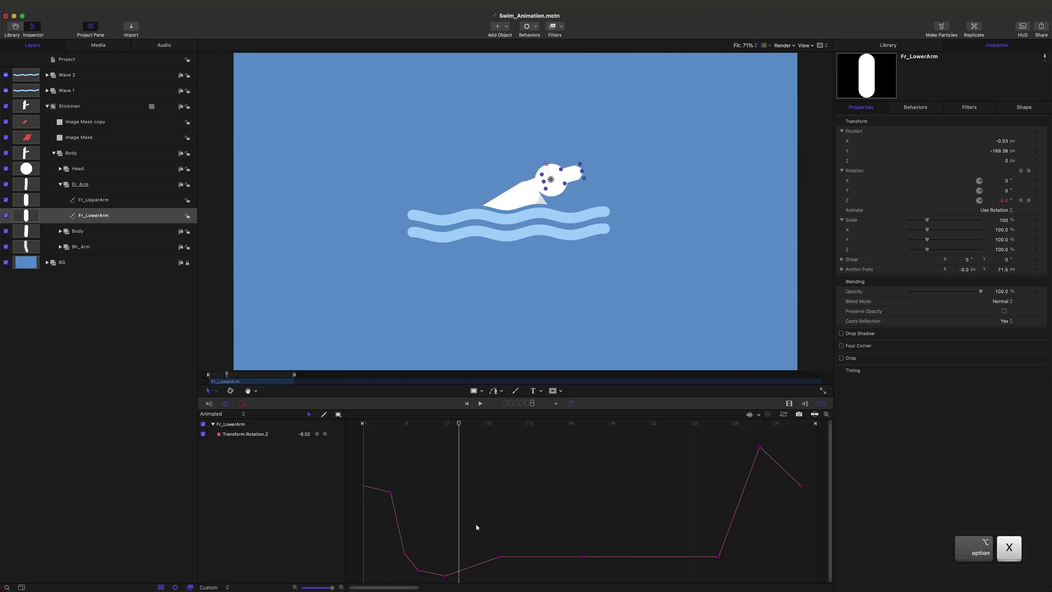
# - Keyframe Fr_Arm's Rotation Z at about -83.5 degrees near the start of the stroke and place that keyframe on frame 4
pyautogui.hotkey('alt', 'z')
pyautogui.press('z')
pyautogui.press('z')
pyautogui.press('z')
pyautogui.press('z')
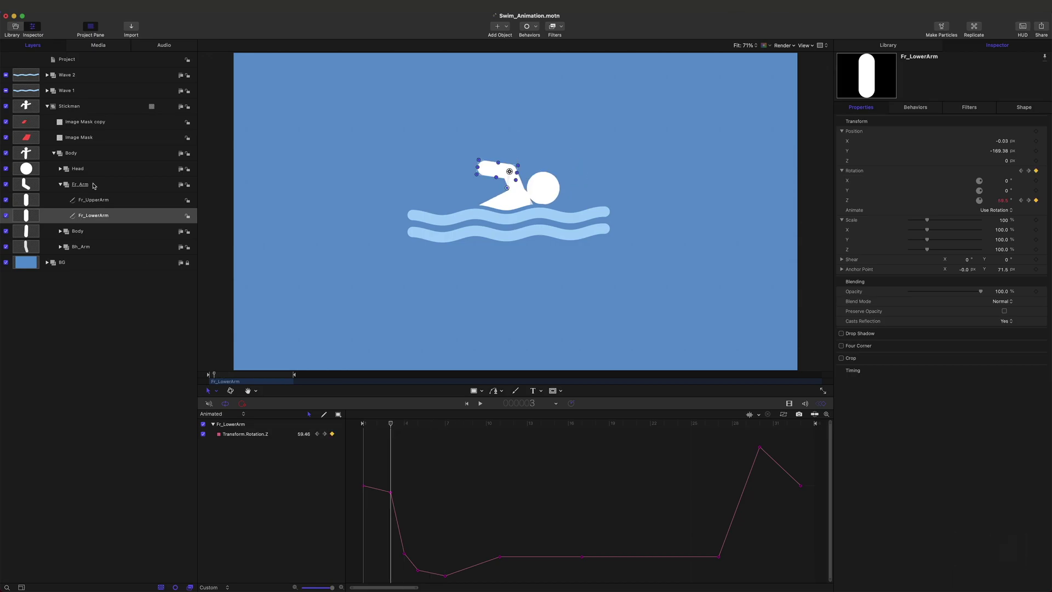
pyautogui.click(92, 185)
pyautogui.moveTo(830, 465); pyautogui.dragTo(830, 420)
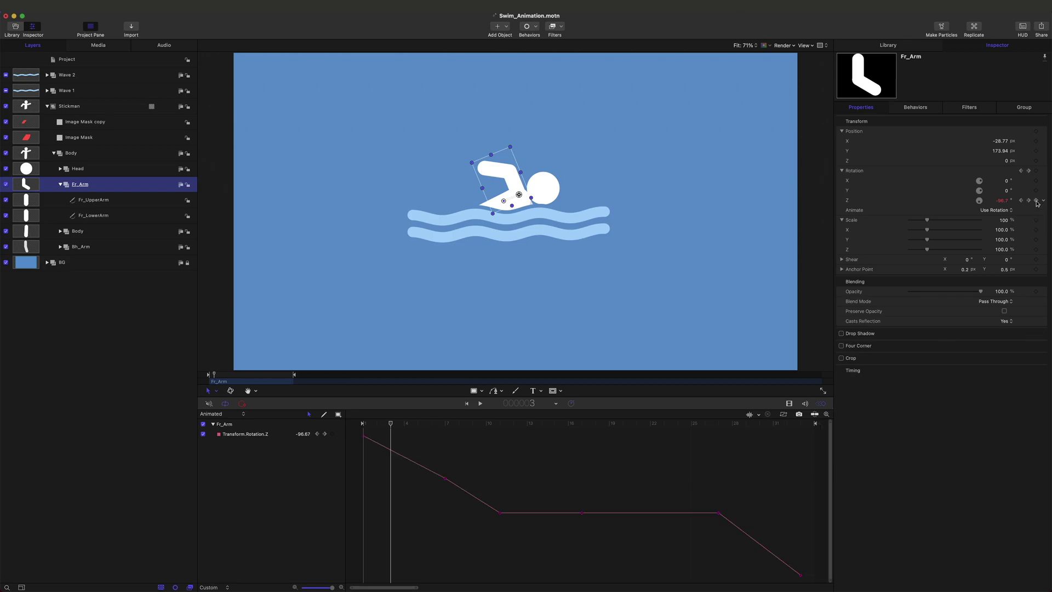
pyautogui.moveTo(390, 453); pyautogui.dragTo(389, 446)
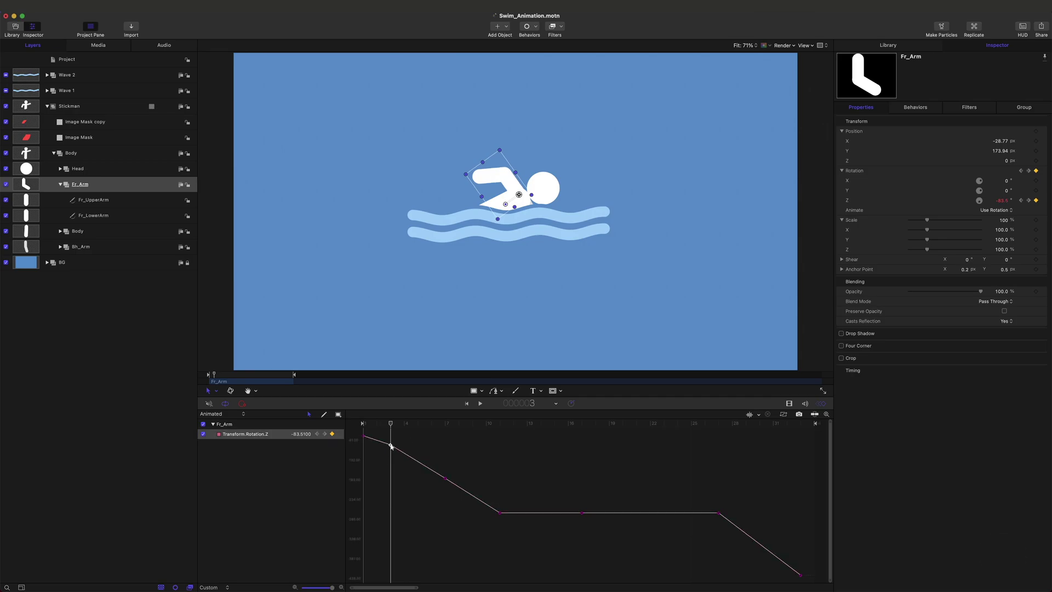
pyautogui.click(367, 424)
pyautogui.click(405, 424)
# - Lower Fr_Arm's Rotation Z keyframes on frames 11, 17 and 26 together to about -267 degrees
pyautogui.moveTo(407, 425); pyautogui.dragTo(580, 501)
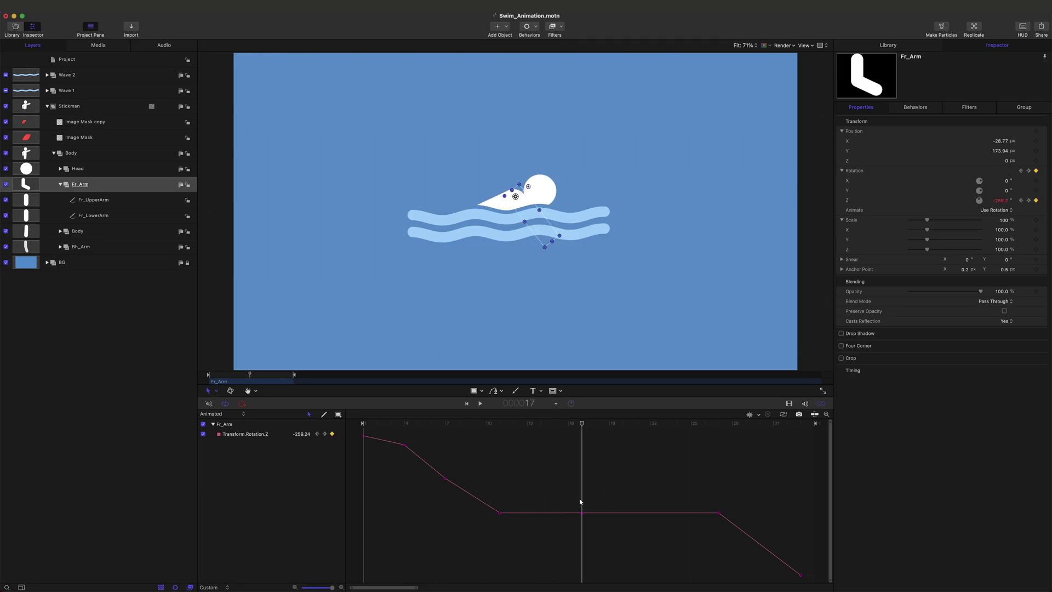
pyautogui.click(646, 513)
pyautogui.moveTo(743, 499); pyautogui.dragTo(636, 521)
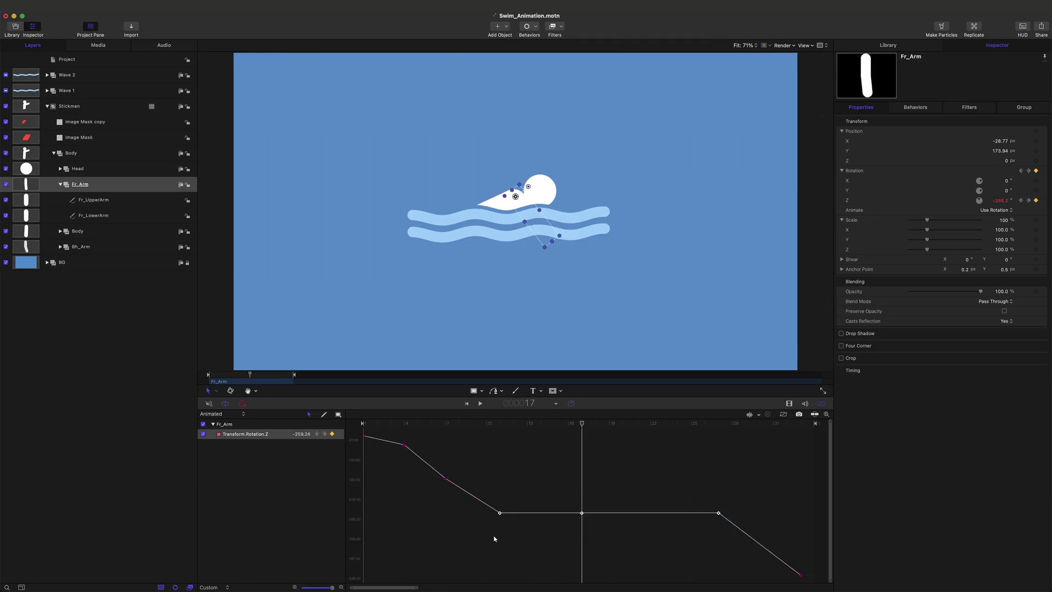
pyautogui.hotkey('alt', 'z')
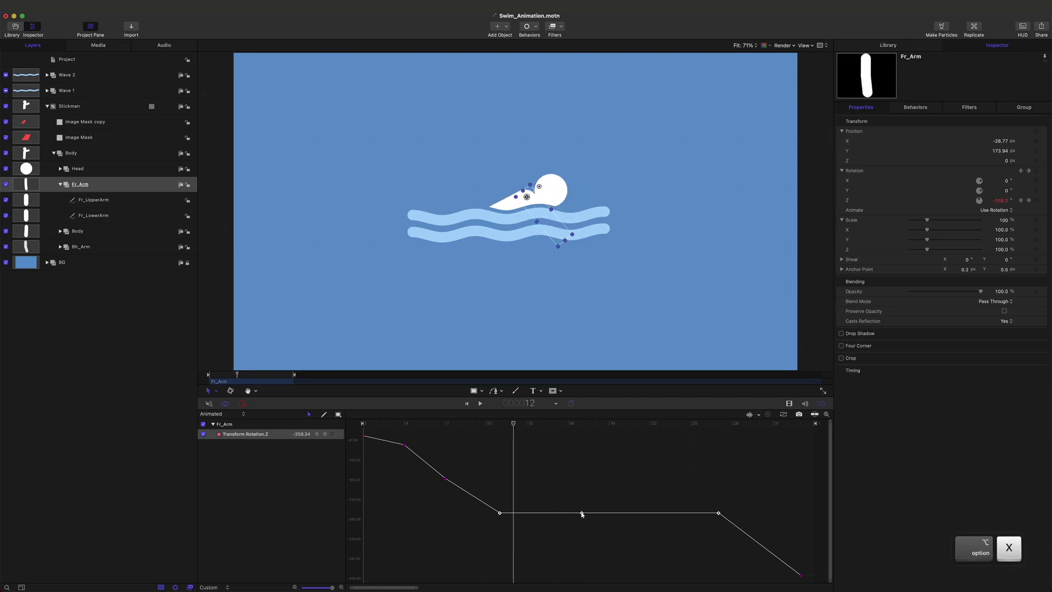
pyautogui.moveTo(582, 514); pyautogui.dragTo(582, 516)
pyautogui.hotkey('alt', 'x')
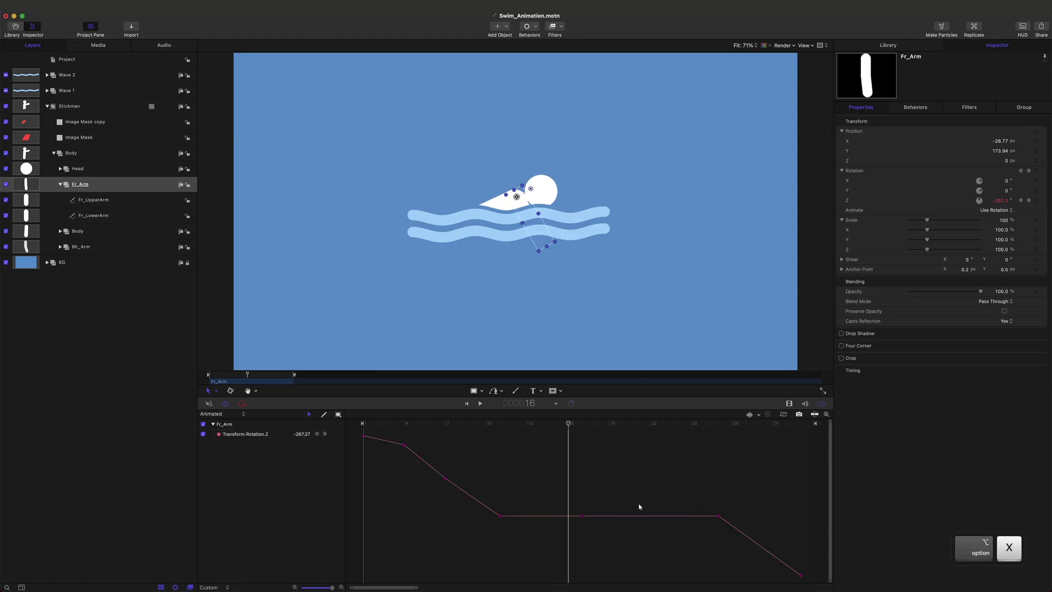
pyautogui.hotkey('alt', 'z')
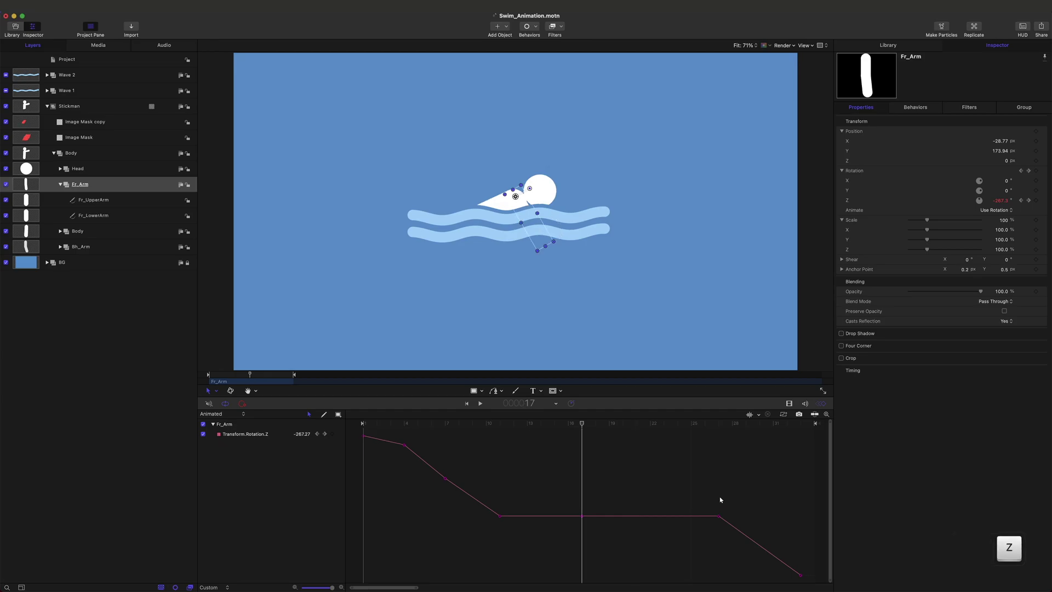
# - Add a Rotation Z keyframe for Fr_Arm on frame 23 and lower it to about -294 degrees
pyautogui.hotkey('alt', 'x')
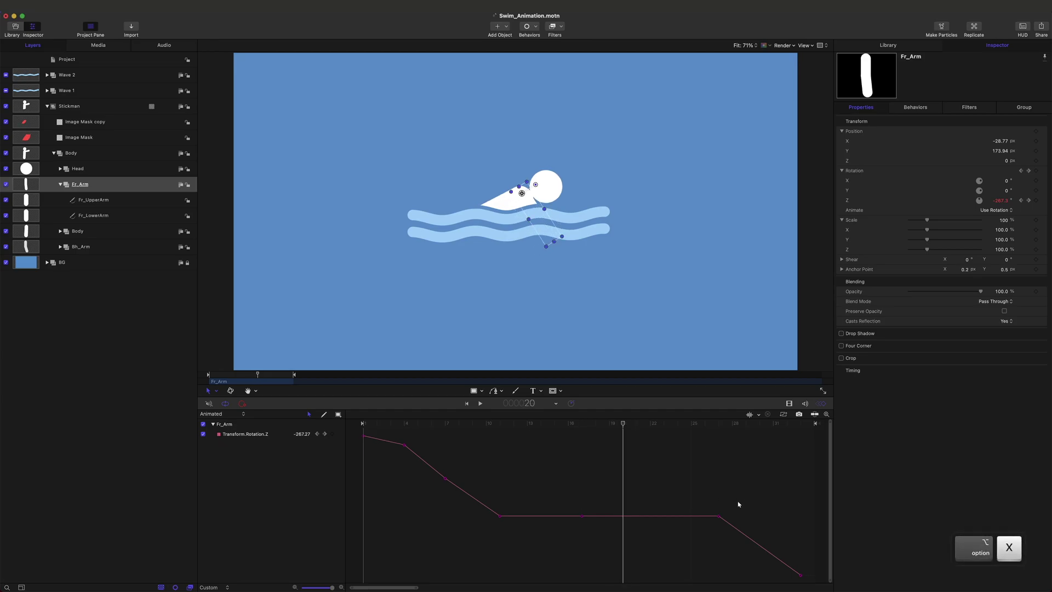
pyautogui.hotkey('alt', 'z')
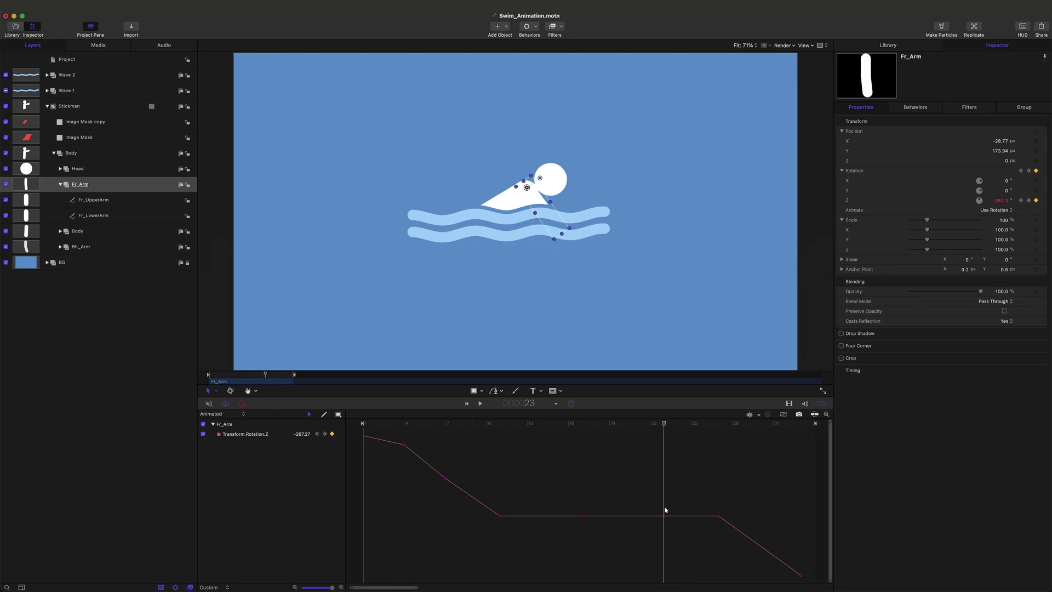
pyautogui.moveTo(665, 518); pyautogui.dragTo(663, 526)
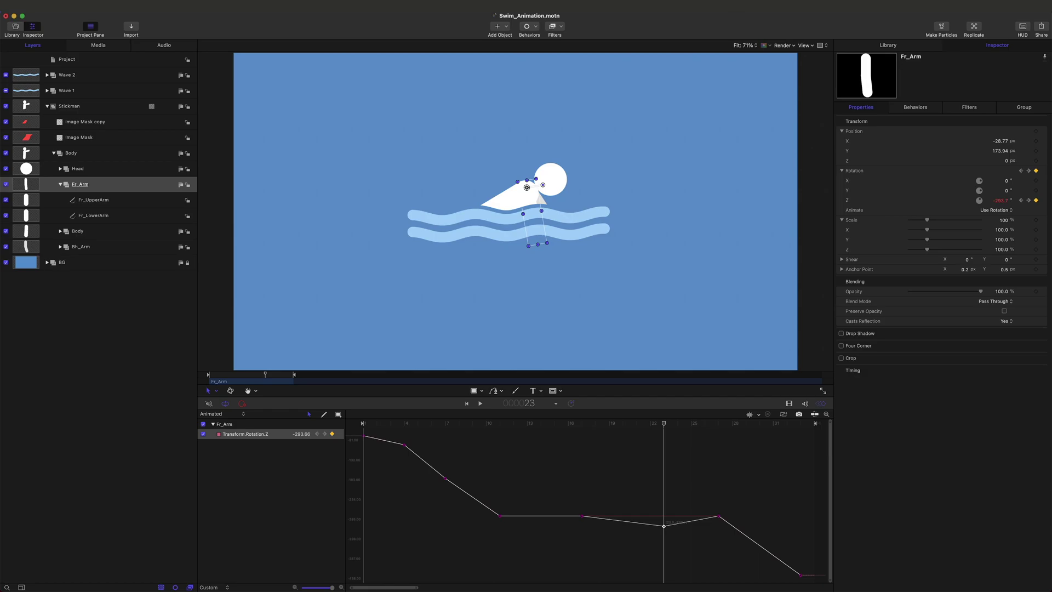
# - Try copying Fr_Arm's frame 23 Rotation Z keyframe onto frame 26, and undo it
pyautogui.click(709, 511)
pyautogui.press('x')
pyautogui.click(663, 527)
pyautogui.press('super+c')
pyautogui.press('super+v')
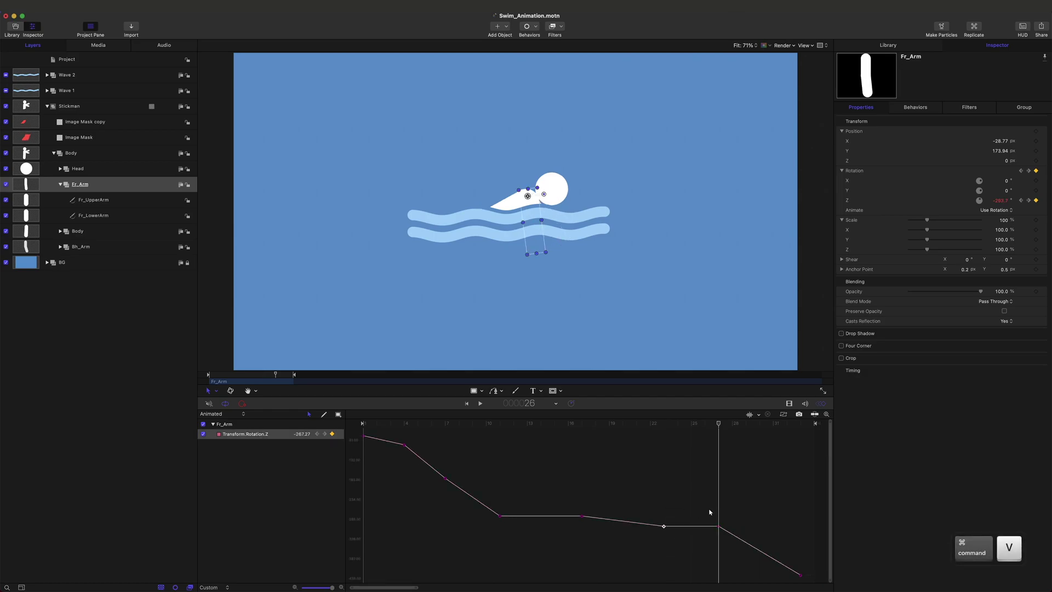
pyautogui.press('super+z')
# - Return to frame 1 and save the project
pyautogui.press('Home')
pyautogui.press('super+s')
pyautogui.click(101, 241)
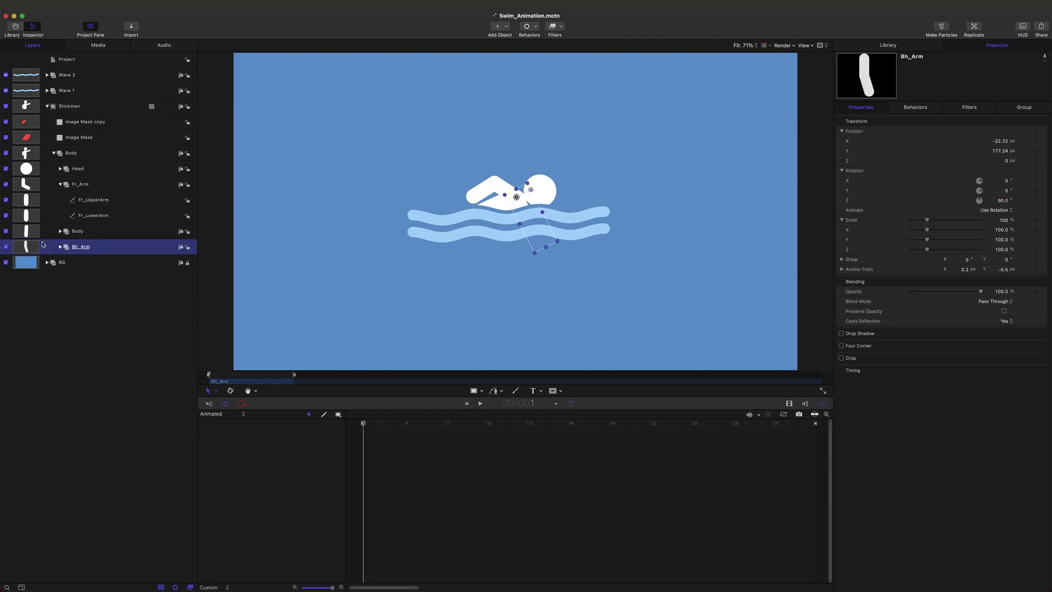
# - Copy Fr_Arm's Rotation Z keyframes from frame 17 to the end and paste them on Bh_Arm at frame 1
pyautogui.click(93, 187)
pyautogui.press('x')
pyautogui.click(585, 427)
pyautogui.click(585, 427)
pyautogui.moveTo(567, 457); pyautogui.dragTo(802, 584)
pyautogui.press('super+c')
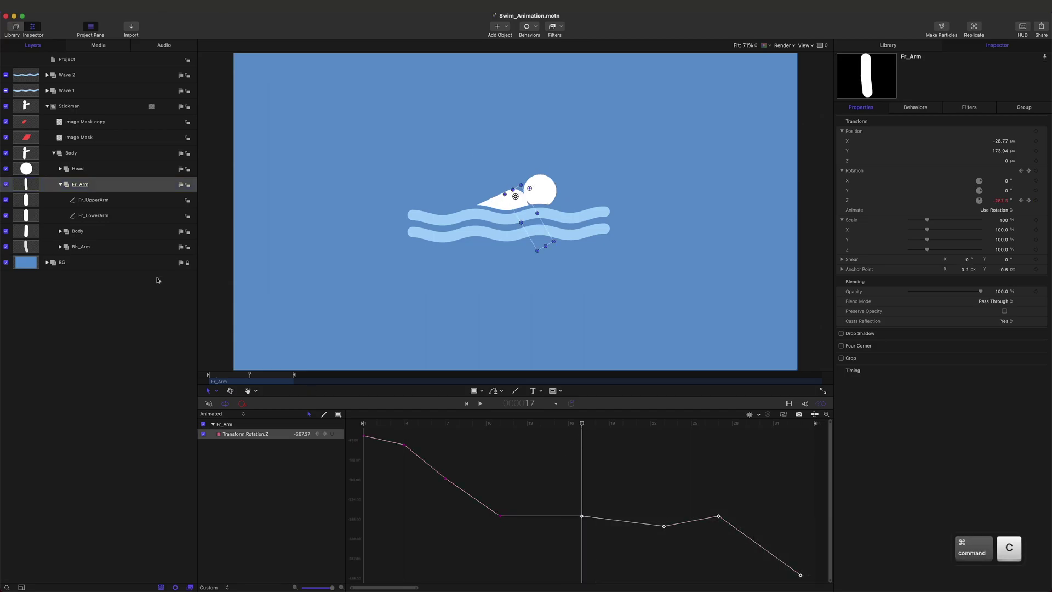
pyautogui.click(104, 247)
pyautogui.press('Home')
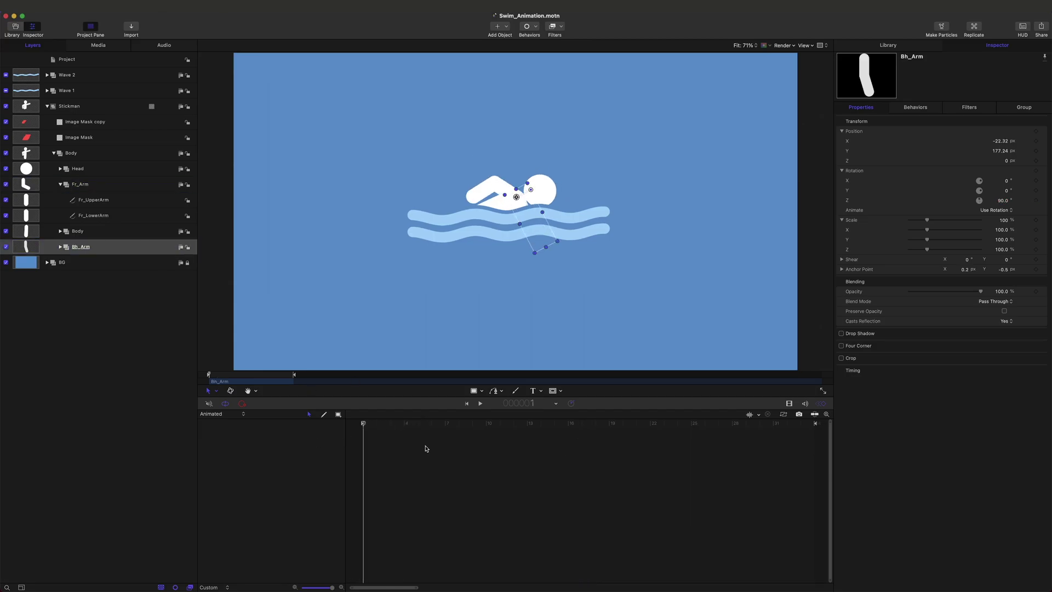
pyautogui.press('super+v')
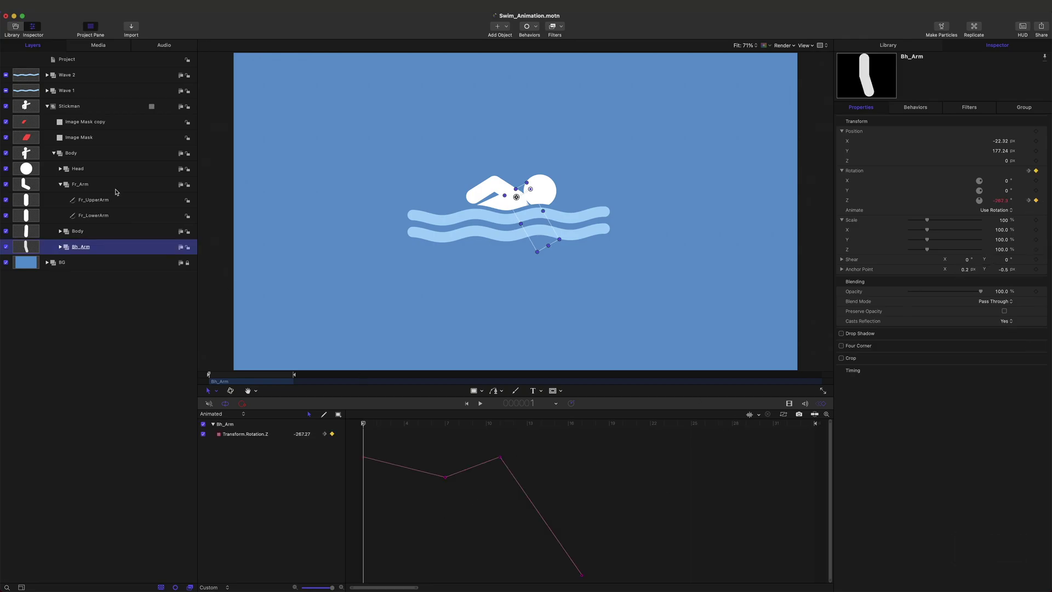
# - Copy Fr_LowerArm's Rotation Z keyframes from frame 17 to the end and paste them on Bh_LowerArm at frame 1
pyautogui.click(92, 219)
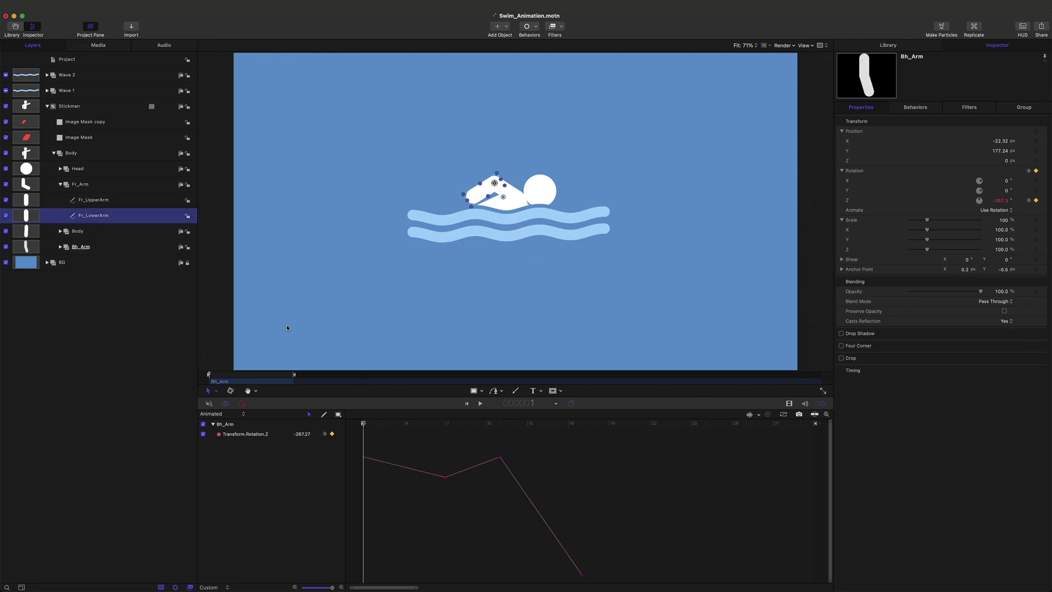
pyautogui.click(60, 248)
pyautogui.moveTo(816, 448); pyautogui.dragTo(574, 590)
pyautogui.press('super+c')
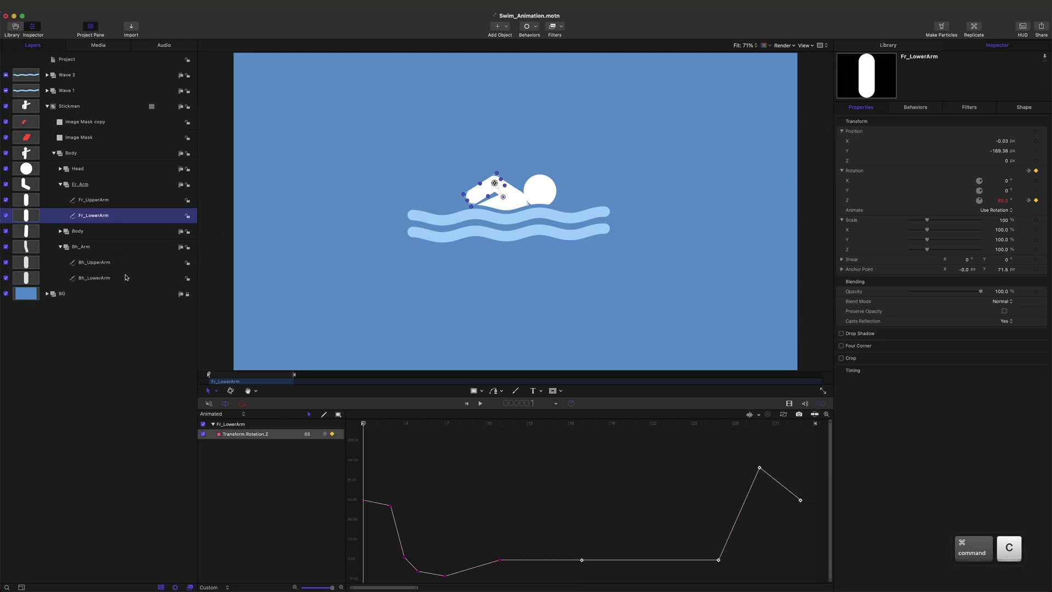
pyautogui.click(125, 277)
pyautogui.press('super+v')
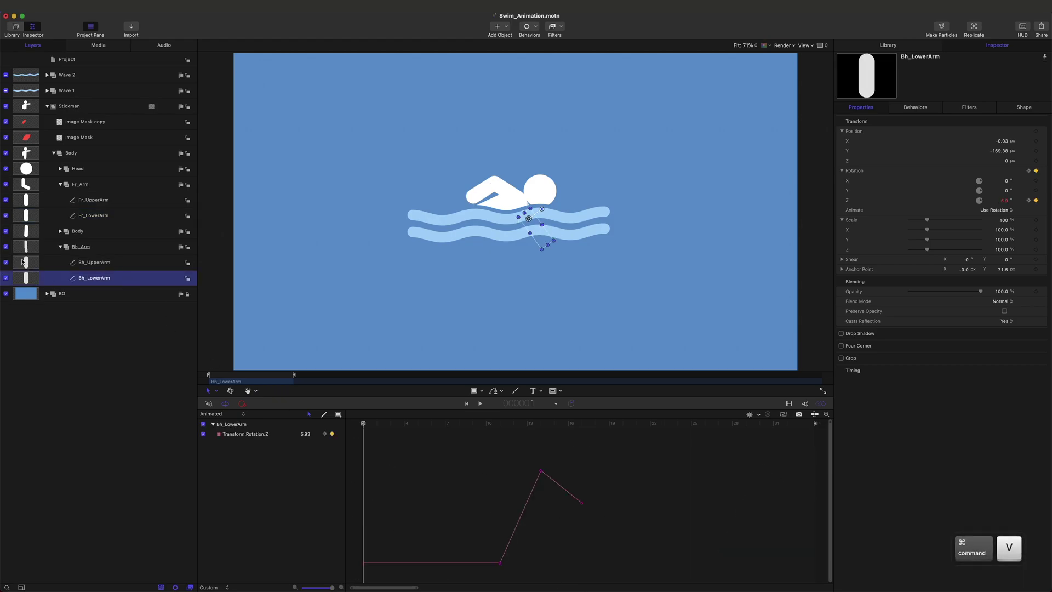
# - Copy Fr_Arm's Rotation Z keyframes from frames 1 to 17 and paste them on Bh_Arm starting at frame 17
pyautogui.click(93, 190)
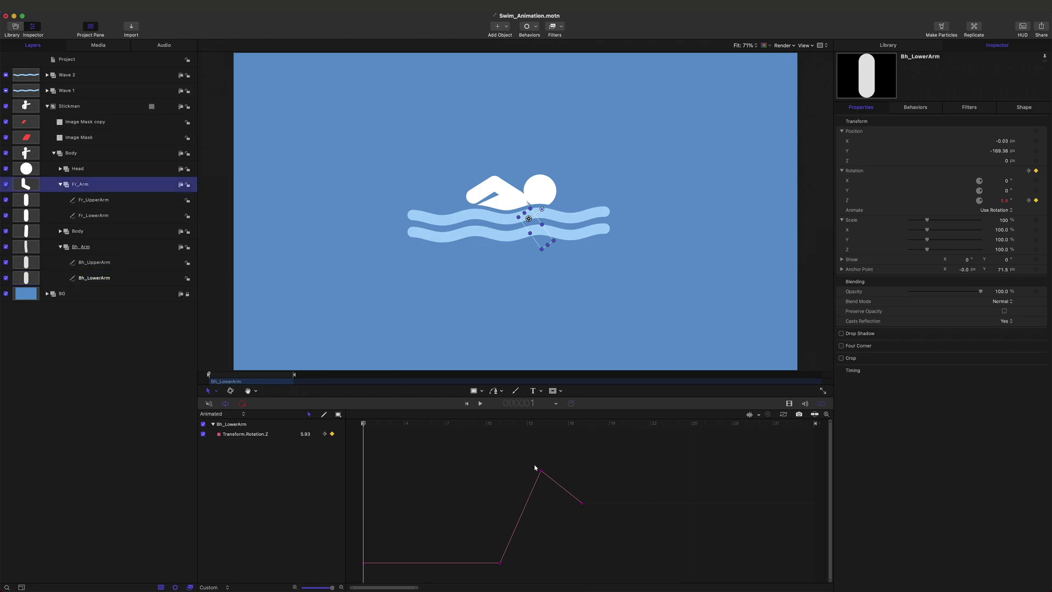
pyautogui.moveTo(605, 443); pyautogui.dragTo(345, 562)
pyautogui.press('super+c')
pyautogui.click(582, 423)
pyautogui.click(83, 247)
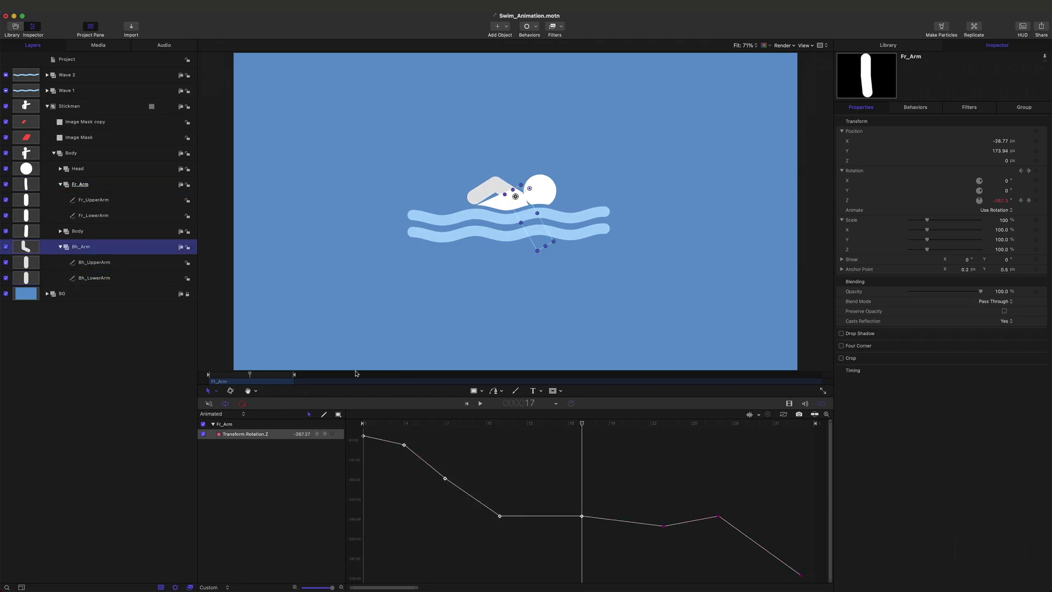
pyautogui.press('super+v')
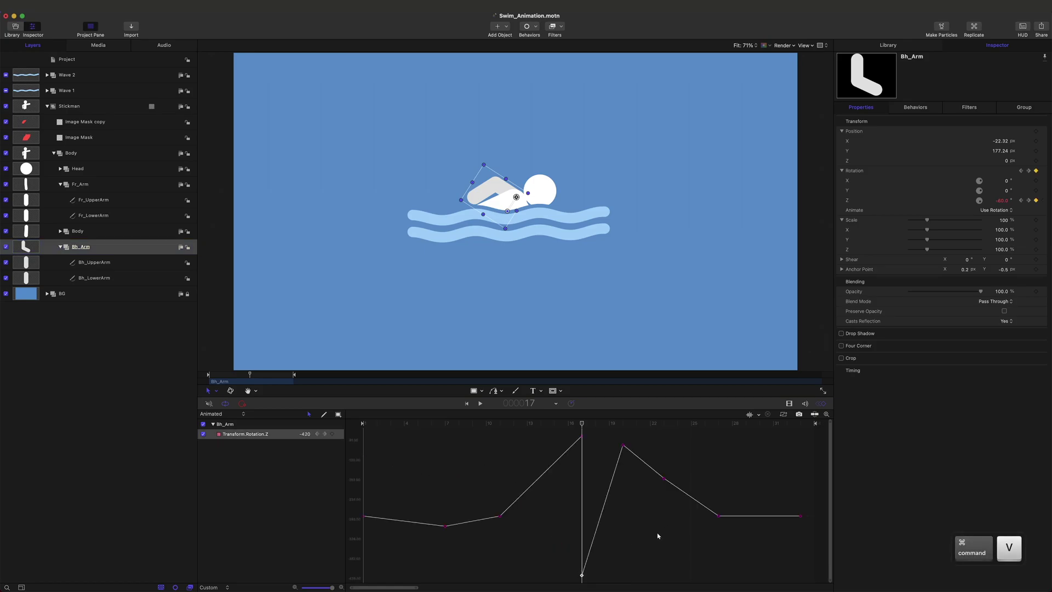
# - Delete the duplicate -60 degree Rotation Z keyframe from Bh_Arm on frame 17
pyautogui.click(658, 536)
pyautogui.press('z')
pyautogui.press('z')
pyautogui.press('z')
pyautogui.press('Right')
pyautogui.press('Right')
pyautogui.press('Right')
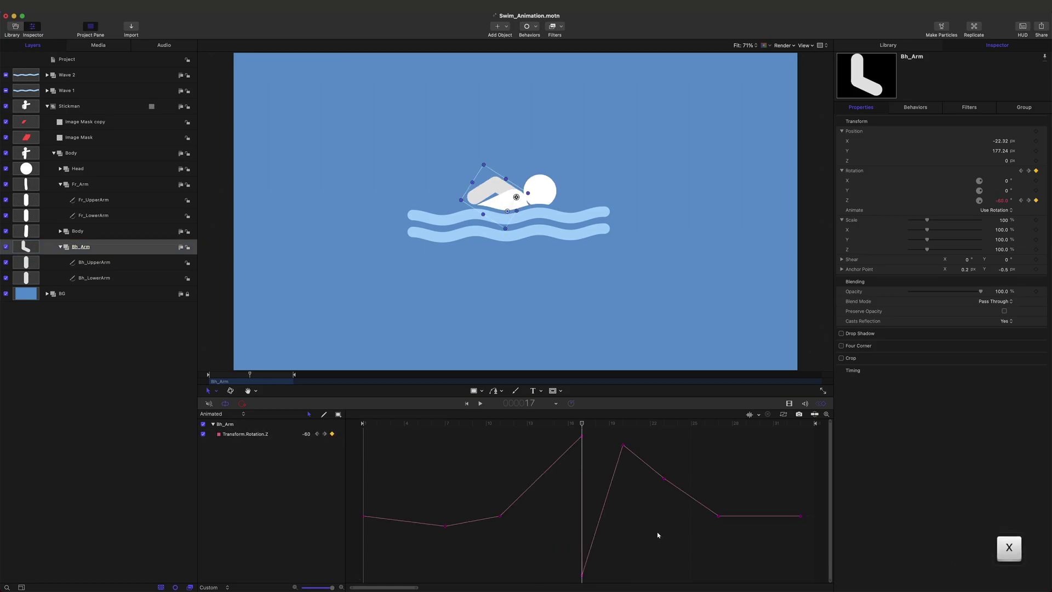
pyautogui.click(591, 453)
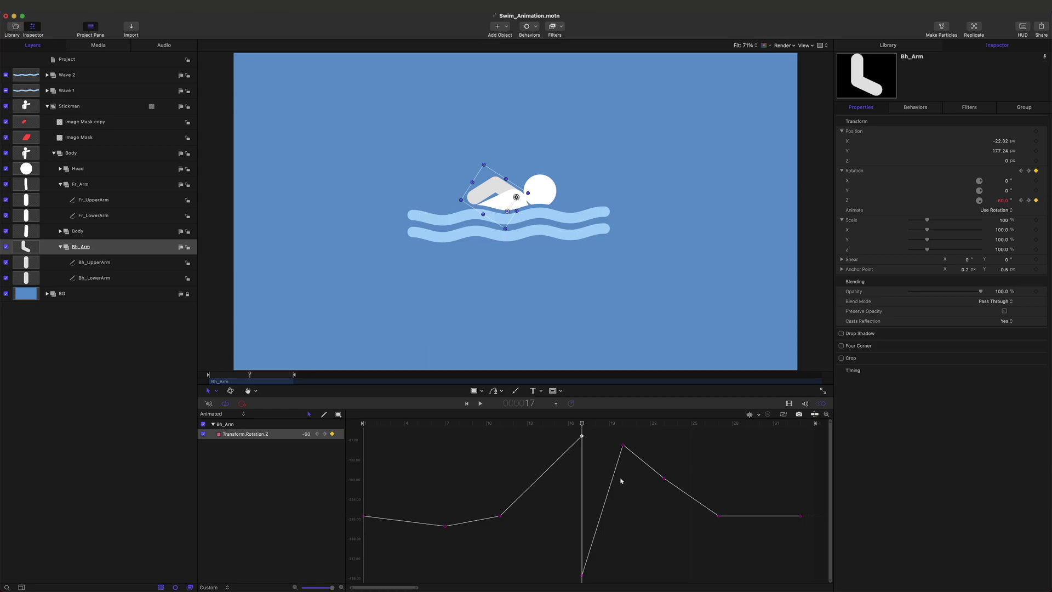
pyautogui.press('Delete')
# - Lower Bh_Arm's Rotation Z keyframe on frame 11 so the curve descends steadily between frames 7 and 17
pyautogui.moveTo(503, 438); pyautogui.dragTo(509, 465)
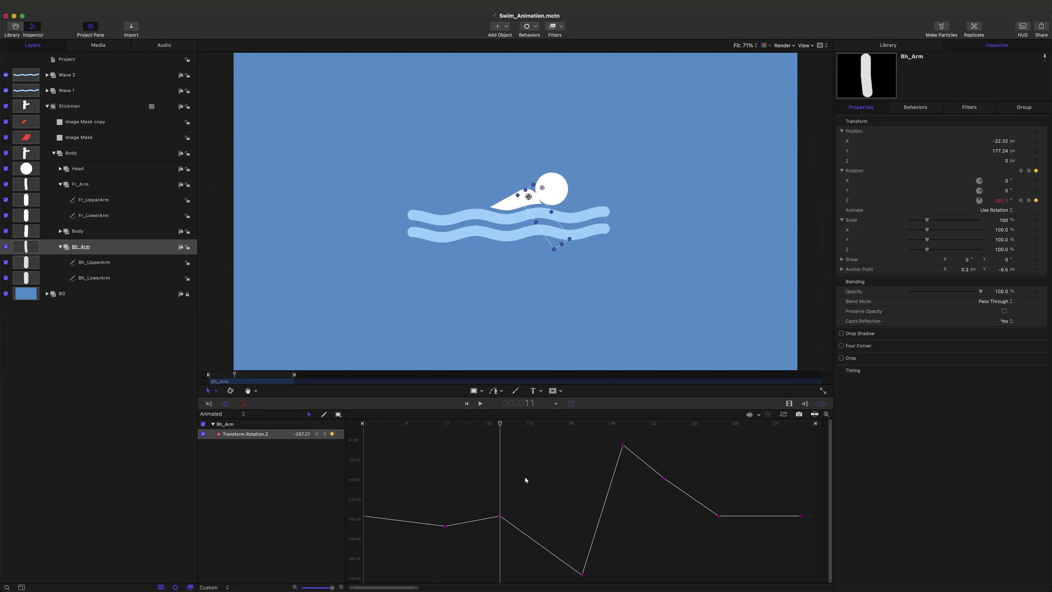
pyautogui.moveTo(501, 516); pyautogui.dragTo(500, 552)
pyautogui.moveTo(556, 521); pyautogui.dragTo(672, 498)
# - Set Bh_Arm's Rotation Z keyframe on frame 20 to -440 degrees
pyautogui.press('z')
pyautogui.moveTo(586, 424); pyautogui.dragTo(615, 427)
pyautogui.press('x')
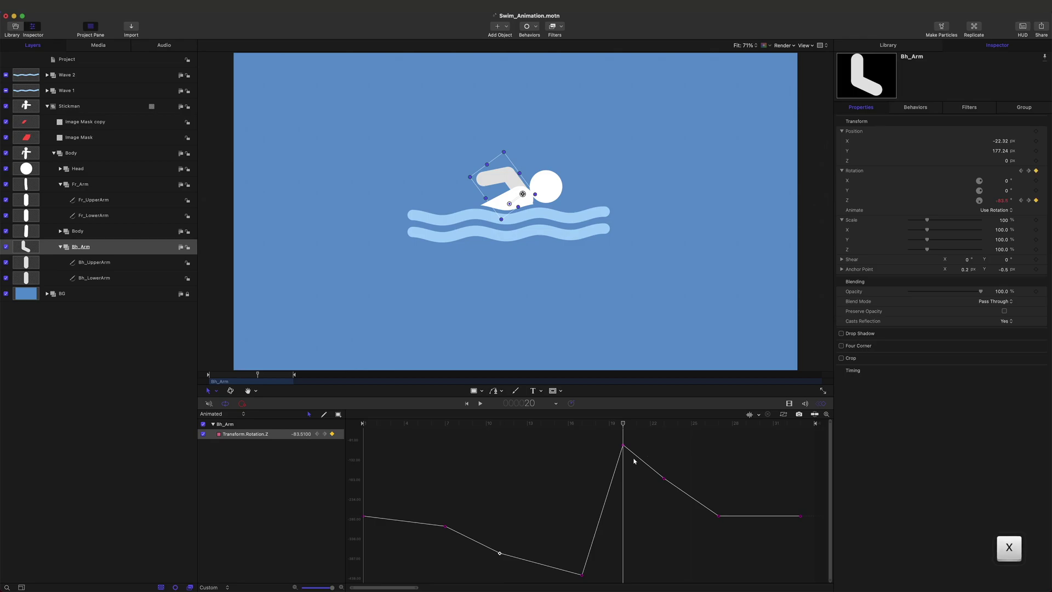
pyautogui.click(1002, 201)
pyautogui.write('-80')
pyautogui.press('Return')
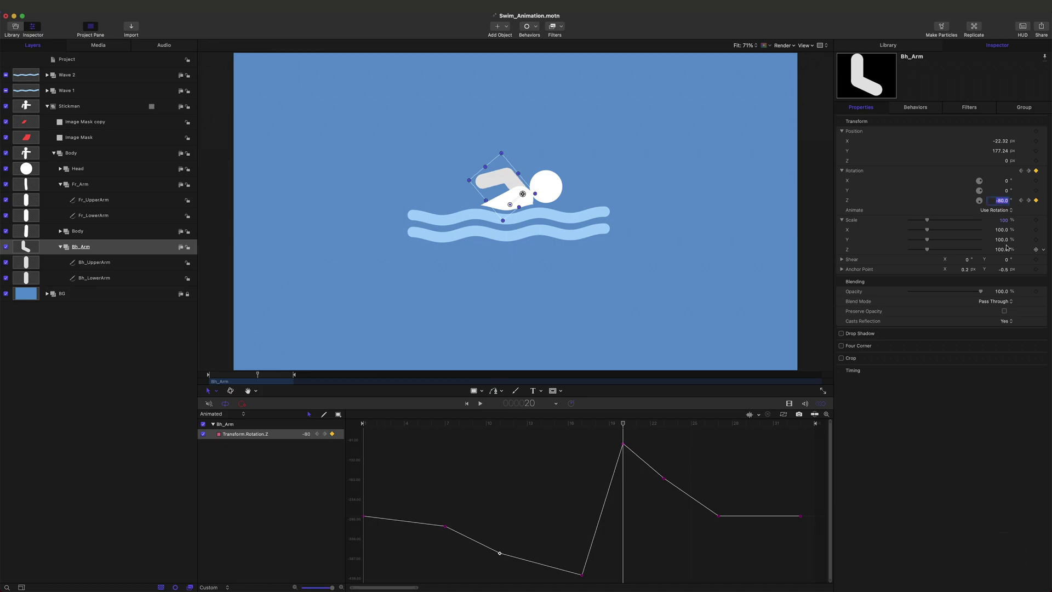
pyautogui.write('-440')
pyautogui.press('Return')
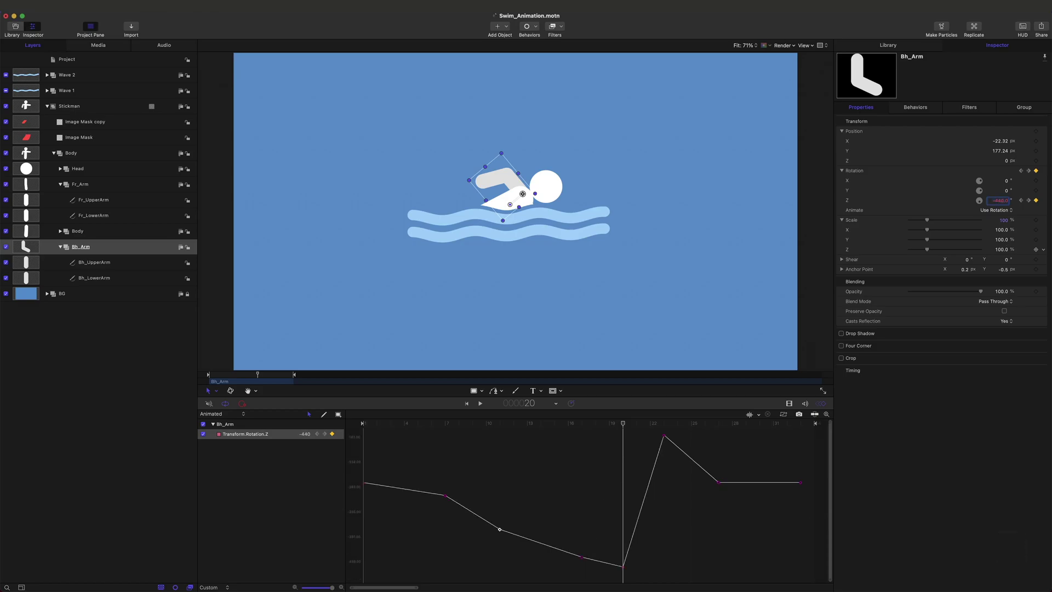
# - Go to frame 23 and step back through Bh_Arm's rotation to frame 14 to check the stroke
pyautogui.press('x')
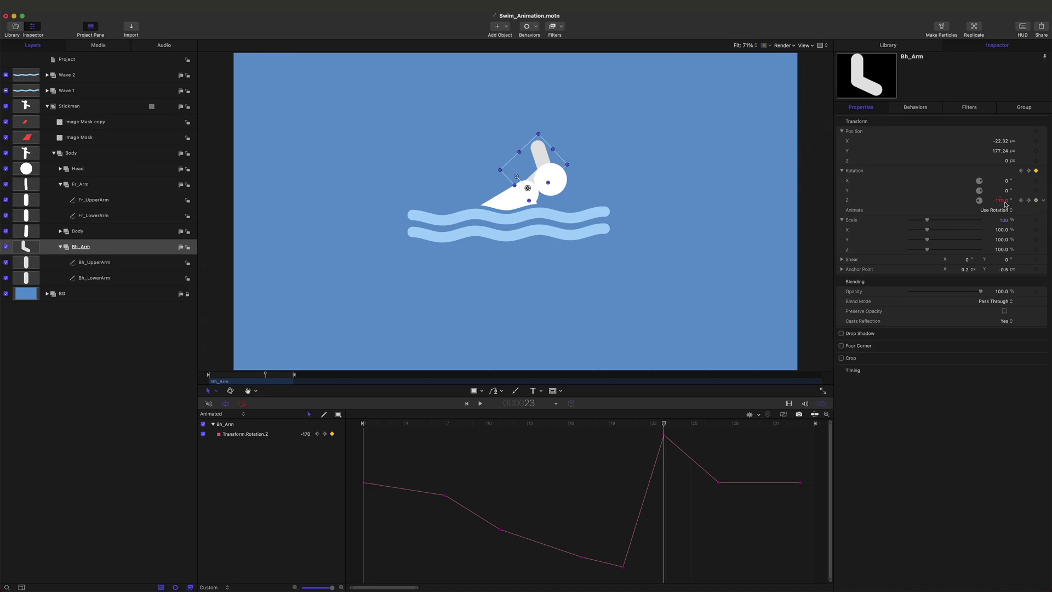
pyautogui.press('z')
pyautogui.press('z')
pyautogui.press('z')
pyautogui.press('z')
pyautogui.press('z')
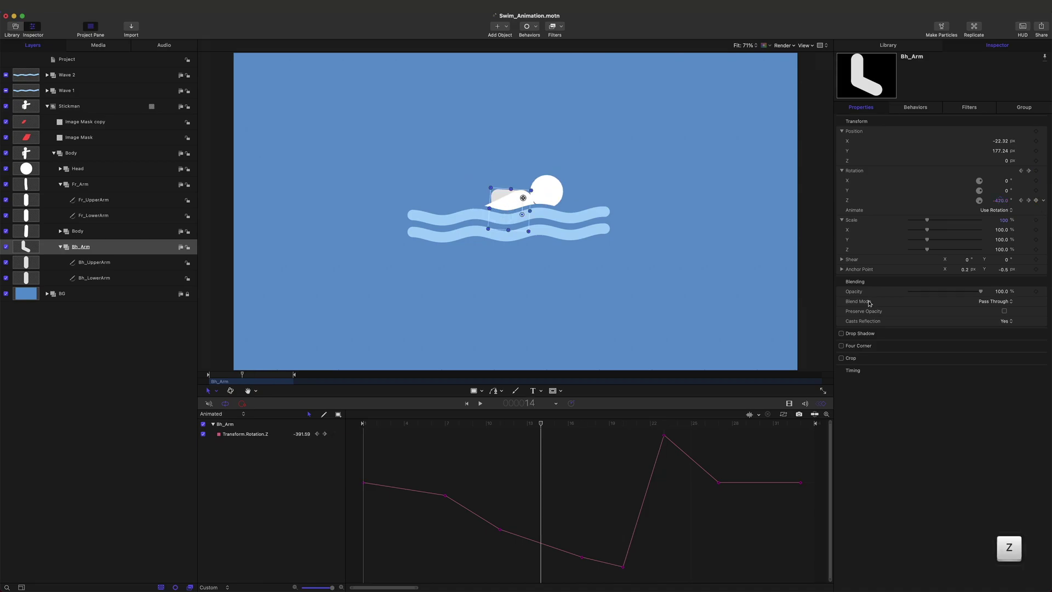
# - Set Bh_Arm's Rotation Z on frame 23 to -530 degrees
pyautogui.moveTo(364, 423); pyautogui.dragTo(665, 442)
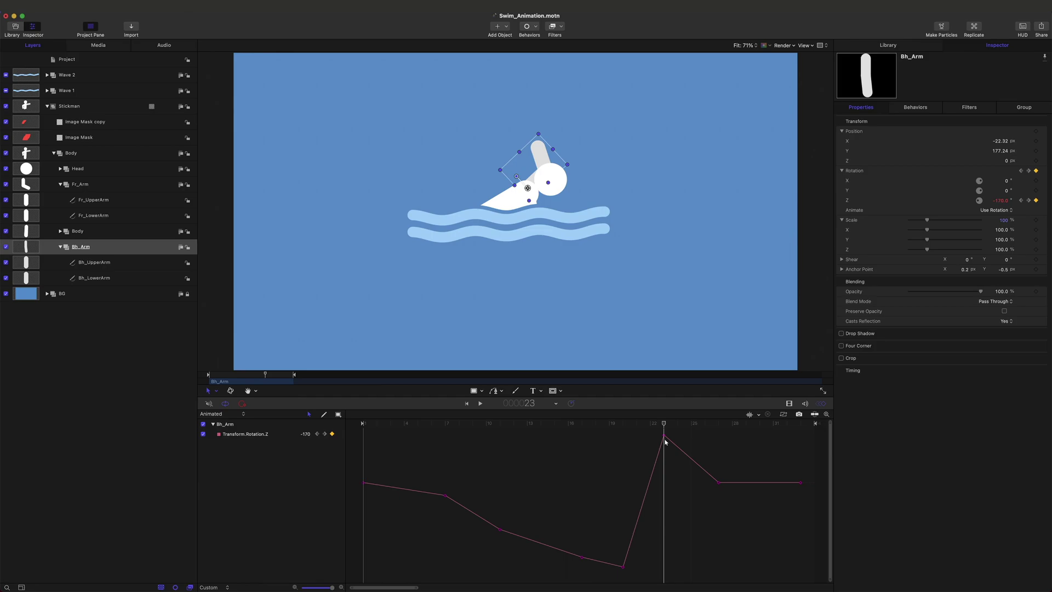
pyautogui.click(1000, 203)
pyautogui.write('-530')
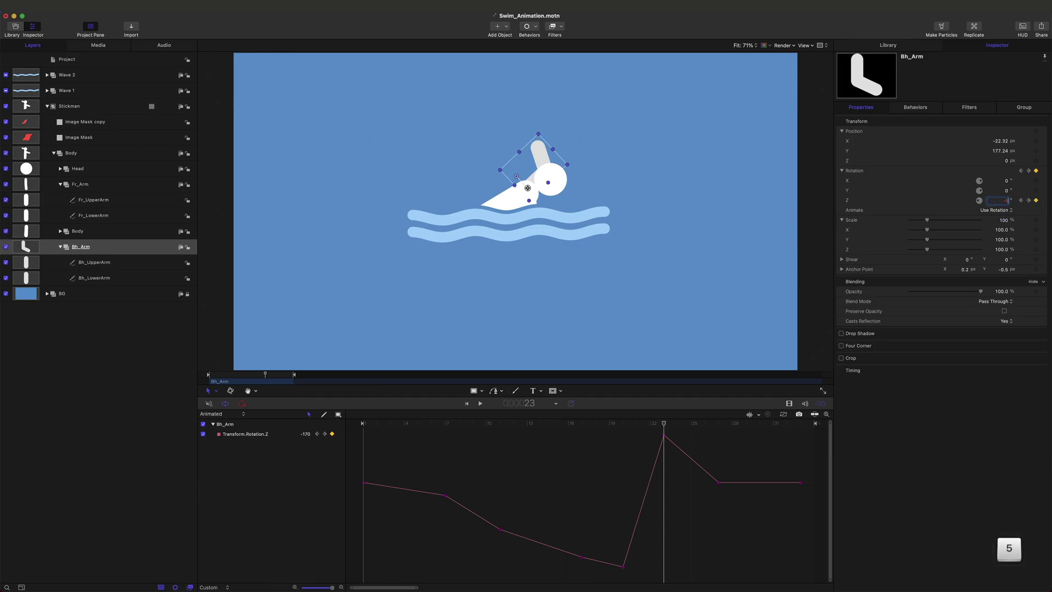
pyautogui.press('Return')
# - Lower Bh_Arm's Rotation Z keyframe on frame 27 so the curve keeps descending after frame 23
pyautogui.moveTo(675, 426); pyautogui.dragTo(718, 427)
pyautogui.moveTo(787, 424); pyautogui.dragTo(719, 591)
pyautogui.click(751, 560)
# - Set Bh_Arm's Rotation Z on frame 1 to 90 degrees
pyautogui.moveTo(719, 424); pyautogui.dragTo(353, 426)
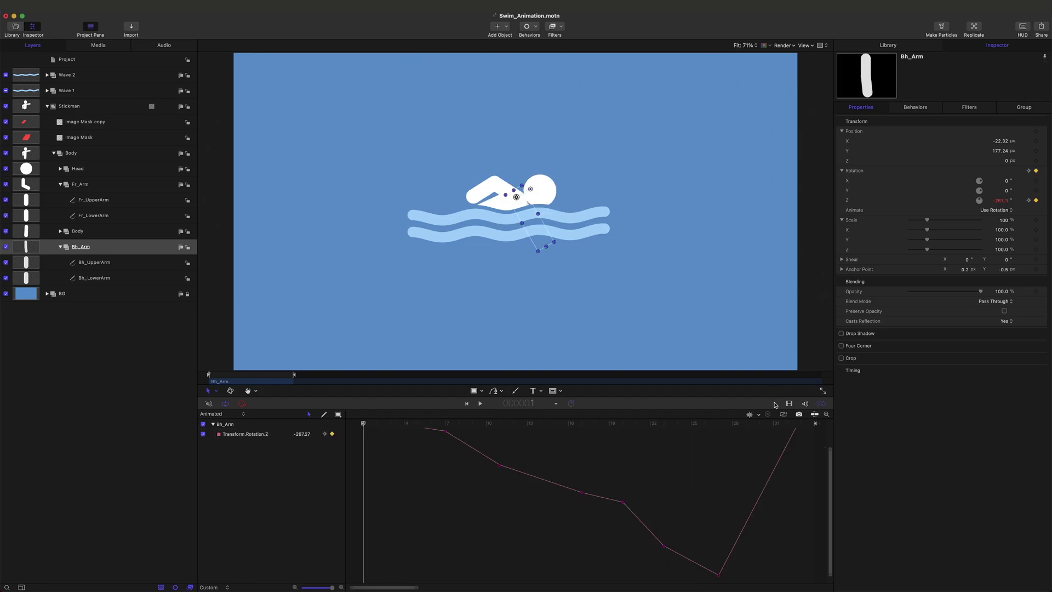
pyautogui.moveTo(830, 449); pyautogui.dragTo(826, 402)
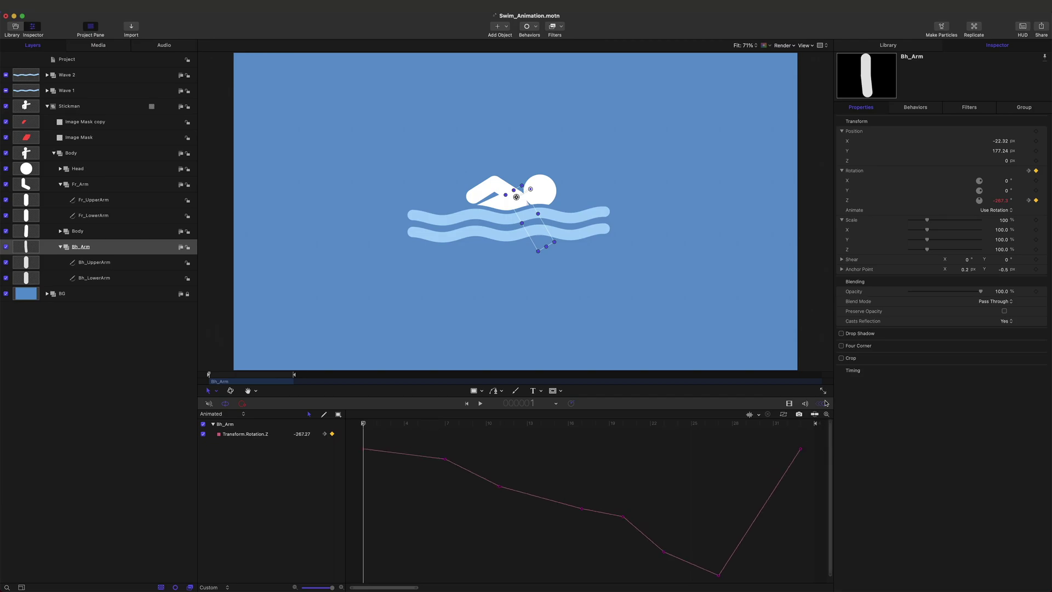
pyautogui.click(999, 201)
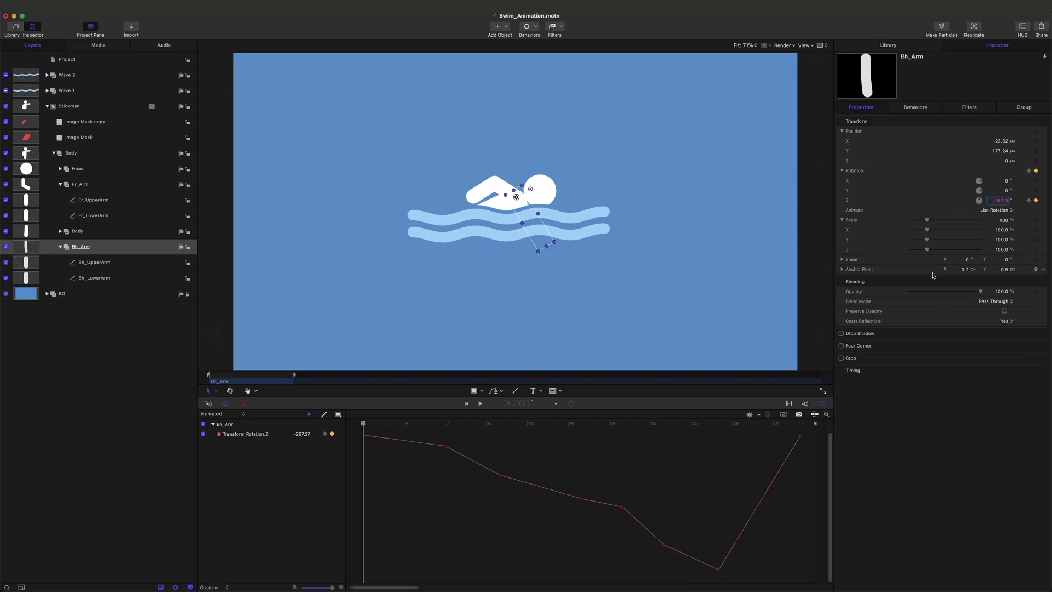
pyautogui.write('90')
pyautogui.press('Return')
# - Raise Bh_Arm's Rotation Z keyframes from frame 7 to frame 33 together so the curve continues smoothly from frame 1
pyautogui.click(541, 424)
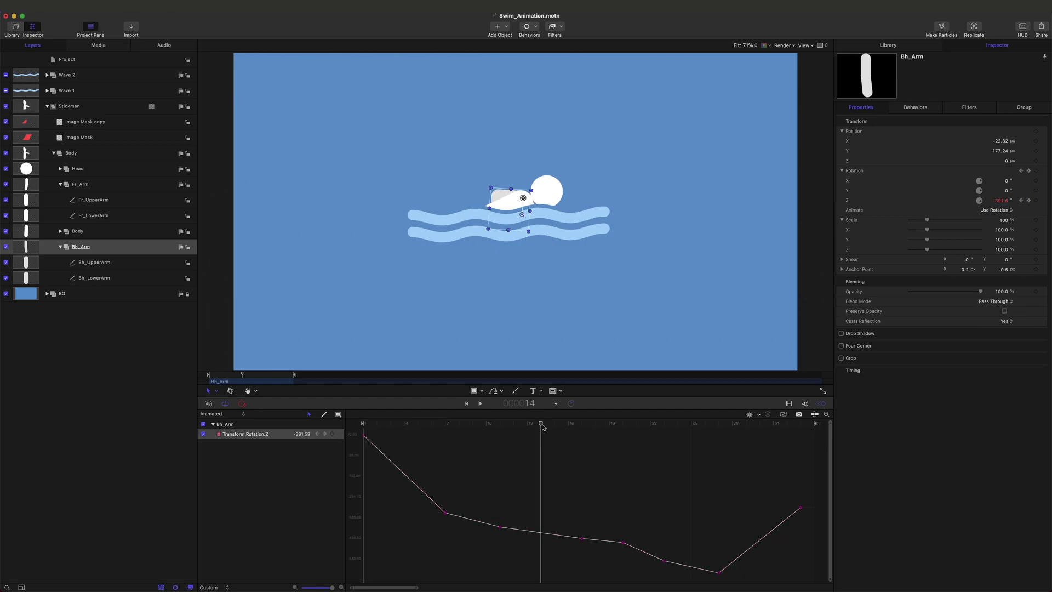
pyautogui.moveTo(809, 492); pyautogui.dragTo(413, 583)
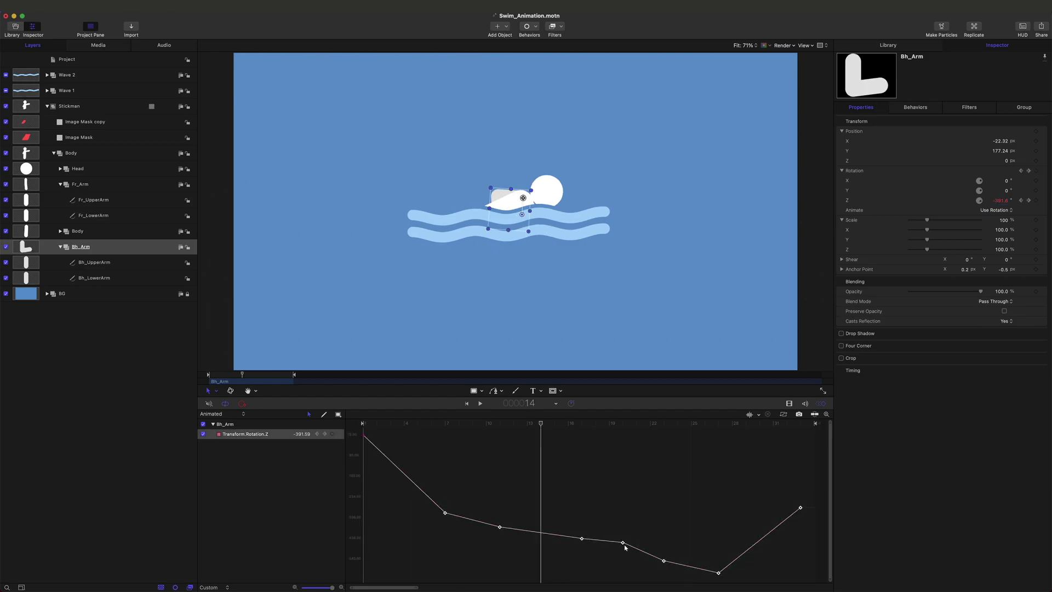
pyautogui.moveTo(623, 544); pyautogui.dragTo(624, 475)
pyautogui.click(423, 433)
# - Set Bh_Arm's Rotation Z on frame 33 to -450 degrees and delete the duplicate keyframe above it
pyautogui.moveTo(363, 424); pyautogui.dragTo(720, 479)
pyautogui.hotkey('shift', 'k')
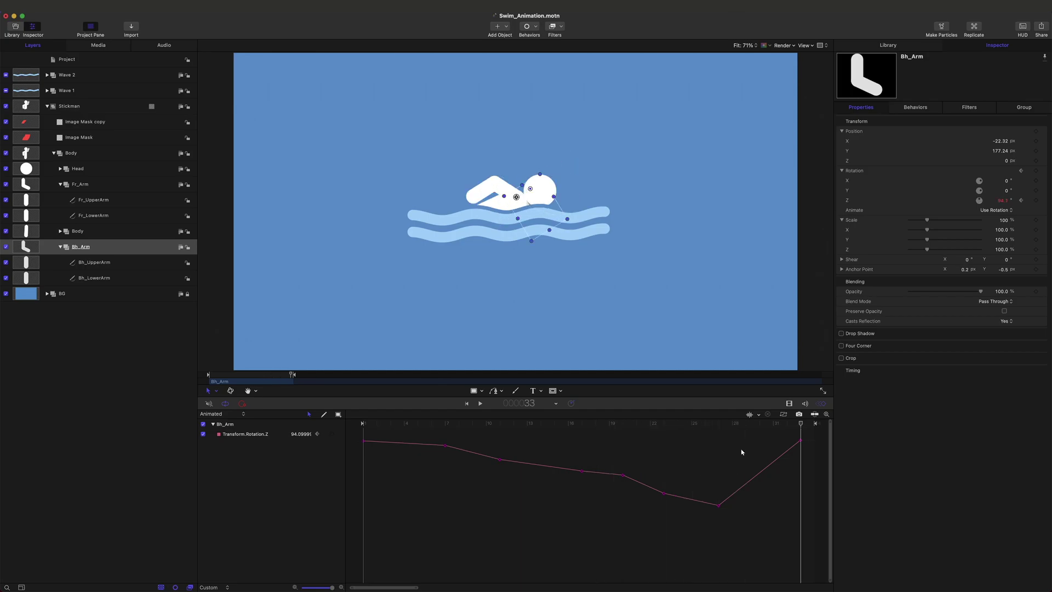
pyautogui.click(369, 444)
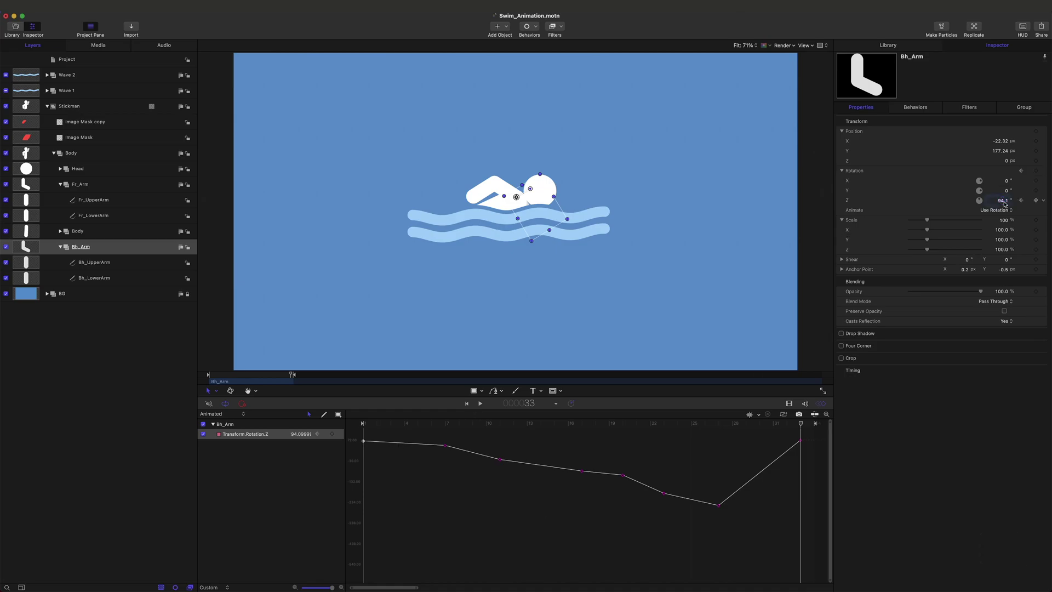
pyautogui.write('-')
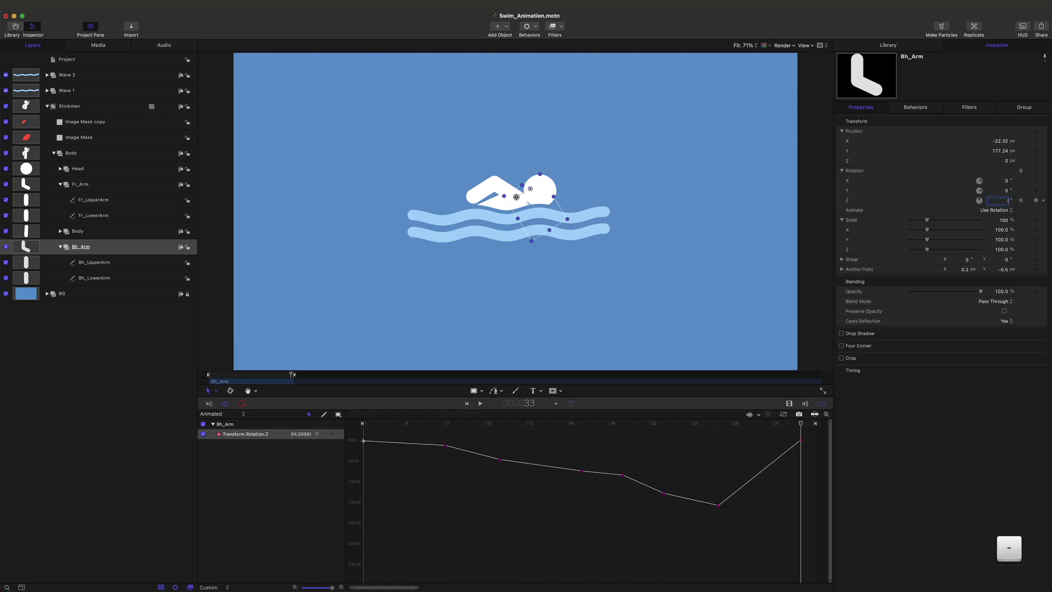
pyautogui.write('450')
pyautogui.press('Return')
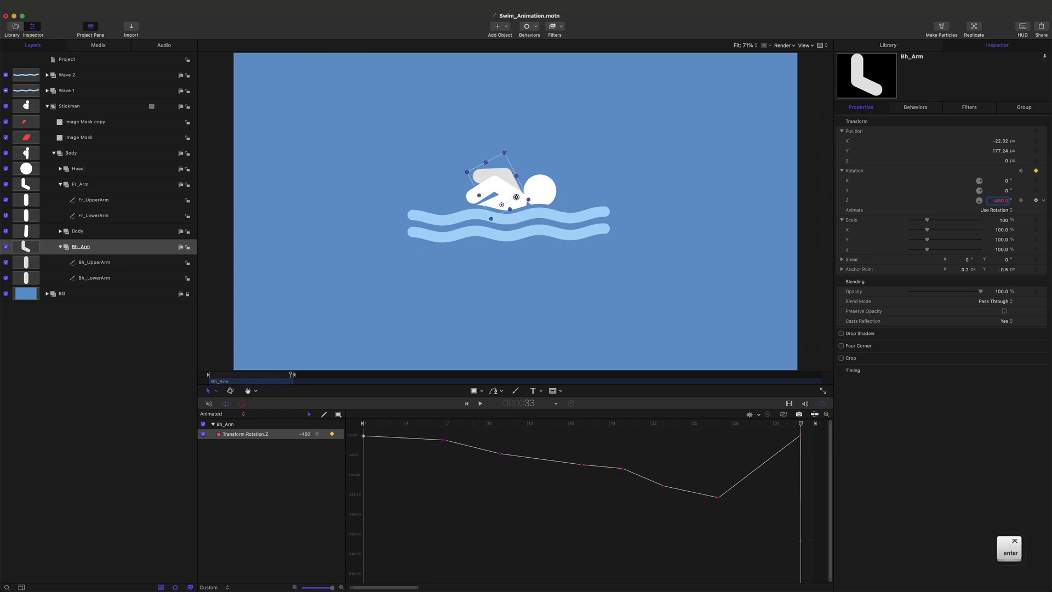
pyautogui.click(801, 436)
pyautogui.press('BackSpace')
# - Set Bh_Arm's Rotation Z on frame 33 to -270 degrees and save the project
pyautogui.moveTo(718, 430); pyautogui.dragTo(363, 451)
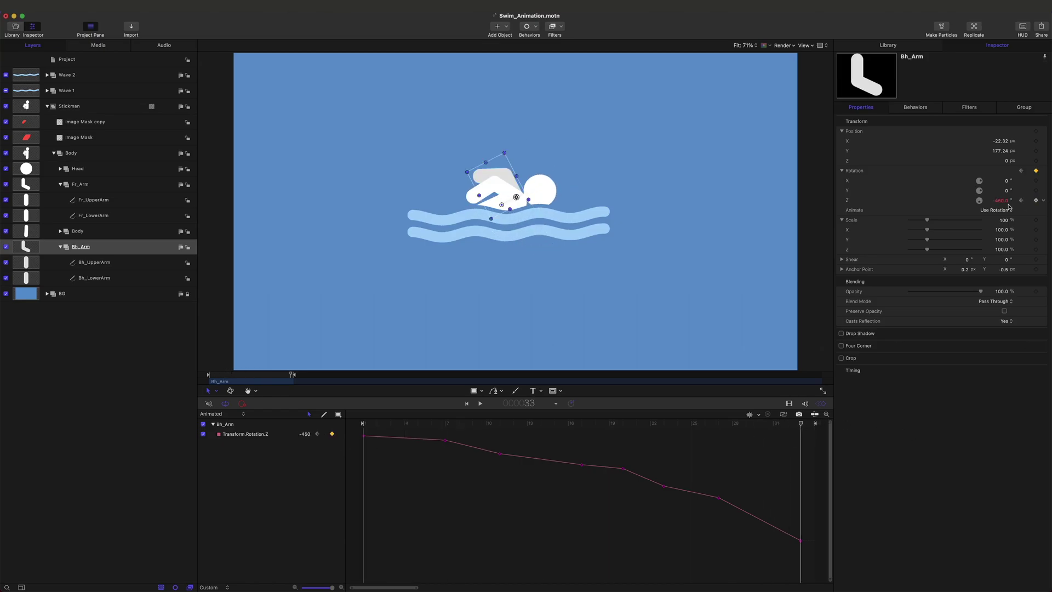
pyautogui.write('-270')
pyautogui.press('Return')
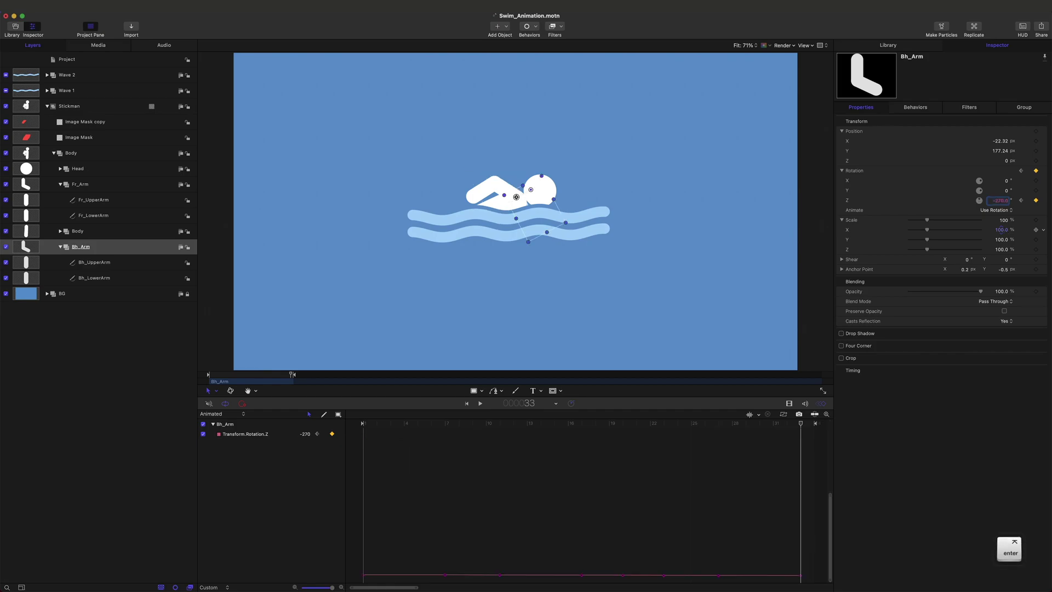
pyautogui.press('super+s')
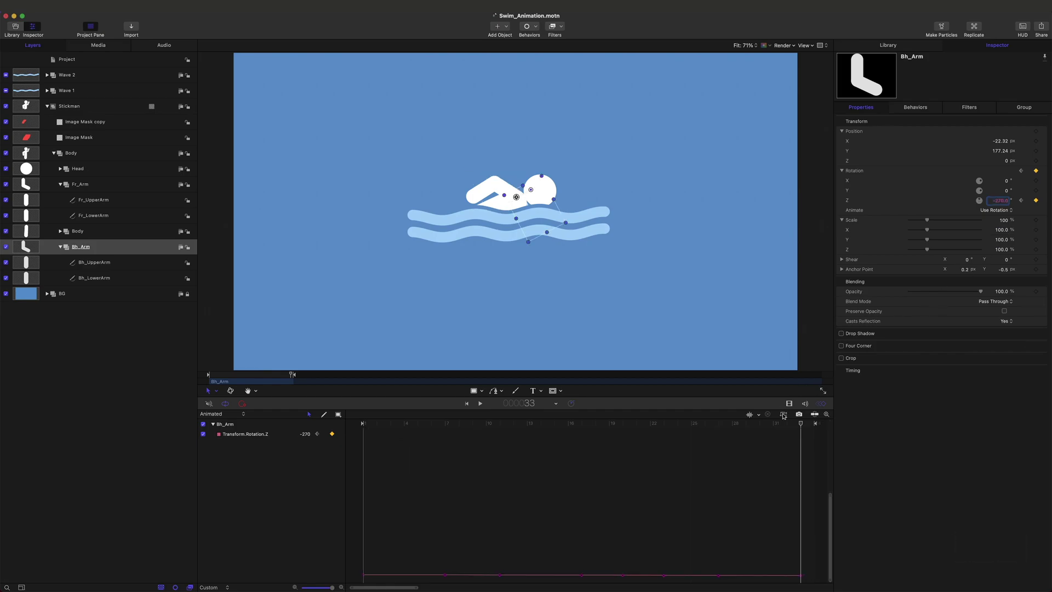
pyautogui.click(231, 458)
pyautogui.click(142, 253)
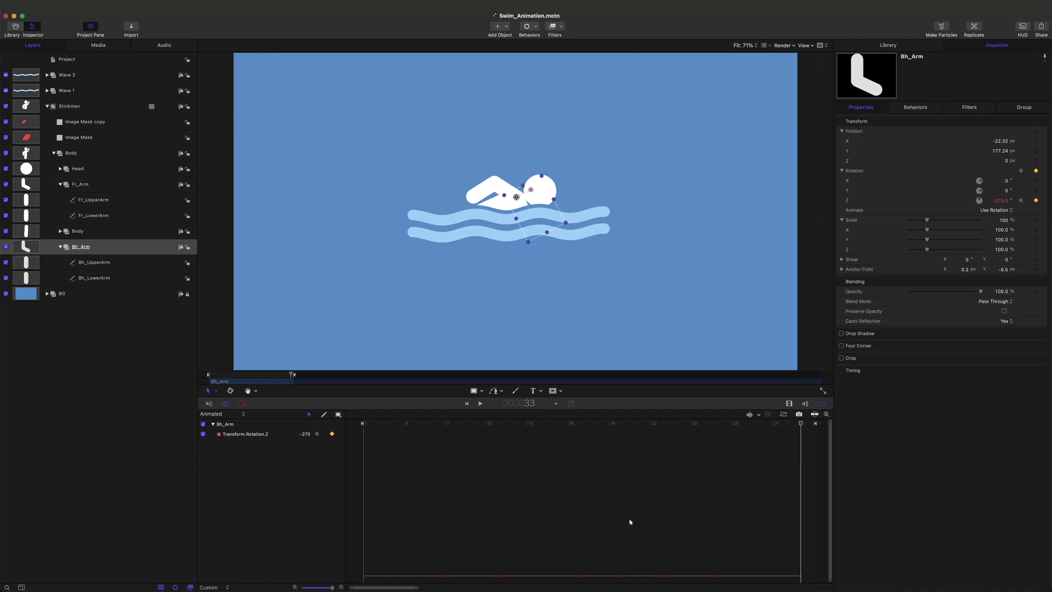
# - Delete Bh_Arm's Rotation Z keyframe on frame 33 and enter it again as -270 degrees
pyautogui.moveTo(765, 544); pyautogui.dragTo(814, 583)
pyautogui.press('Delete')
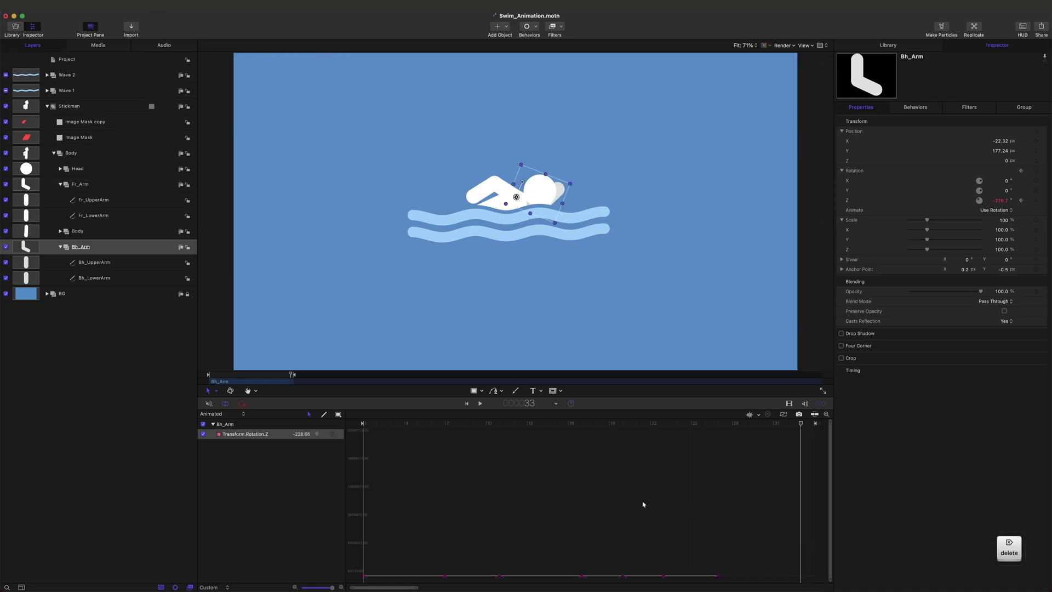
pyautogui.click(110, 316)
pyautogui.click(116, 247)
pyautogui.press('Down')
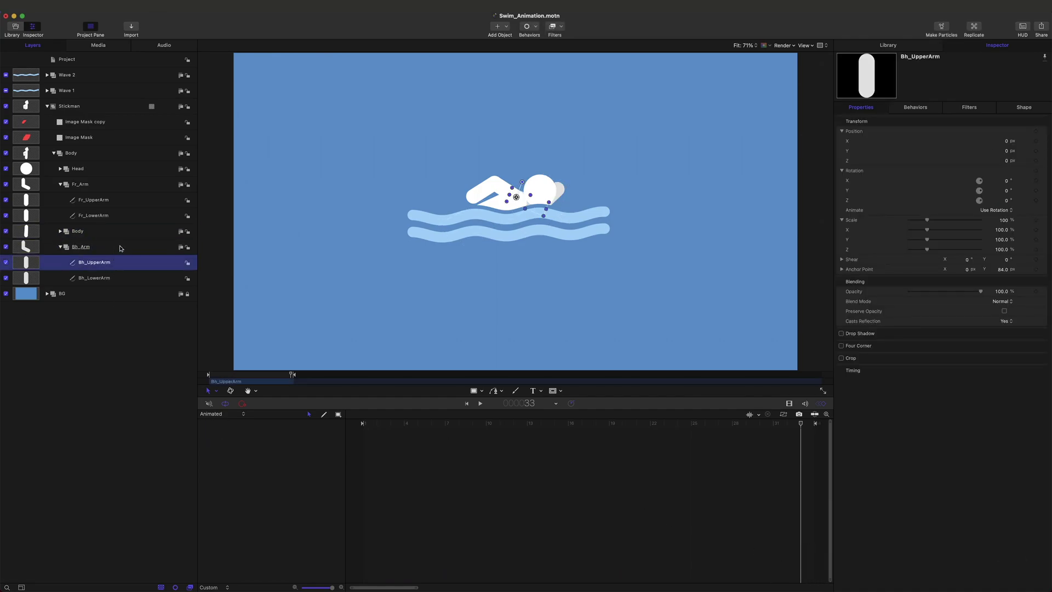
pyautogui.click(121, 247)
pyautogui.click(1008, 203)
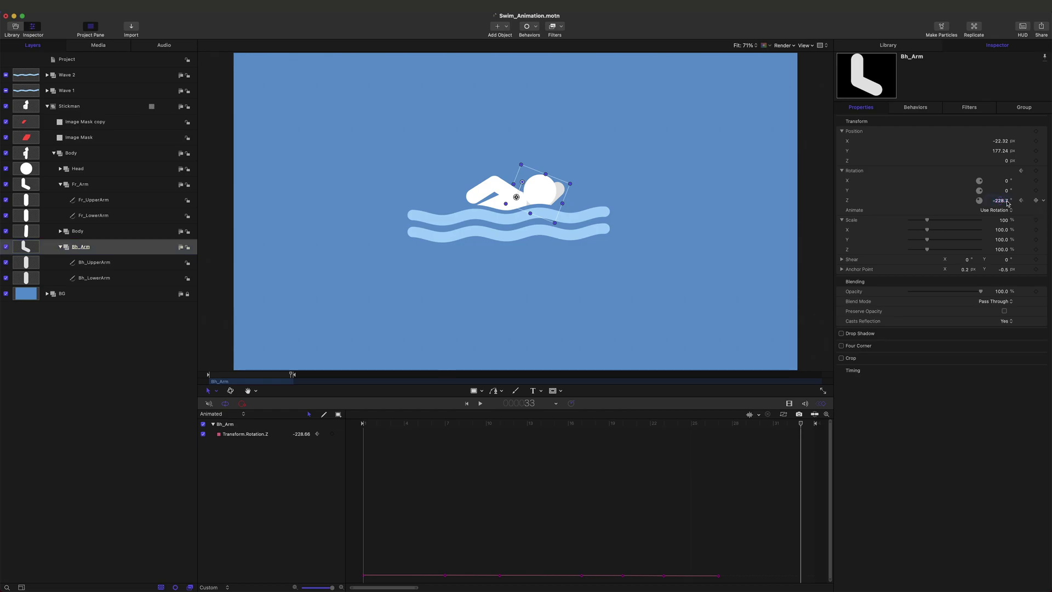
pyautogui.write('2')
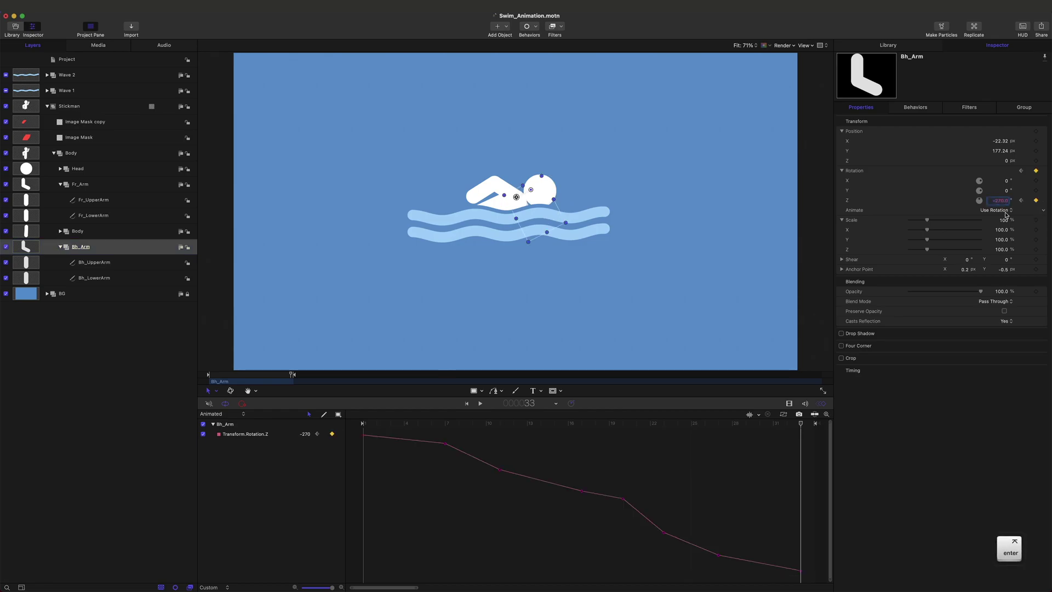
# - Play the swim loop to check Bh_Arm's full stroke, and save the project
pyautogui.press('space')
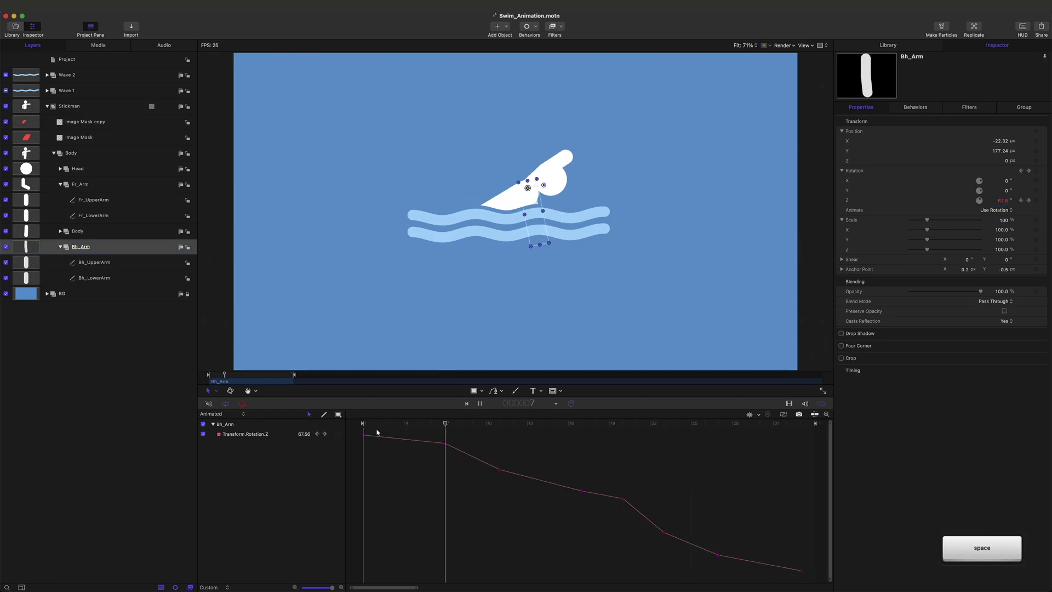
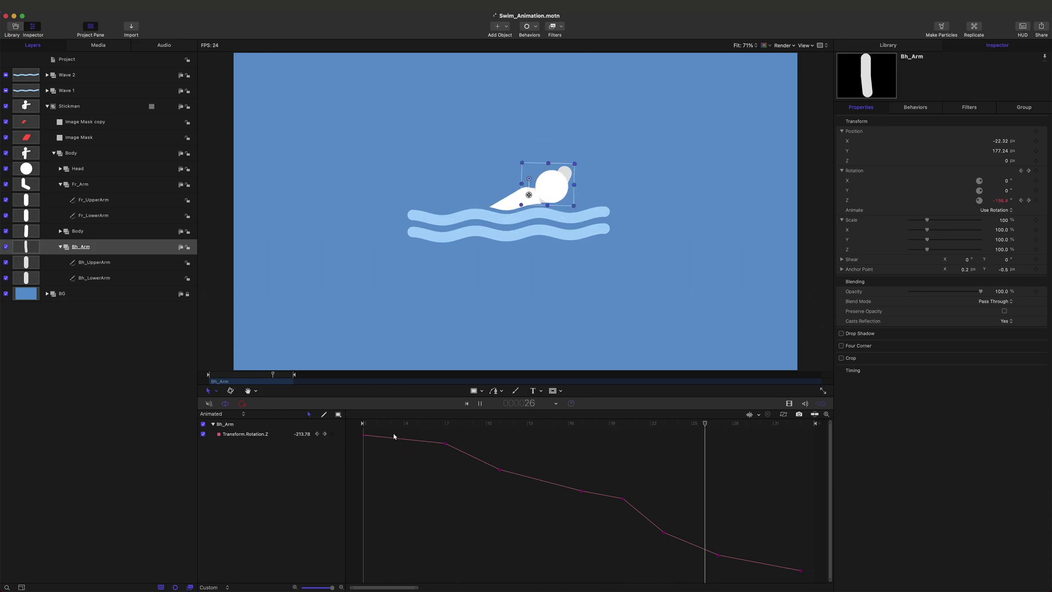
pyautogui.press('space')
pyautogui.press('super+s')
# - Isolate Stickman's Position Y curve, scale all its keyframes down vertically to soften the bobbing, and play the result
pyautogui.moveTo(380, 425); pyautogui.dragTo(359, 463)
pyautogui.click(101, 107)
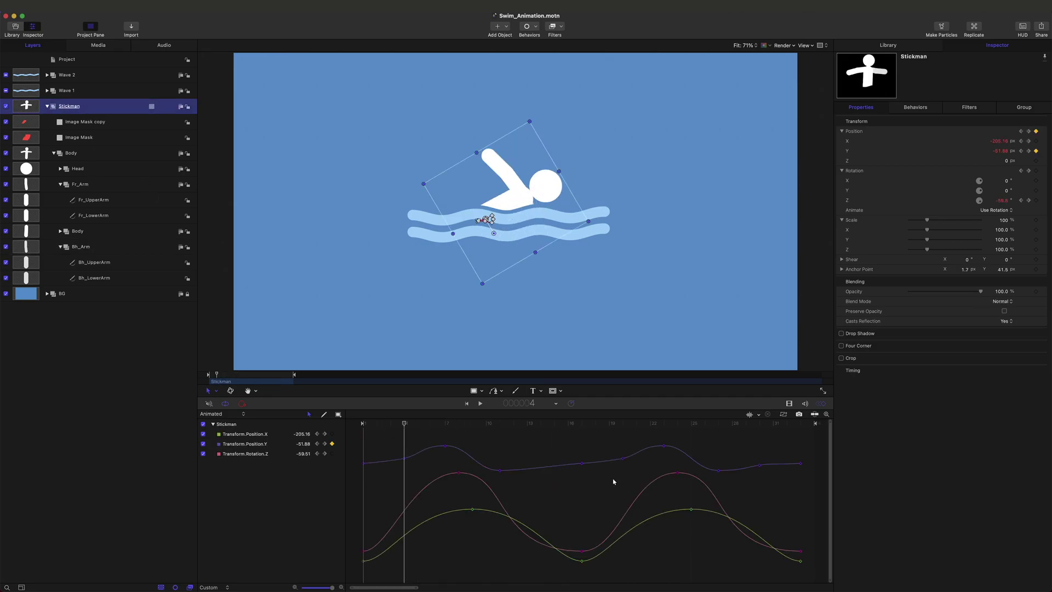
pyautogui.click(203, 434)
pyautogui.click(203, 453)
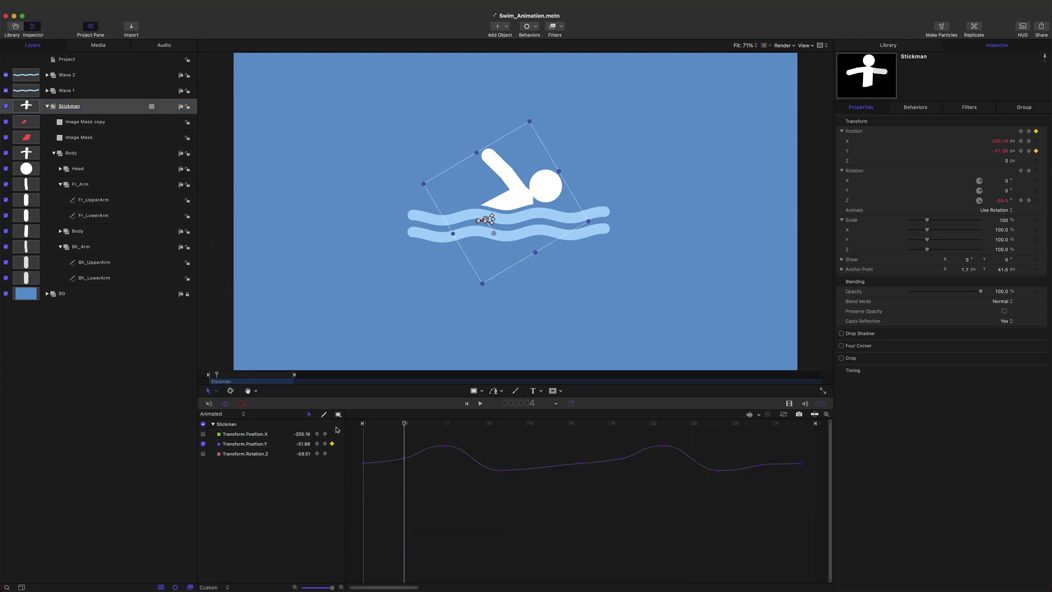
pyautogui.moveTo(807, 436); pyautogui.dragTo(348, 530)
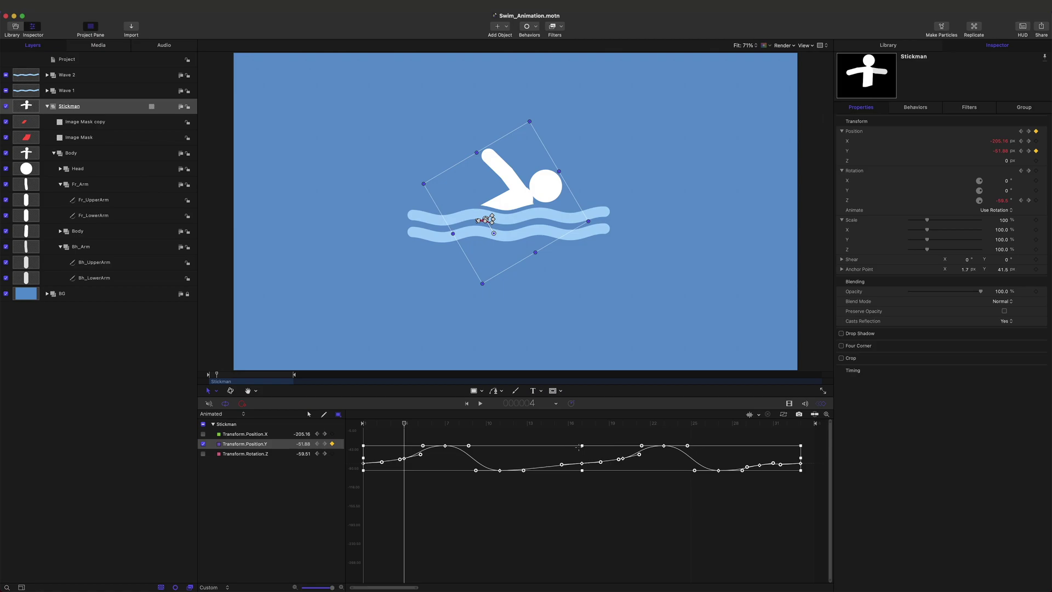
pyautogui.moveTo(582, 445); pyautogui.dragTo(582, 450)
pyautogui.press('space')
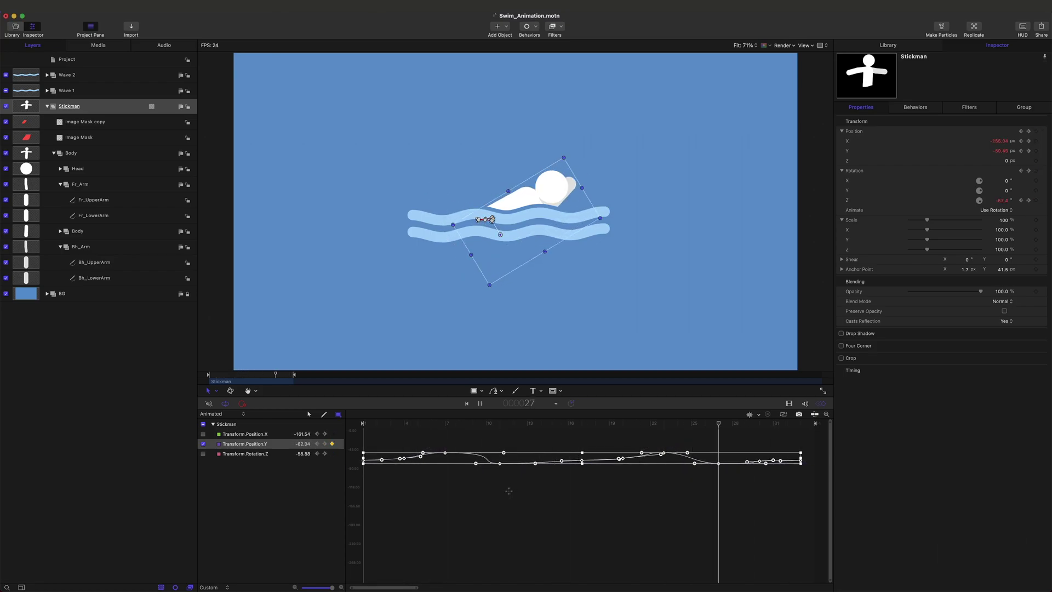
pyautogui.press('space')
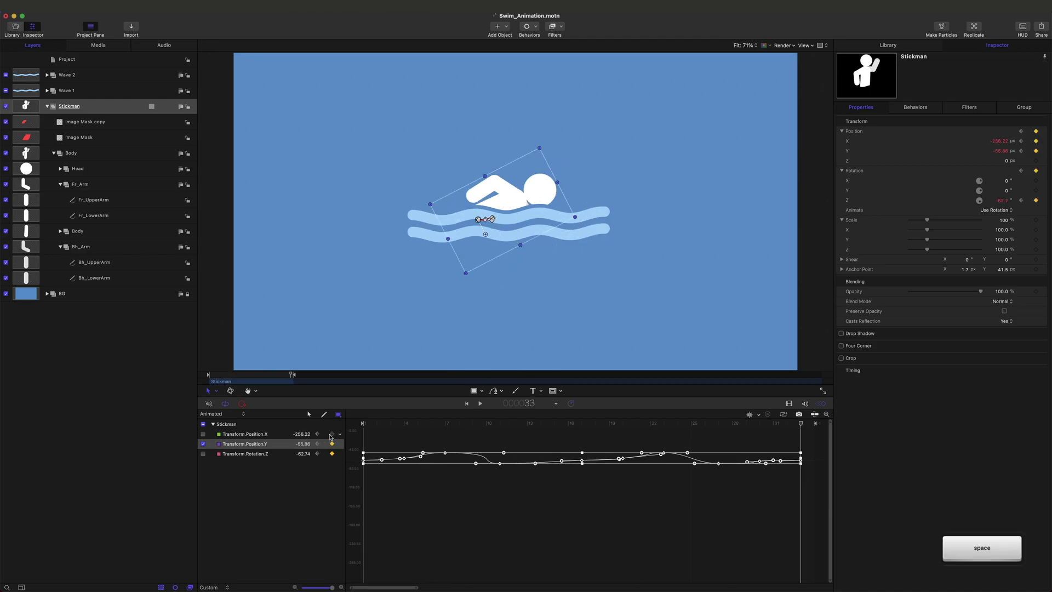
# - Show only Stickman's Rotation Z curve, lower its two peak keyframes on frames 8 and 24, preview the motion and save
pyautogui.click(204, 454)
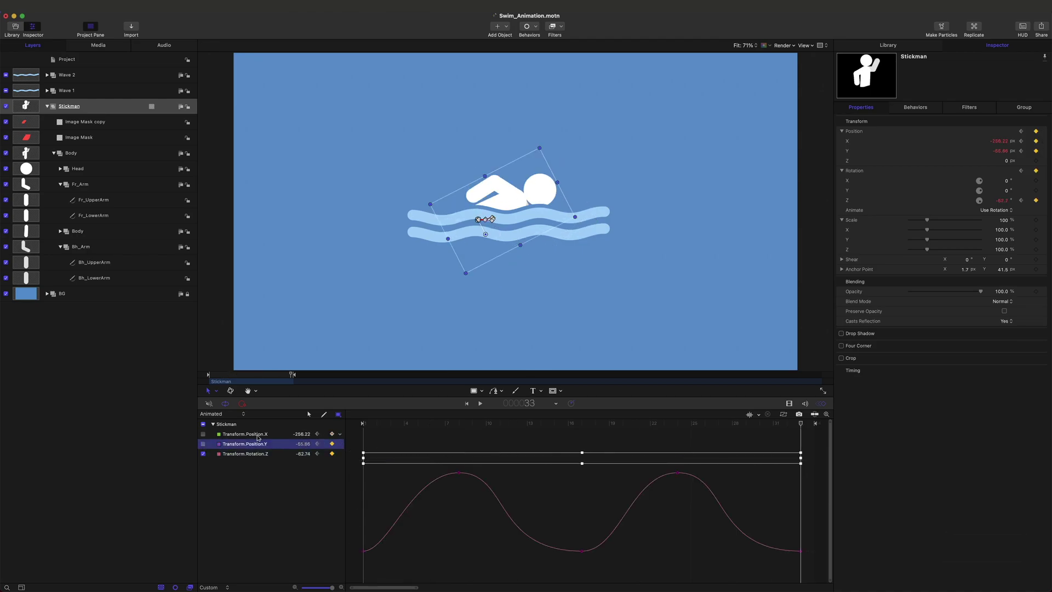
pyautogui.click(310, 415)
pyautogui.moveTo(410, 458); pyautogui.dragTo(720, 494)
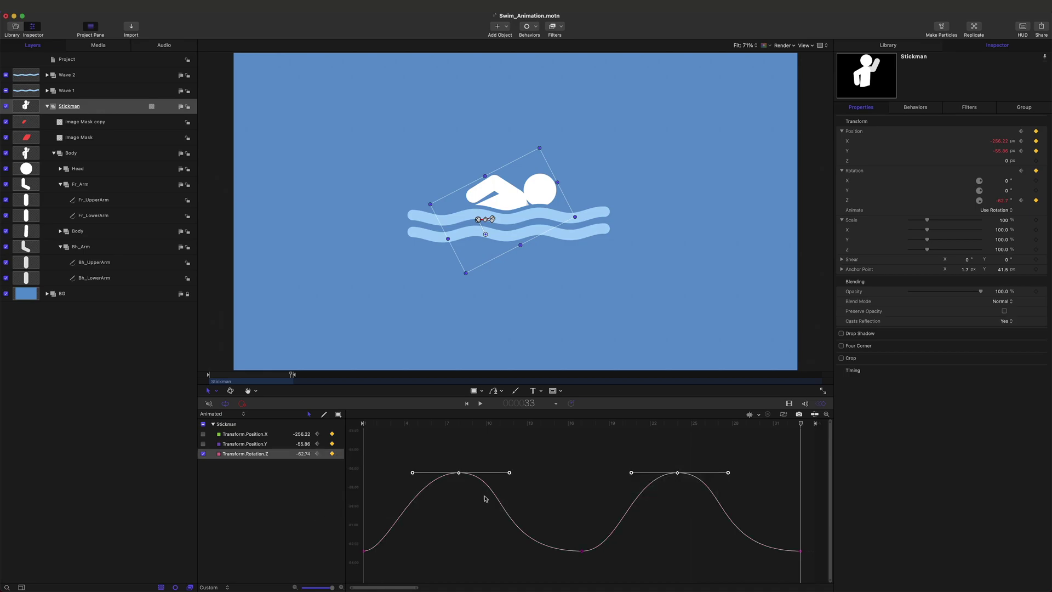
pyautogui.moveTo(423, 425); pyautogui.dragTo(580, 460)
pyautogui.press('space')
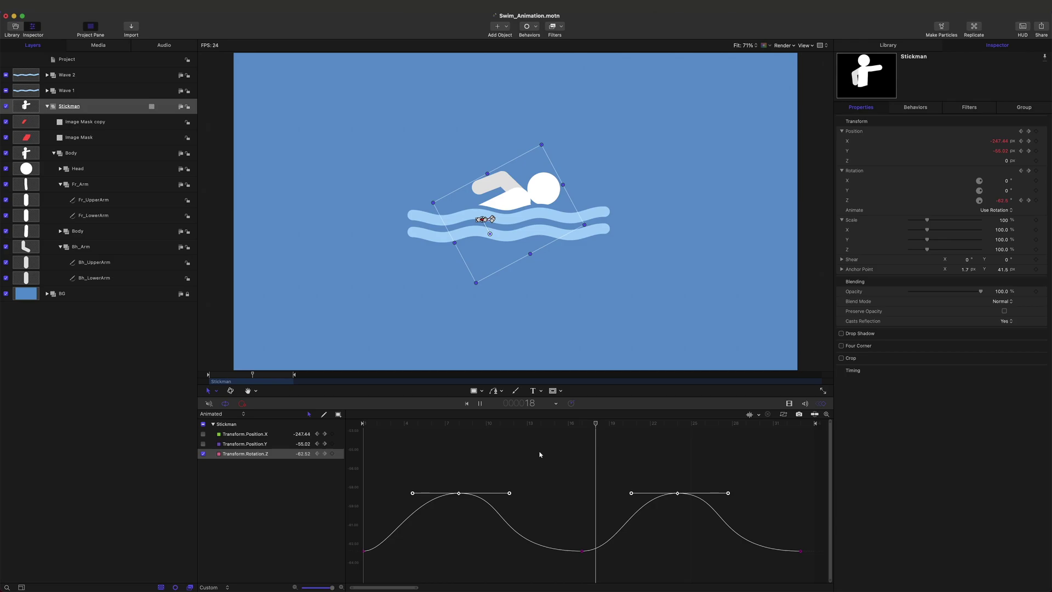
pyautogui.press('super+s')
# - Copy Fr_LowerArm's Rotation Z keyframes from frames 1 to 17, paste them into Bh_LowerArm at frame 17, and play the animation
pyautogui.click(105, 350)
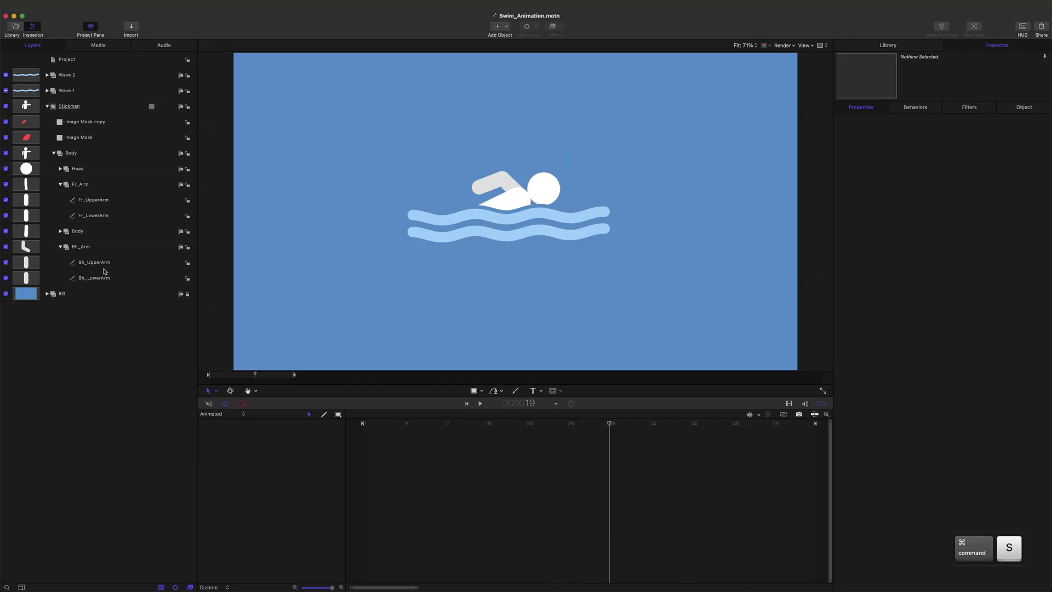
pyautogui.click(87, 277)
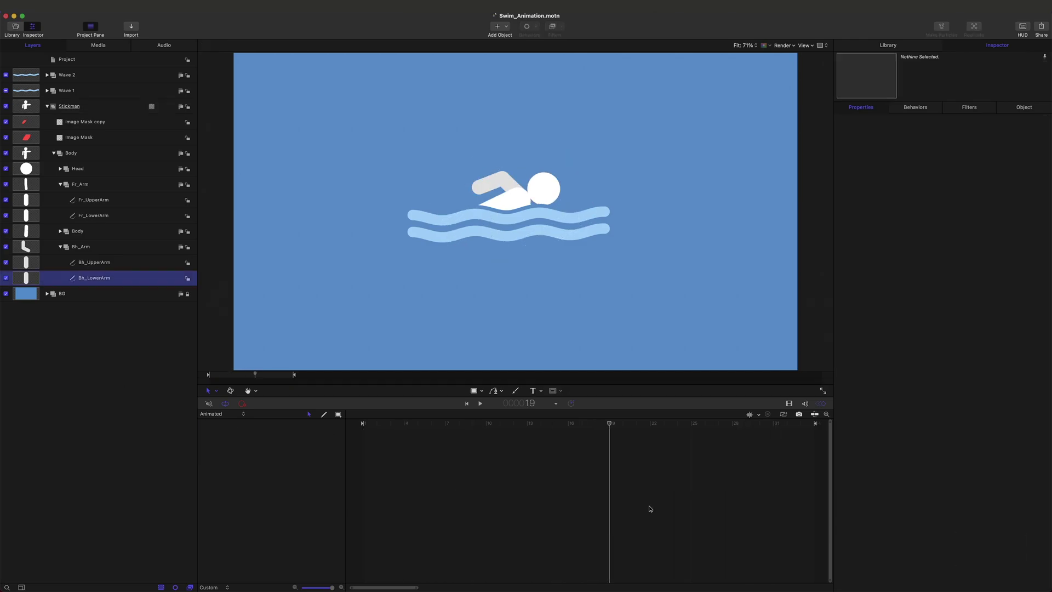
pyautogui.click(582, 424)
pyautogui.click(93, 215)
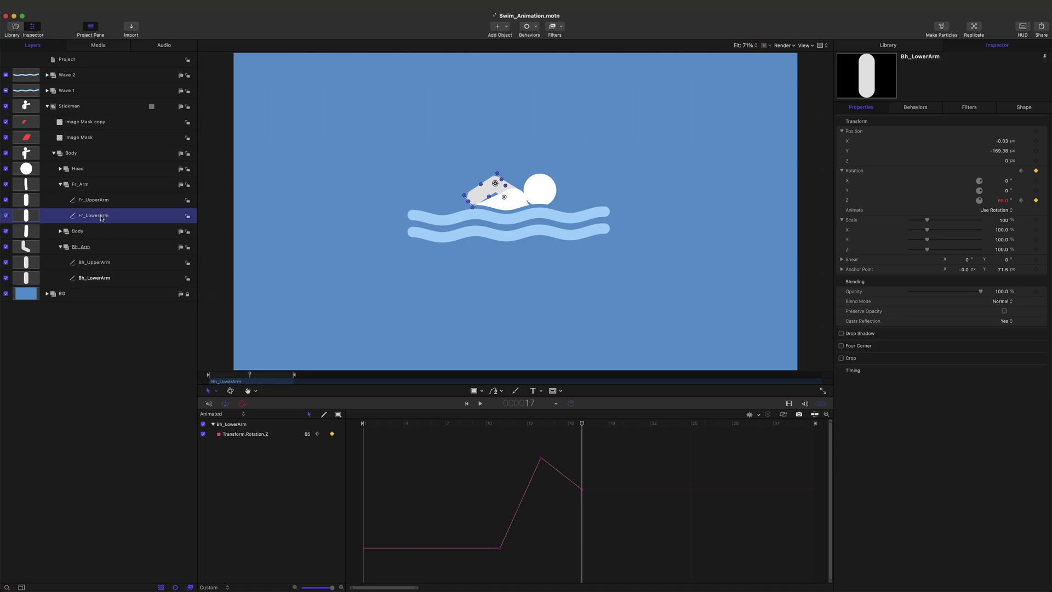
pyautogui.moveTo(605, 449); pyautogui.dragTo(347, 583)
pyautogui.press('super+c')
pyautogui.click(94, 278)
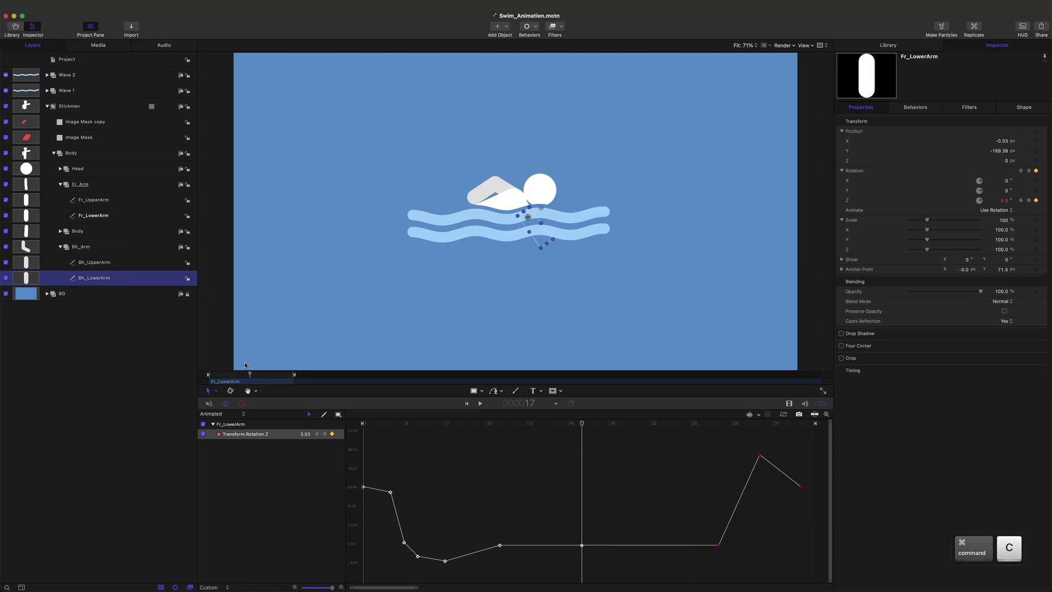
pyautogui.press('super+v')
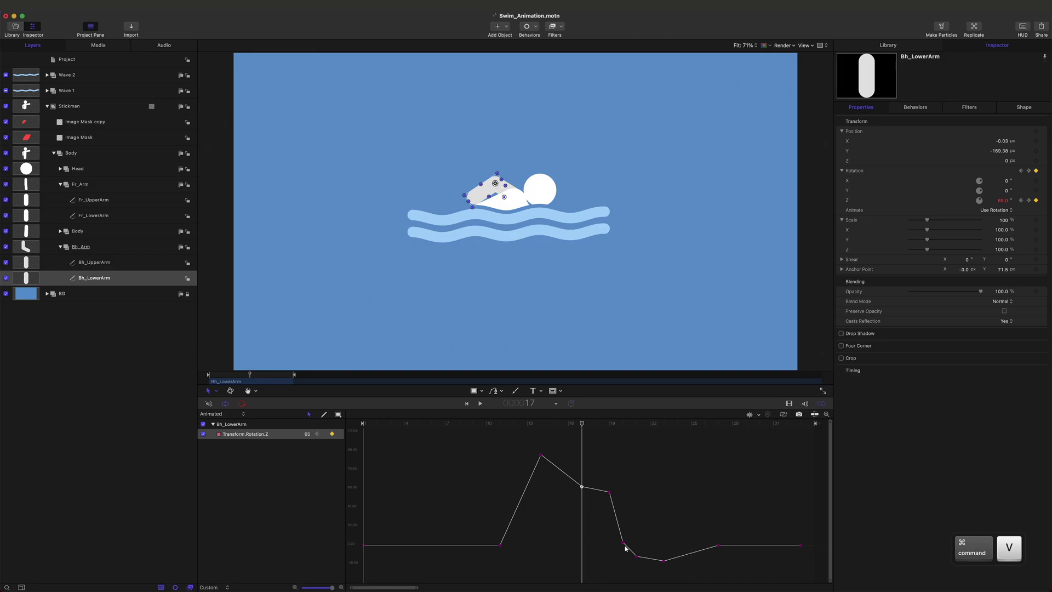
pyautogui.press('space')
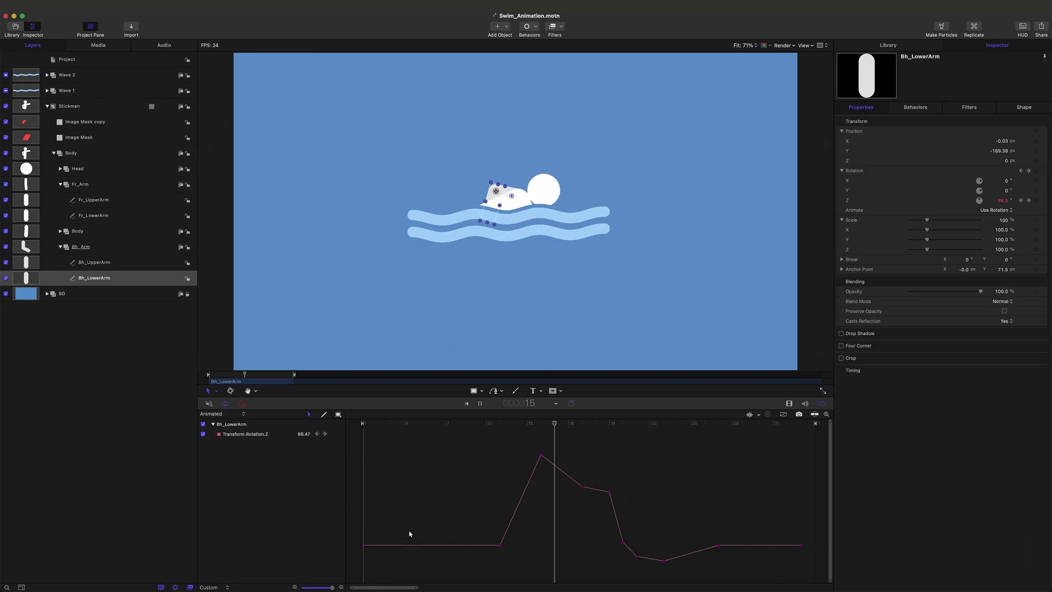
# - Add a Rotation Z keyframe to Bh_LowerArm on frame 7 and raise its frame 11 keyframe to about 90°
pyautogui.press('space')
pyautogui.moveTo(359, 425); pyautogui.dragTo(496, 450)
pyautogui.click(110, 222)
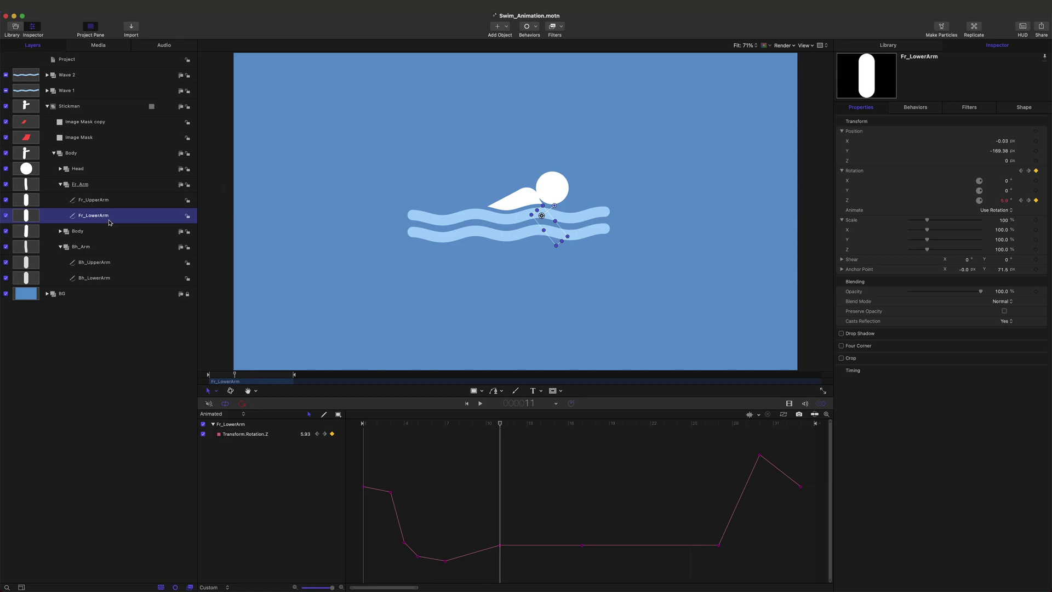
pyautogui.click(86, 280)
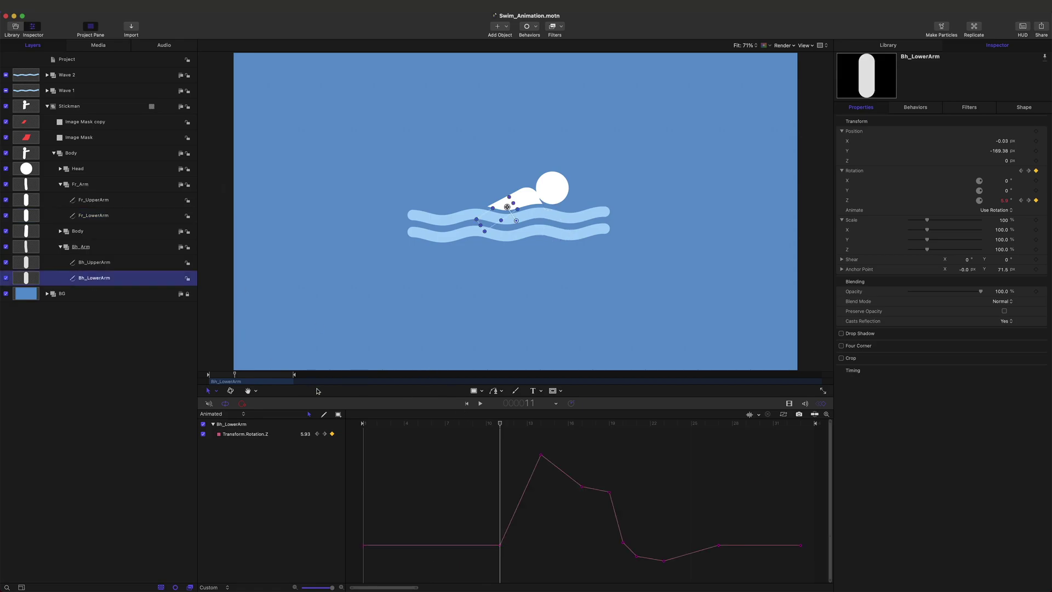
pyautogui.moveTo(367, 427); pyautogui.dragTo(506, 450)
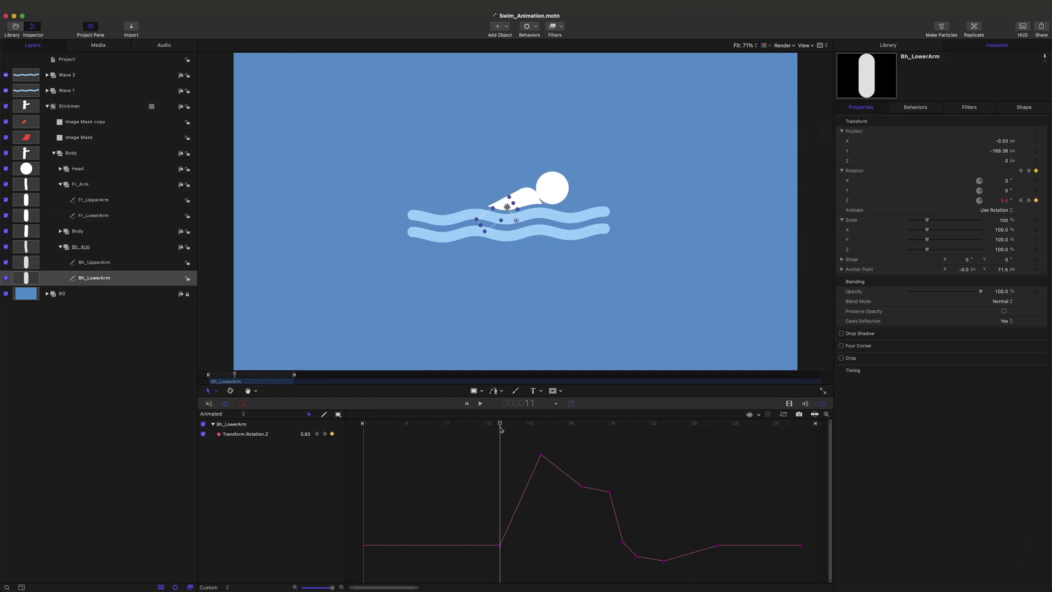
pyautogui.moveTo(507, 430); pyautogui.dragTo(500, 434)
pyautogui.click(499, 545)
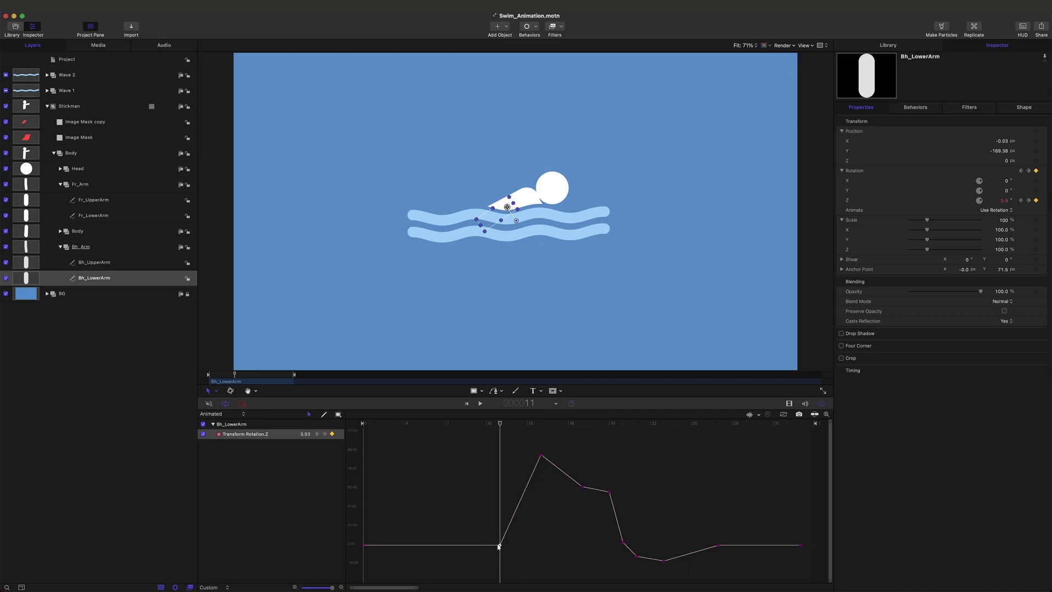
pyautogui.click(444, 428)
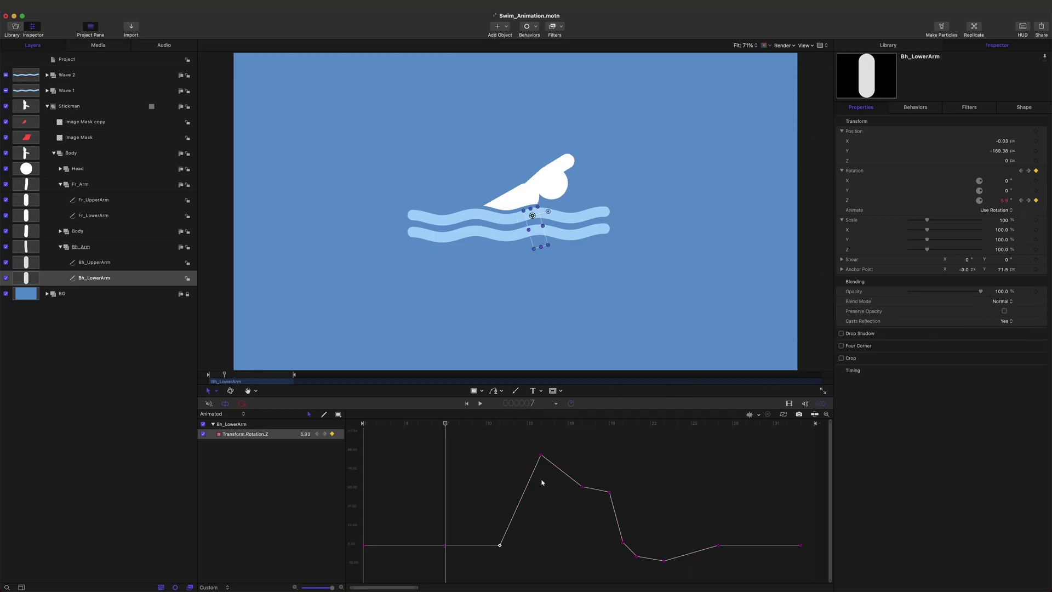
pyautogui.moveTo(500, 546); pyautogui.dragTo(500, 462)
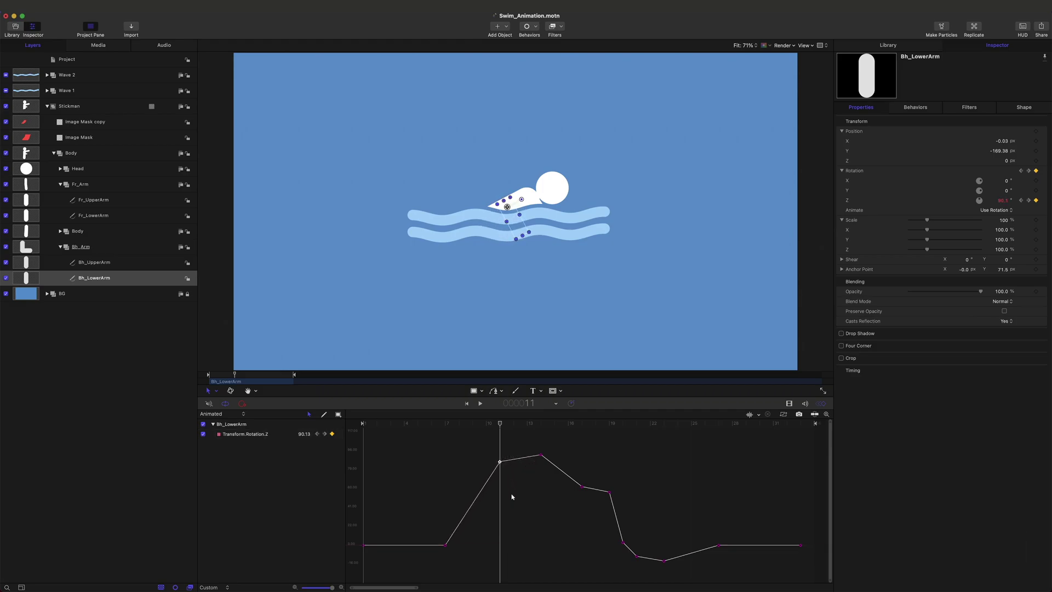
# - Lower Bh_LowerArm's Rotation Z keyframe on frame 19 to about 40° and copy that keyframe
pyautogui.moveTo(499, 423); pyautogui.dragTo(610, 438)
pyautogui.press('z')
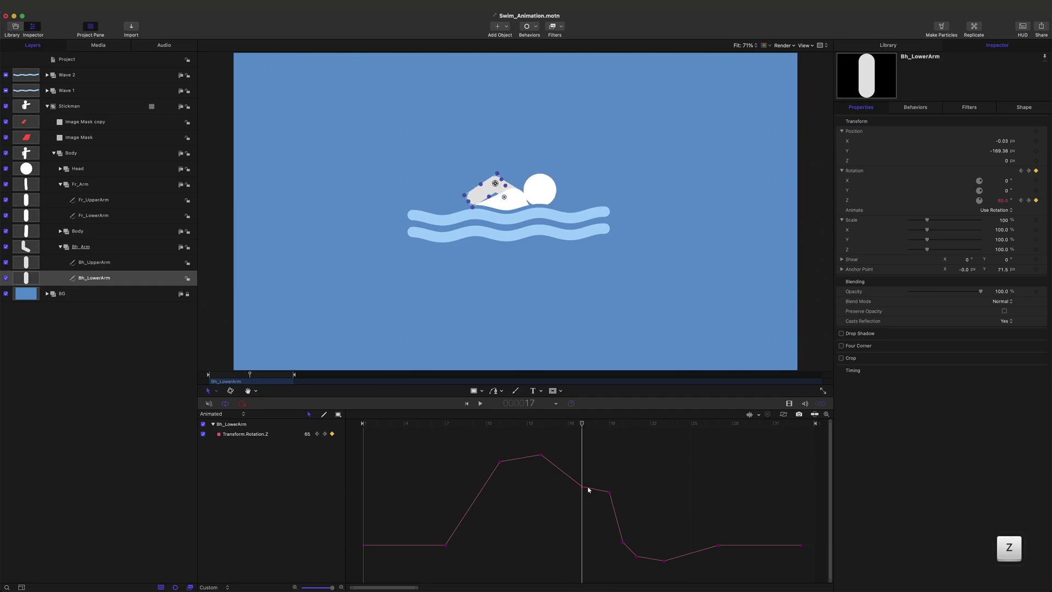
pyautogui.press('x')
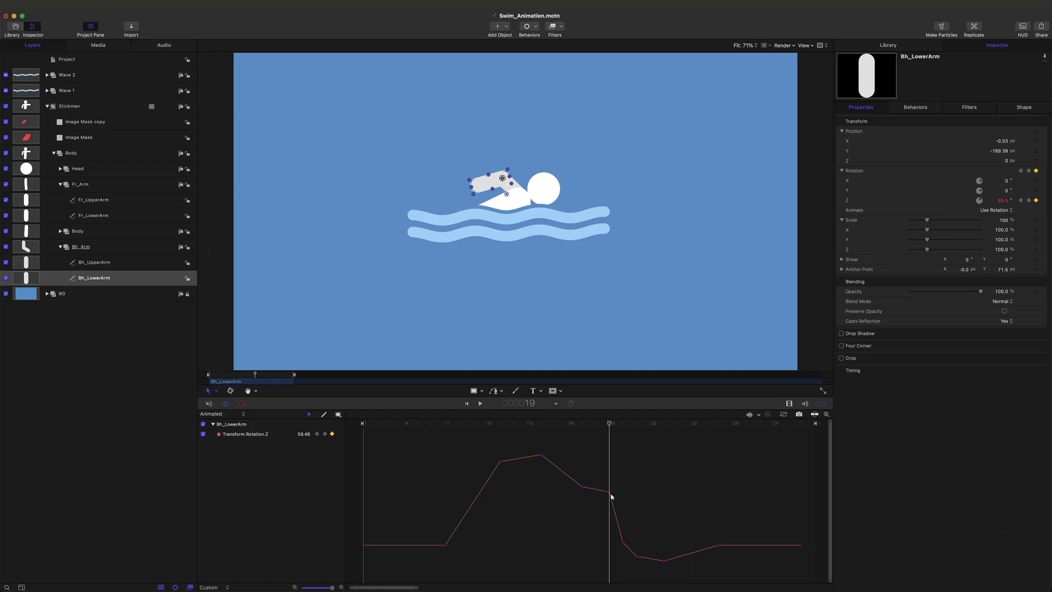
pyautogui.moveTo(609, 492); pyautogui.dragTo(609, 500)
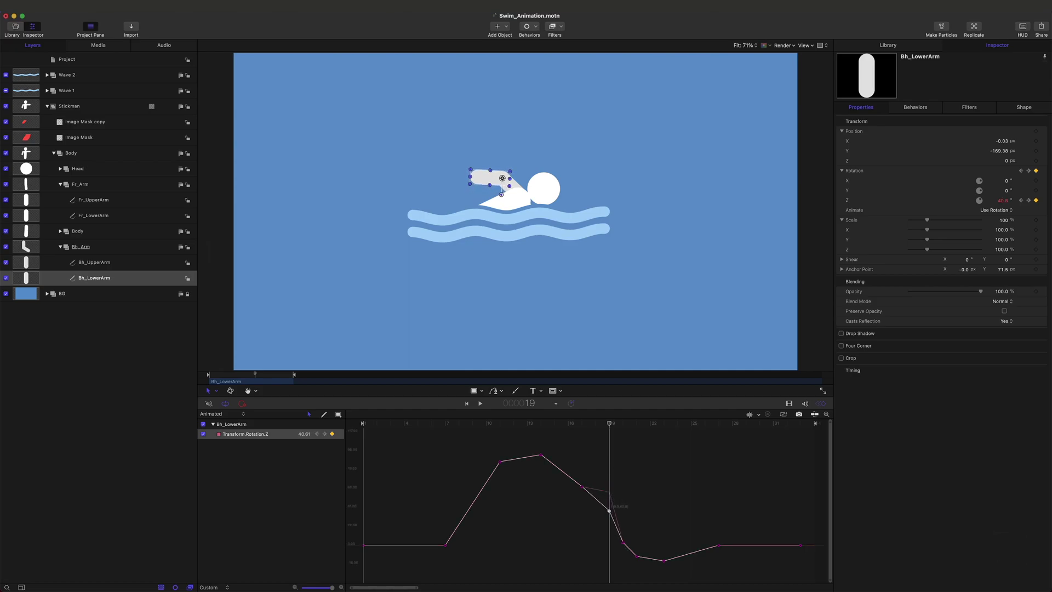
pyautogui.click(643, 495)
pyautogui.click(609, 511)
pyautogui.press('super+c')
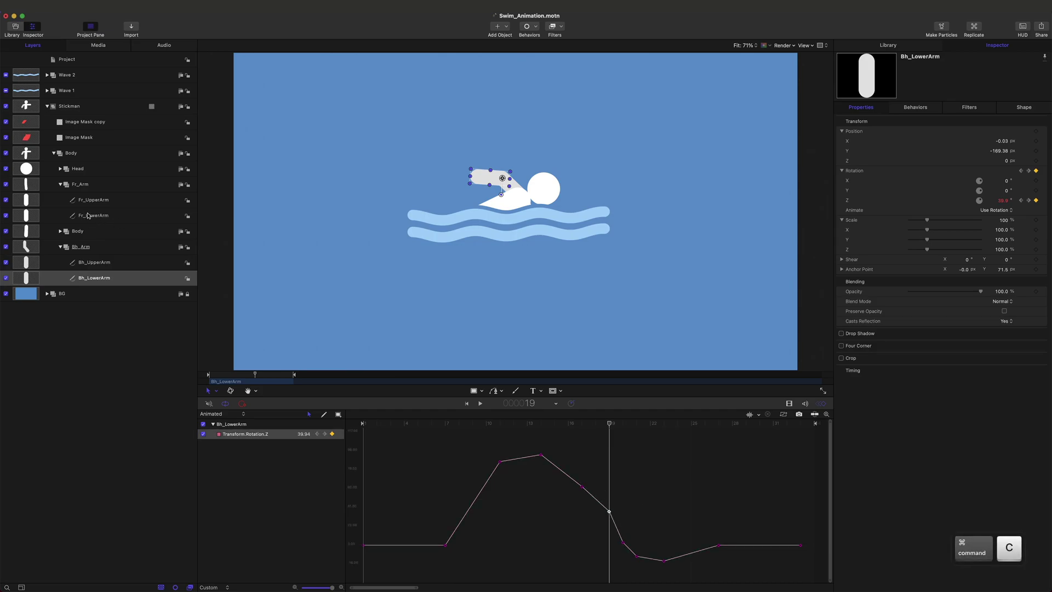
# - Replace Fr_LowerArm's Rotation Z keyframe on frame 3 with the copied Bh_LowerArm keyframe
pyautogui.click(90, 216)
pyautogui.click(389, 423)
pyautogui.moveTo(408, 480); pyautogui.dragTo(387, 502)
pyautogui.press('super+v')
pyautogui.click(478, 491)
# - Lower Fr_Arm's Rotation Z keyframe on frame 27 slightly and save the project
pyautogui.moveTo(373, 426); pyautogui.dragTo(719, 442)
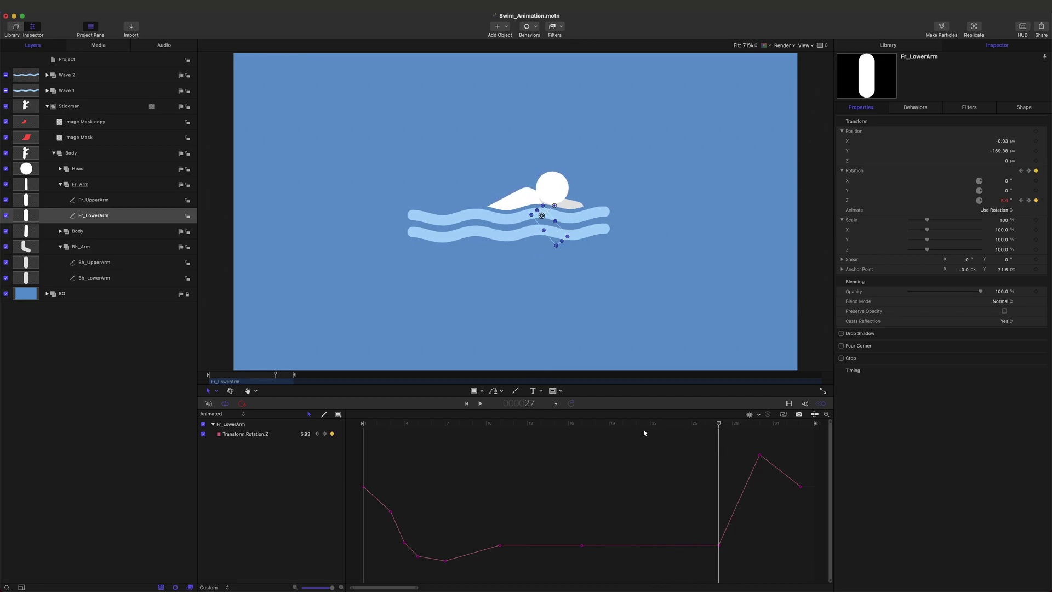
pyautogui.click(102, 184)
pyautogui.moveTo(719, 512); pyautogui.dragTo(719, 519)
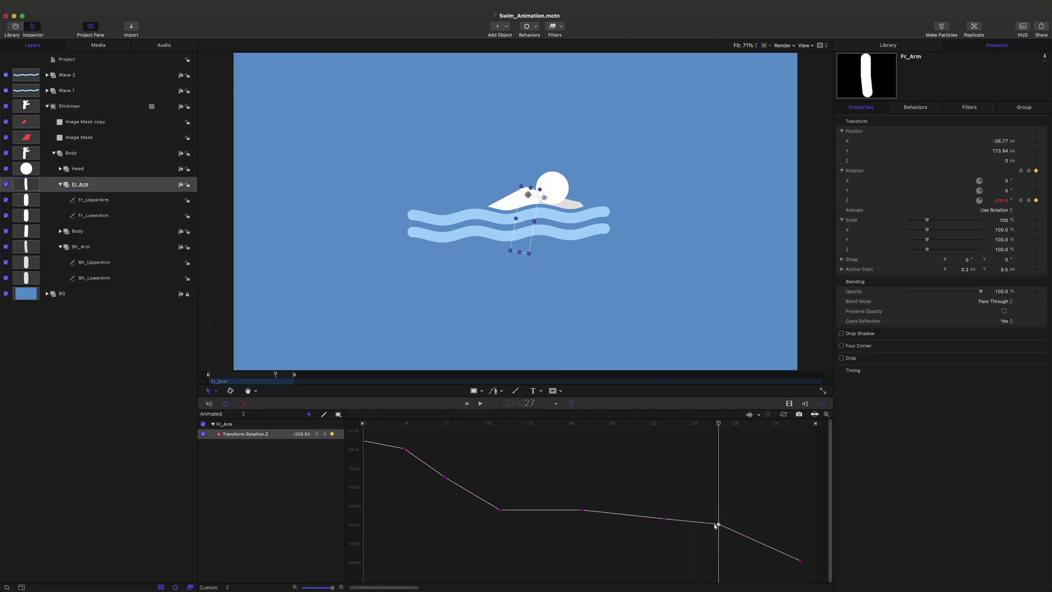
pyautogui.press('super+s')
# - Lower Bh_Arm's Rotation Z keyframe on frame 7 slightly
pyautogui.click(82, 247)
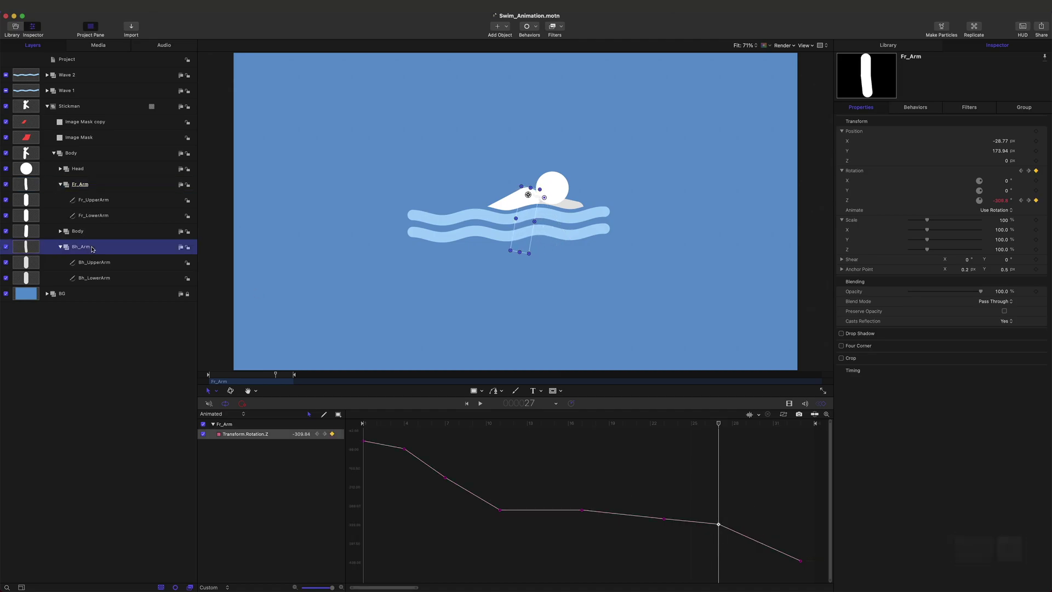
pyautogui.click(730, 536)
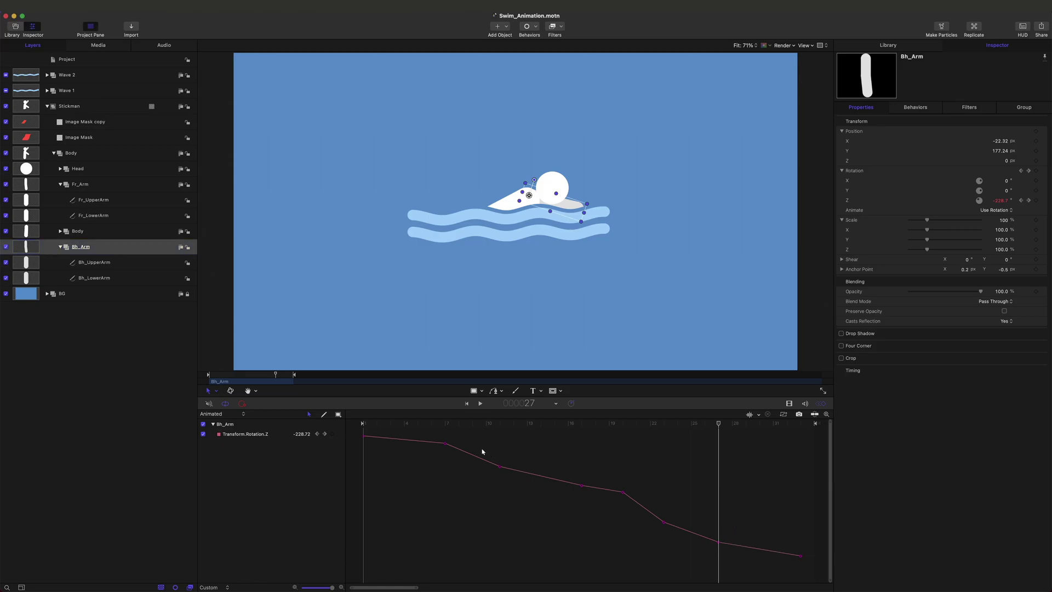
pyautogui.moveTo(445, 425)
pyautogui.mouseDown()
pyautogui.moveTo(377, 425)
pyautogui.moveTo(445, 433)
pyautogui.mouseUp()
pyautogui.click(452, 446)
pyautogui.press('super+v')
pyautogui.press('super+z')
pyautogui.doubleClick(445, 437)
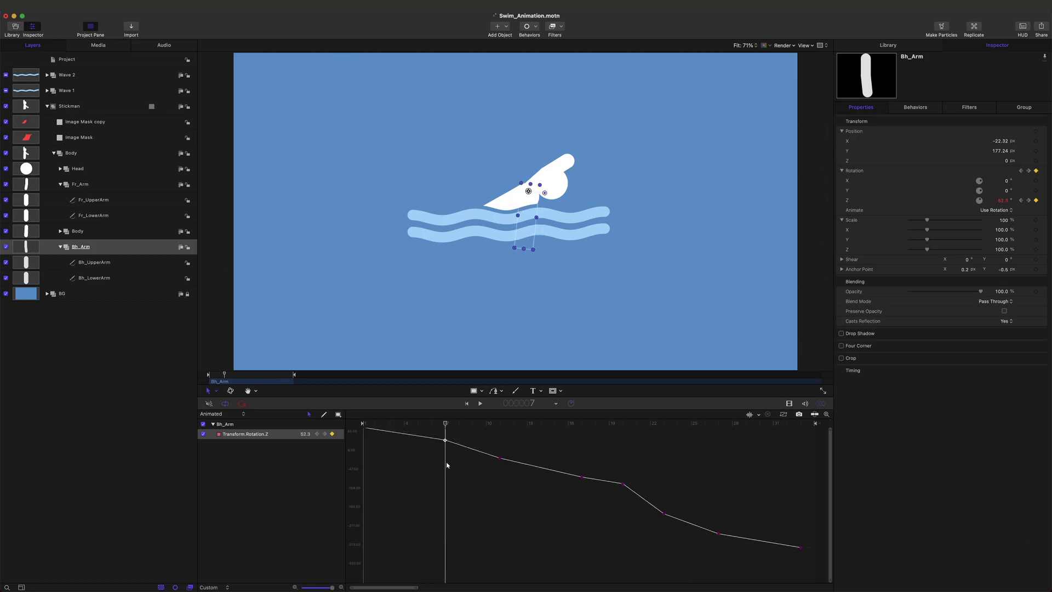
# - Play the swim loop with nothing selected to check both arm strokes
pyautogui.press('space')
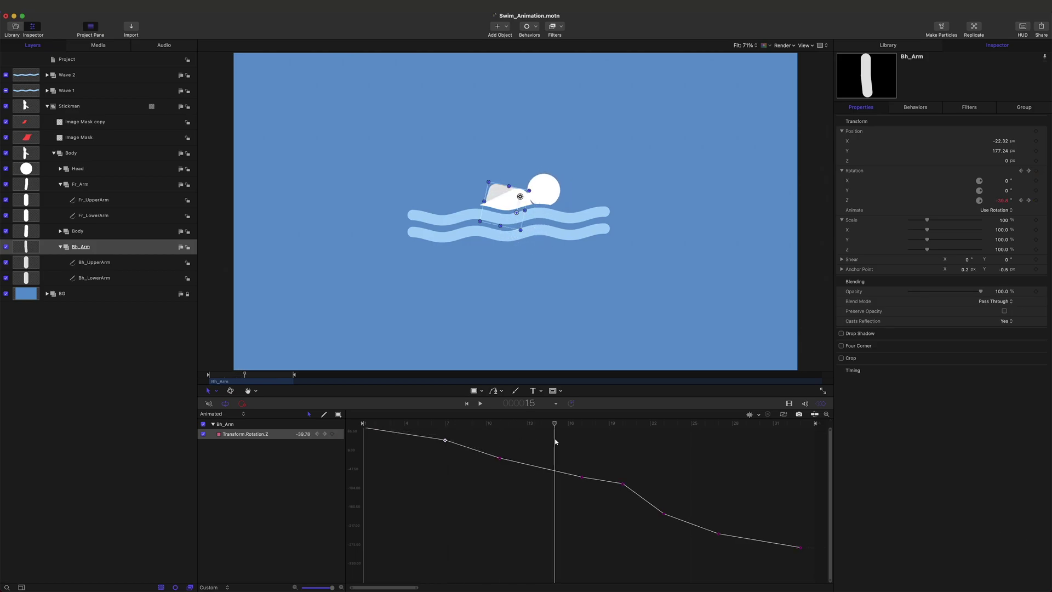
pyautogui.press('space')
pyautogui.press('space')
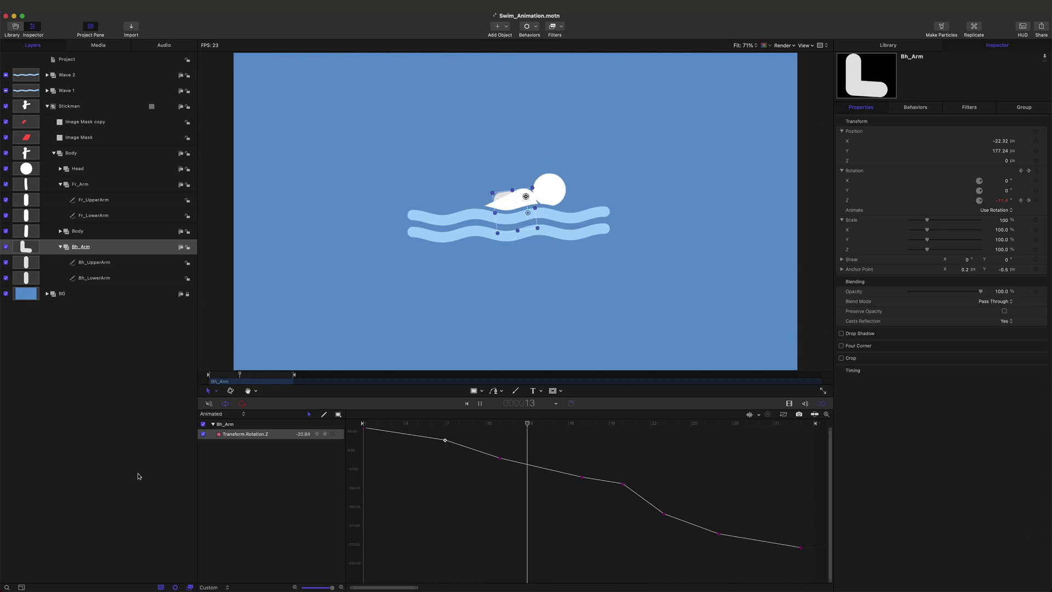
pyautogui.click(114, 468)
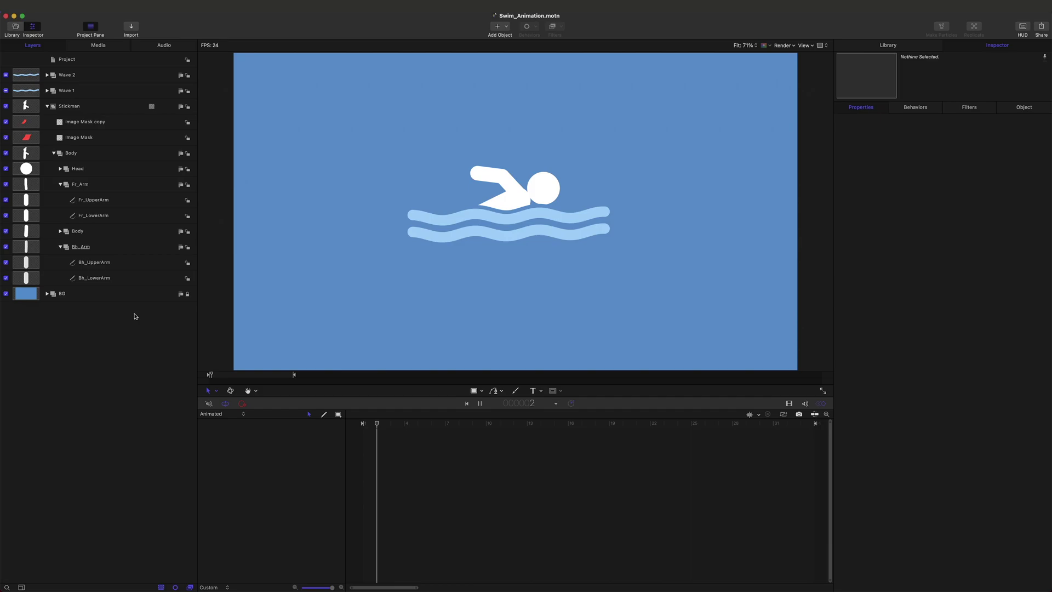
pyautogui.press('space')
# - Select all Rotation Z keyframes of Fr_Arm, Fr_LowerArm, Bh_Arm and Bh_LowerArm and set their interpolation to Bezier
pyautogui.keyDown('super'); pyautogui.click(118, 277); pyautogui.keyUp('super')
pyautogui.keyDown('super'); pyautogui.click(112, 247); pyautogui.keyUp('super')
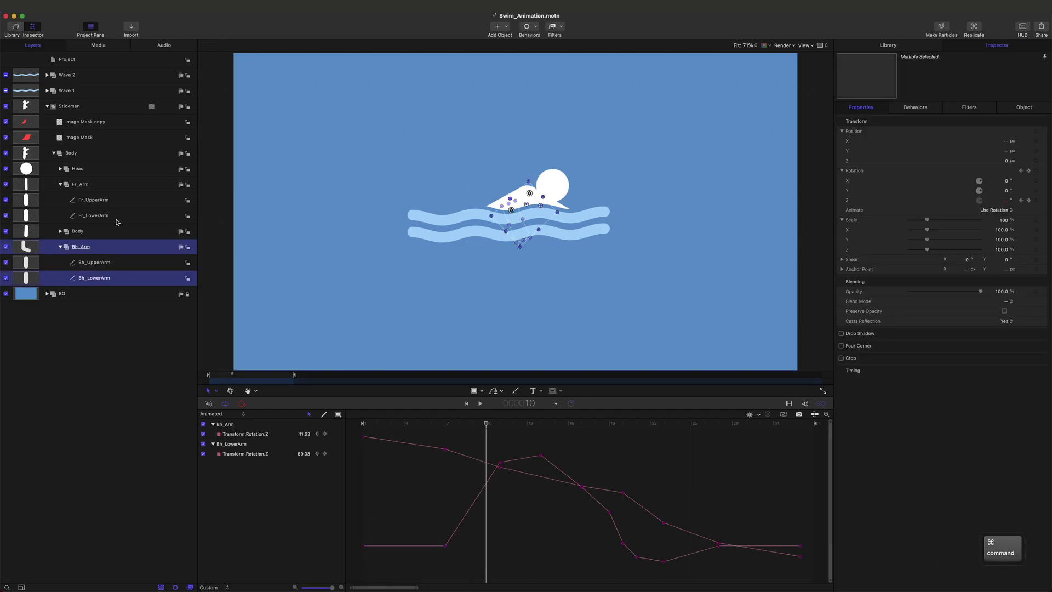
pyautogui.keyDown('super'); pyautogui.click(109, 215); pyautogui.keyUp('super')
pyautogui.keyDown('super'); pyautogui.click(109, 186); pyautogui.keyUp('super')
pyautogui.moveTo(818, 430); pyautogui.dragTo(358, 582)
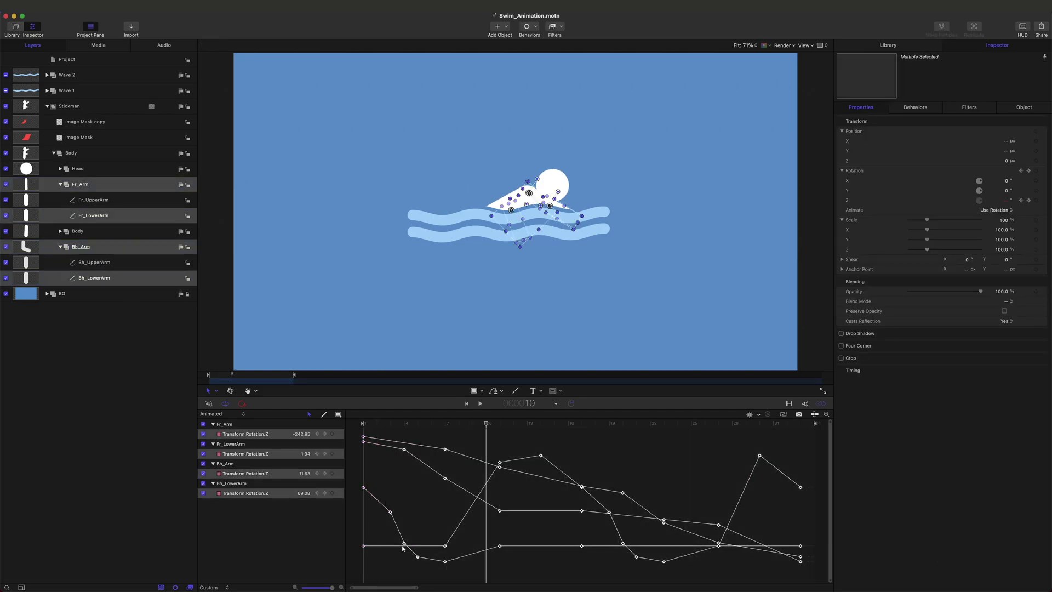
pyautogui.rightClick(537, 462)
pyautogui.moveTo(575, 545)
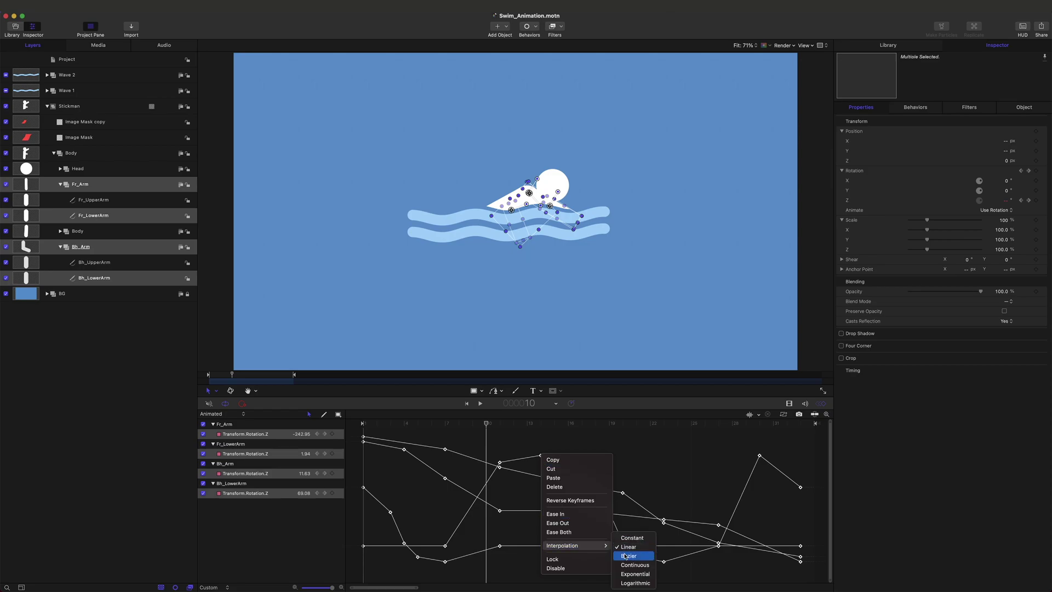
pyautogui.click(631, 554)
pyautogui.click(656, 455)
pyautogui.click(182, 382)
# - Smooth Fr_Arm's Rotation Z curve by aligning the Bezier handles from frame 7 to frame 27 with its slope, and save
pyautogui.click(149, 189)
pyautogui.click(445, 479)
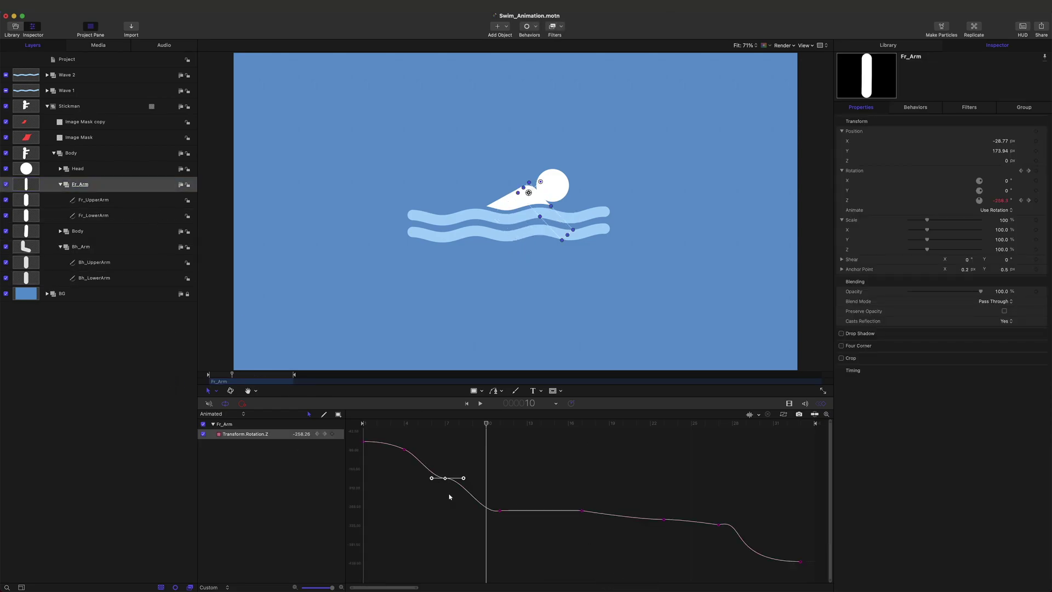
pyautogui.moveTo(463, 478); pyautogui.dragTo(463, 486)
pyautogui.moveTo(525, 498); pyautogui.dragTo(590, 509)
pyautogui.moveTo(527, 498); pyautogui.dragTo(484, 512)
pyautogui.moveTo(629, 500); pyautogui.dragTo(683, 522)
pyautogui.moveTo(711, 515); pyautogui.dragTo(730, 530)
pyautogui.moveTo(731, 523); pyautogui.dragTo(775, 559)
pyautogui.click(771, 526)
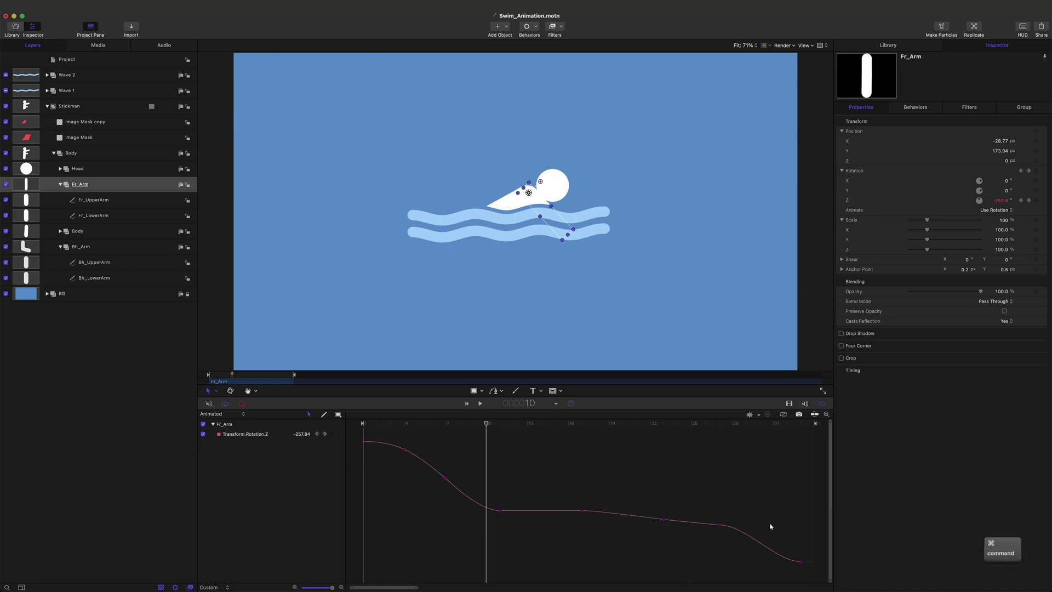
pyautogui.press('super+s')
# - Smooth Fr_LowerArm's Rotation Z curve on frames 3 and 4 and level the incoming Bezier handle on frame 11
pyautogui.click(93, 216)
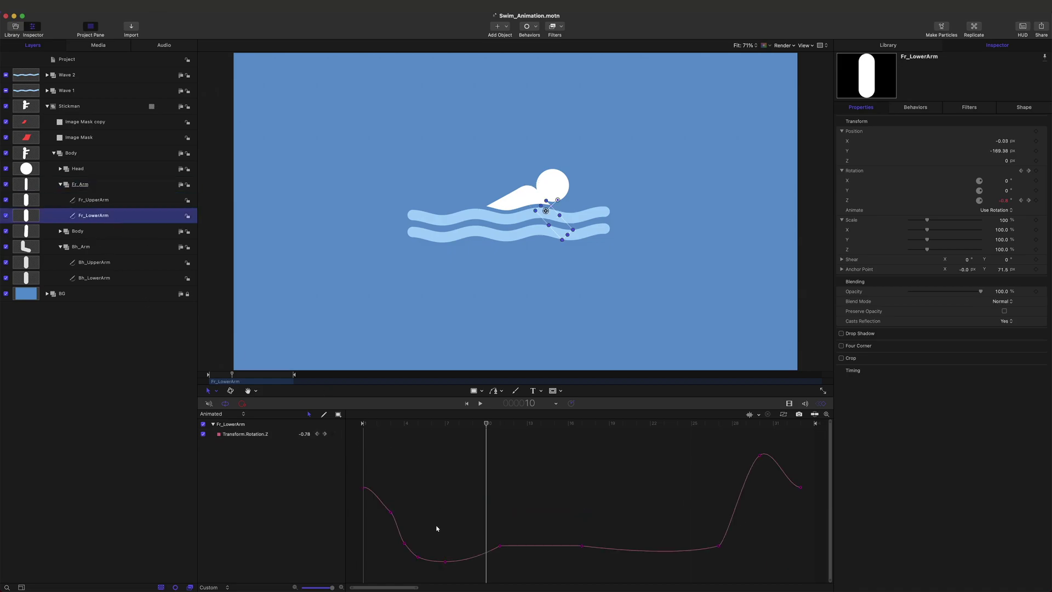
pyautogui.moveTo(404, 516); pyautogui.dragTo(375, 524)
pyautogui.click(418, 537)
pyautogui.click(404, 543)
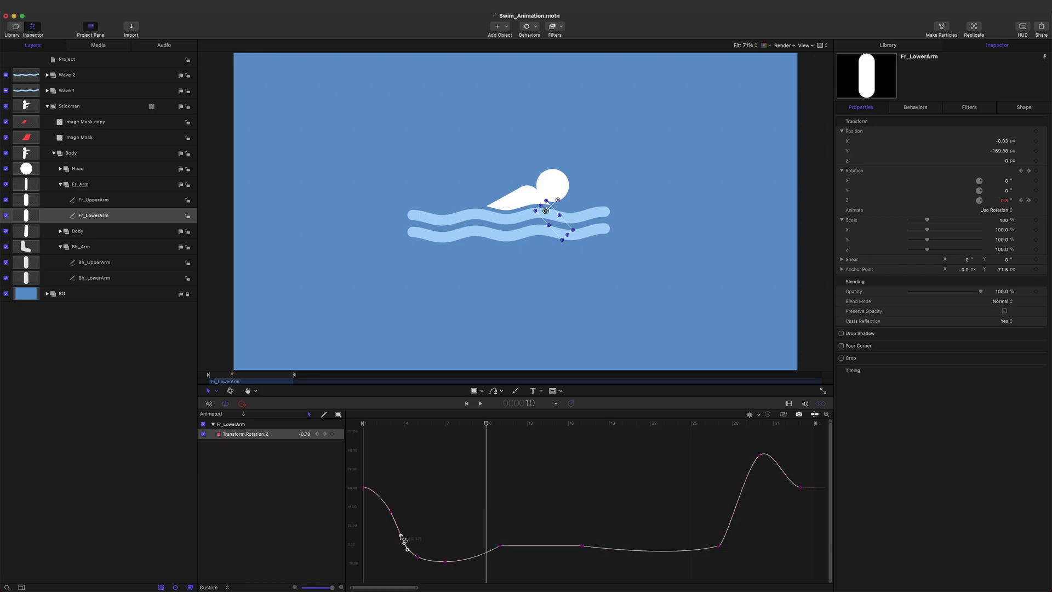
pyautogui.click(429, 536)
pyautogui.click(499, 545)
pyautogui.moveTo(482, 554); pyautogui.dragTo(482, 546)
pyautogui.click(543, 522)
# - Flatten Fr_LowerArm's Rotation Z curve between frames 17 and 27 and level the handles of its peak on frame 30
pyautogui.click(582, 546)
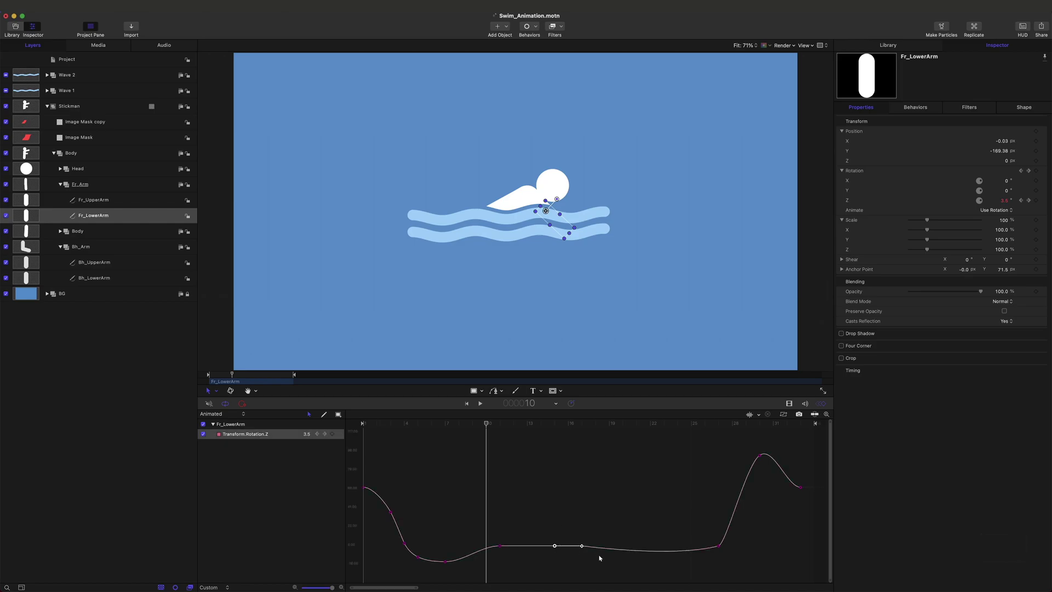
pyautogui.click(718, 546)
pyautogui.moveTo(674, 558); pyautogui.dragTo(672, 546)
pyautogui.click(760, 455)
pyautogui.moveTo(776, 449); pyautogui.dragTo(775, 464)
pyautogui.click(759, 518)
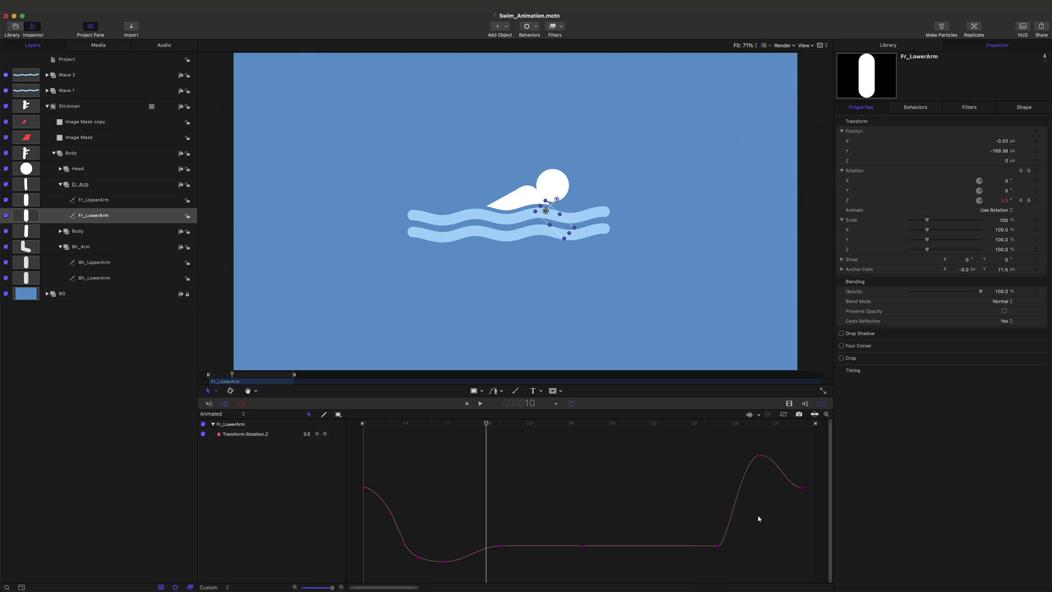
# - Play the swim loop and scrub through Fr_LowerArm's final frames up to frame 33
pyautogui.press('space')
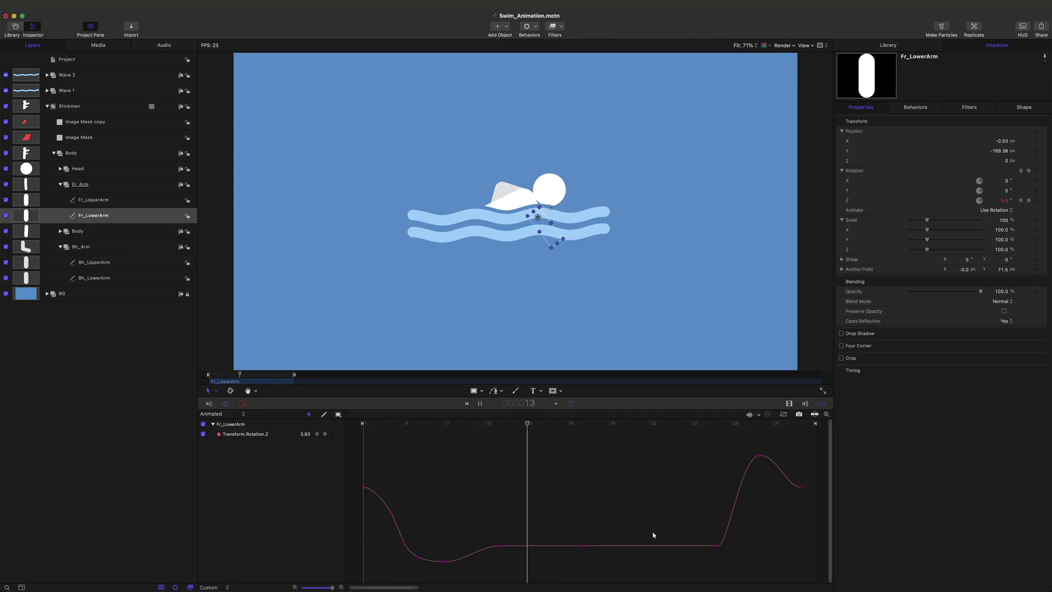
pyautogui.press('space')
pyautogui.moveTo(733, 426); pyautogui.dragTo(762, 435)
pyautogui.moveTo(776, 437)
pyautogui.mouseDown()
pyautogui.moveTo(789, 439)
pyautogui.moveTo(761, 441)
pyautogui.mouseUp()
pyautogui.hotkey('alt', 'x')
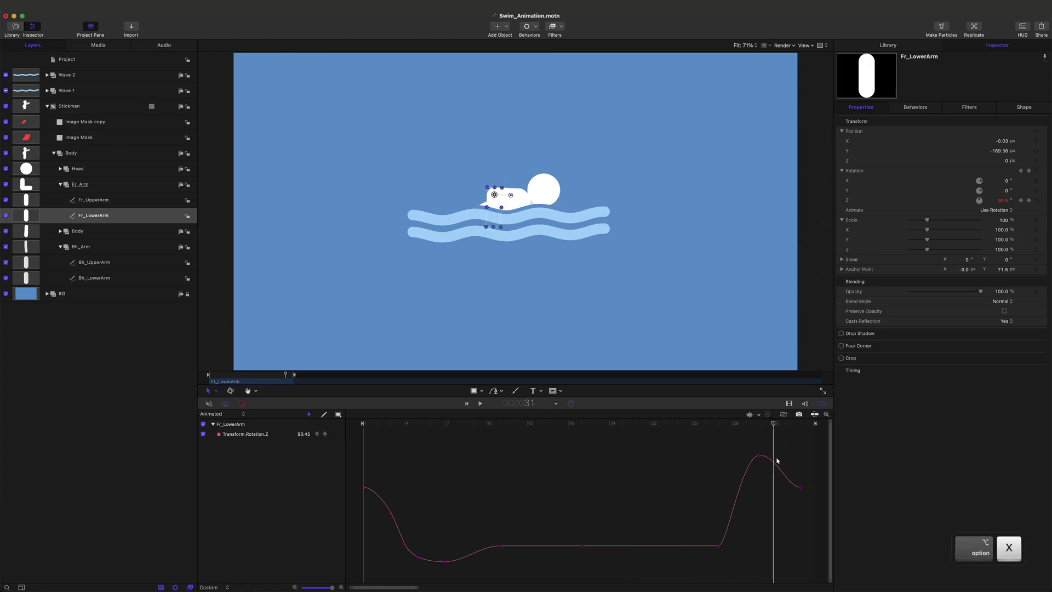
pyautogui.hotkey('alt', 'z')
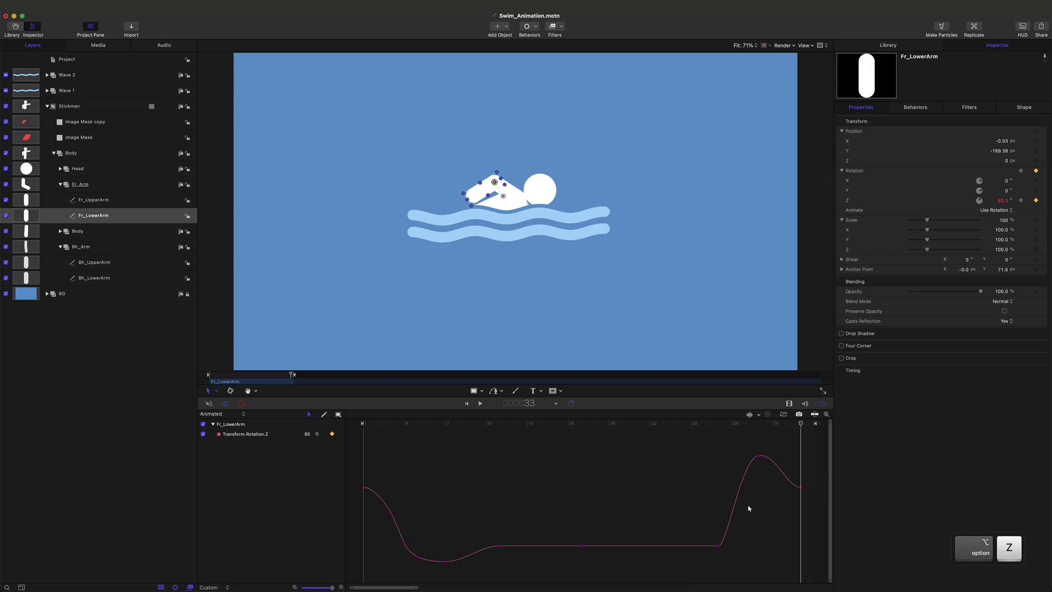
# - Tilt the Bezier handles of Fr_LowerArm's first and last Rotation Z keyframes to give the loop a continuous slope
pyautogui.click(800, 487)
pyautogui.moveTo(368, 491); pyautogui.dragTo(372, 493)
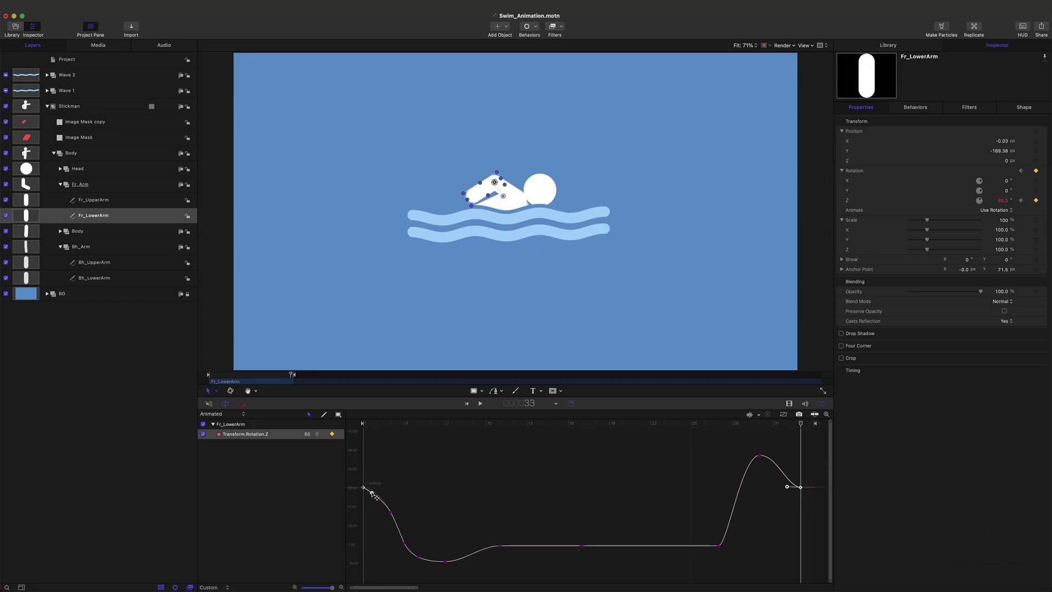
pyautogui.click(419, 481)
pyautogui.click(791, 485)
pyautogui.click(797, 495)
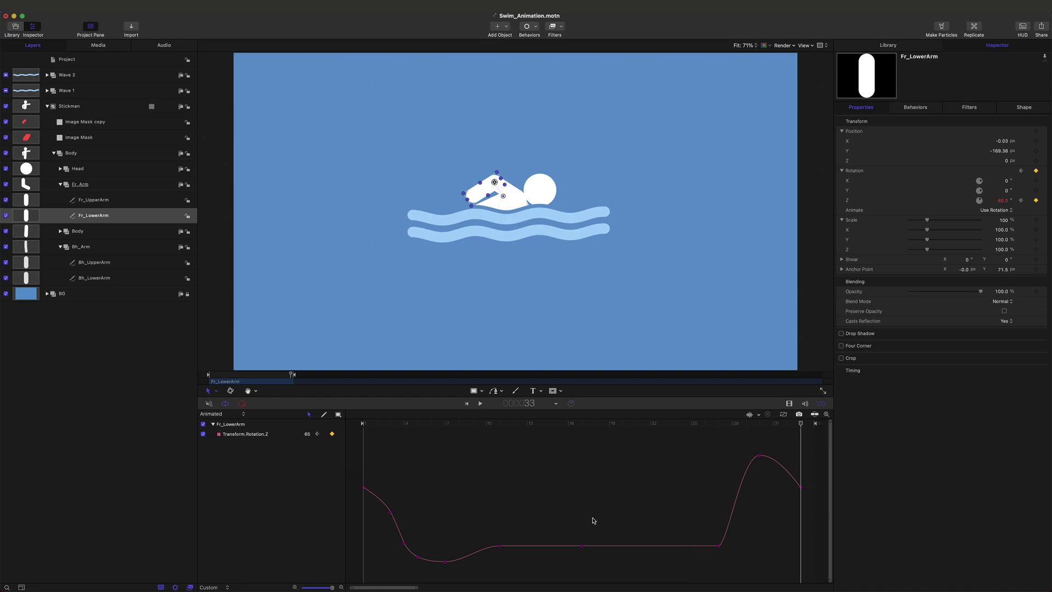
# - Copy all of Fr_LowerArm's Rotation Z keyframes and paste them at frame 33 to extend the curve past the loop point
pyautogui.press('super+a')
pyautogui.press('super+v')
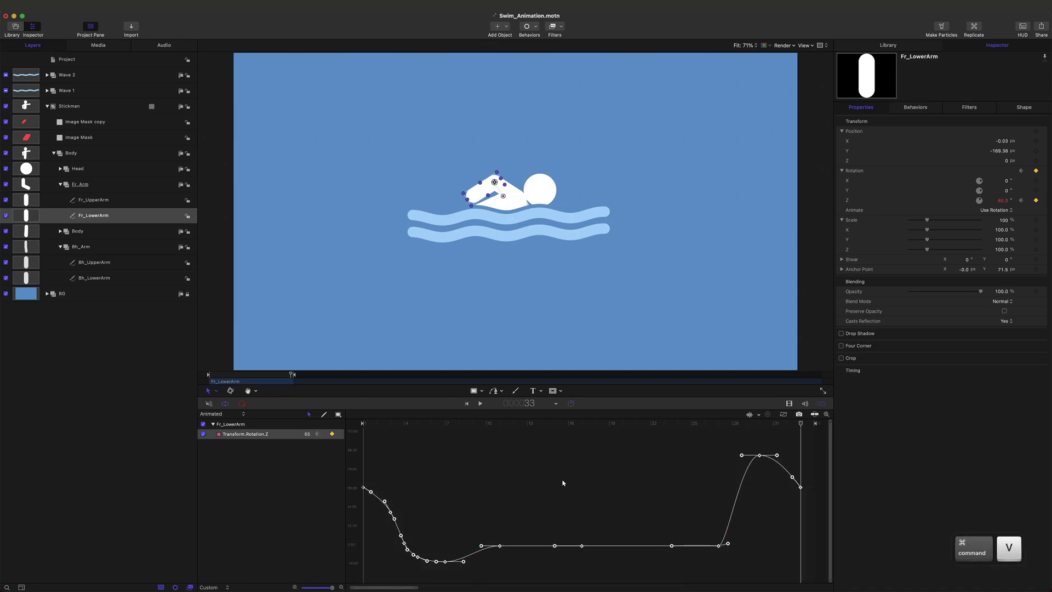
pyautogui.moveTo(410, 589); pyautogui.dragTo(434, 588)
pyautogui.click(639, 491)
# - Adjust the slope handles of Fr_LowerArm's Rotation Z keyframe on frame 33 and level the handles of its frame 30 peak
pyautogui.click(614, 488)
pyautogui.keyDown('super'); pyautogui.click(615, 489); pyautogui.keyUp('super')
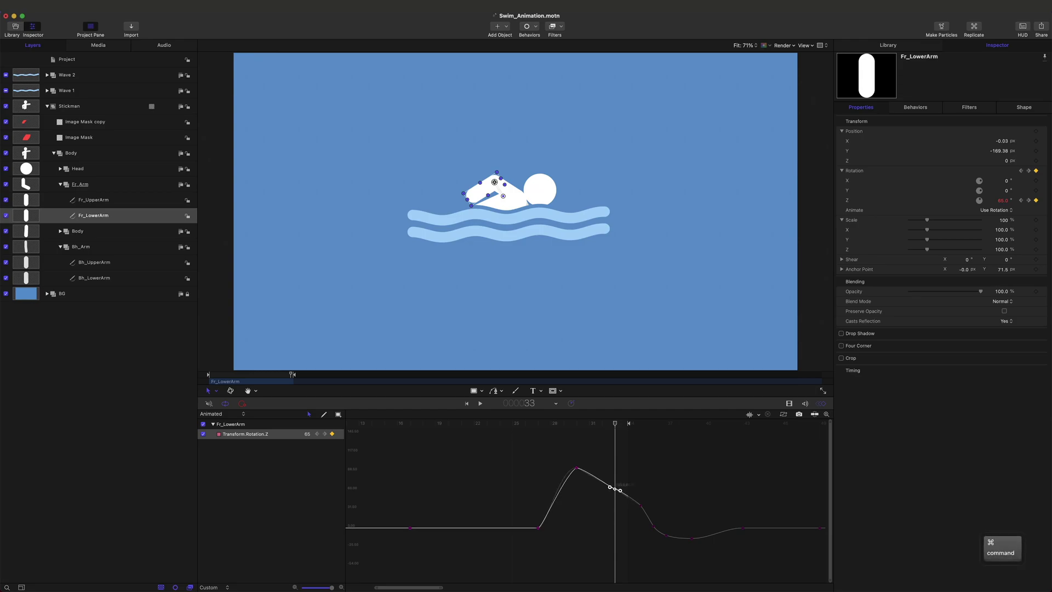
pyautogui.moveTo(620, 490); pyautogui.dragTo(622, 492)
pyautogui.click(576, 468)
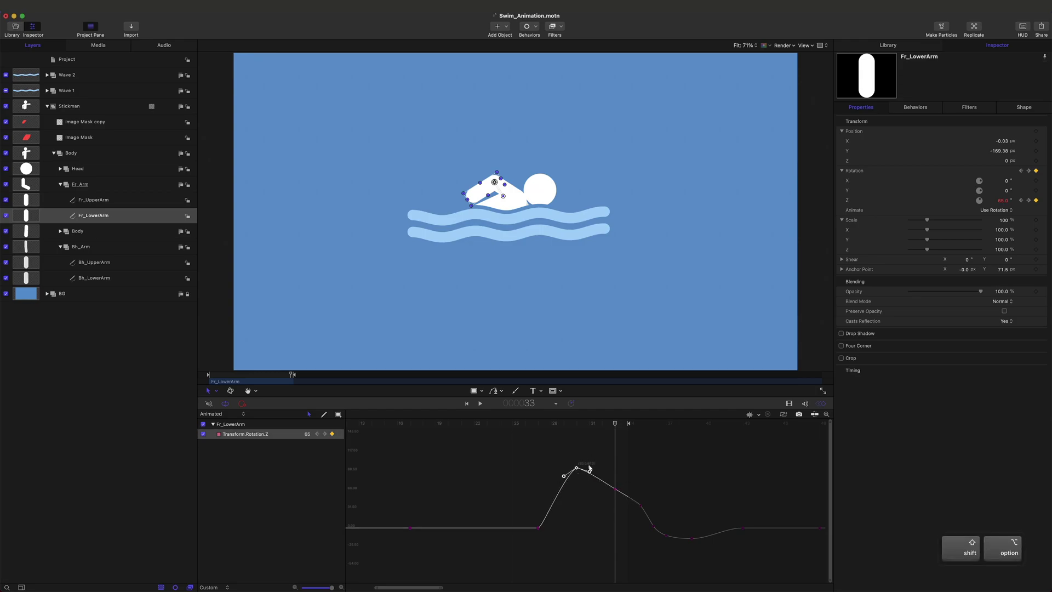
pyautogui.moveTo(590, 472); pyautogui.dragTo(593, 468)
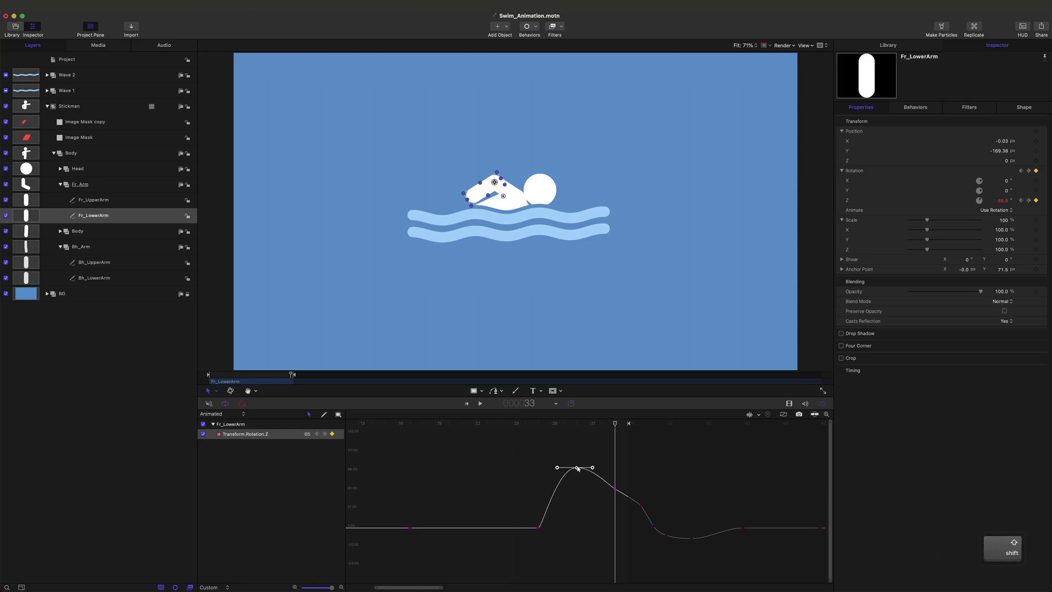
# - Copy Fr_LowerArm's Rotation Z keyframes from frames 33 and 35, paste them at frame 1, and save the project
pyautogui.moveTo(651, 495); pyautogui.dragTo(628, 516)
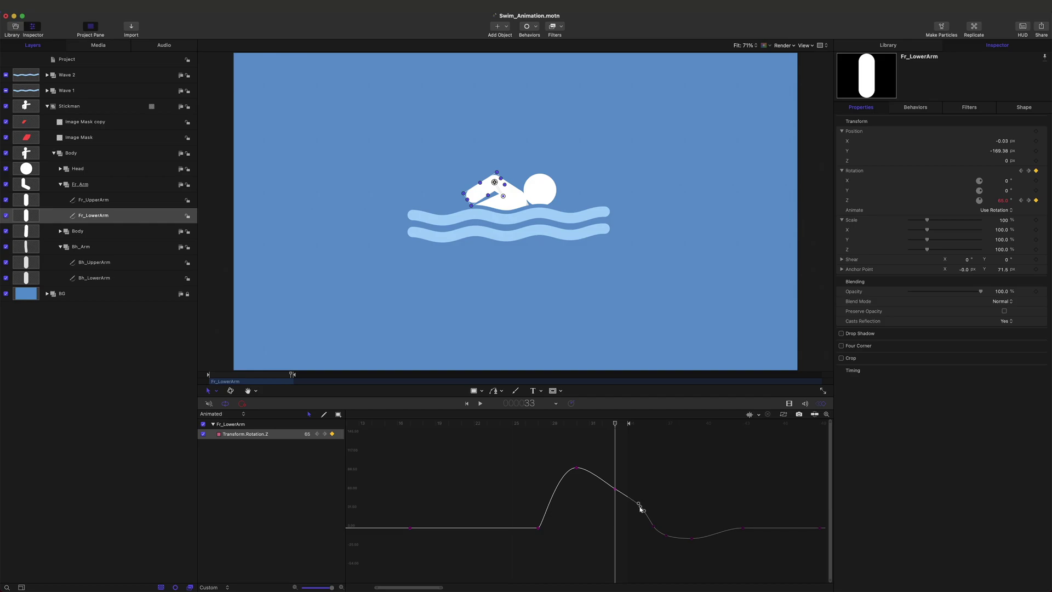
pyautogui.moveTo(660, 471); pyautogui.dragTo(605, 519)
pyautogui.press('super+c')
pyautogui.moveTo(386, 588); pyautogui.dragTo(362, 588)
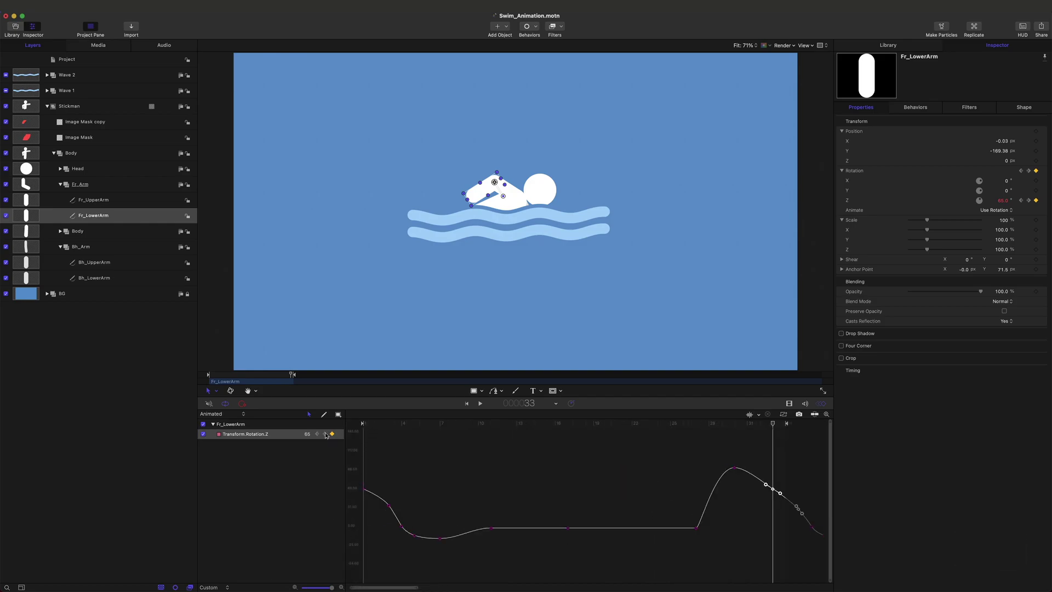
pyautogui.press('Home')
pyautogui.click(360, 489)
pyautogui.press('super+v')
pyautogui.click(464, 538)
pyautogui.press('super+s')
pyautogui.moveTo(421, 588); pyautogui.dragTo(469, 586)
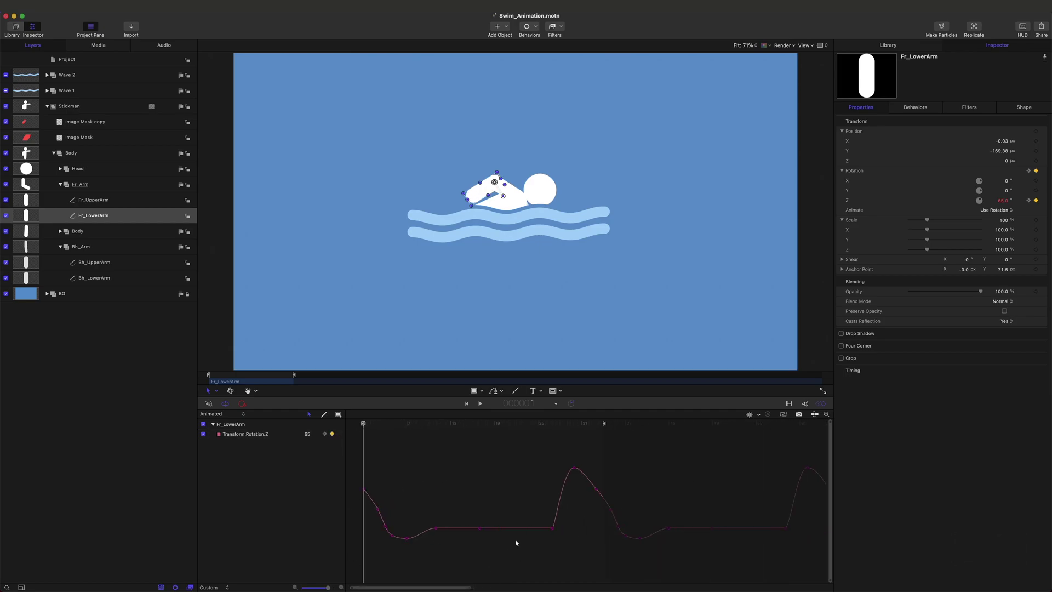
# - Play the swim loop with nothing selected to review the front arm, and save the project
pyautogui.press('space')
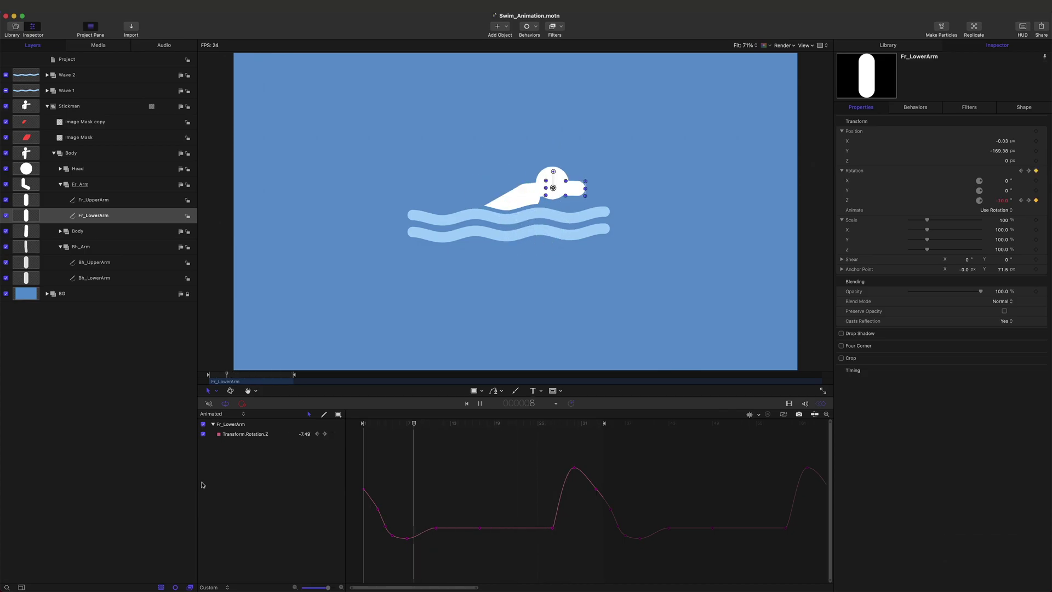
pyautogui.click(120, 460)
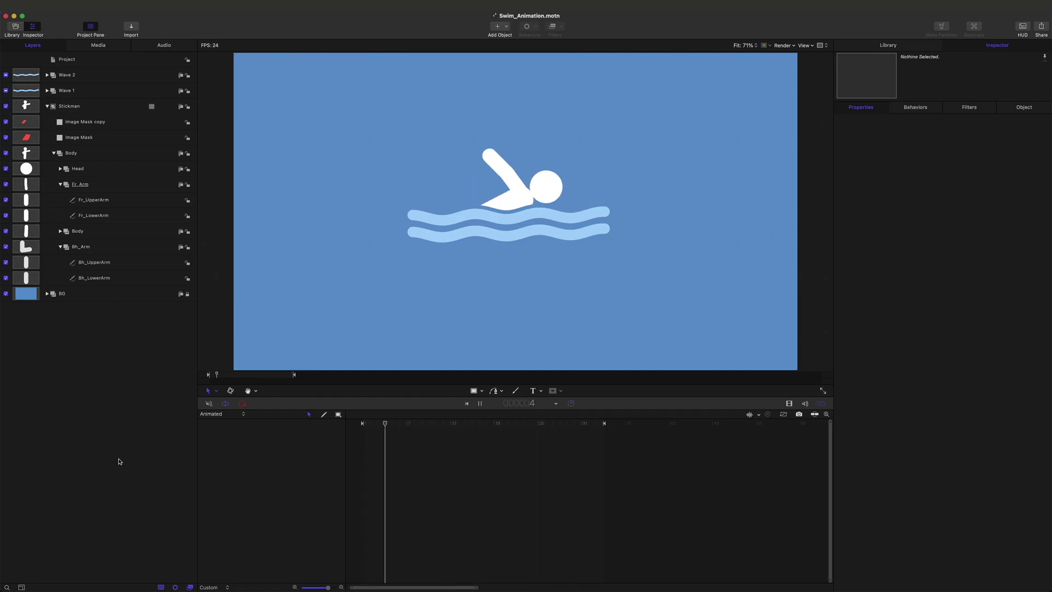
pyautogui.press('super+s')
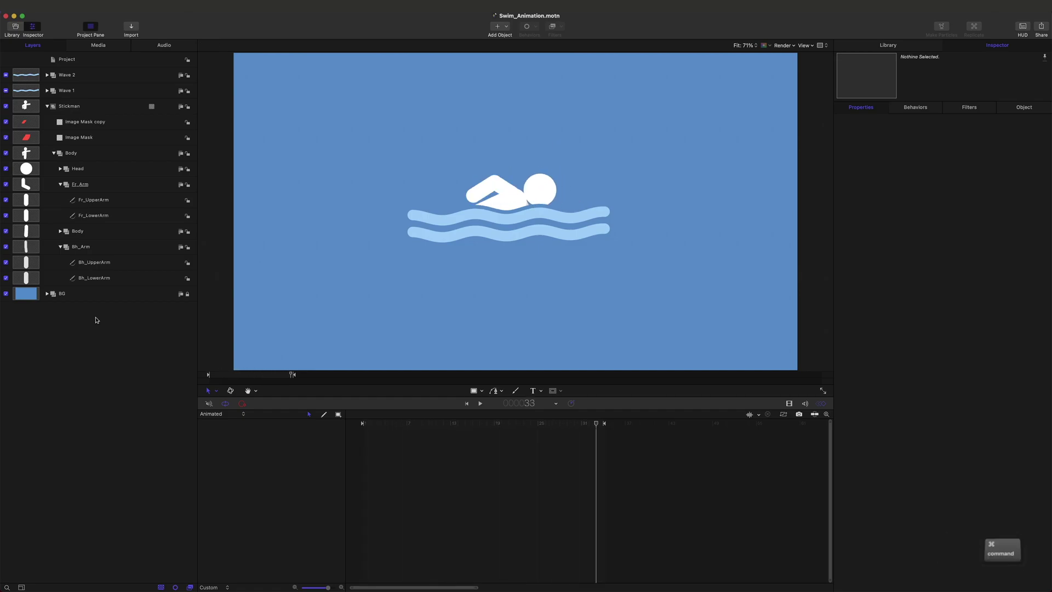
# - Level and widen the Bezier handles of Bh_LowerArm's Rotation Z peak on frame 14
pyautogui.click(103, 278)
pyautogui.click(458, 455)
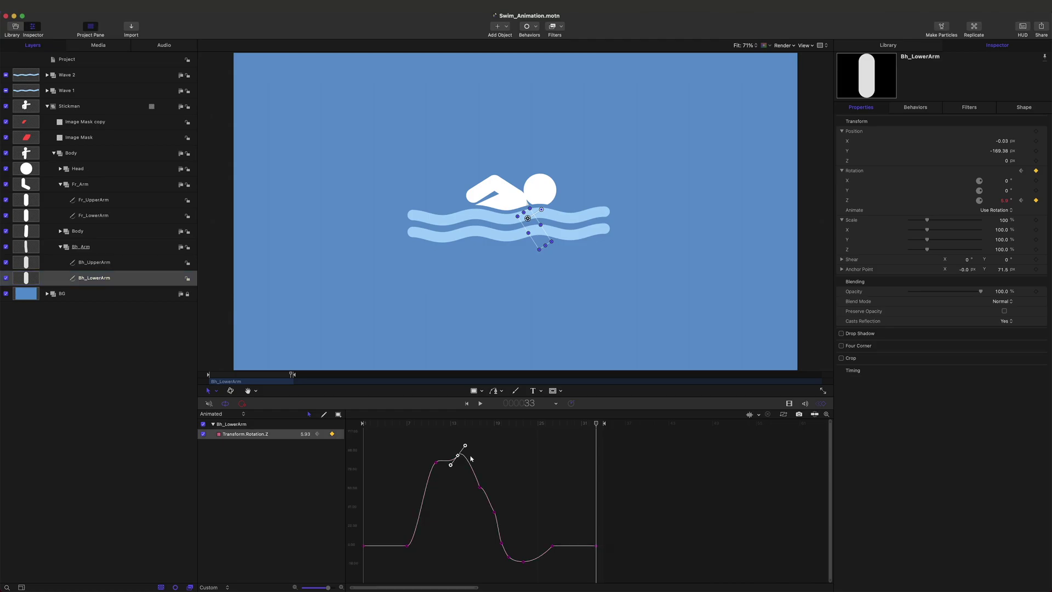
pyautogui.moveTo(466, 450)
pyautogui.mouseDown()
pyautogui.moveTo(467, 499)
pyautogui.moveTo(483, 494)
pyautogui.moveTo(467, 455)
pyautogui.mouseUp()
pyautogui.keyDown('super'); pyautogui.click(479, 487); pyautogui.keyUp('super')
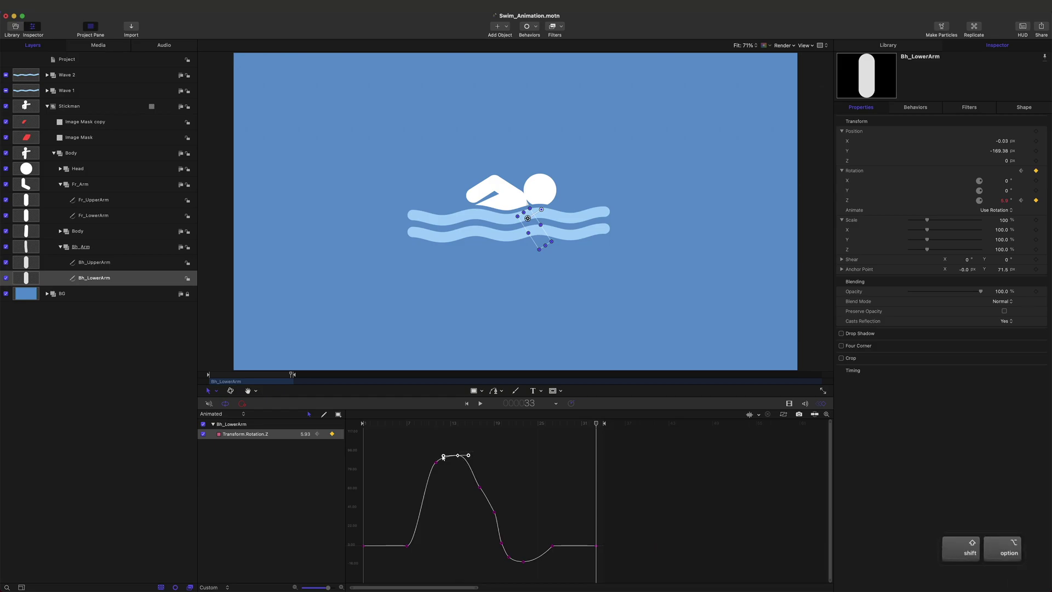
# - Refine the keyframes on Bh_LowerArm's falling Rotation Z slope, level the handles of the frame 23 trough, and save
pyautogui.click(480, 487)
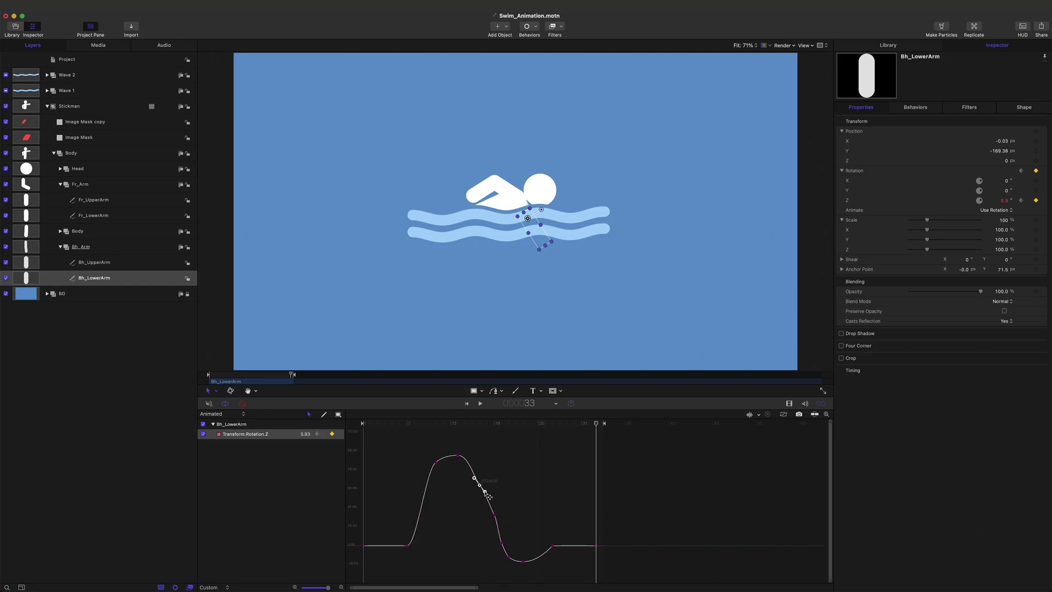
pyautogui.click(494, 515)
pyautogui.click(502, 543)
pyautogui.click(531, 537)
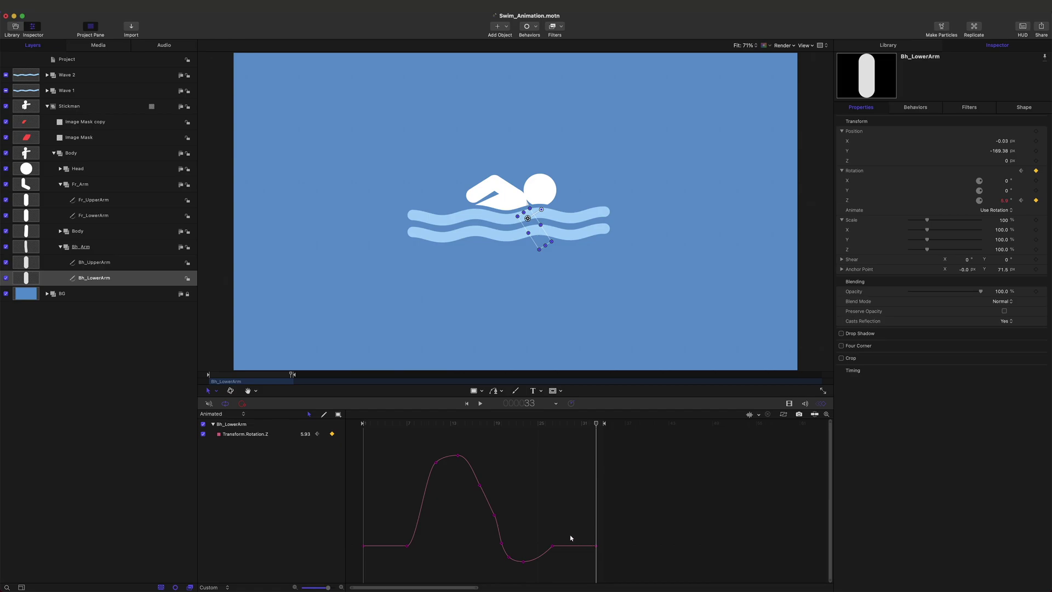
pyautogui.click(552, 546)
pyautogui.click(523, 561)
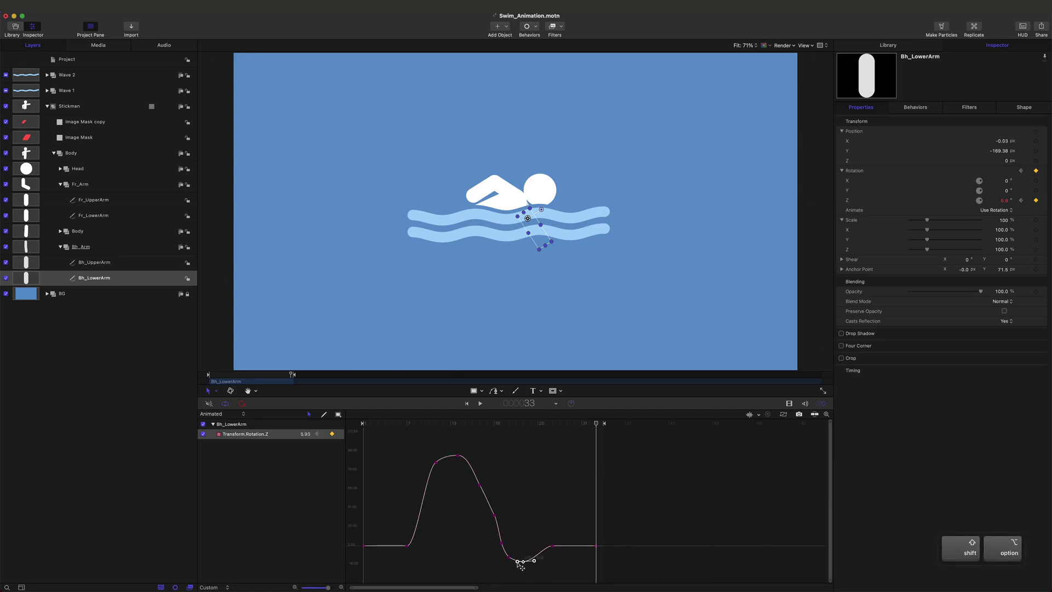
pyautogui.click(566, 565)
pyautogui.press('cmd+s')
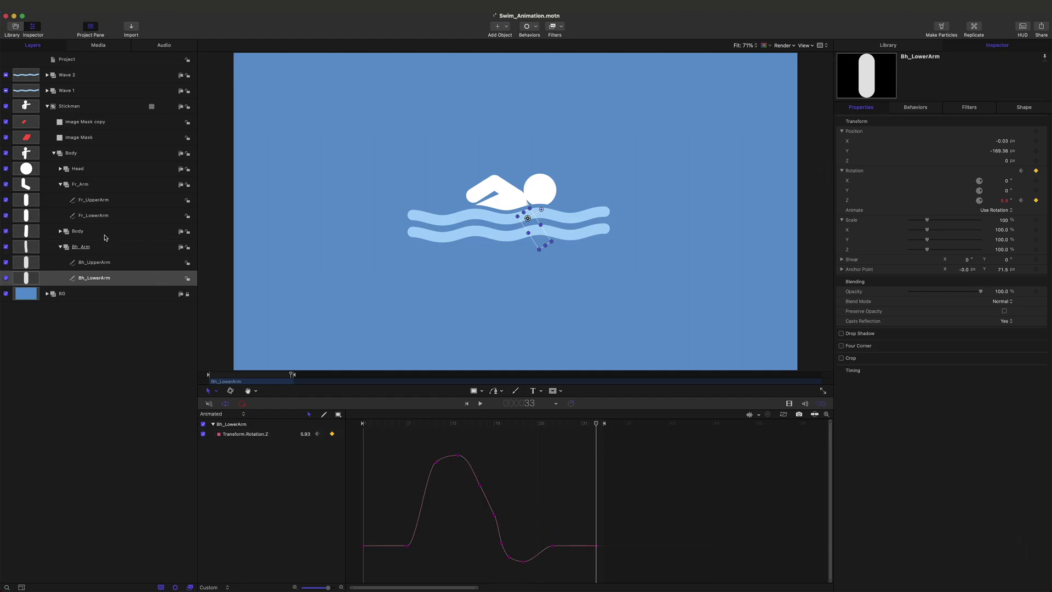
# - Delete Bh_LowerArm's intermediate Rotation Z keyframes, from frame 17 onward, on the slope between its peak and trough
pyautogui.click(479, 425)
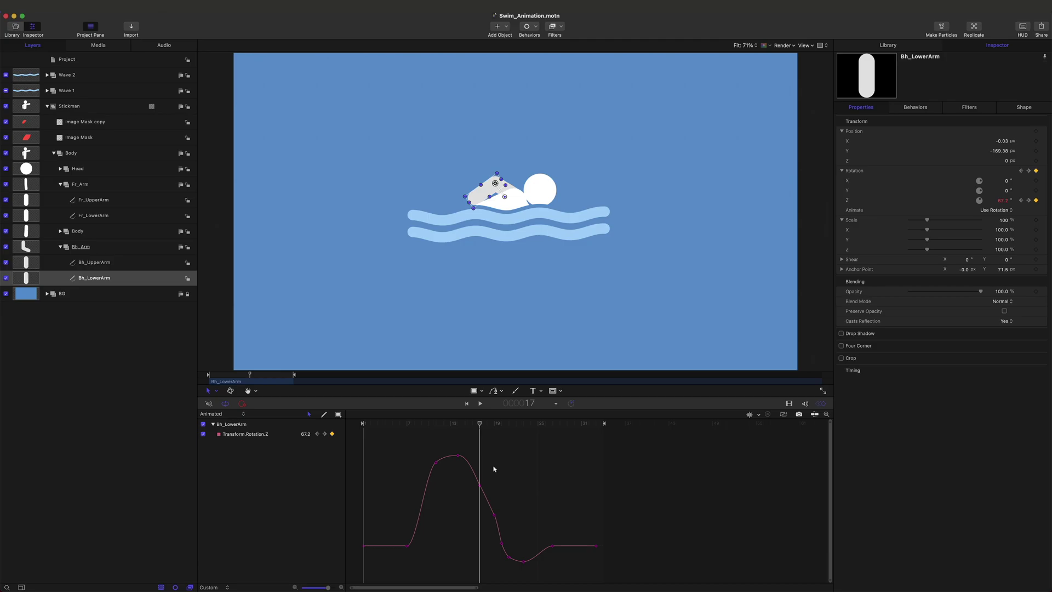
pyautogui.click(480, 485)
pyautogui.press('BackSpace')
pyautogui.click(494, 515)
pyautogui.moveTo(494, 515); pyautogui.dragTo(495, 564)
pyautogui.press('Delete')
pyautogui.click(524, 529)
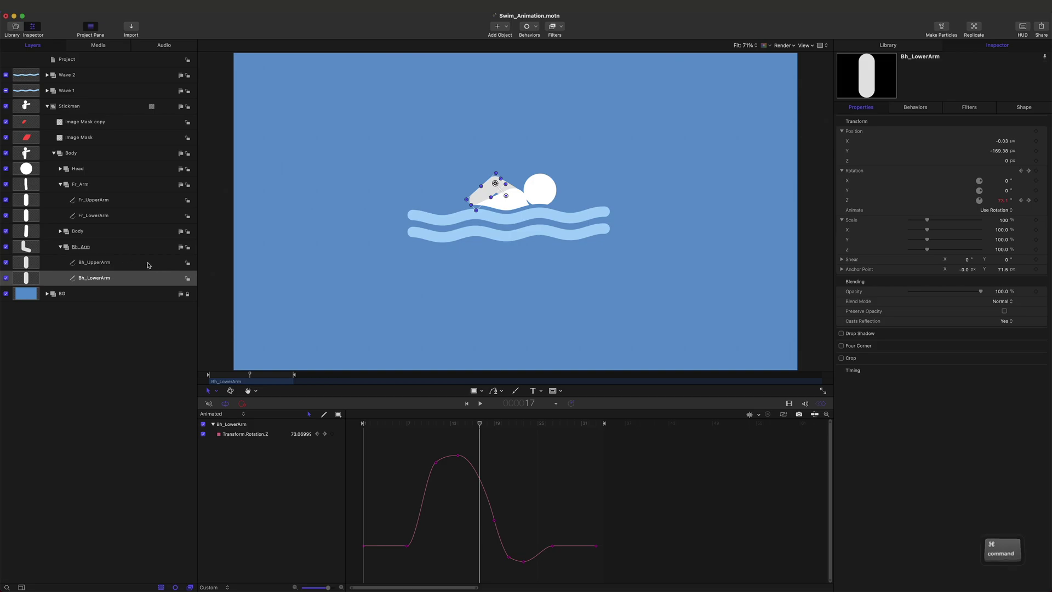
# - Thin out the Rotation Z keyframes on Fr_LowerArm's falling slopes near frame 3 and past the loop point, checking the playback
pyautogui.click(94, 216)
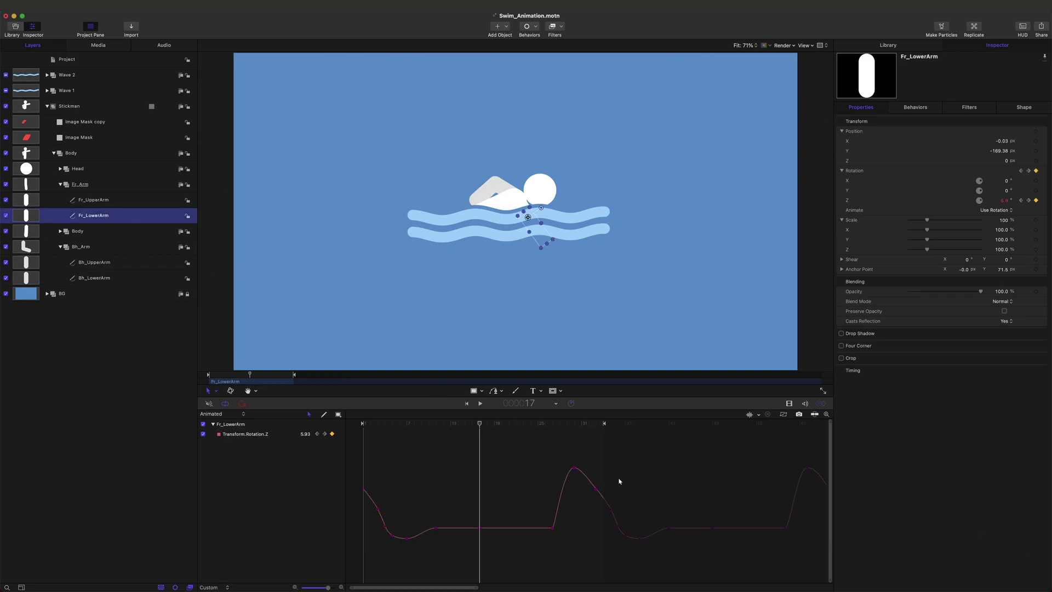
pyautogui.moveTo(394, 496); pyautogui.dragTo(373, 516)
pyautogui.press('Delete')
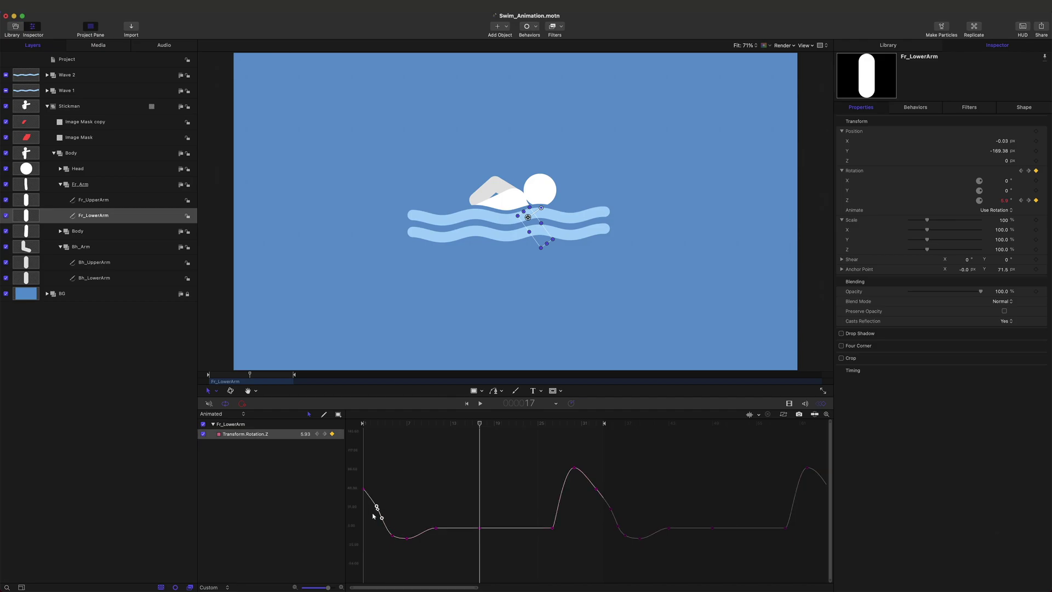
pyautogui.click(434, 570)
pyautogui.press('space')
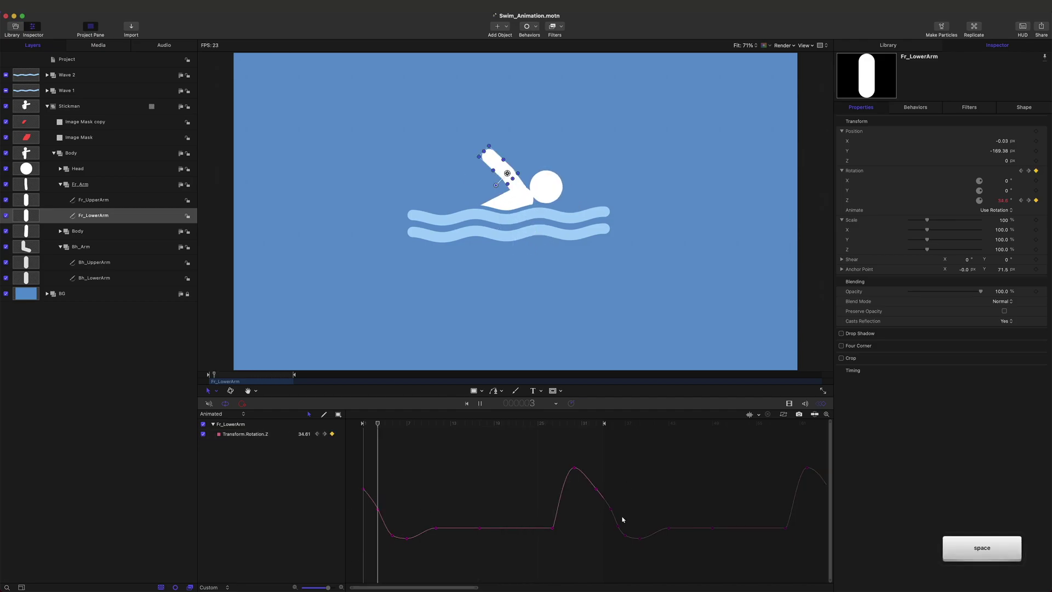
pyautogui.press('Delete')
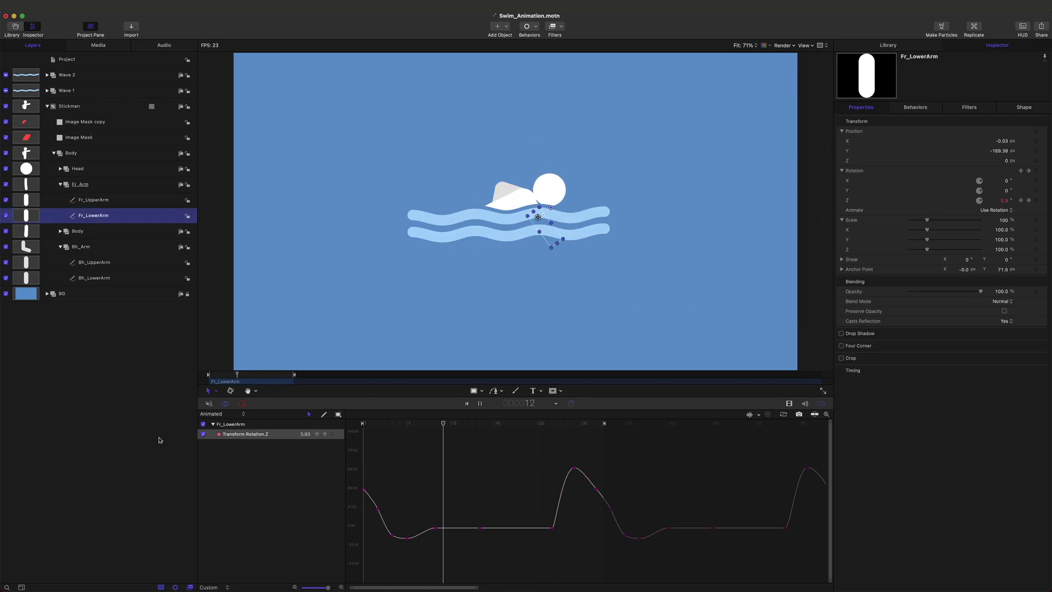
# - Review the looping swim with all layers deselected, then save the project
pyautogui.click(152, 424)
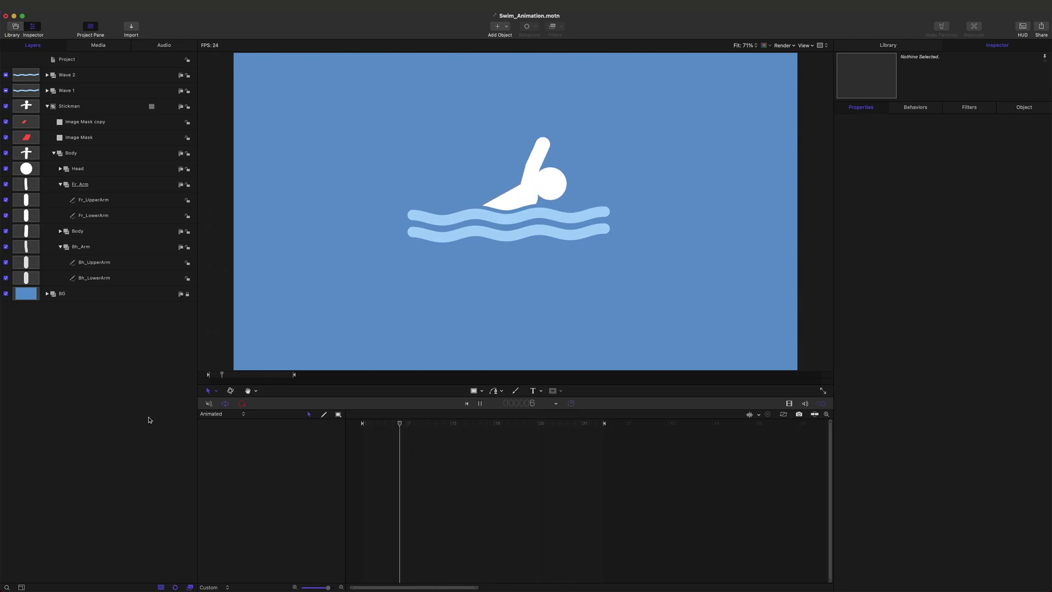
pyautogui.press('super+s')
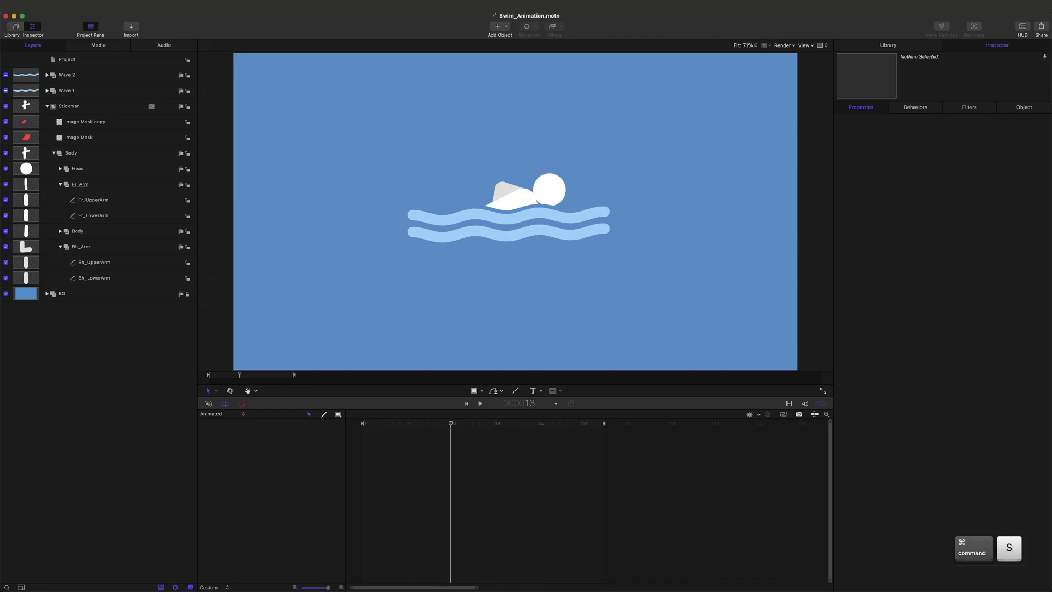
pyautogui.press('space')
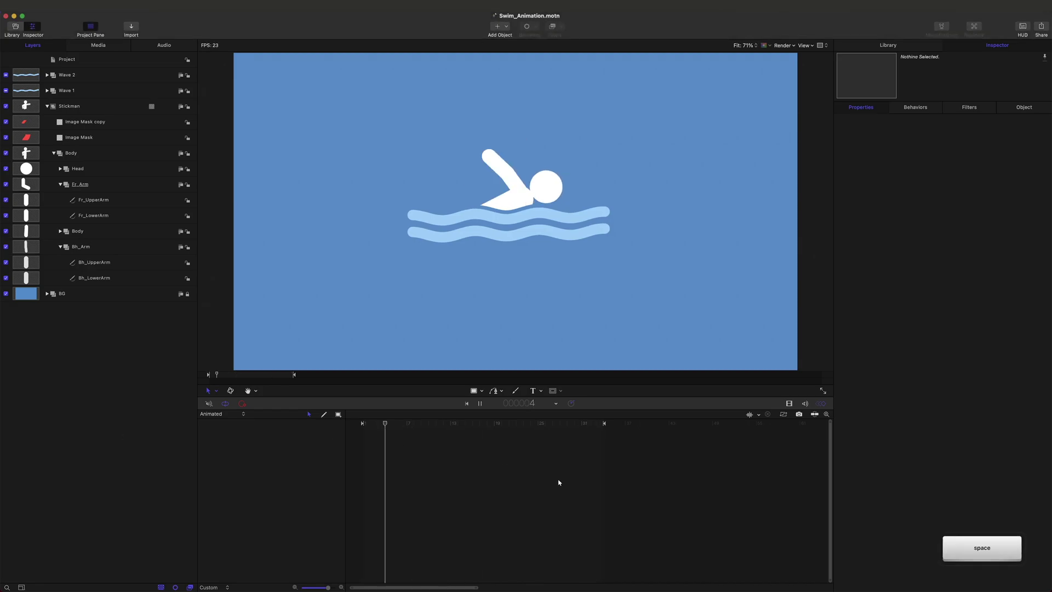
pyautogui.press('space')
pyautogui.press('super+s')
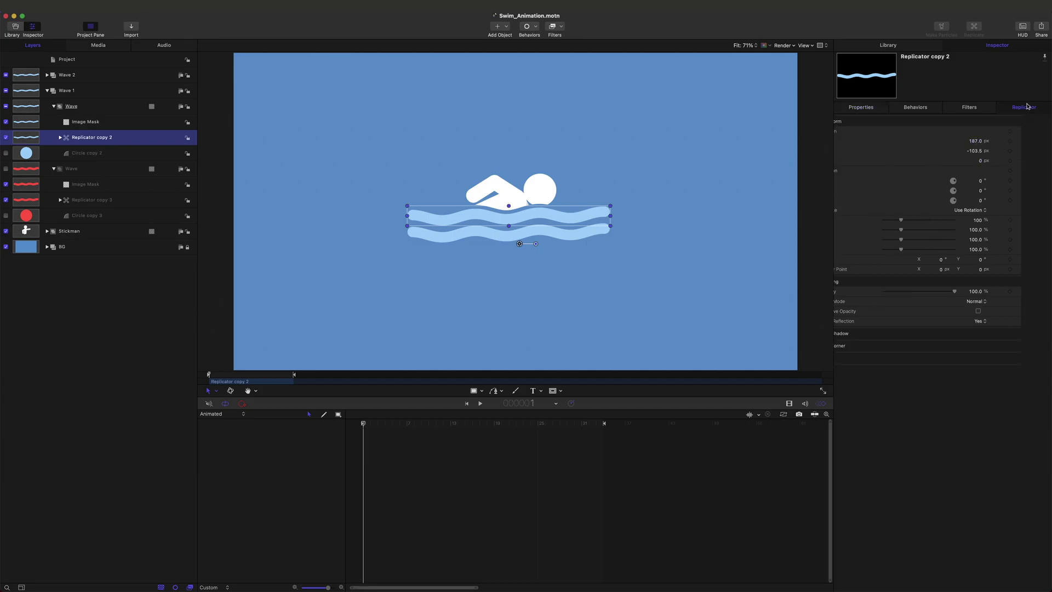
# - Keyframe Replicator copy 2's Phase from 100° at frame 1 to 1180° at frame 33 in the Wave 1 group
pyautogui.click(1024, 107)
pyautogui.click(1035, 181)
pyautogui.click(596, 424)
pyautogui.click(1037, 181)
pyautogui.moveTo(997, 185)
pyautogui.mouseDown()
pyautogui.moveTo(1044, 185)
pyautogui.moveTo(1017, 181)
pyautogui.mouseUp()
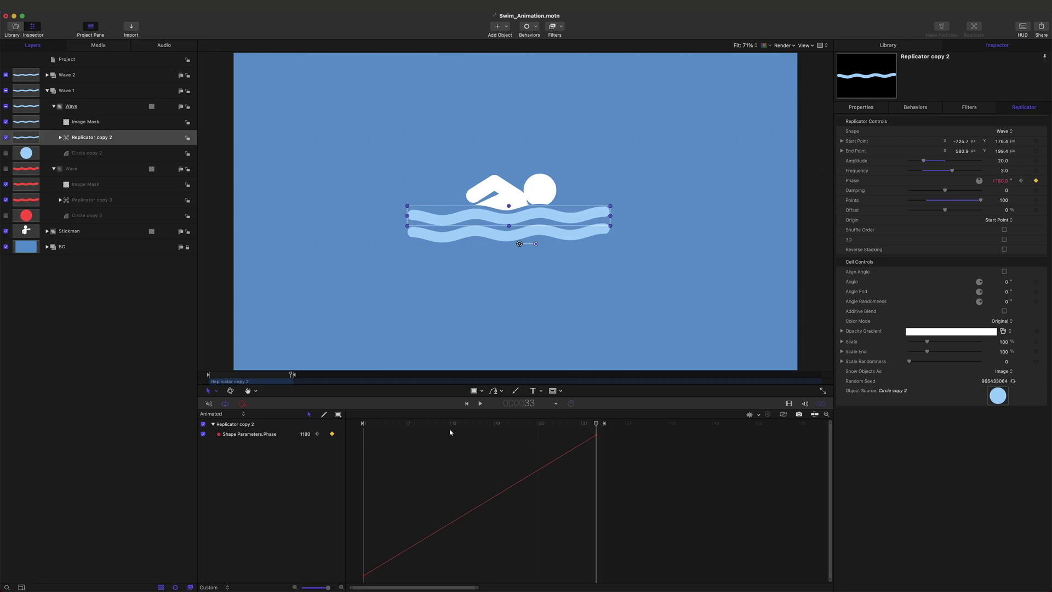
pyautogui.moveTo(377, 424); pyautogui.dragTo(363, 425)
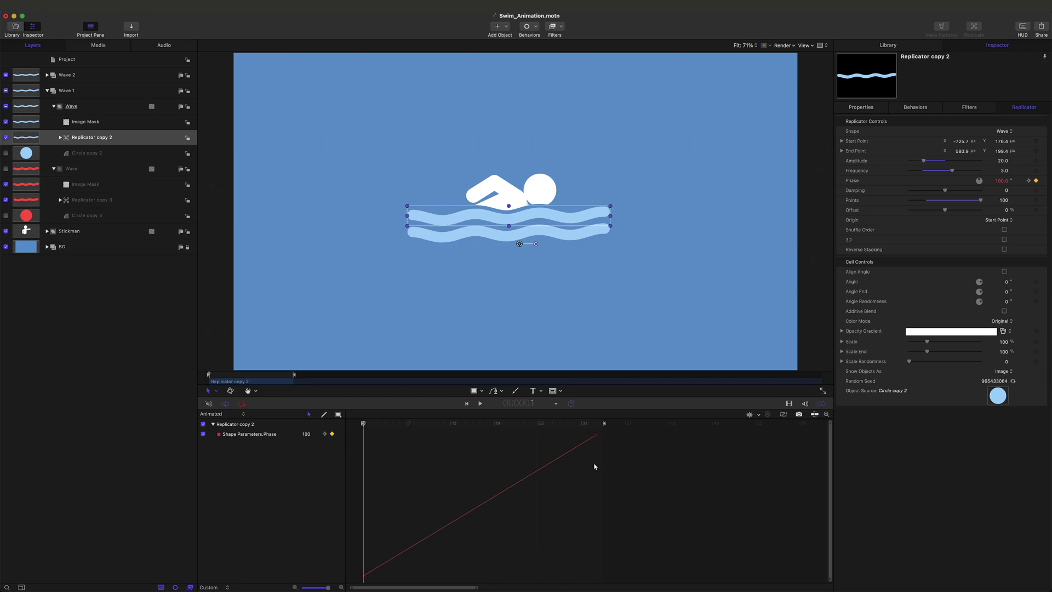
pyautogui.press('Up')
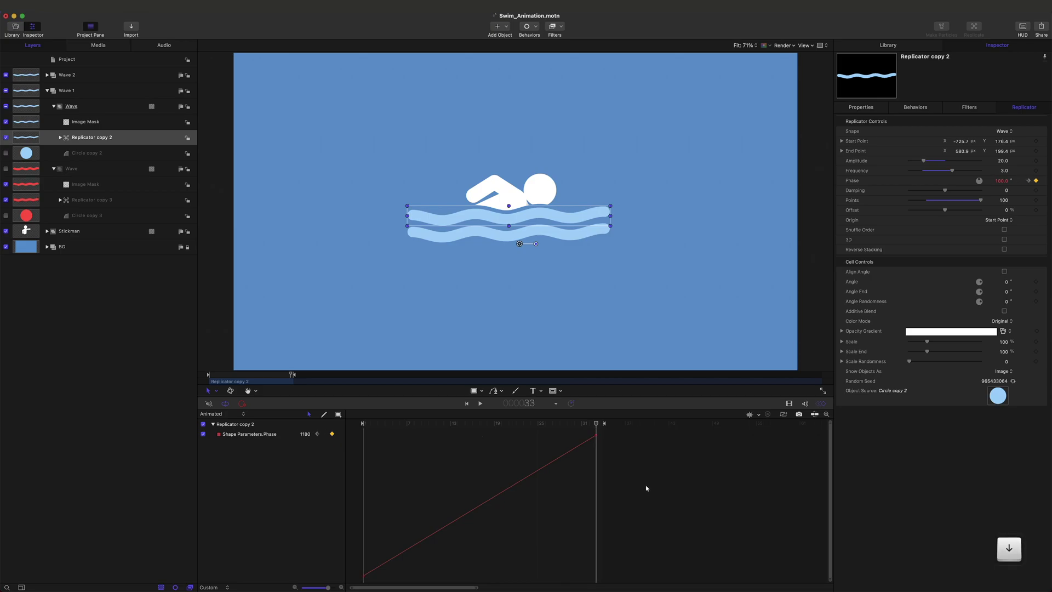
# - Copy Replicator copy 2's Phase keyframes and paste them onto Replicator copy 3 at frame 1
pyautogui.moveTo(521, 531); pyautogui.dragTo(363, 587)
pyautogui.press('super+c')
pyautogui.click(128, 200)
pyautogui.press('super+v')
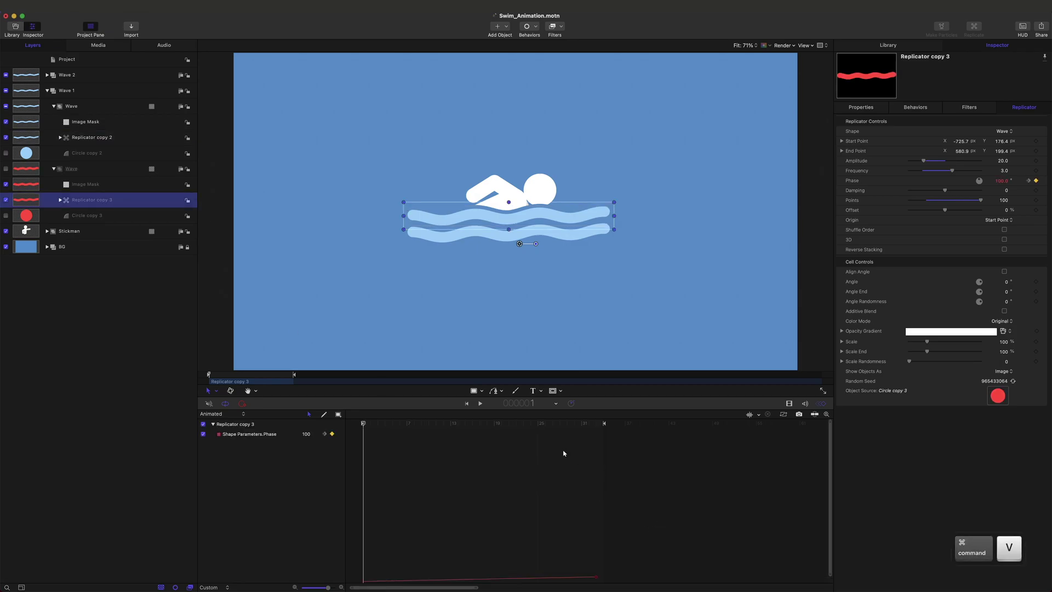
# - Paste the copied Phase keyframes onto Replicator copy 7 and Replicator copy 6 in the Wave 2 group
pyautogui.click(54, 106)
pyautogui.click(47, 75)
pyautogui.click(47, 122)
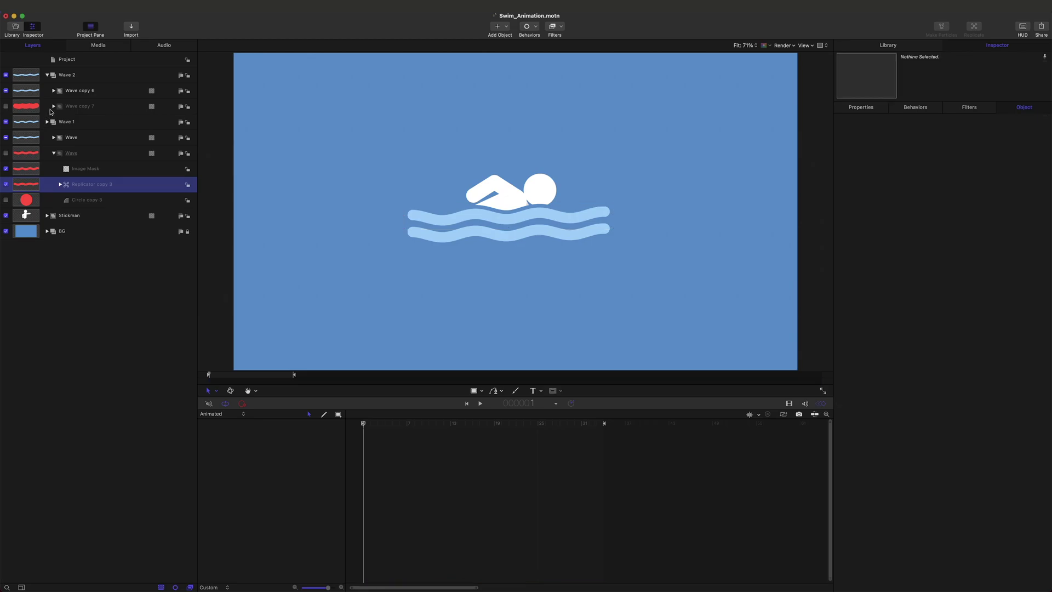
pyautogui.click(53, 105)
pyautogui.click(54, 90)
pyautogui.click(91, 183)
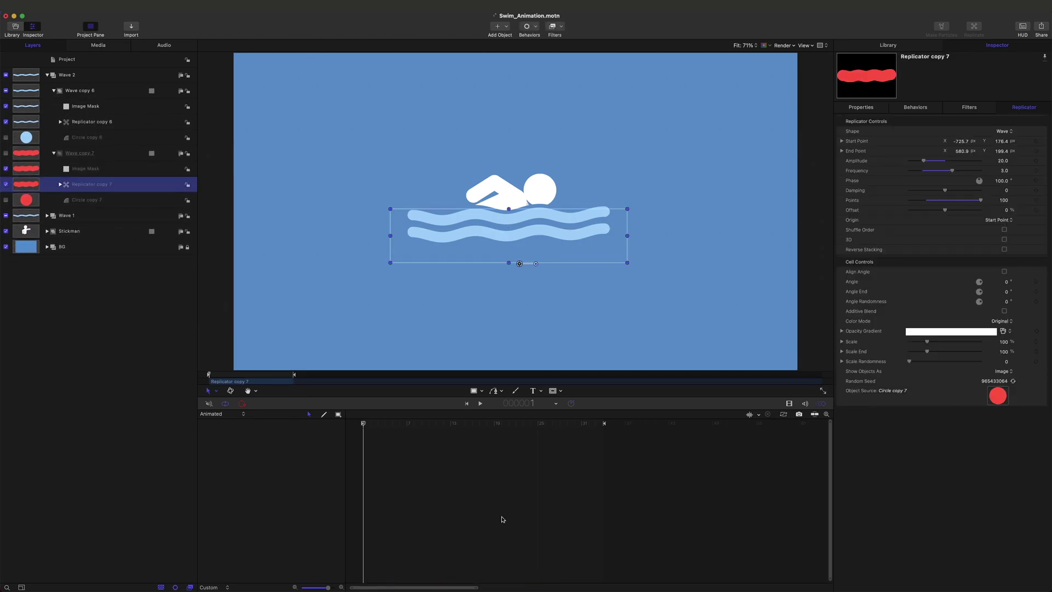
pyautogui.press('super+v')
pyautogui.click(481, 448)
pyautogui.press('super+v')
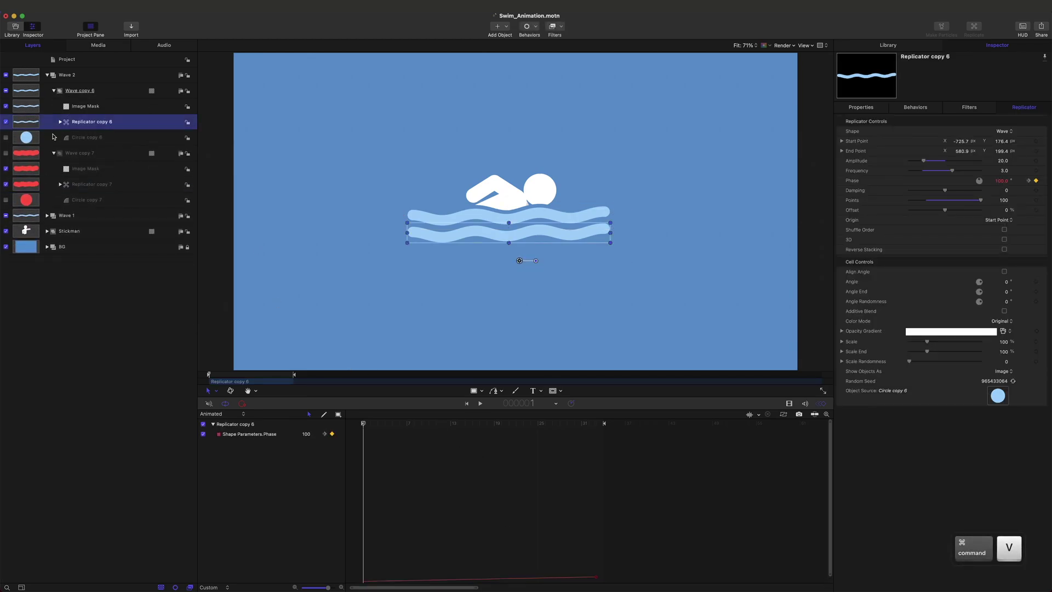
# - Collapse the Wave 2 group, play the loop with the moving waves, and save the project
pyautogui.click(47, 75)
pyautogui.press('super+s')
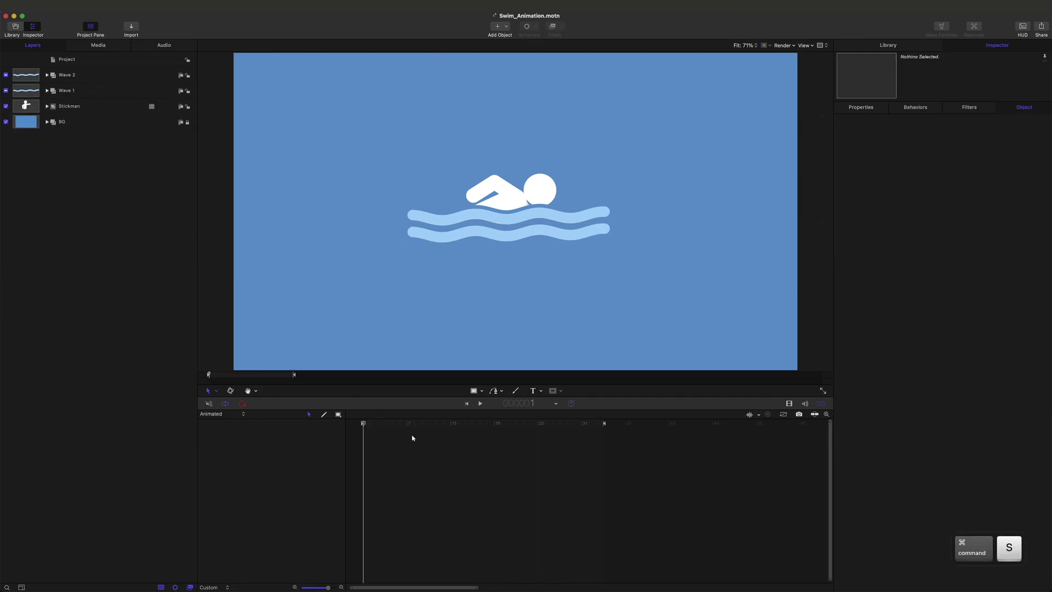
pyautogui.press('space')
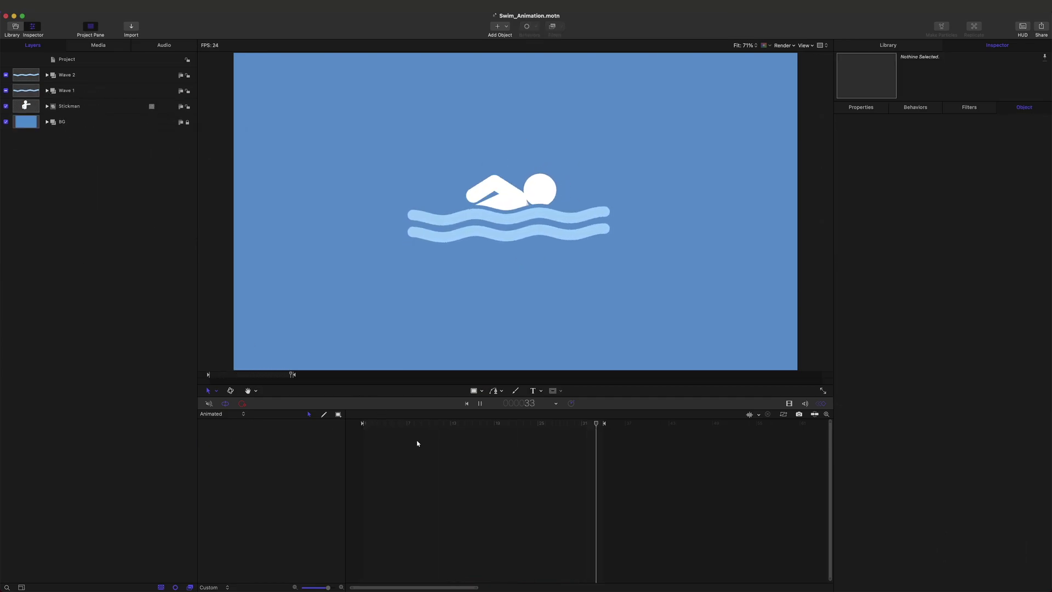
pyautogui.press('super+s')
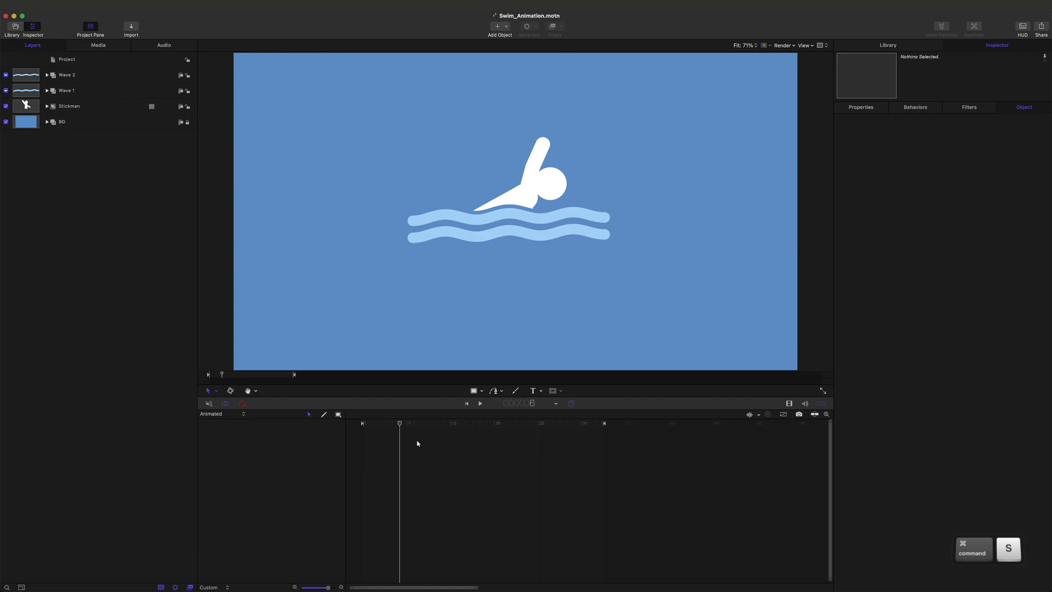
# - Save the project and fit the Stickman group's animation curves in the Keyframe Editor
pyautogui.click(72, 110)
pyautogui.click(47, 107)
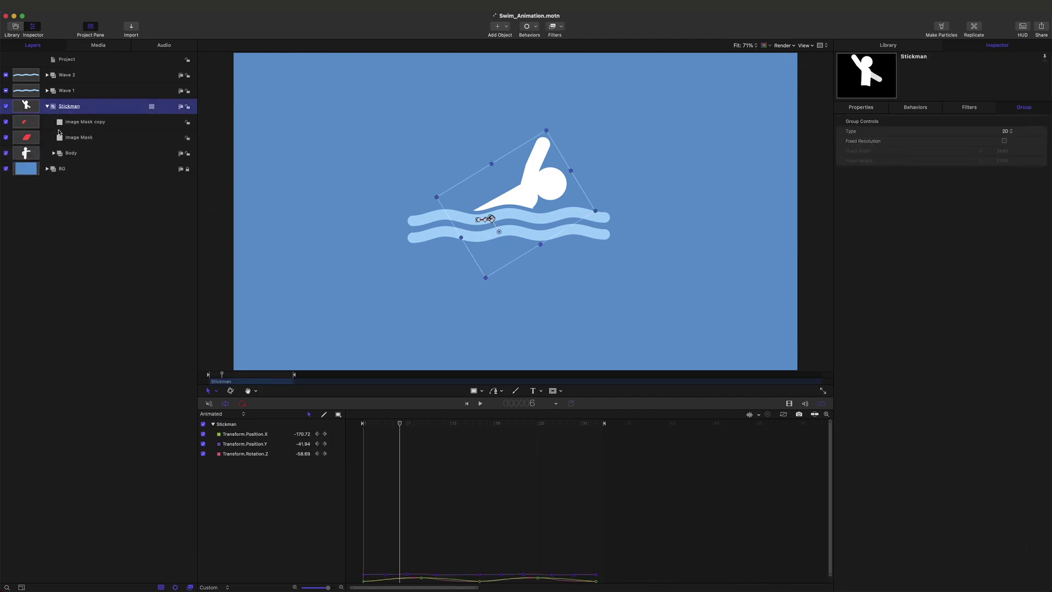
pyautogui.click(55, 155)
pyautogui.click(53, 153)
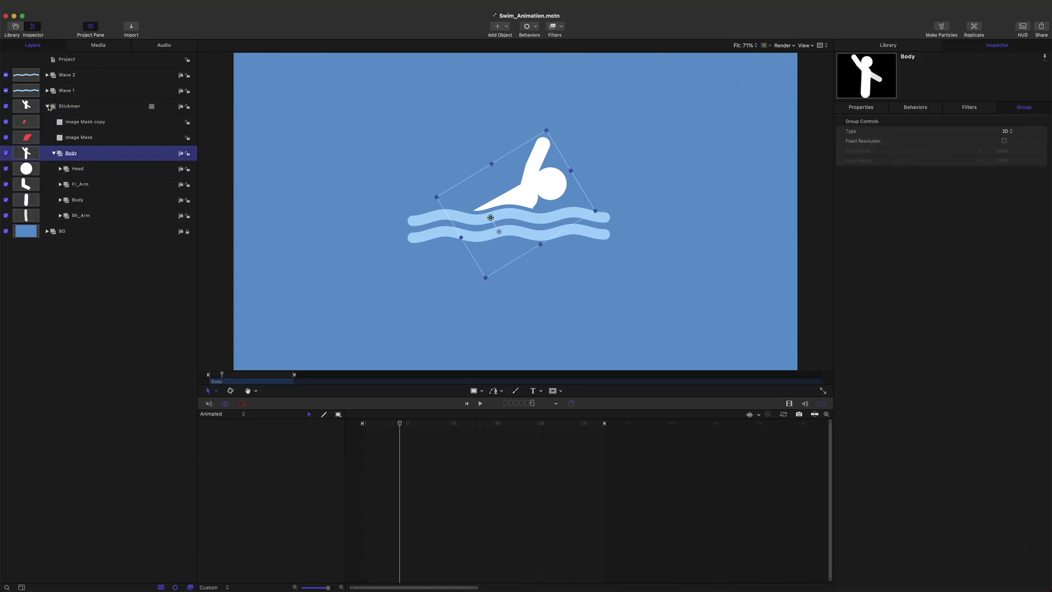
pyautogui.click(47, 107)
pyautogui.click(483, 220)
pyautogui.press('super+s')
pyautogui.click(827, 415)
pyautogui.click(527, 480)
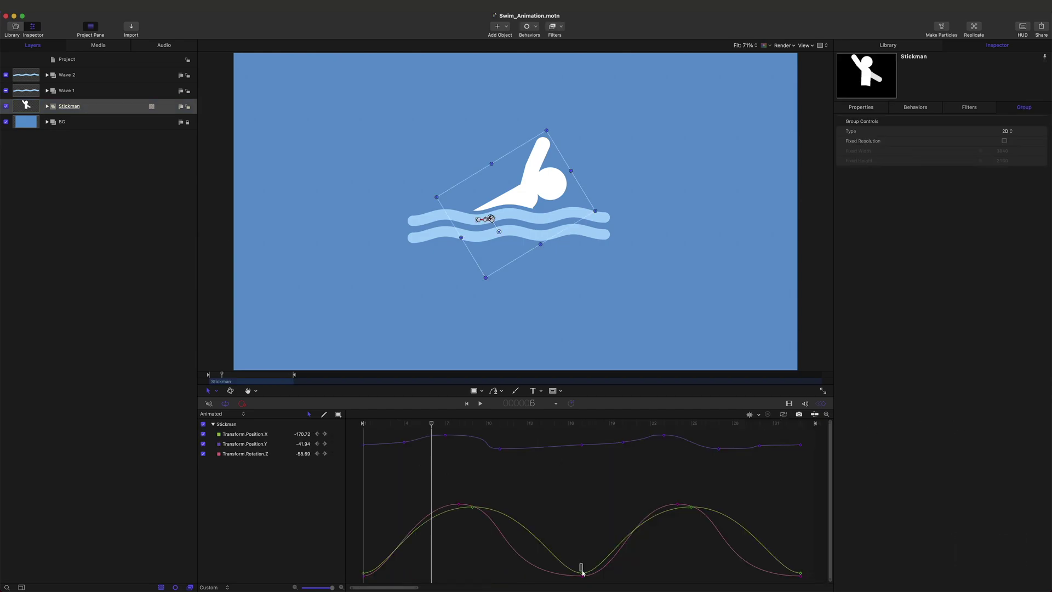
# - Lengthen both easing handles of the Stickman group's middle Position X keyframe at frame 17
pyautogui.click(582, 572)
pyautogui.moveTo(536, 576); pyautogui.dragTo(530, 574)
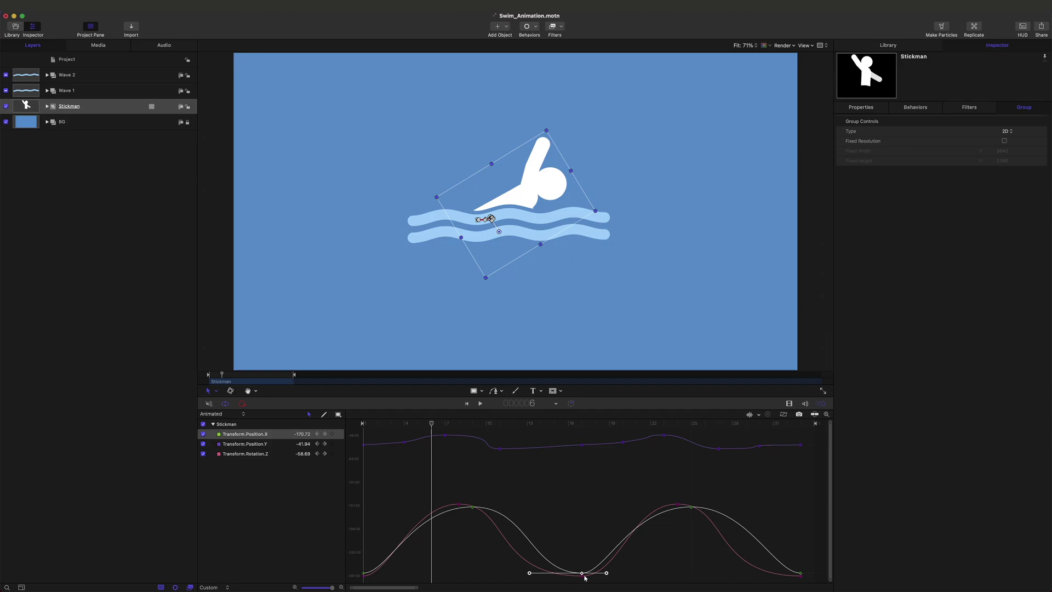
pyautogui.moveTo(608, 574); pyautogui.dragTo(624, 574)
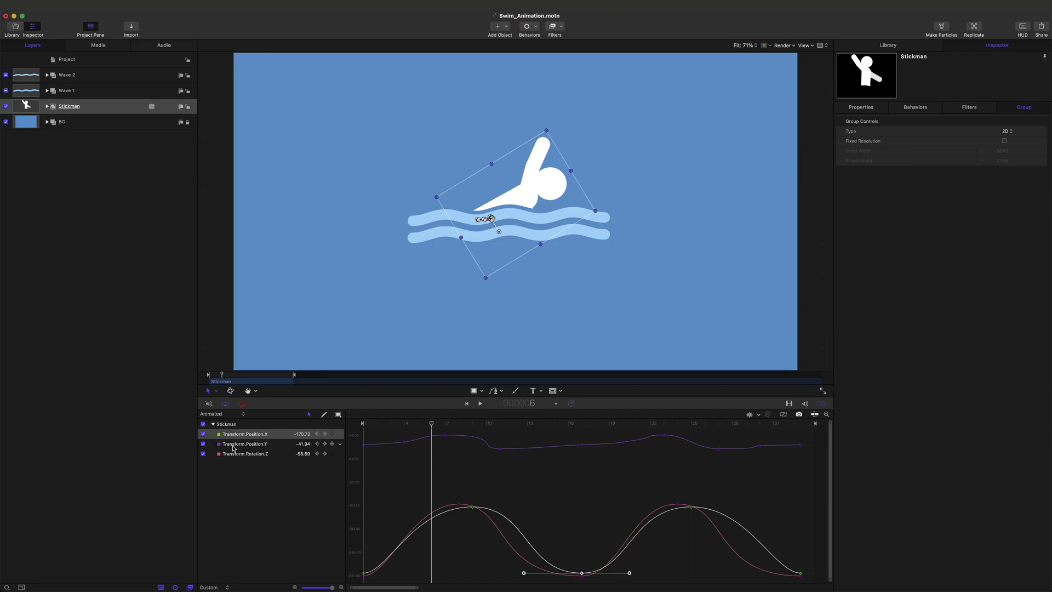
# - Isolate the Position X curve, paste its eased middle keyframe at frames 1 and 33, and save the project
pyautogui.click(203, 444)
pyautogui.click(203, 454)
pyautogui.click(582, 571)
pyautogui.press('cmd+c')
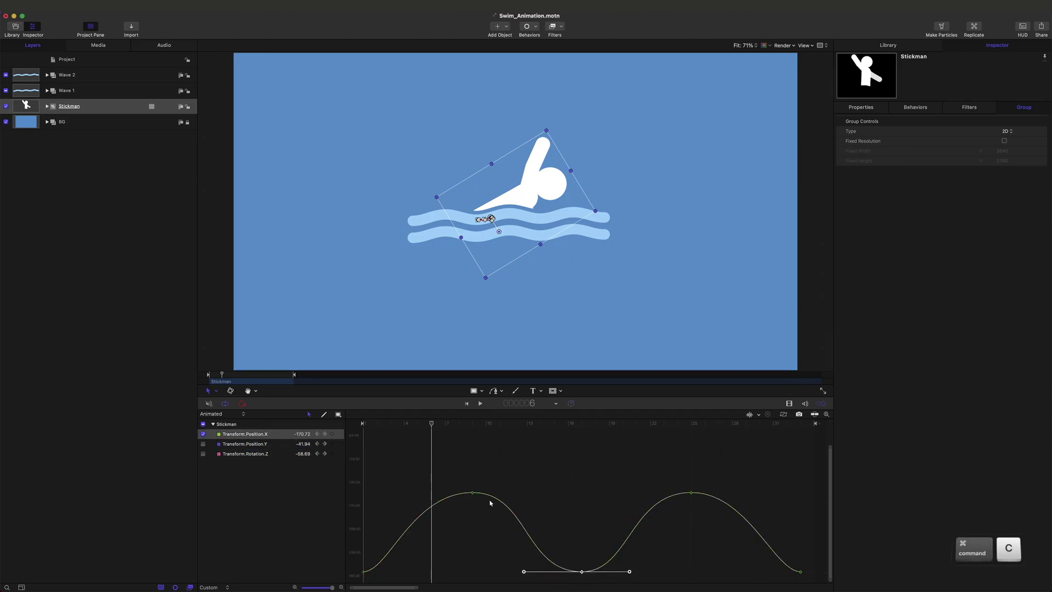
pyautogui.click(363, 423)
pyautogui.press('cmd+v')
pyautogui.click(791, 424)
pyautogui.click(800, 423)
pyautogui.press('super+s')
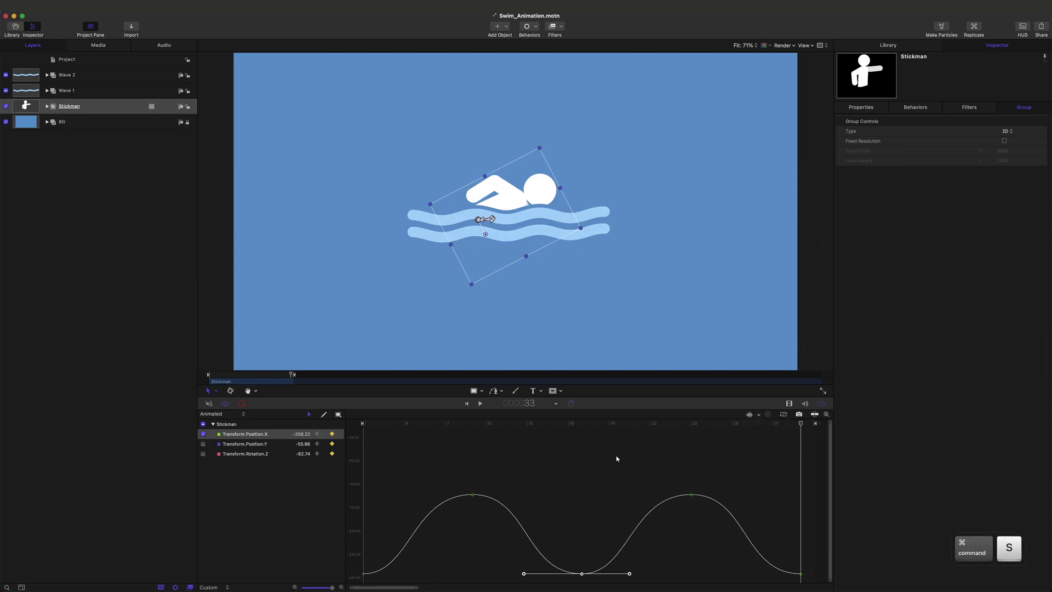
# - Play the swim loop with nothing selected to check the smoothed horizontal body motion
pyautogui.click(619, 458)
pyautogui.press('space')
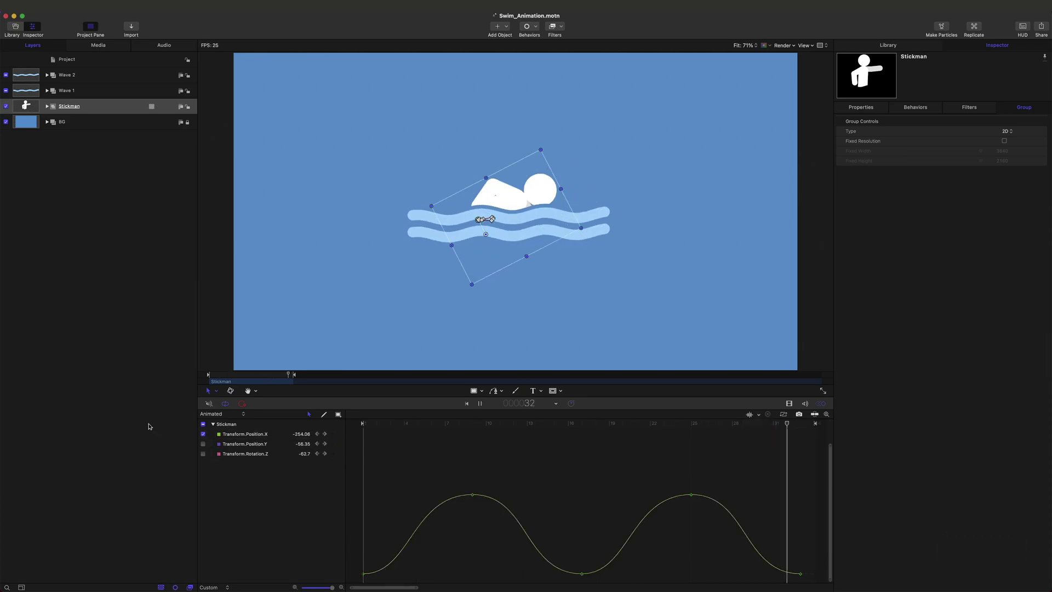
pyautogui.click(144, 417)
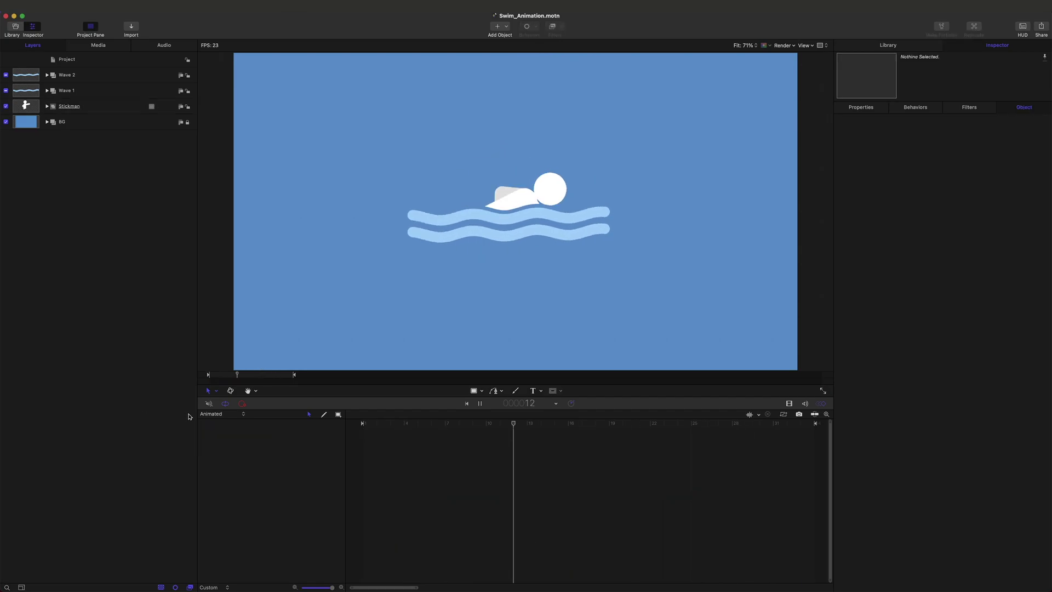